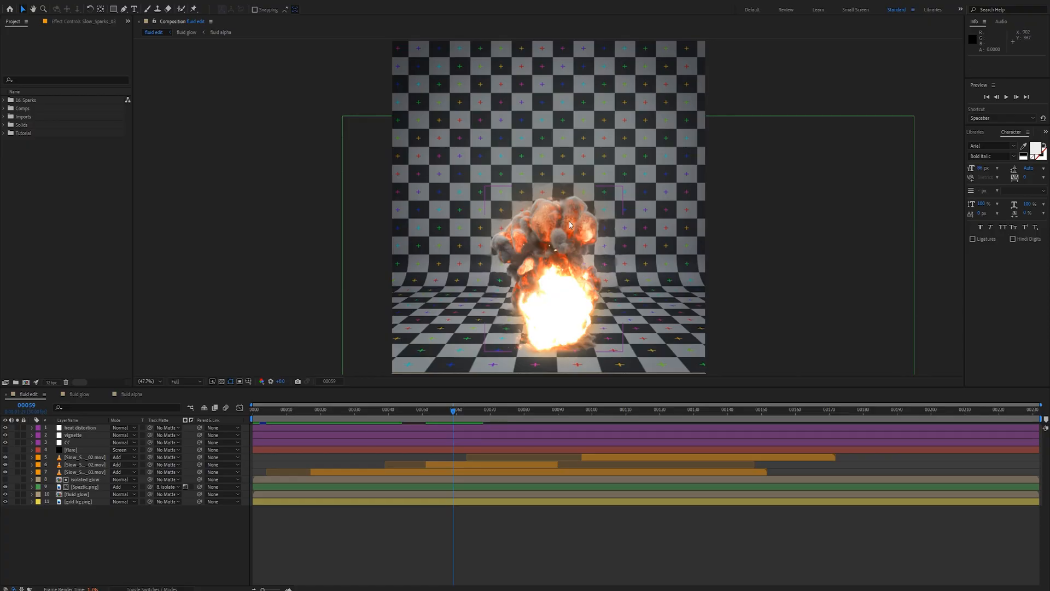
Create a composition named tutorial composite from the imported Blender render sequence and scrub through it
{"action": "left_click", "coordinate": [4, 117]}
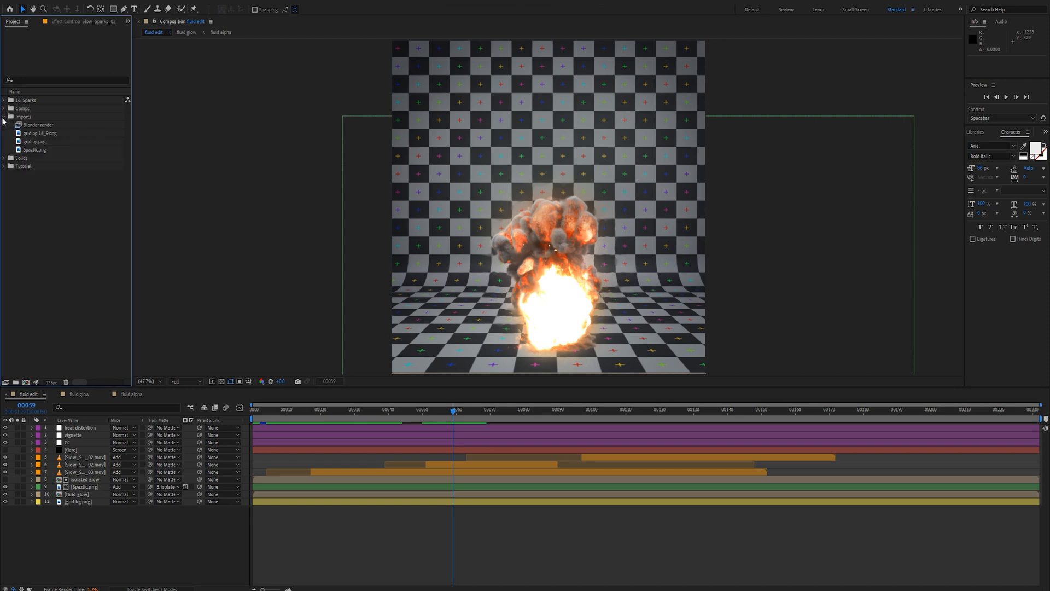
{"action": "left_click", "coordinate": [38, 125]}
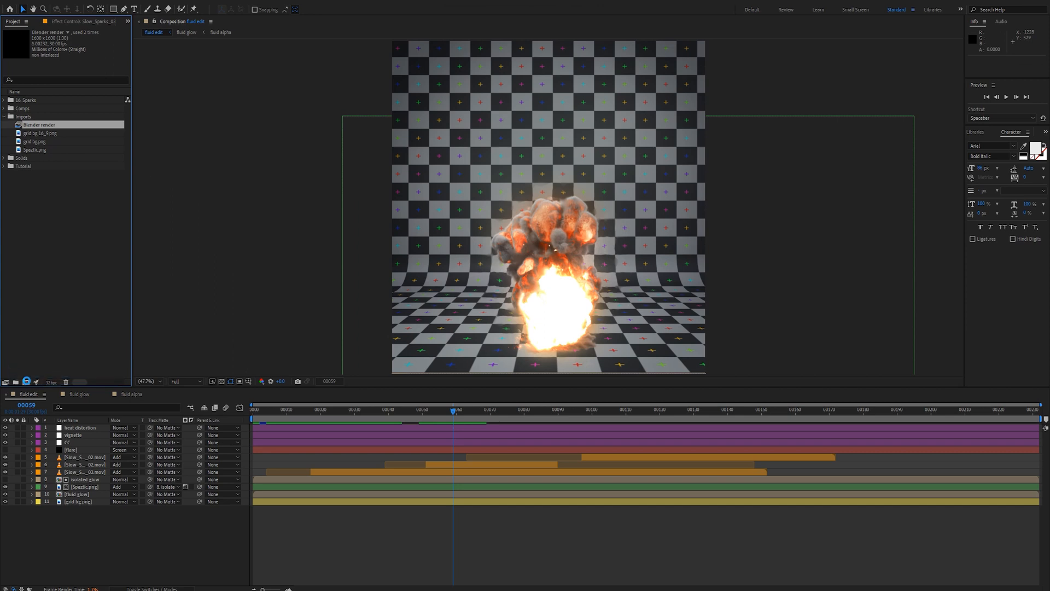
{"action": "left_click", "coordinate": [25, 381]}
{"action": "key", "text": "space"}
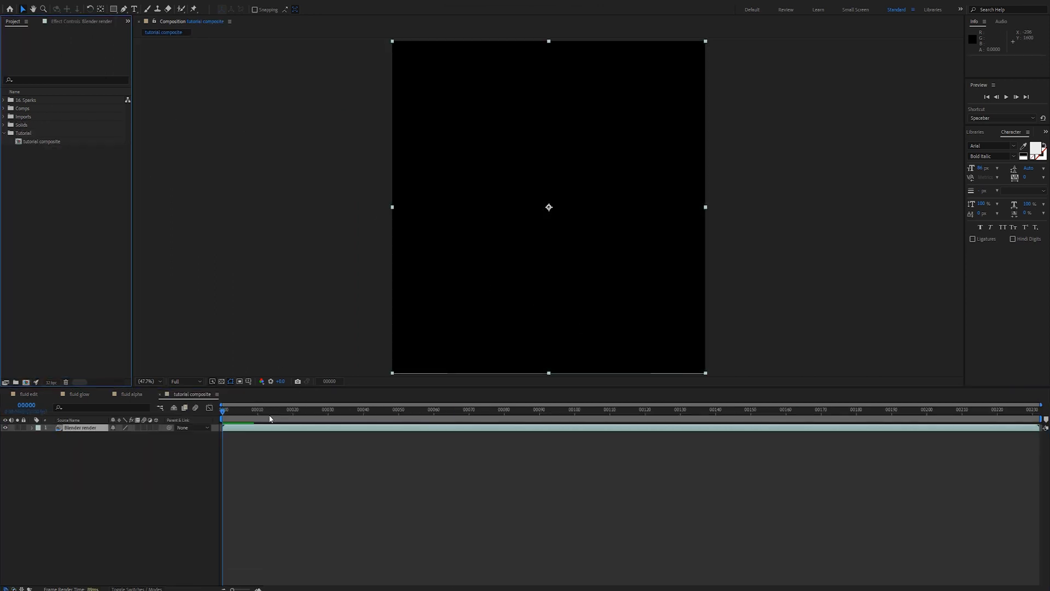
{"action": "left_click_drag", "start_coordinate": [670, 421], "coordinate": [323, 427]}
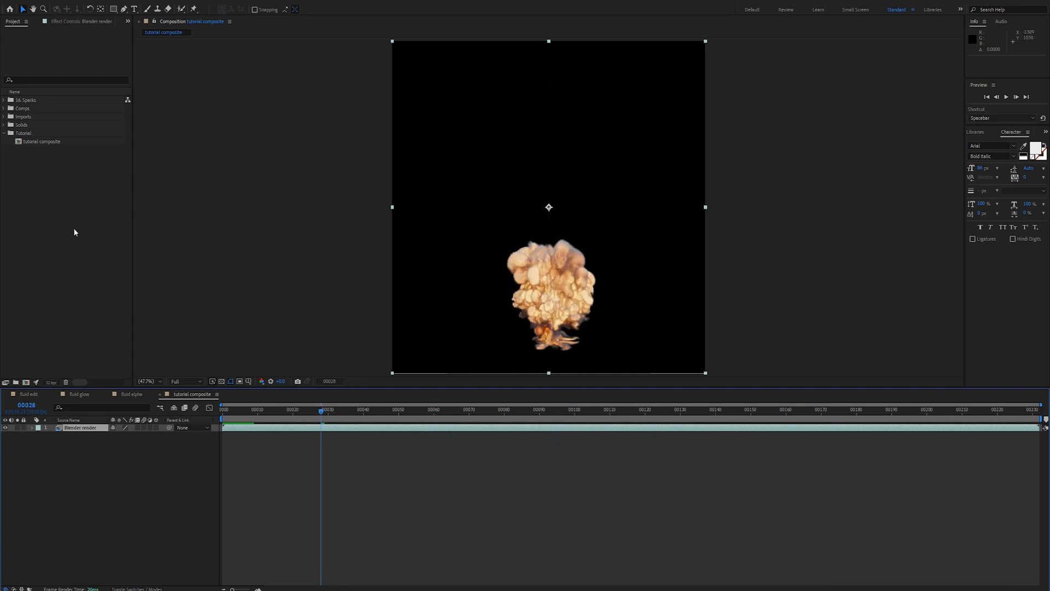
Place grid bg.png from the Imports folder beneath the Blender render layer in the tutorial composite
{"action": "left_click", "coordinate": [37, 150]}
{"action": "left_click", "coordinate": [4, 108]}
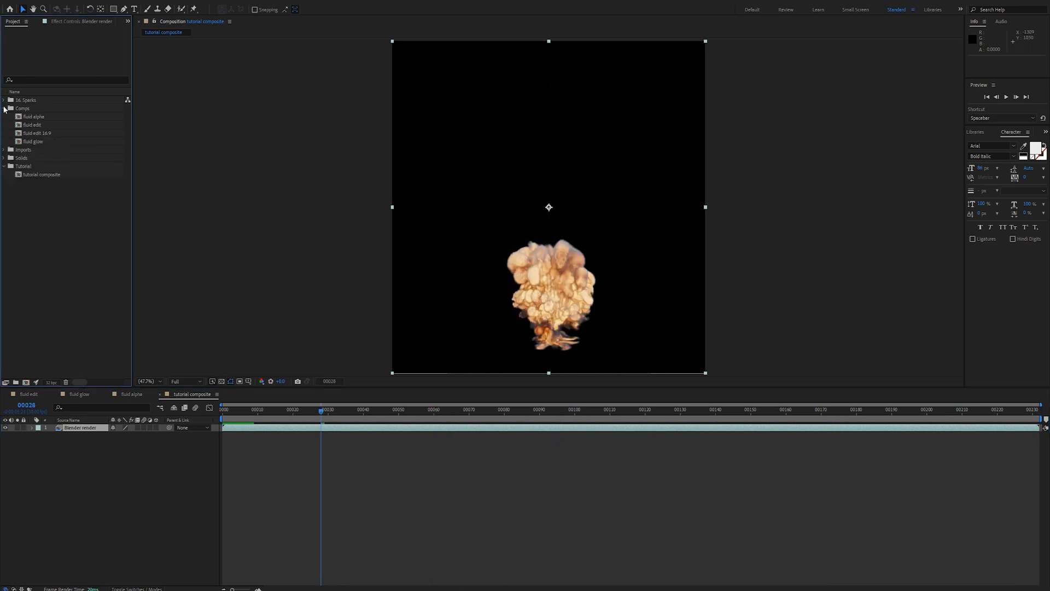
{"action": "left_click", "coordinate": [4, 108]}
{"action": "left_click", "coordinate": [5, 117]}
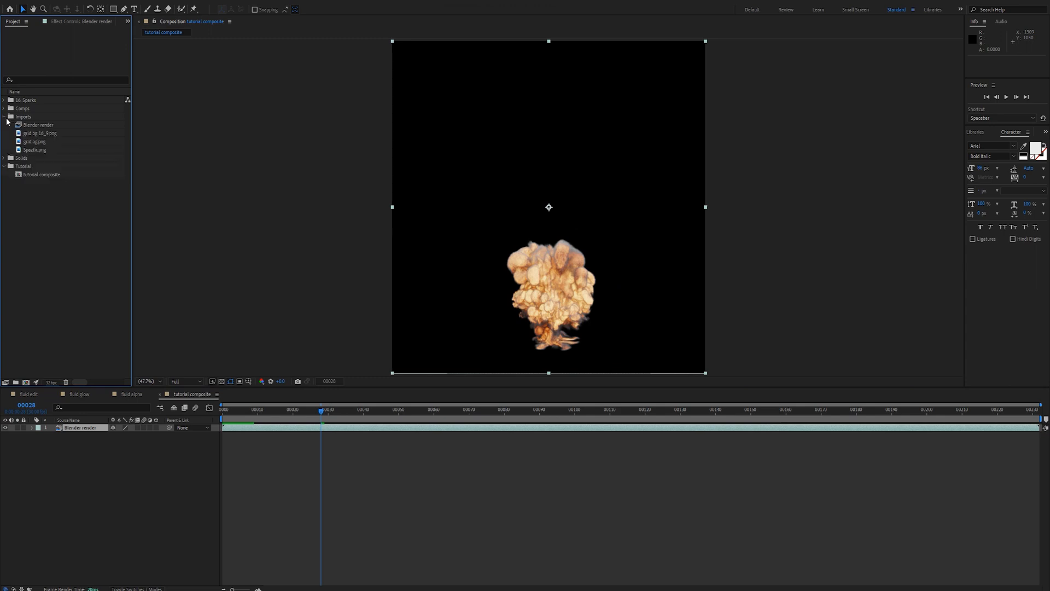
{"action": "left_click_drag", "start_coordinate": [33, 145], "coordinate": [616, 388]}
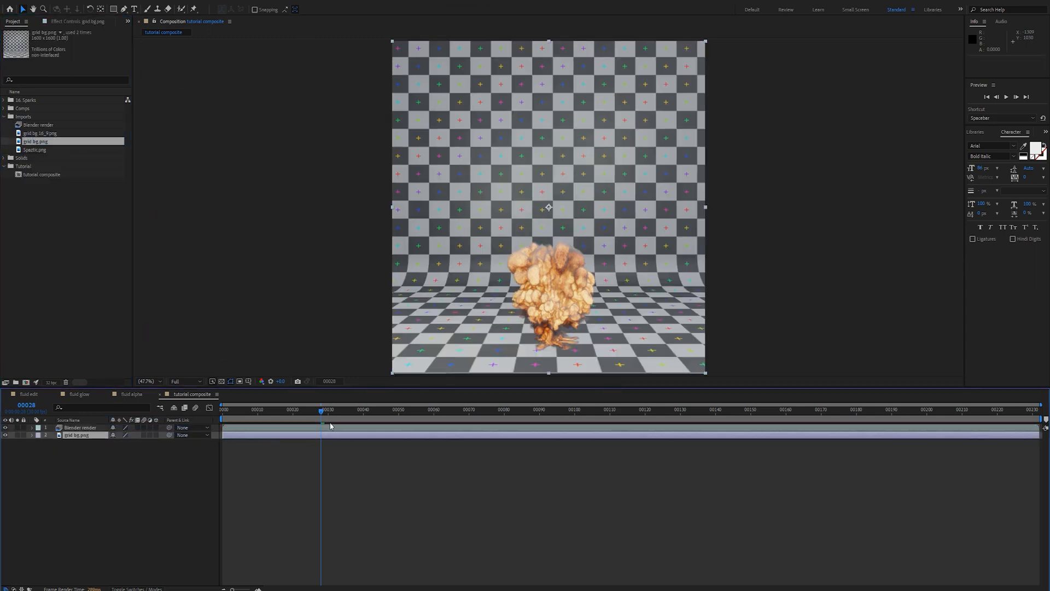
Examine the explosion's smoke and its edges against the grid background at several frames
{"action": "left_click_drag", "start_coordinate": [374, 412], "coordinate": [687, 434]}
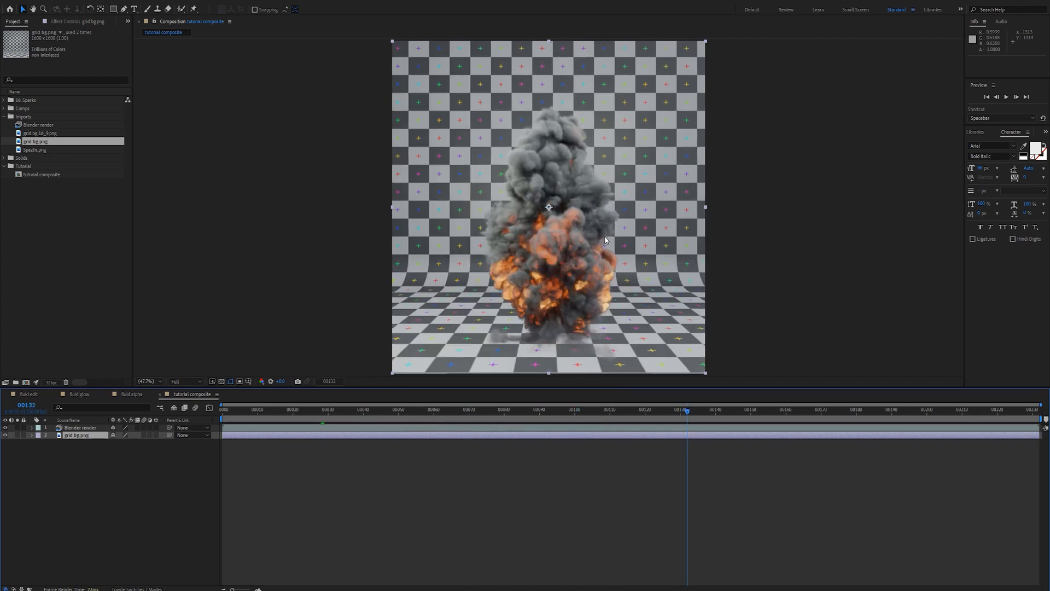
{"action": "middle_click", "coordinate": [550, 218]}
{"action": "left_click_drag", "start_coordinate": [550, 218], "coordinate": [546, 211]}
{"action": "scroll", "coordinate": [546, 211], "scroll_direction": "up", "scroll_amount": 2}
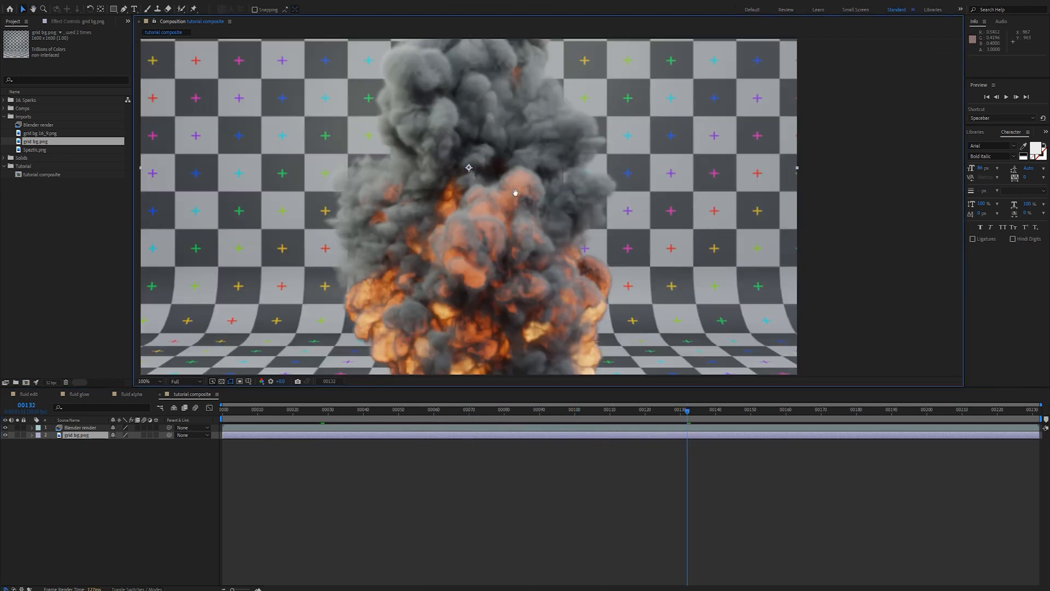
{"action": "left_click_drag", "start_coordinate": [497, 239], "coordinate": [517, 177]}
{"action": "left_click_drag", "start_coordinate": [517, 416], "coordinate": [402, 416]}
{"action": "left_click_drag", "start_coordinate": [484, 426], "coordinate": [579, 430]}
{"action": "scroll", "coordinate": [540, 275], "scroll_direction": "down", "scroll_amount": 1}
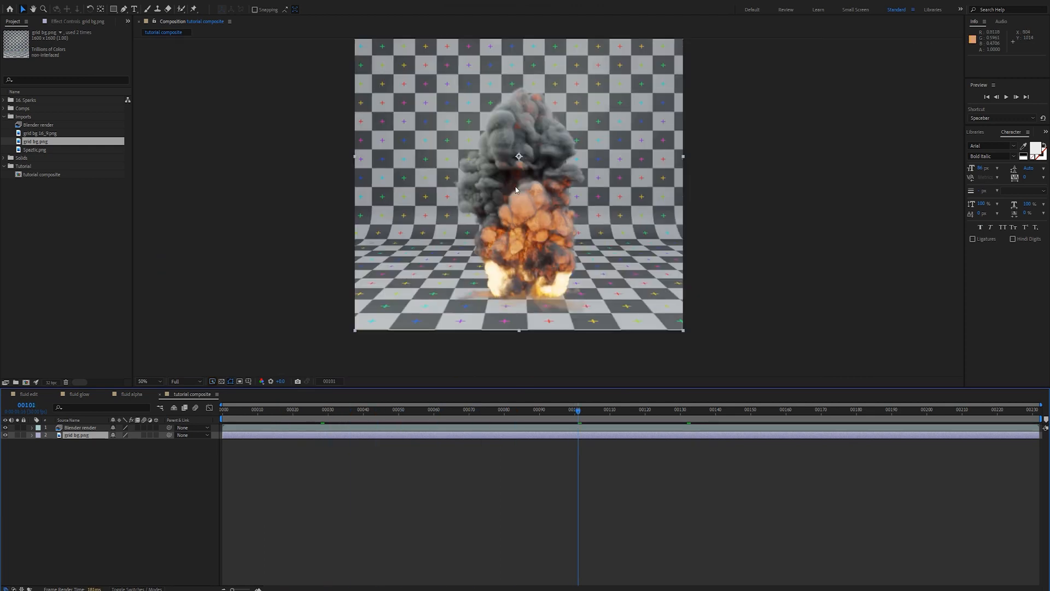
{"action": "left_click_drag", "start_coordinate": [517, 198], "coordinate": [513, 277]}
{"action": "scroll", "coordinate": [491, 194], "scroll_direction": "up", "scroll_amount": 4}
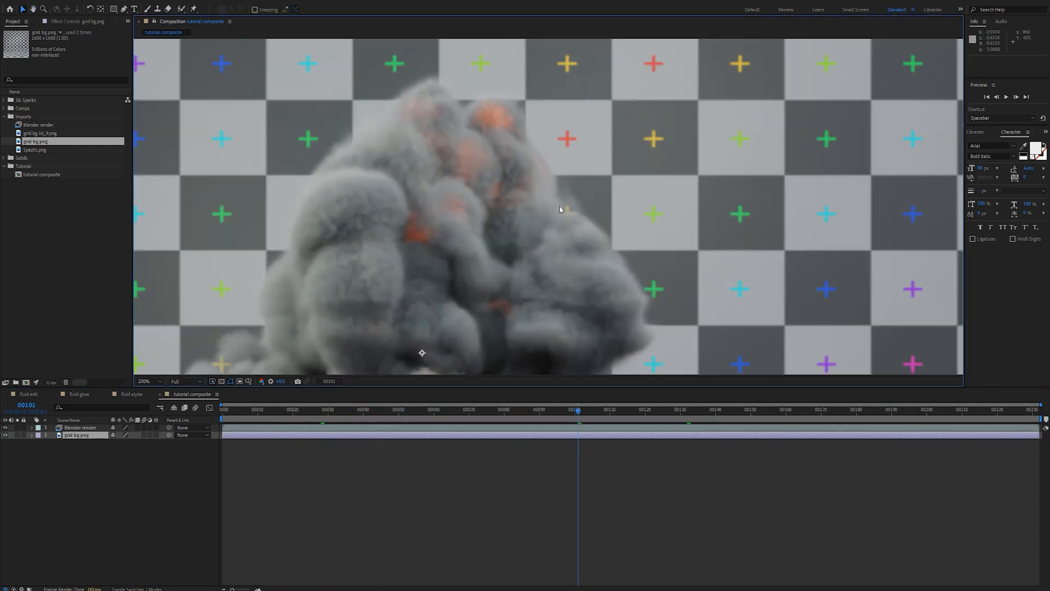
{"action": "scroll", "coordinate": [560, 208], "scroll_direction": "down", "scroll_amount": 4}
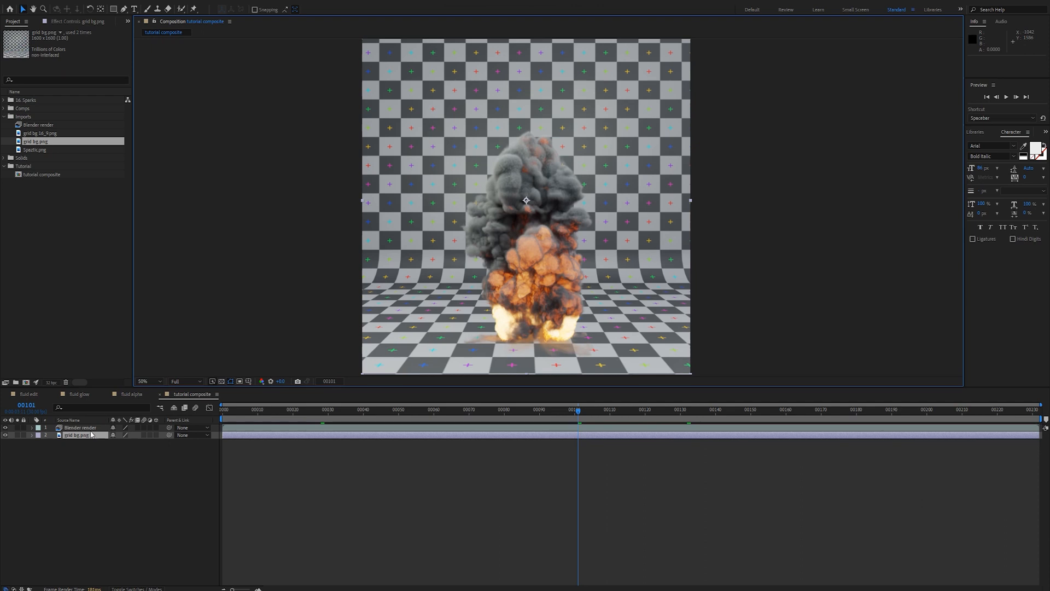
Add an adjustment layer above the Blender render layer and rename it alpha
{"action": "left_click", "coordinate": [92, 430]}
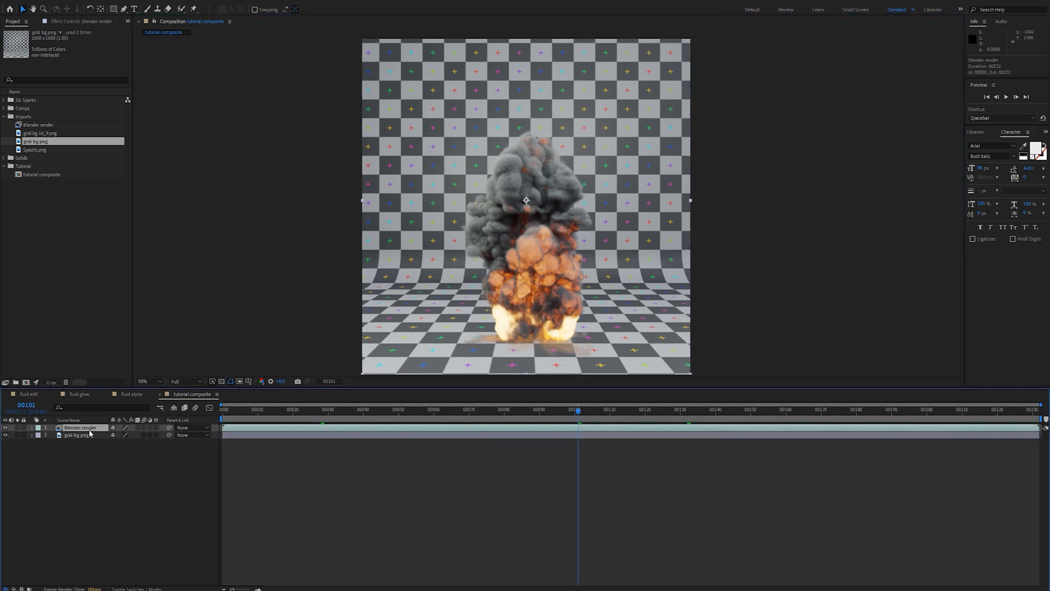
{"action": "key", "text": "ctrl+alt+y"}
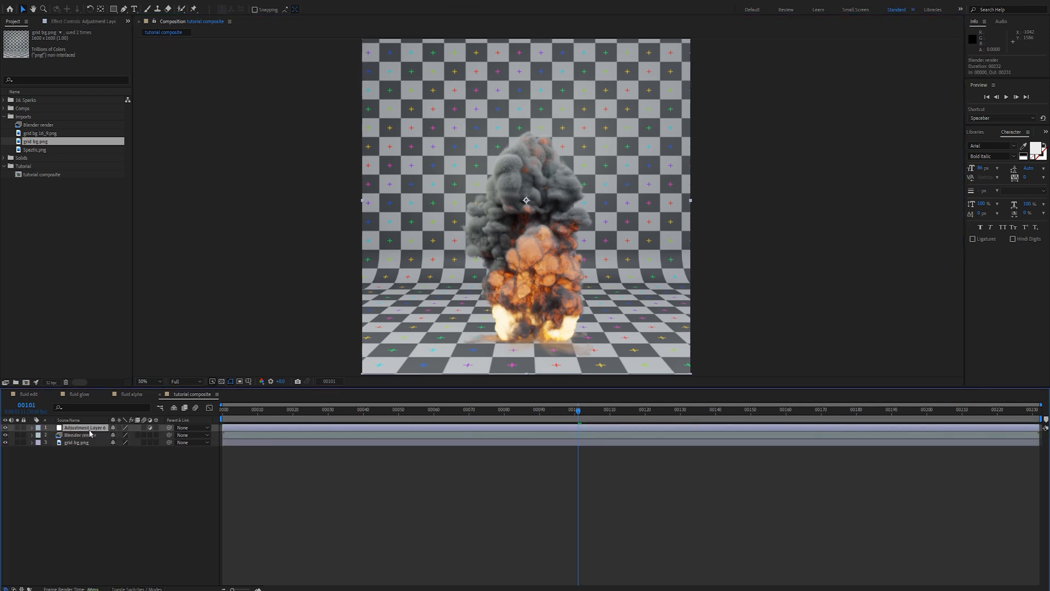
{"action": "key", "text": "Return"}
{"action": "type", "text": "alpha"}
{"action": "left_click", "coordinate": [116, 540]}
Duplicate the Blender render layer and move the copy above the alpha adjustment layer
{"action": "left_click", "coordinate": [91, 436]}
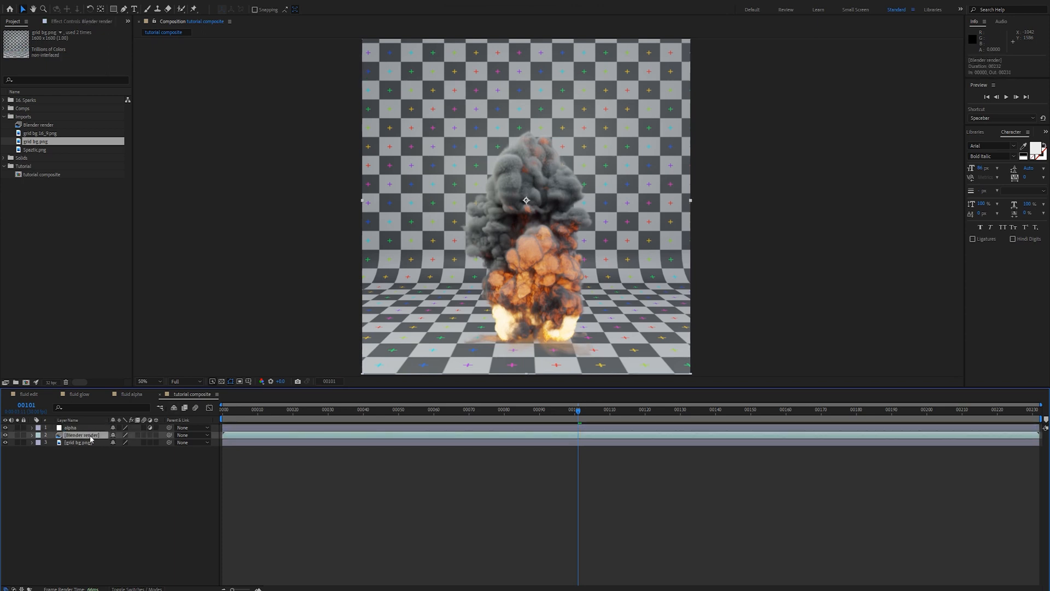
{"action": "key", "text": "ctrl+d"}
{"action": "mouse_move", "coordinate": [84, 436]}
{"action": "left_mouse_down"}
{"action": "mouse_move", "coordinate": [108, 433]}
{"action": "mouse_move", "coordinate": [101, 427]}
{"action": "left_mouse_up"}
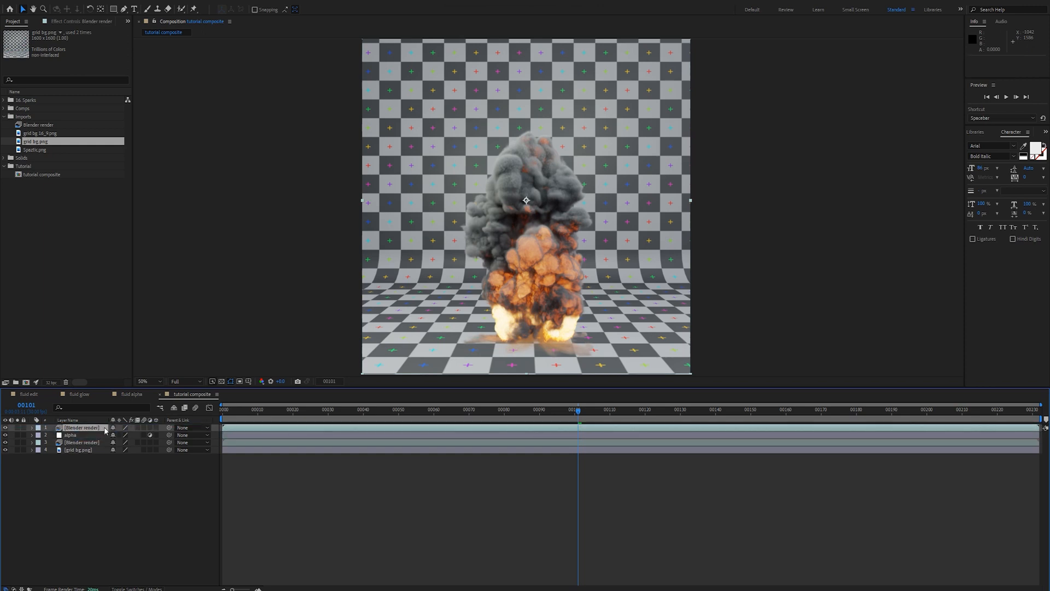
{"action": "left_click", "coordinate": [174, 492]}
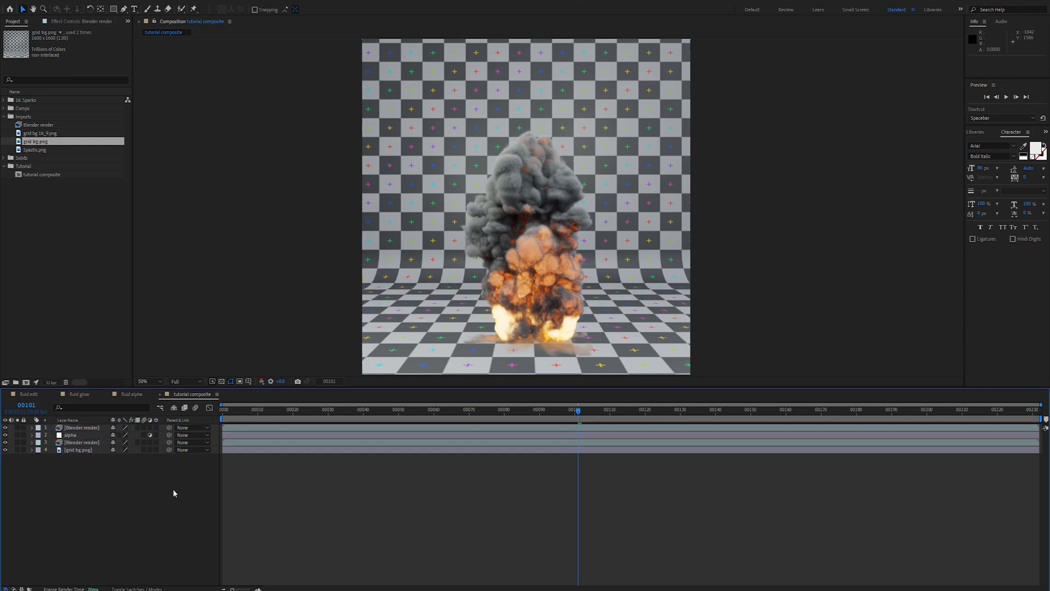
Set the topmost Blender render layer as the track matte of the alpha adjustment layer and preview the composite
{"action": "key", "text": "F4"}
{"action": "left_click", "coordinate": [163, 436]}
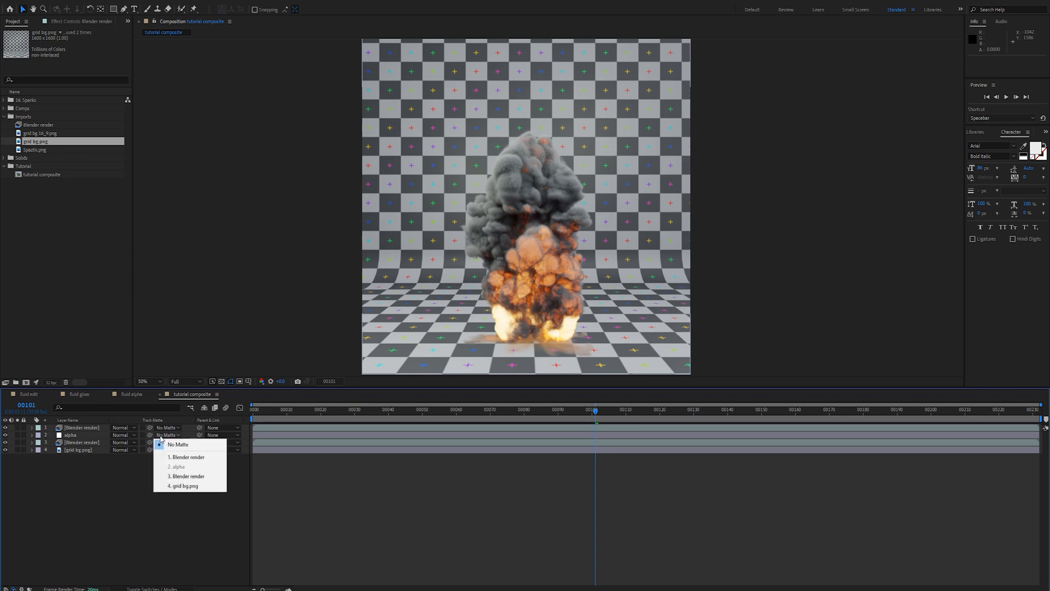
{"action": "left_click", "coordinate": [135, 449]}
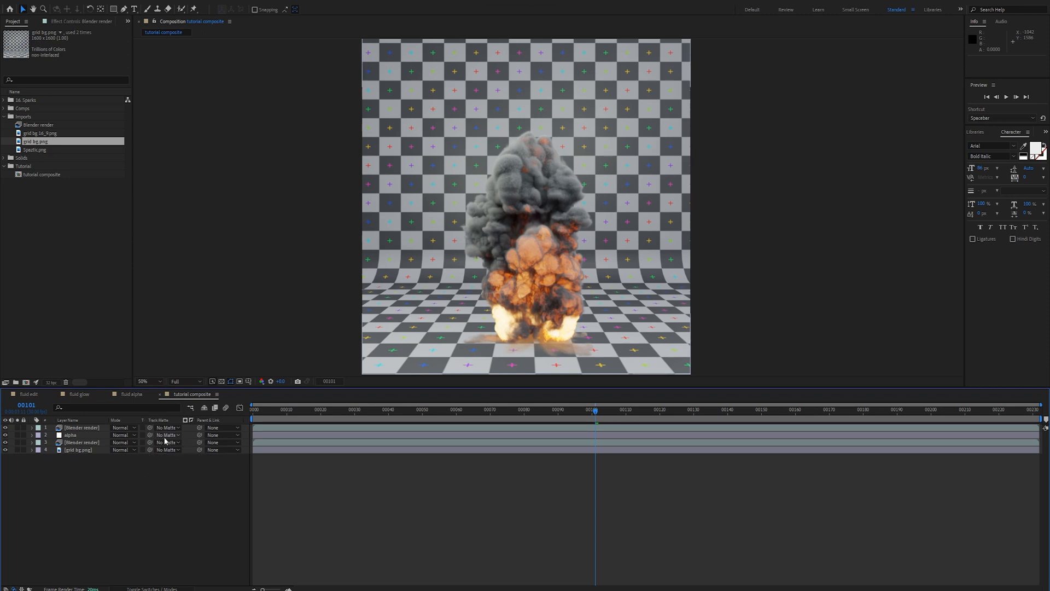
{"action": "left_click", "coordinate": [165, 442]}
{"action": "left_click", "coordinate": [195, 458]}
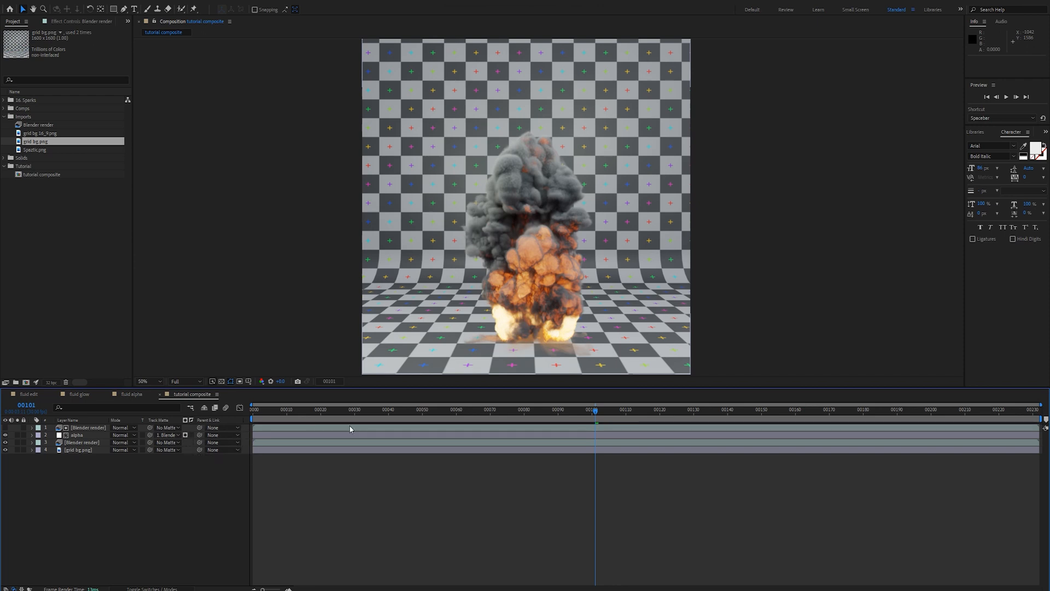
{"action": "key", "text": "space"}
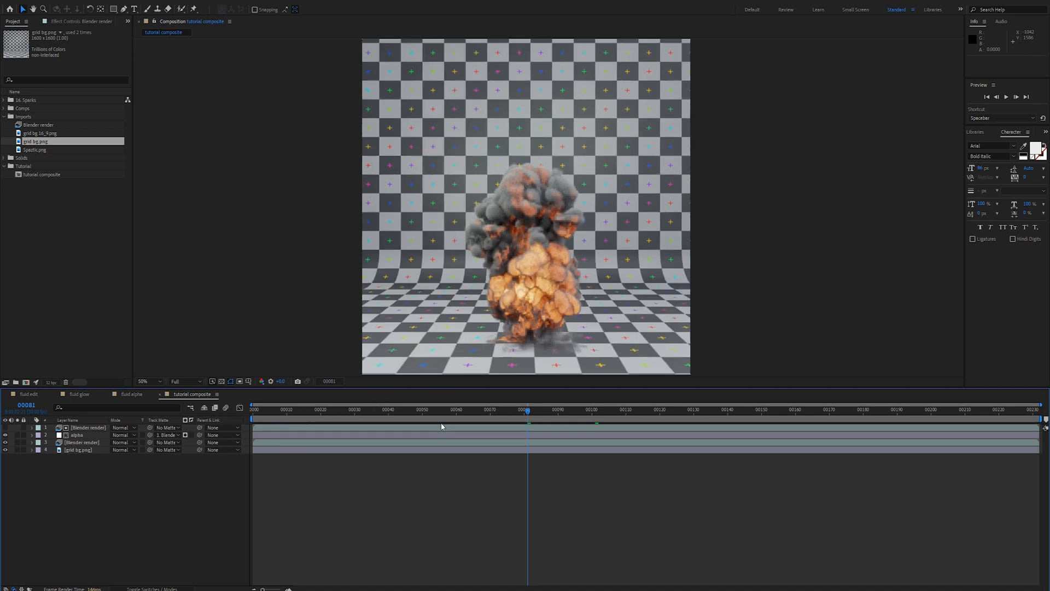
Apply a Curves effect to the topmost Blender render matte layer and set its channel to Alpha
{"action": "left_click", "coordinate": [104, 428]}
{"action": "left_click", "coordinate": [62, 190]}
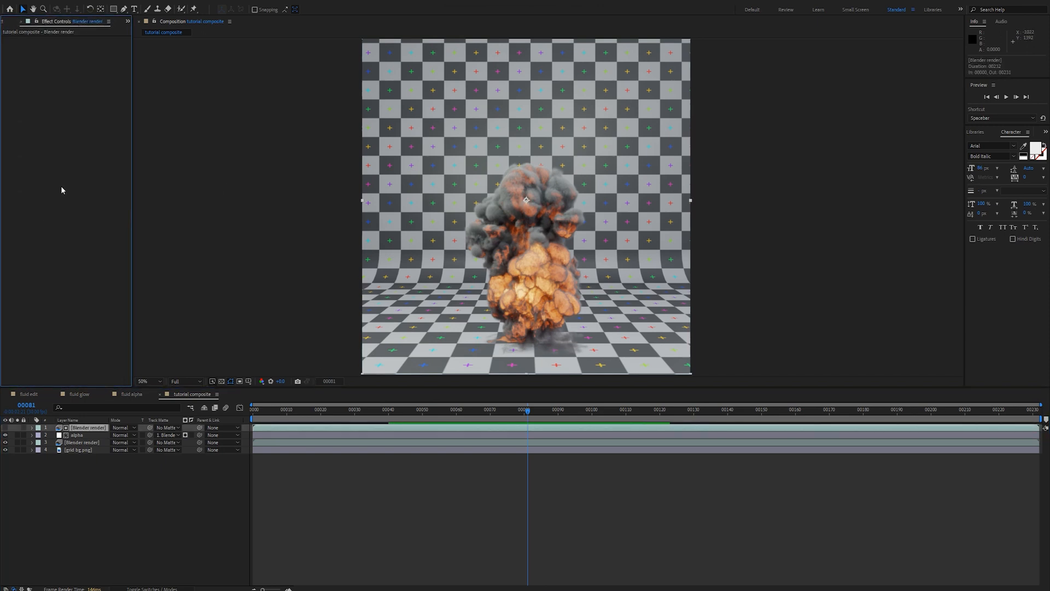
{"action": "key", "text": "ctrl+space"}
{"action": "type", "text": "cur"}
{"action": "key", "text": "Return"}
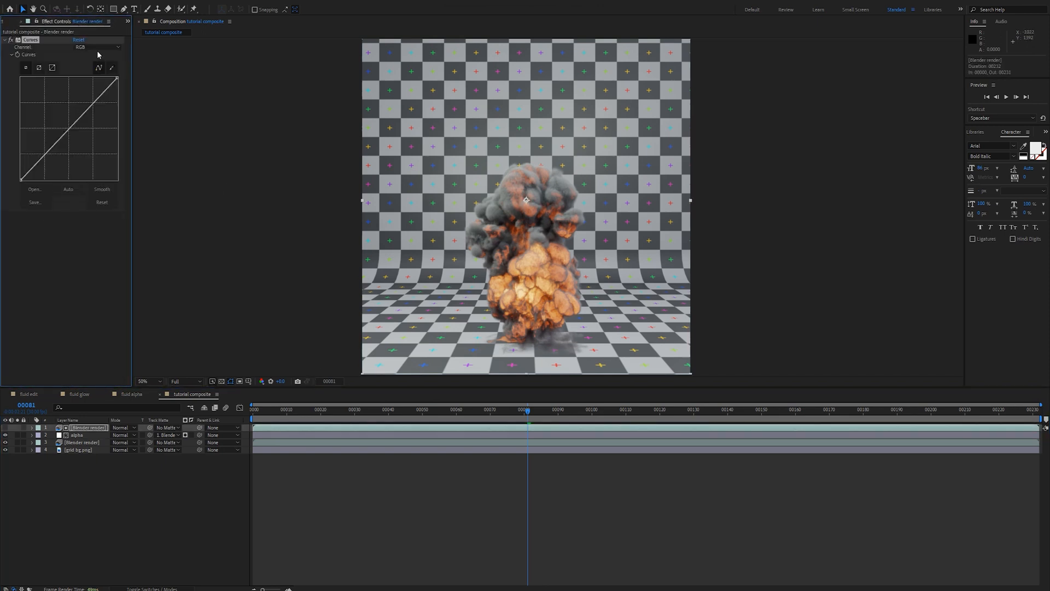
{"action": "left_click", "coordinate": [99, 48]}
{"action": "left_click", "coordinate": [98, 96]}
Invert the alpha layer's track matte and bend the matte layer's alpha curve into a steep S shape
{"action": "left_click", "coordinate": [191, 435]}
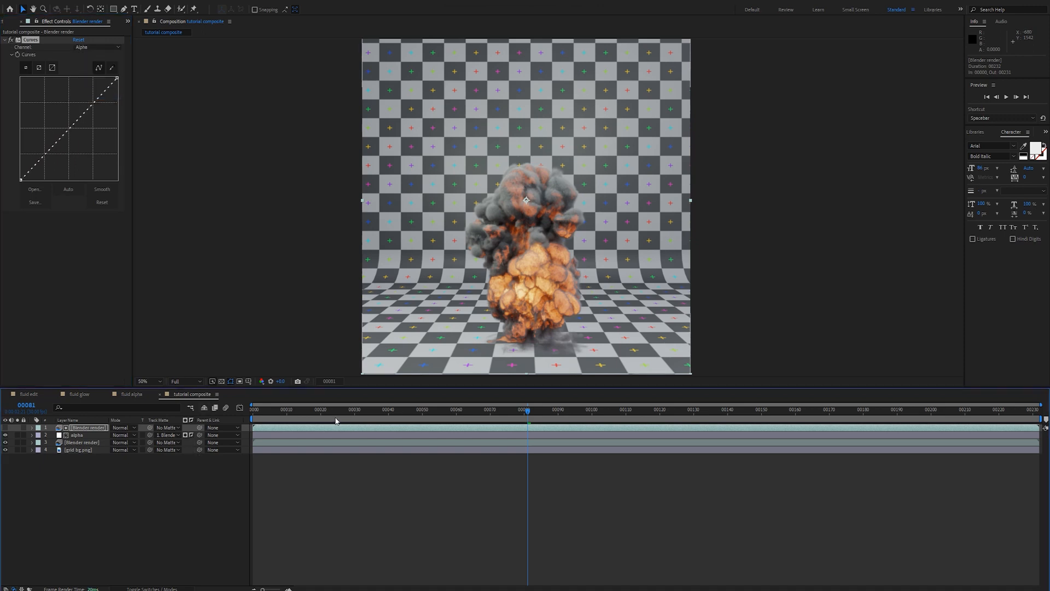
{"action": "left_click_drag", "start_coordinate": [51, 149], "coordinate": [61, 163]}
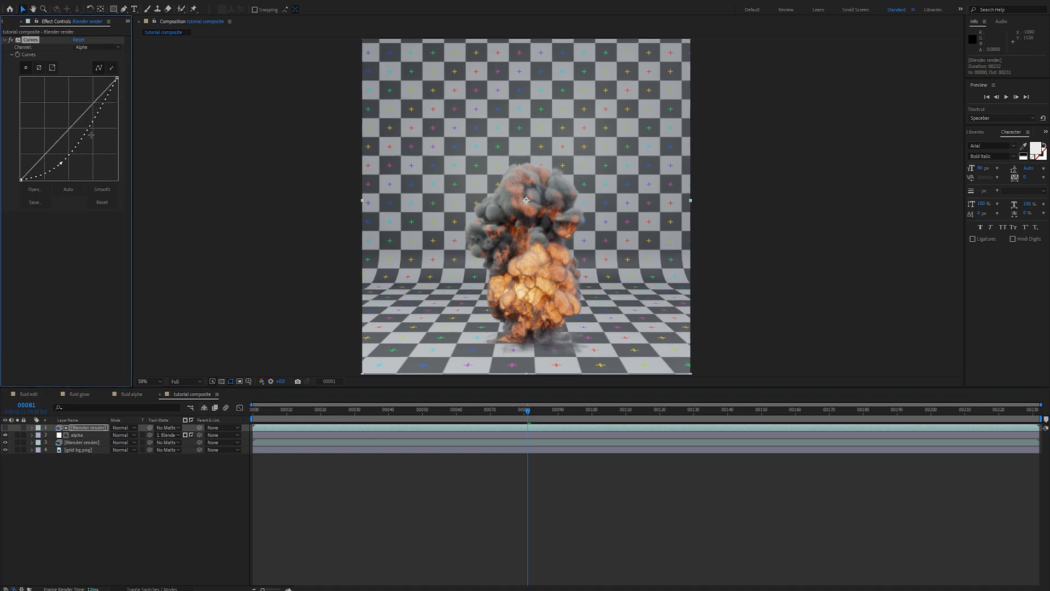
{"action": "left_click_drag", "start_coordinate": [91, 120], "coordinate": [76, 109]}
Hide the grid bg.png layer and display the transparency grid behind the explosion at 100% magnification
{"action": "left_click", "coordinate": [5, 450]}
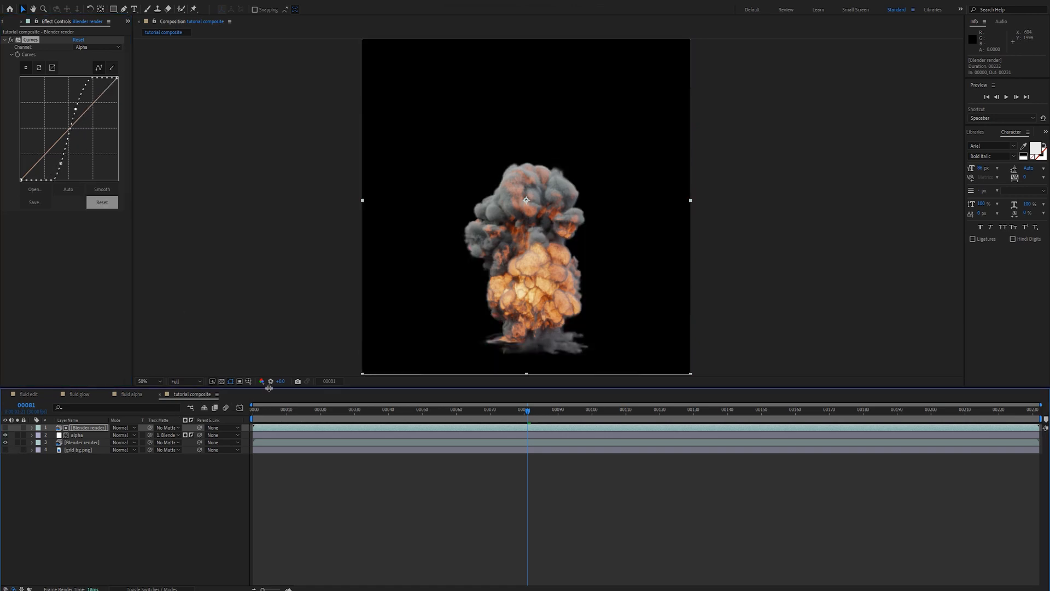
{"action": "left_click", "coordinate": [229, 381]}
{"action": "key", "text": "period"}
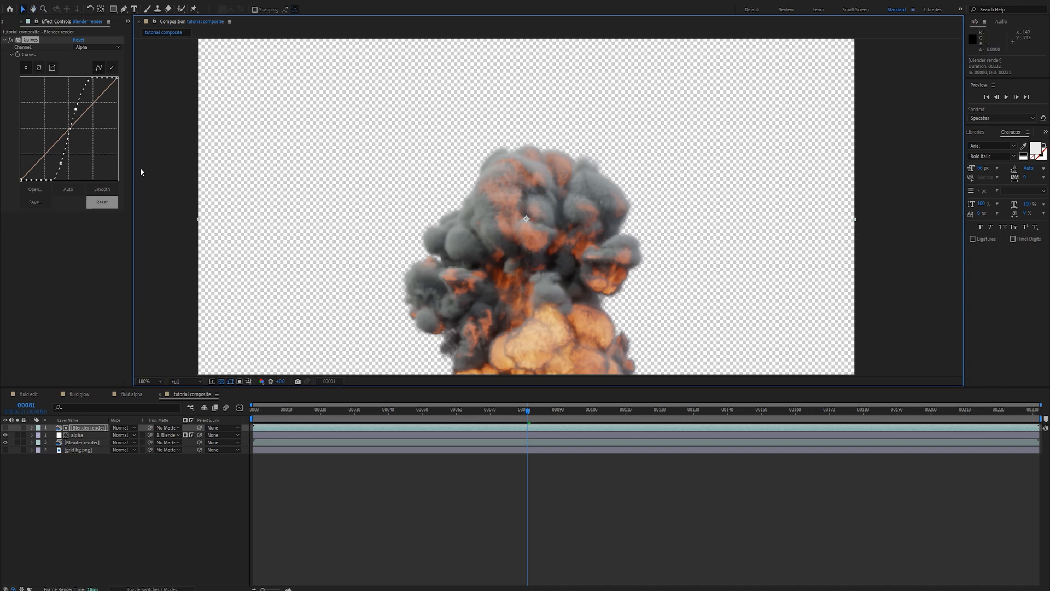
Fine-tune the matte's alpha S-curve by raising its upper point and shifting its lower point towards the shadows
{"action": "mouse_move", "coordinate": [75, 110]}
{"action": "left_mouse_down"}
{"action": "mouse_move", "coordinate": [88, 111]}
{"action": "mouse_move", "coordinate": [75, 105]}
{"action": "left_mouse_up"}
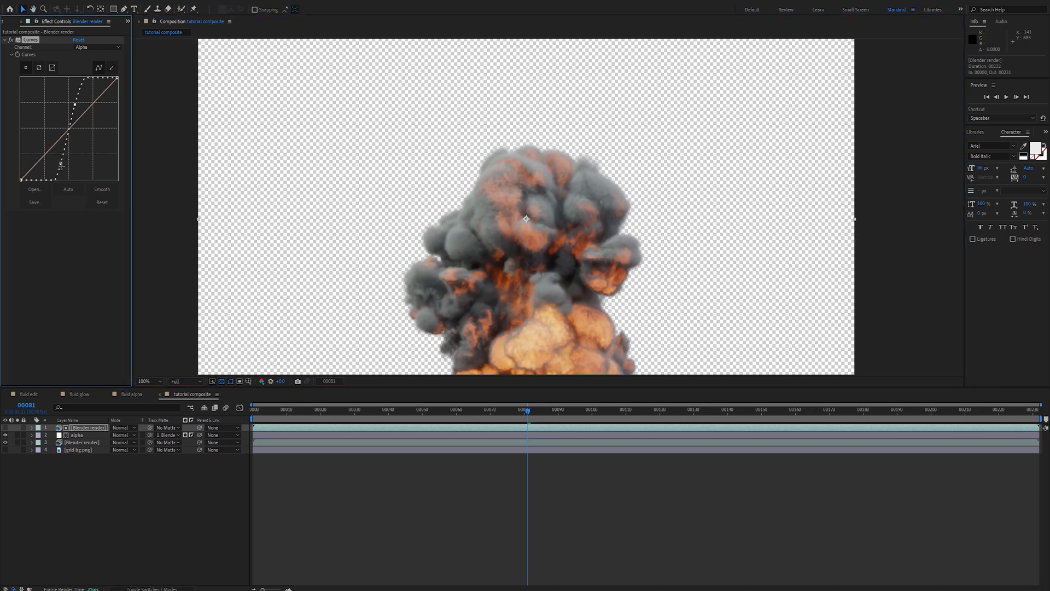
{"action": "left_click_drag", "start_coordinate": [61, 164], "coordinate": [57, 171]}
{"action": "left_click", "coordinate": [51, 248]}
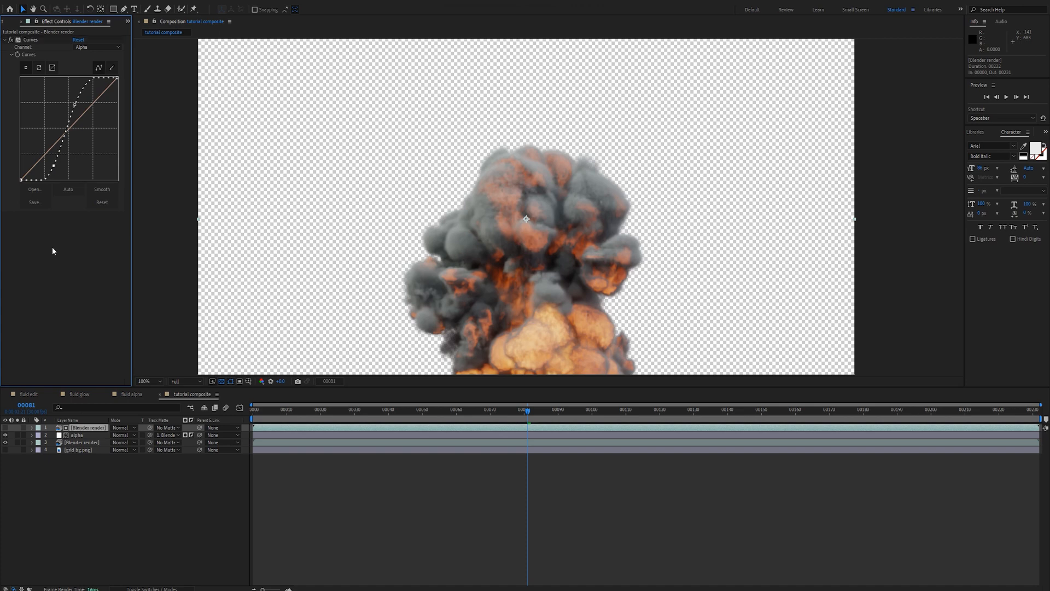
Add a Fast Box Blur with a blur radius of 5 to the matte layer and place it above Curves
{"action": "key", "text": "ctrl+space"}
{"action": "type", "text": "fast box"}
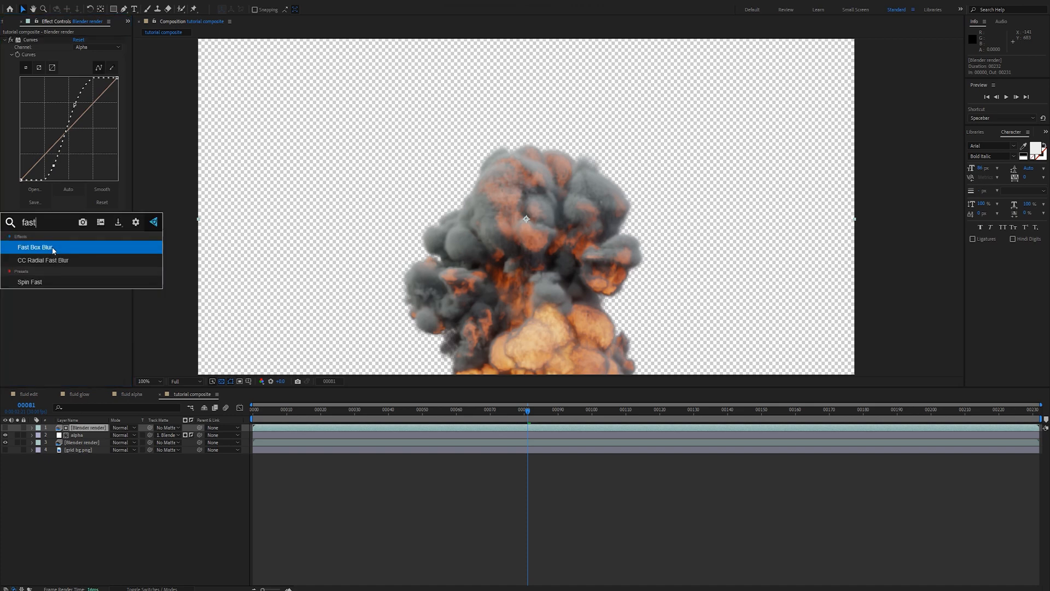
{"action": "key", "text": "Return"}
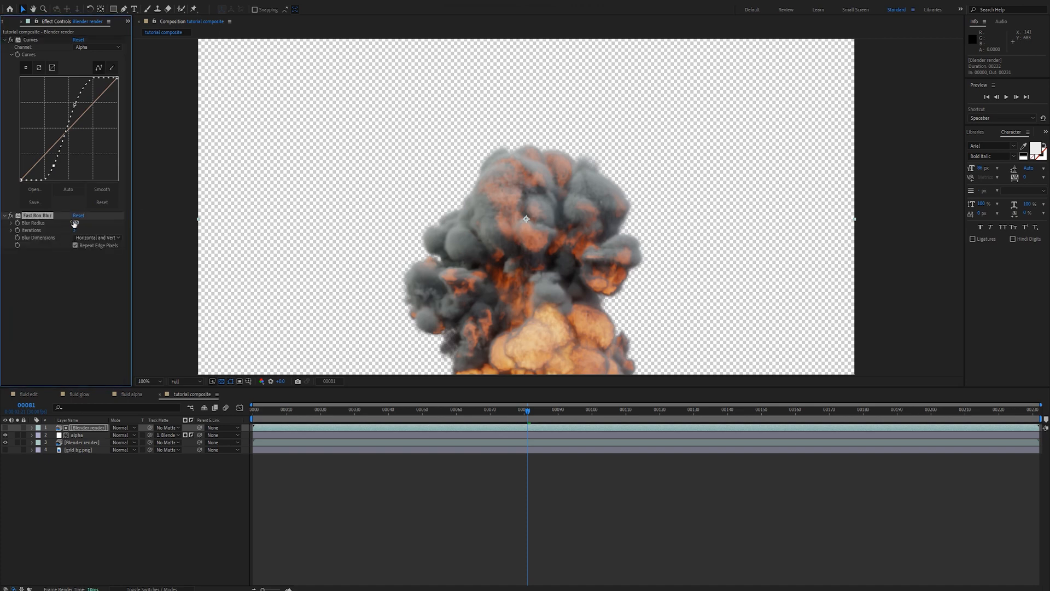
{"action": "left_click", "coordinate": [74, 223]}
{"action": "type", "text": "5"}
{"action": "key", "text": "Return"}
{"action": "left_click_drag", "start_coordinate": [40, 219], "coordinate": [49, 39]}
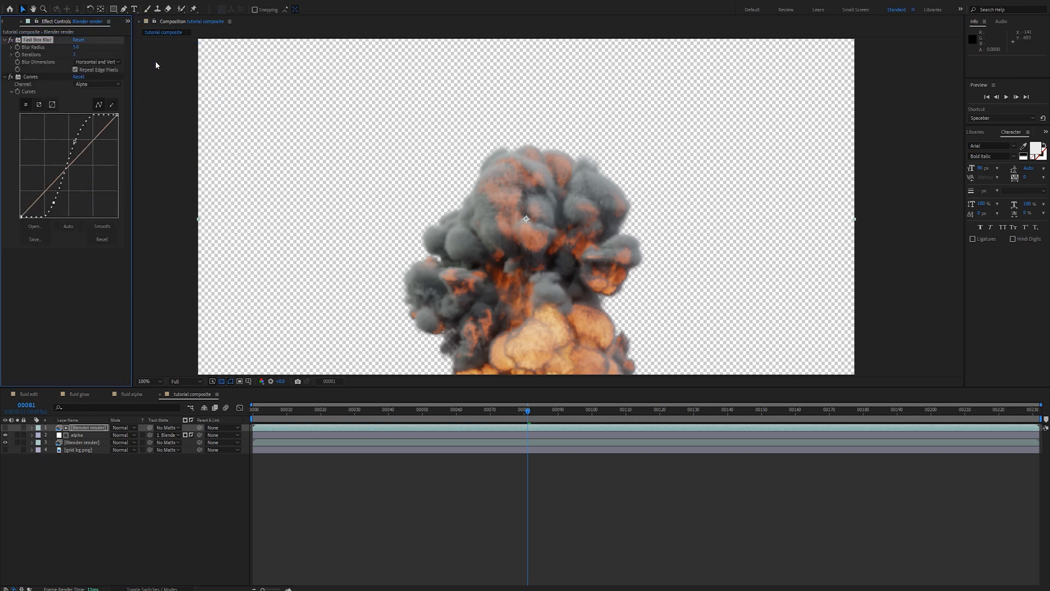
Add a Curves effect to the alpha layer and set its channel to Alpha
{"action": "left_click", "coordinate": [83, 436]}
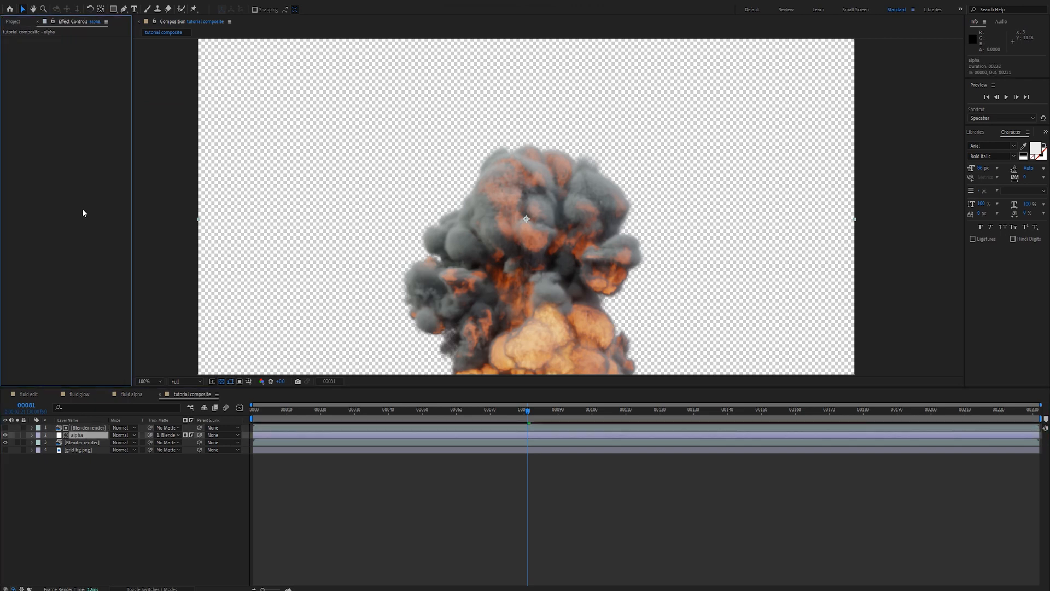
{"action": "key", "text": "ctrl+space"}
{"action": "type", "text": "cur"}
{"action": "key", "text": "Return"}
{"action": "left_click", "coordinate": [96, 48]}
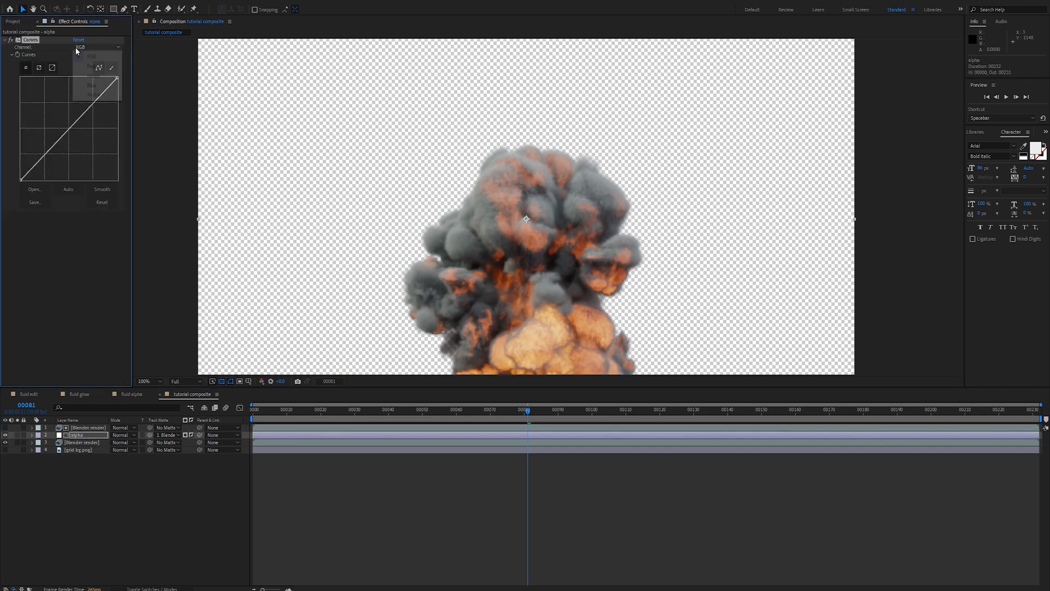
{"action": "left_click", "coordinate": [84, 87]}
{"action": "left_click", "coordinate": [92, 48]}
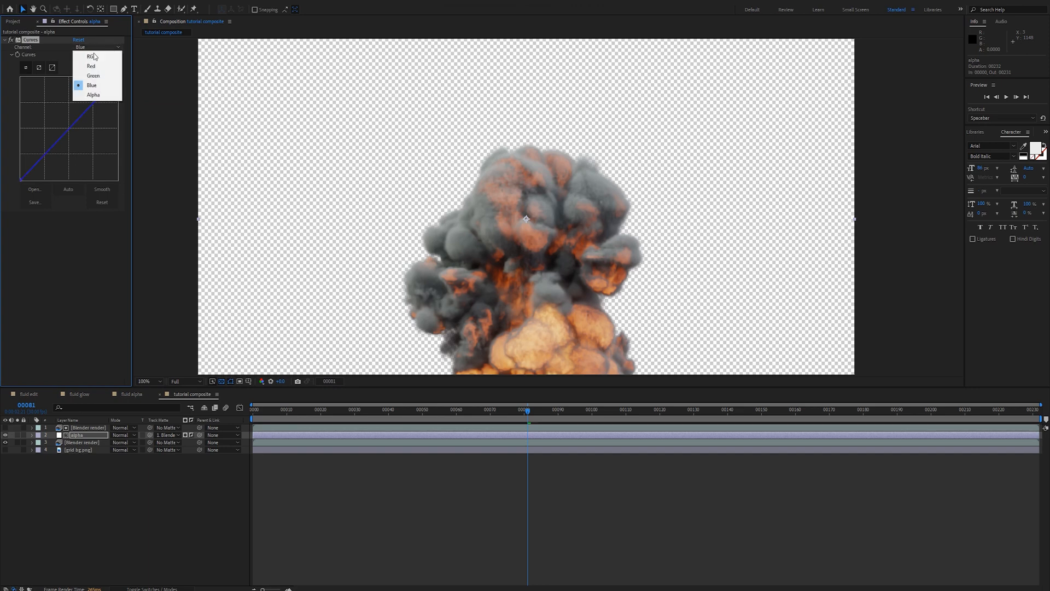
{"action": "left_click", "coordinate": [90, 95]}
Pull the midpoint of the alpha layer's Alpha curve well below the diagonal to thin the smoke edges
{"action": "mouse_move", "coordinate": [64, 140]}
{"action": "left_mouse_down"}
{"action": "mouse_move", "coordinate": [82, 159]}
{"action": "mouse_move", "coordinate": [61, 143]}
{"action": "mouse_move", "coordinate": [71, 153]}
{"action": "left_mouse_up"}
{"action": "scroll", "coordinate": [448, 251], "scroll_direction": "down", "scroll_amount": 1}
{"action": "left_click_drag", "start_coordinate": [495, 244], "coordinate": [476, 189]}
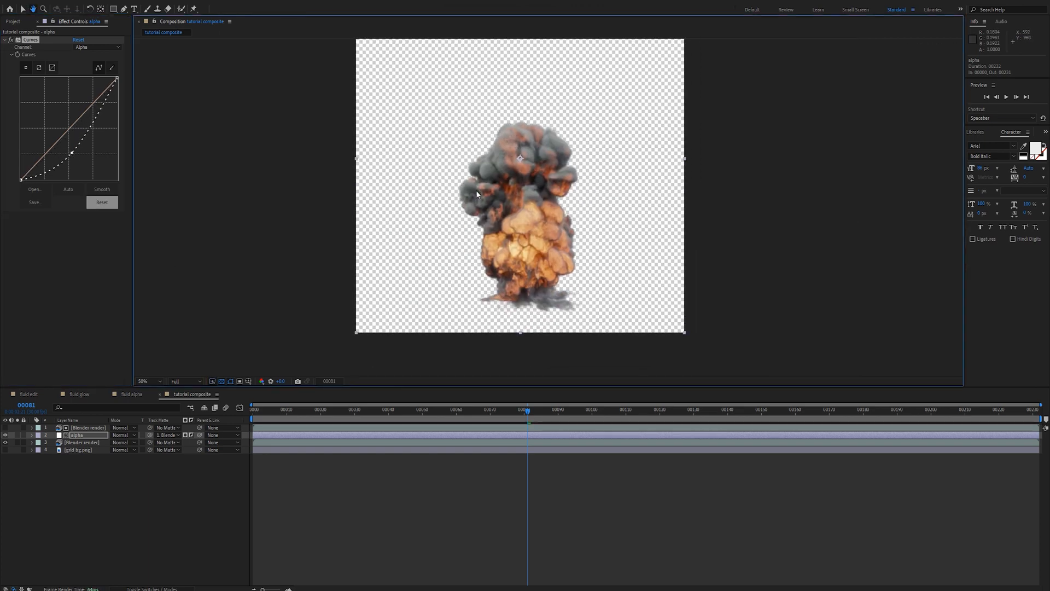
{"action": "scroll", "coordinate": [492, 227], "scroll_direction": "up", "scroll_amount": 1}
{"action": "left_click_drag", "start_coordinate": [496, 232], "coordinate": [488, 129]}
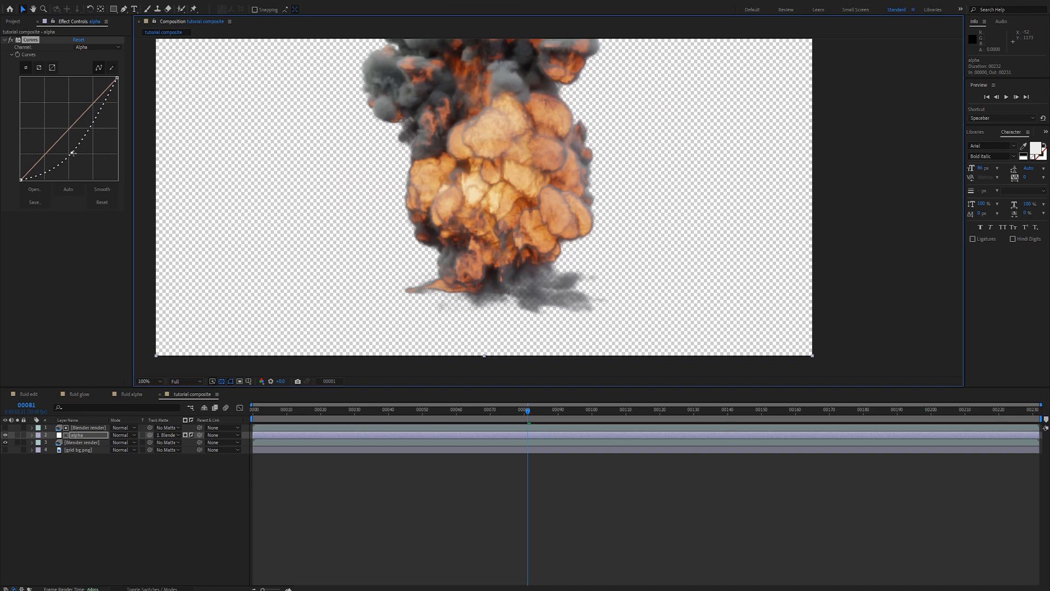
{"action": "mouse_move", "coordinate": [71, 153]}
{"action": "left_mouse_down"}
{"action": "mouse_move", "coordinate": [80, 163]}
{"action": "mouse_move", "coordinate": [60, 139]}
{"action": "mouse_move", "coordinate": [71, 158]}
{"action": "mouse_move", "coordinate": [54, 146]}
{"action": "mouse_move", "coordinate": [73, 170]}
{"action": "left_mouse_up"}
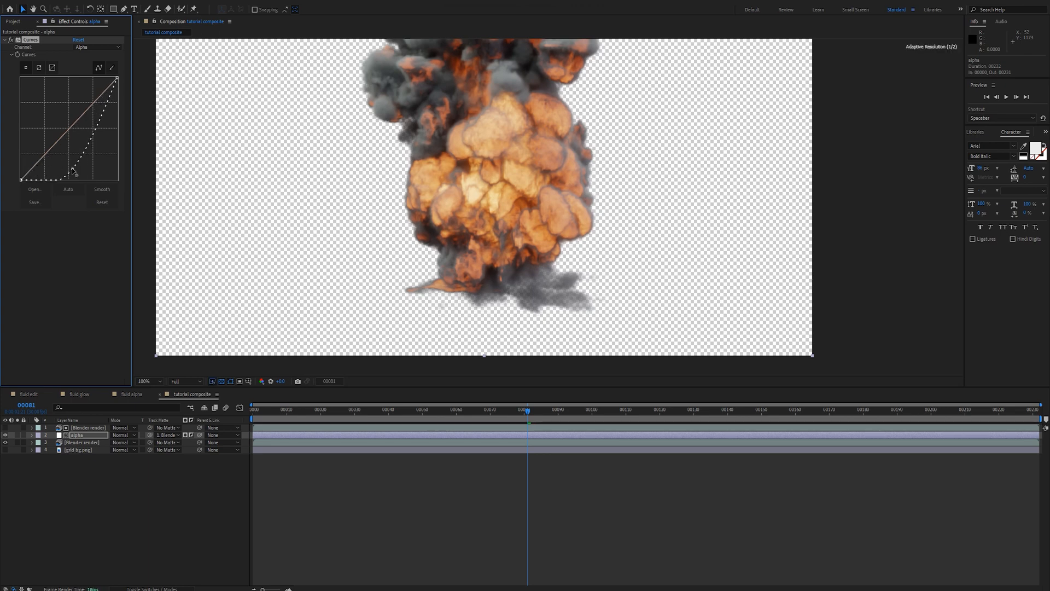
{"action": "left_click", "coordinate": [102, 202]}
Raise the matte layer's Fast Box Blur radius to about 40, briefly showing the layer to check the blur
{"action": "left_click", "coordinate": [83, 427]}
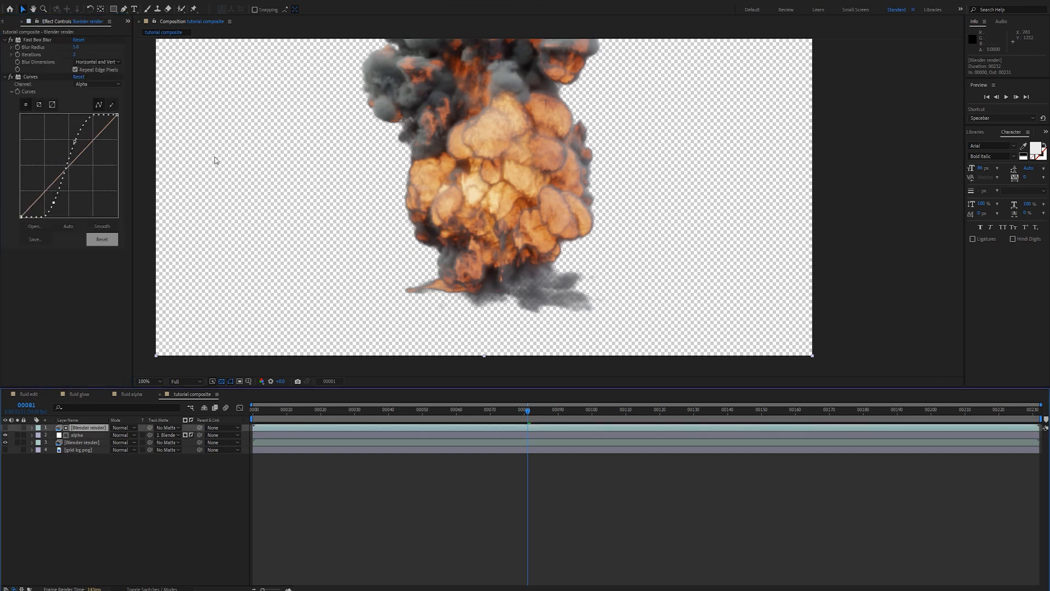
{"action": "left_click_drag", "start_coordinate": [95, 46], "coordinate": [112, 63]}
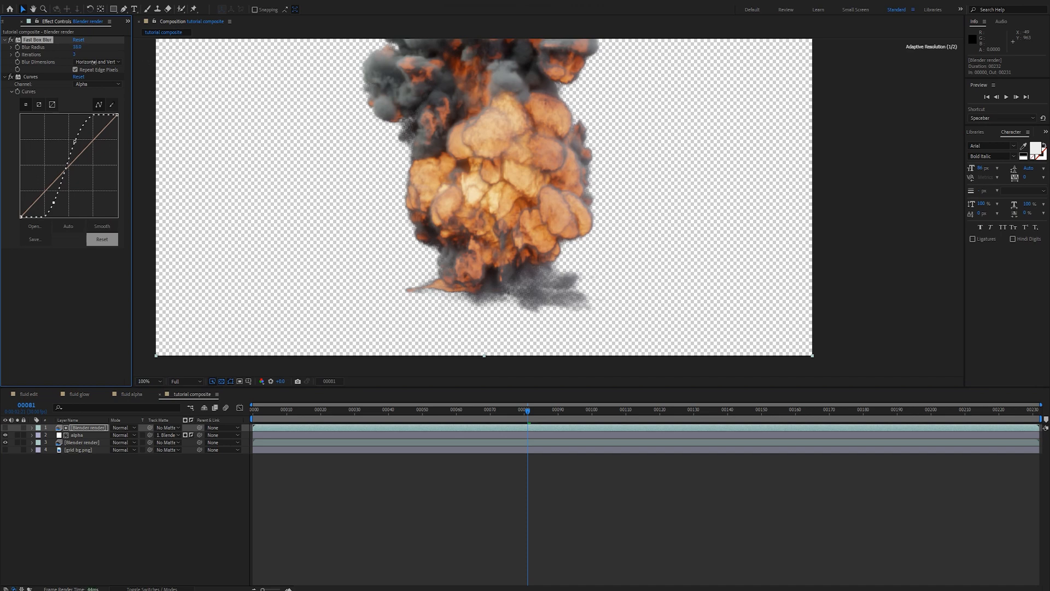
{"action": "left_click", "coordinate": [6, 428]}
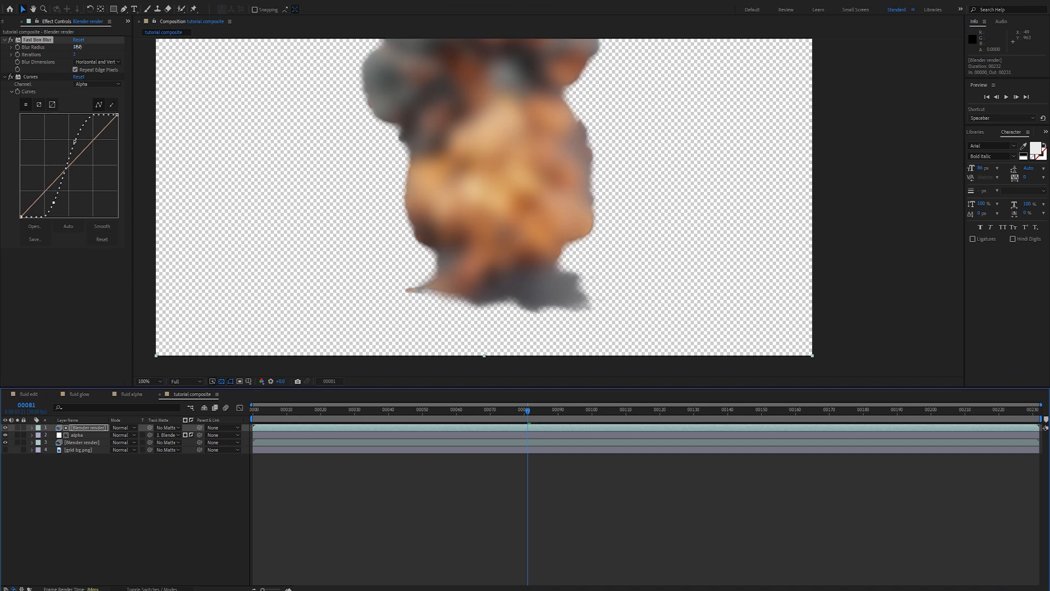
{"action": "left_click_drag", "start_coordinate": [77, 47], "coordinate": [92, 53]}
{"action": "left_click", "coordinate": [6, 427]}
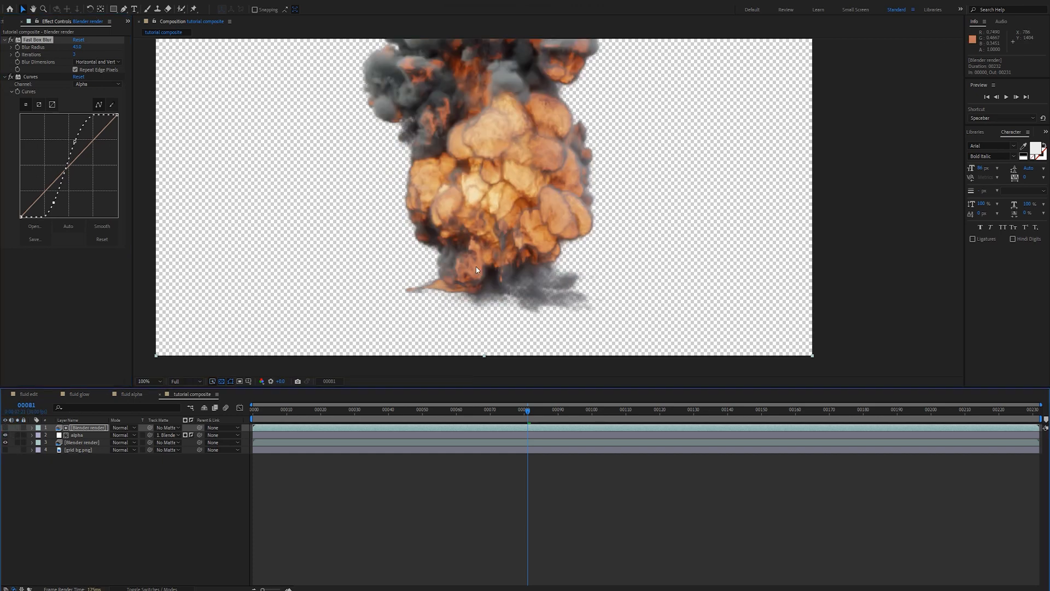
Soften the matte's alpha S-curve by shifting its upper point slightly towards the highlights
{"action": "scroll", "coordinate": [467, 261], "scroll_direction": "down", "scroll_amount": 1}
{"action": "left_click_drag", "start_coordinate": [477, 225], "coordinate": [447, 258]}
{"action": "scroll", "coordinate": [447, 258], "scroll_direction": "up", "scroll_amount": 1}
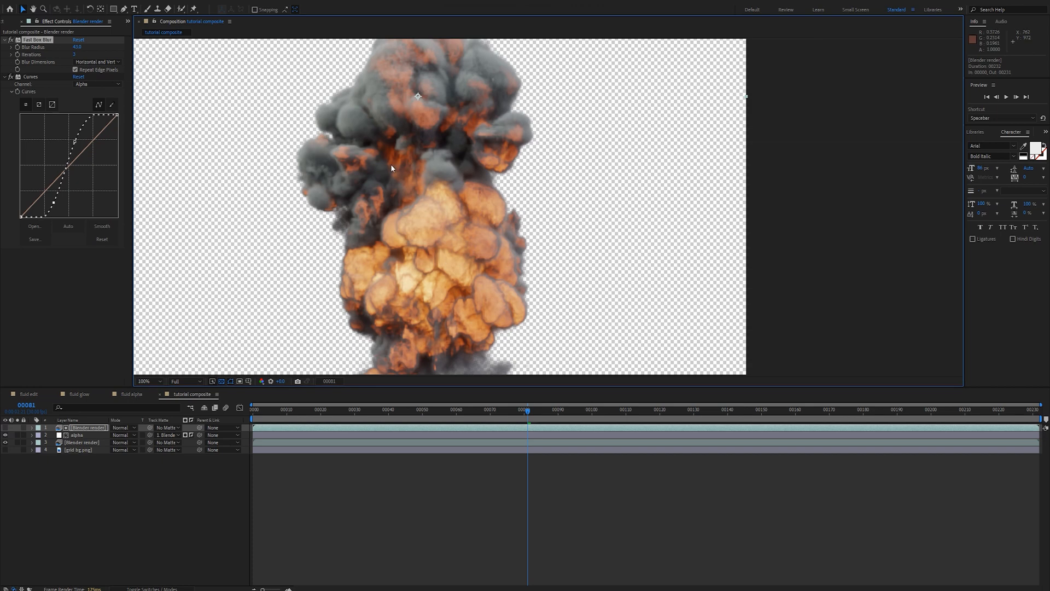
{"action": "left_click_drag", "start_coordinate": [391, 164], "coordinate": [409, 210]}
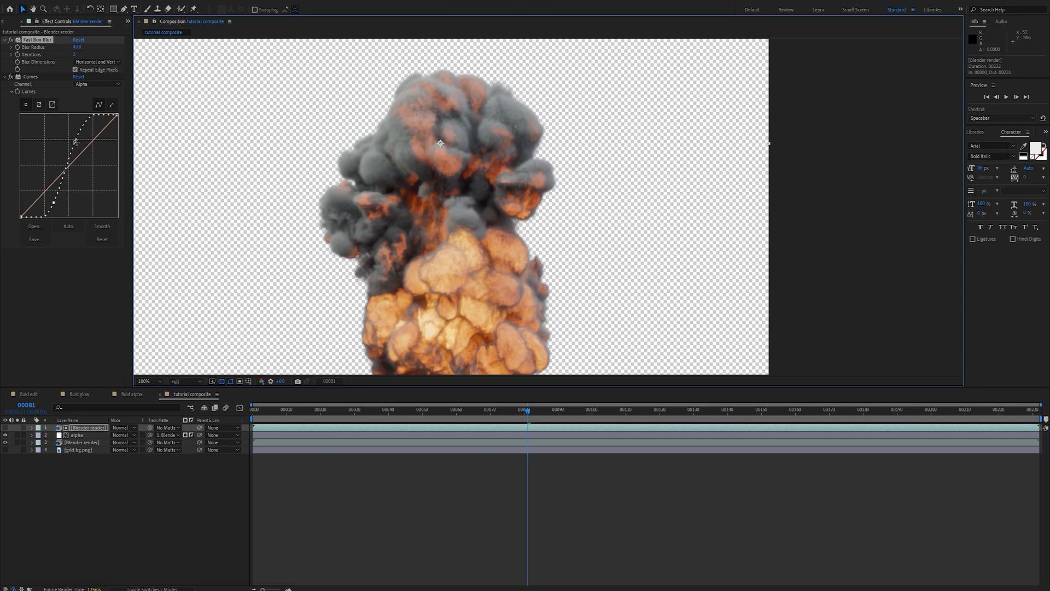
{"action": "left_click_drag", "start_coordinate": [75, 142], "coordinate": [81, 144]}
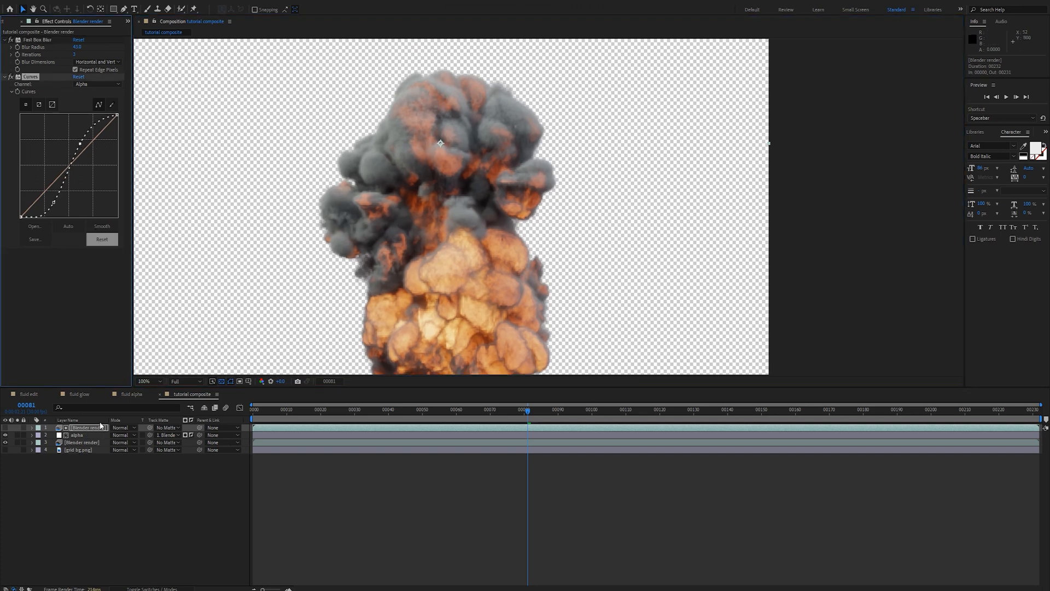
{"action": "left_click", "coordinate": [83, 463]}
Pre-compose both Blender render layers and the alpha layer into a composition named "fluid alpha tut"
{"action": "scroll", "coordinate": [398, 344], "scroll_direction": "down", "scroll_amount": 2}
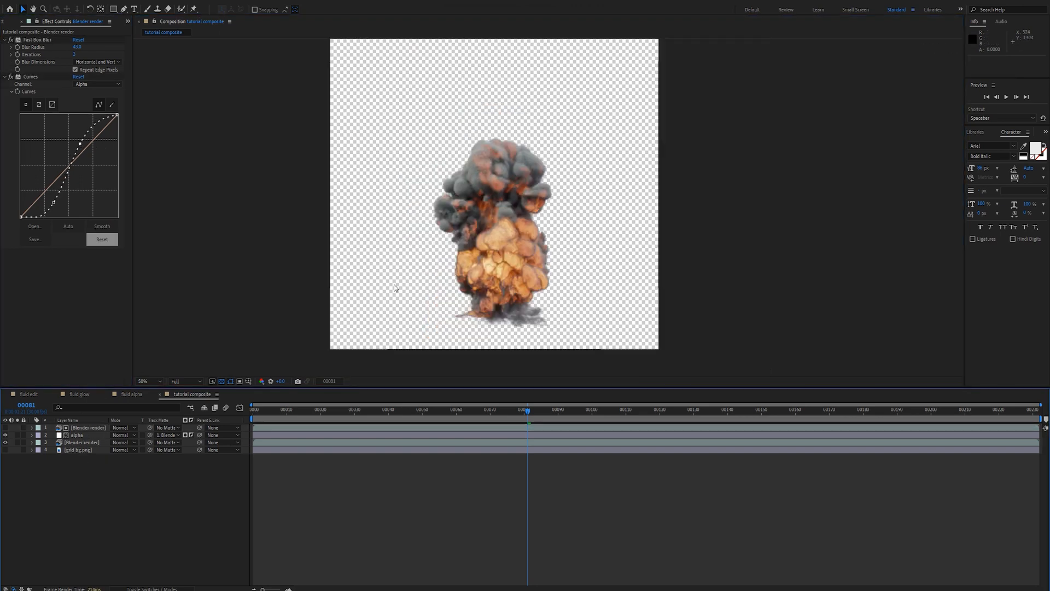
{"action": "left_click", "coordinate": [74, 442]}
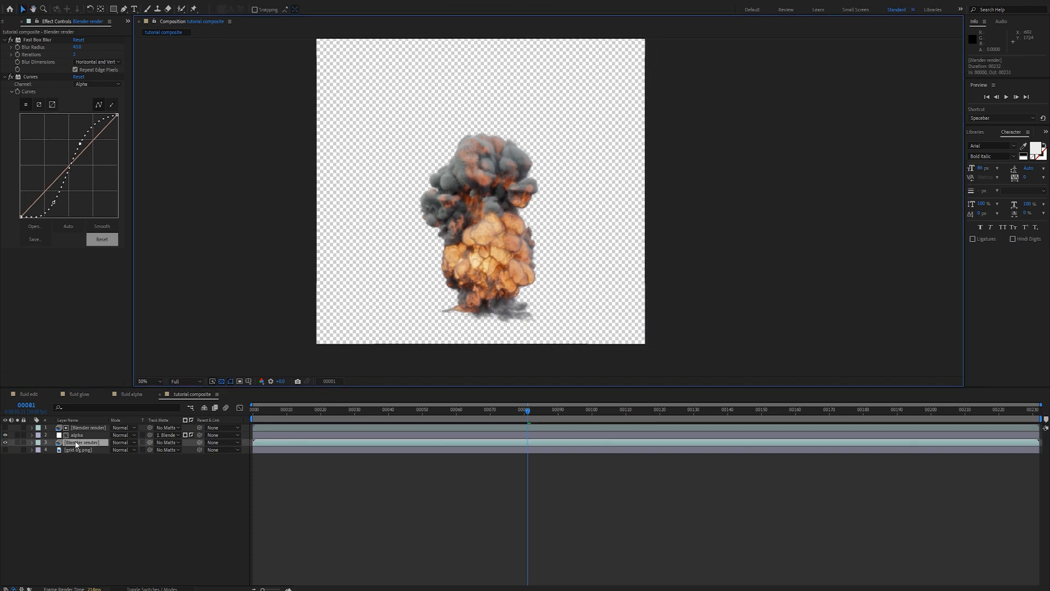
{"action": "left_click", "coordinate": [83, 420]}
{"action": "left_click", "coordinate": [86, 421]}
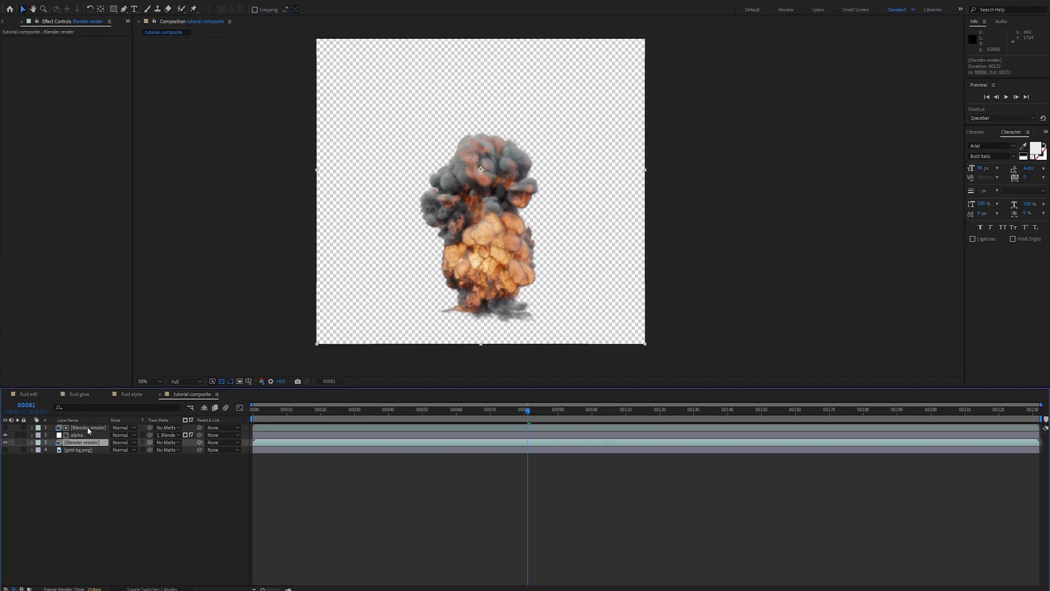
{"action": "left_click", "coordinate": [87, 427], "text": "shift"}
{"action": "key", "text": "ctrl+shift+c"}
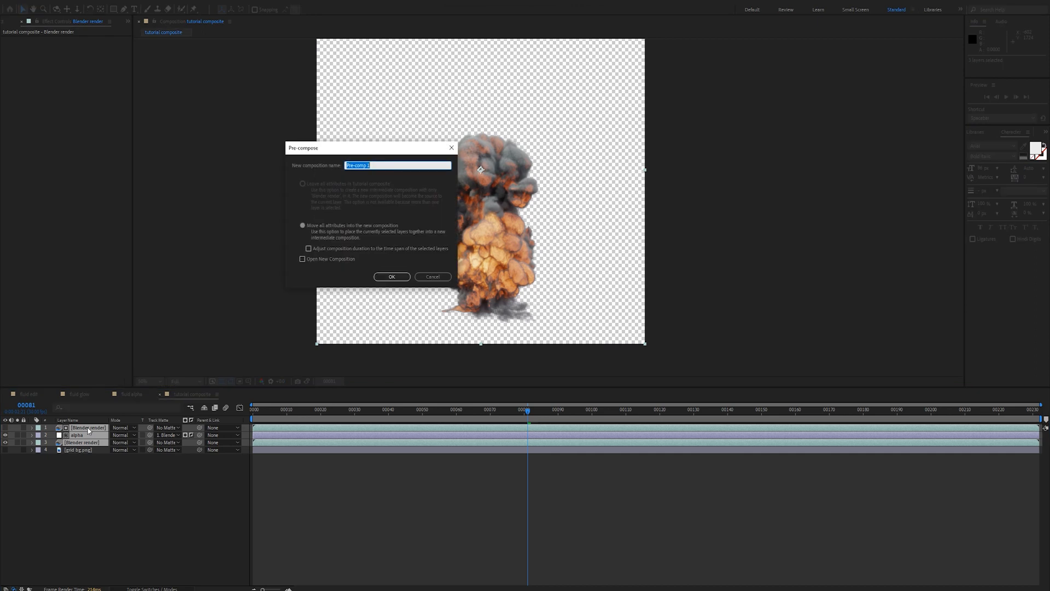
{"action": "type", "text": "fluid alpha tut"}
{"action": "key", "text": "Return"}
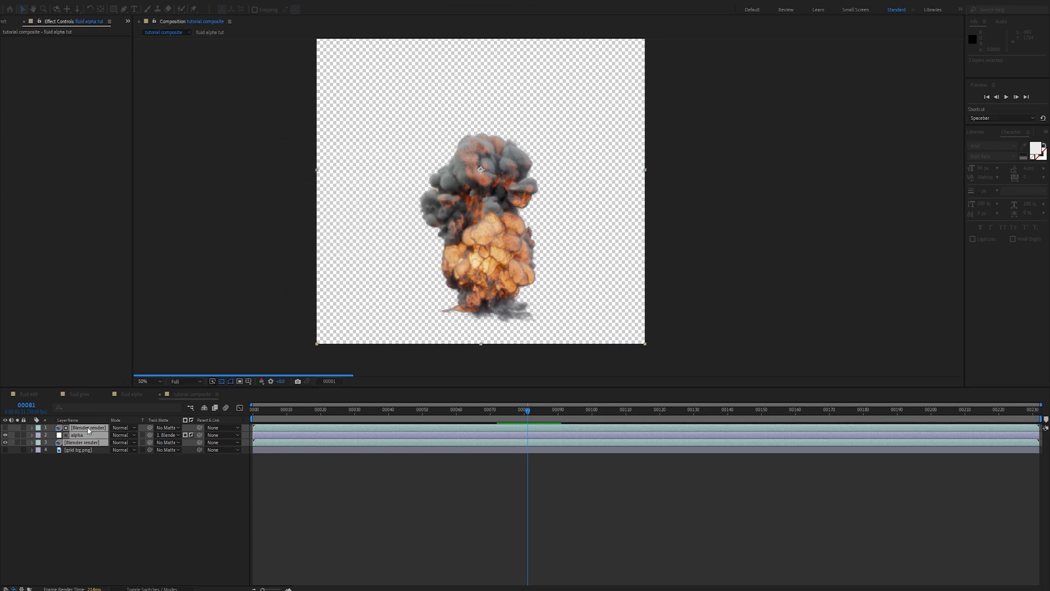
{"action": "left_click", "coordinate": [105, 491]}
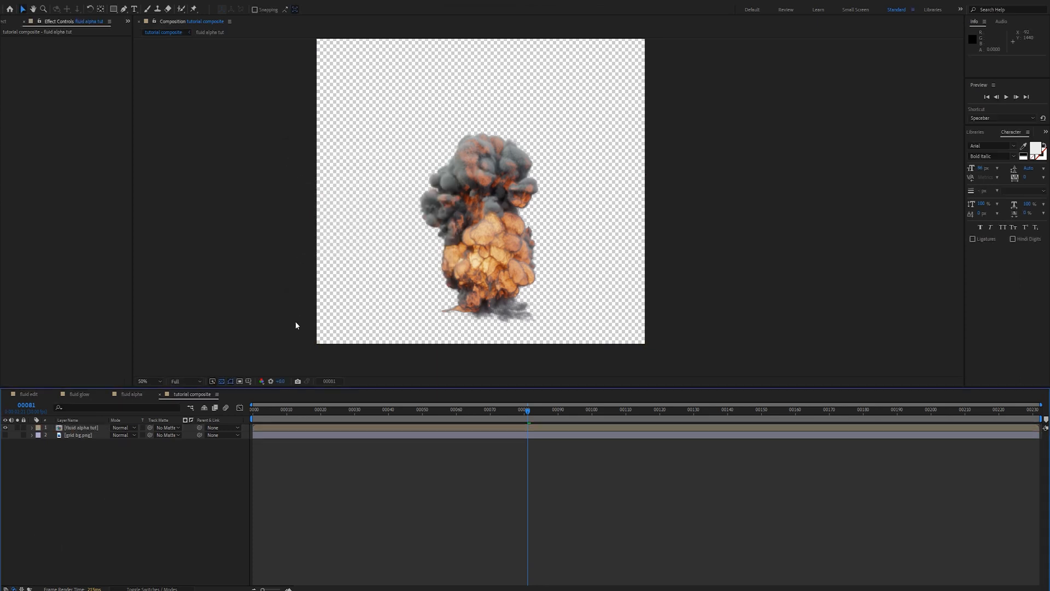
Turn off the transparency grid and view the explosion against black at 100% magnification
{"action": "left_click", "coordinate": [222, 383]}
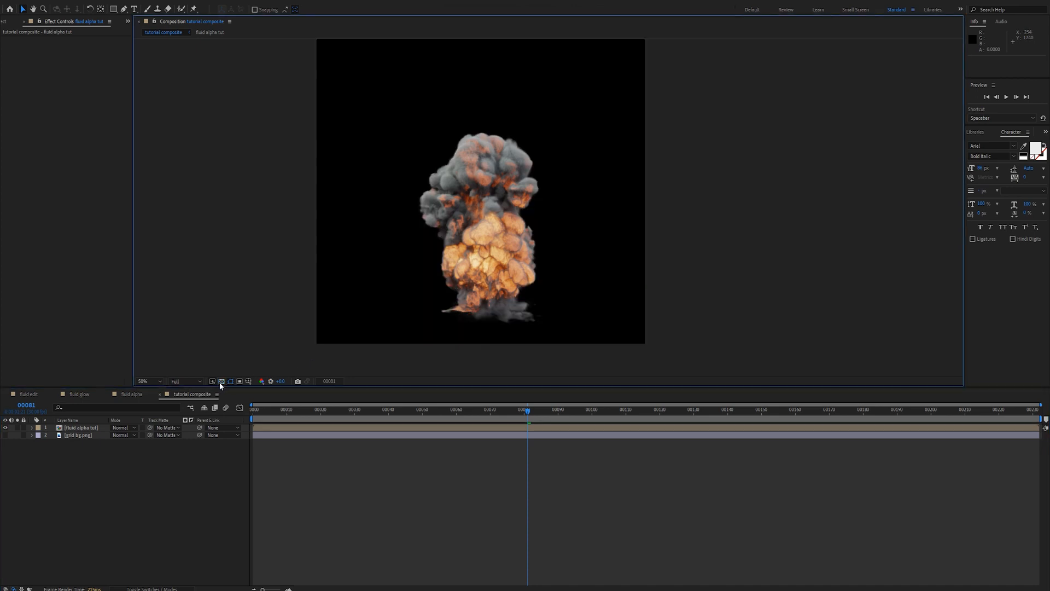
{"action": "left_click", "coordinate": [68, 297]}
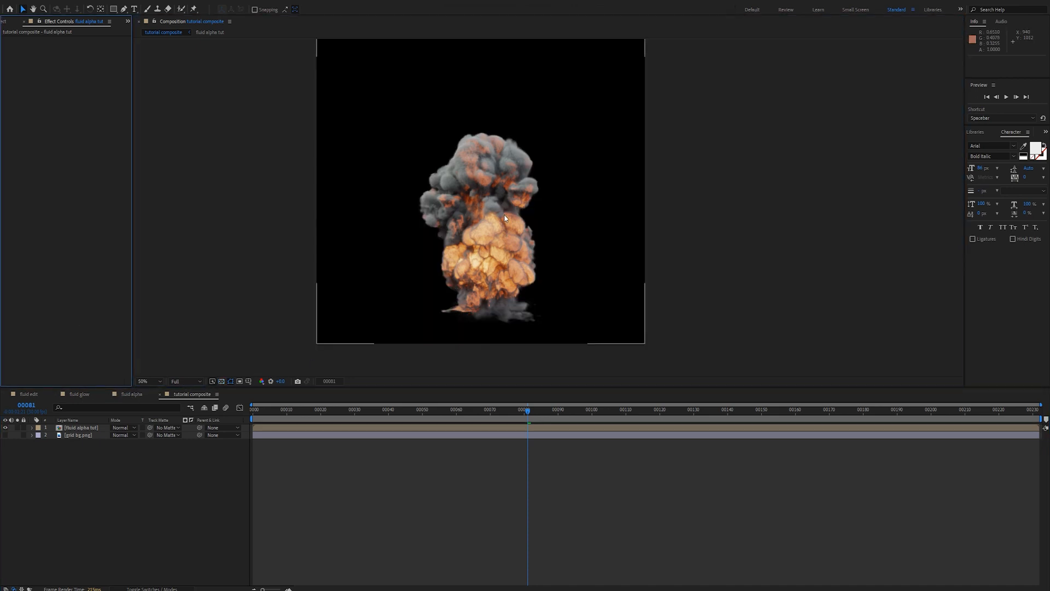
{"action": "left_click_drag", "start_coordinate": [503, 214], "coordinate": [477, 232]}
{"action": "scroll", "coordinate": [476, 232], "scroll_direction": "up", "scroll_amount": 1}
{"action": "left_click_drag", "start_coordinate": [377, 226], "coordinate": [450, 150]}
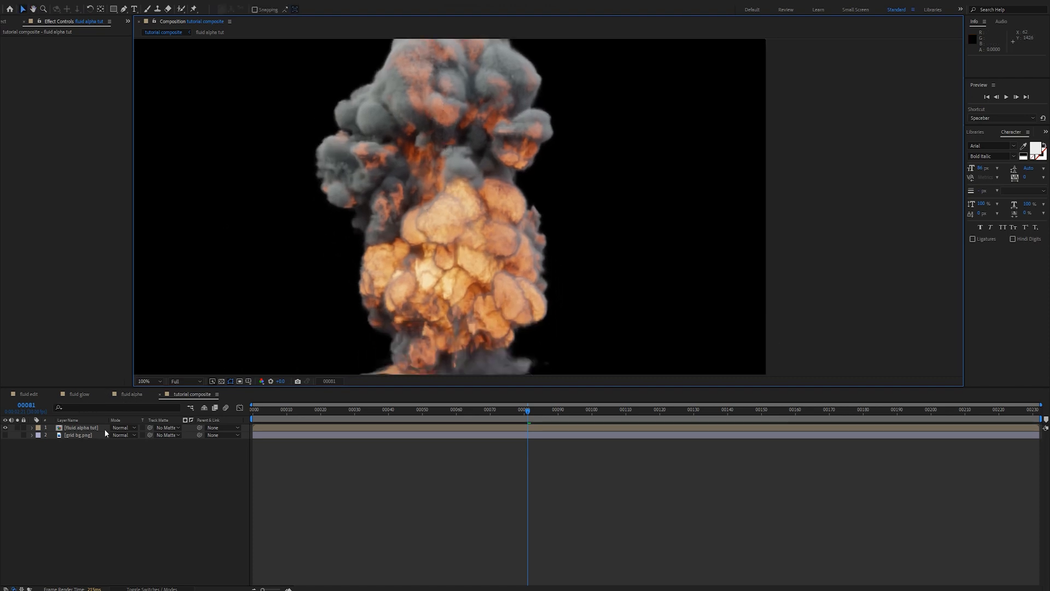
Create a new adjustment layer above the fluid alpha tut layer
{"action": "left_click", "coordinate": [104, 486]}
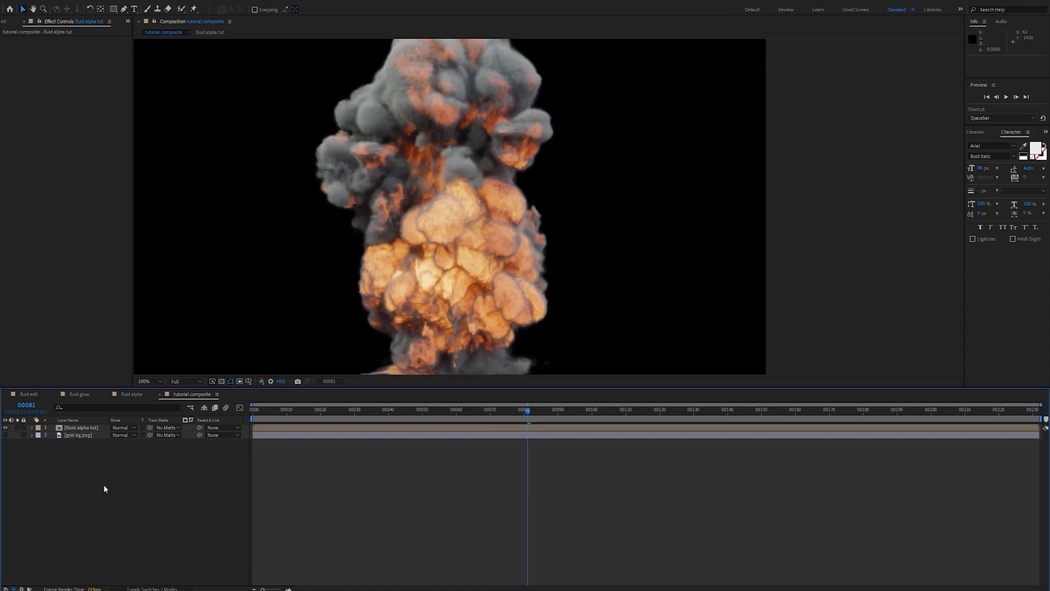
{"action": "key", "text": "ctrl+alt+y"}
{"action": "scroll", "coordinate": [382, 175], "scroll_direction": "down", "scroll_amount": 2}
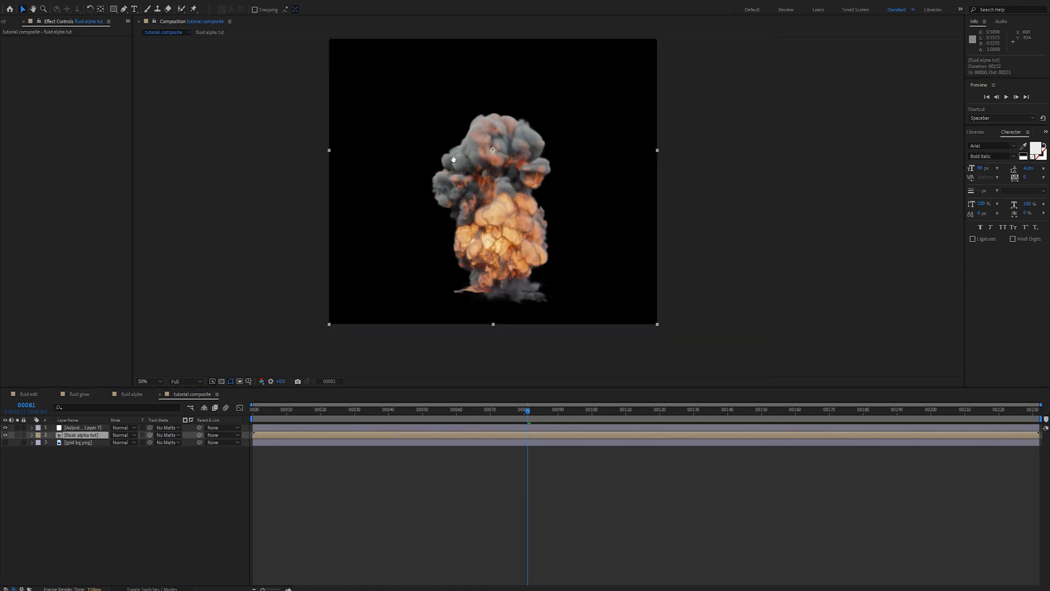
{"action": "left_click_drag", "start_coordinate": [454, 158], "coordinate": [441, 183]}
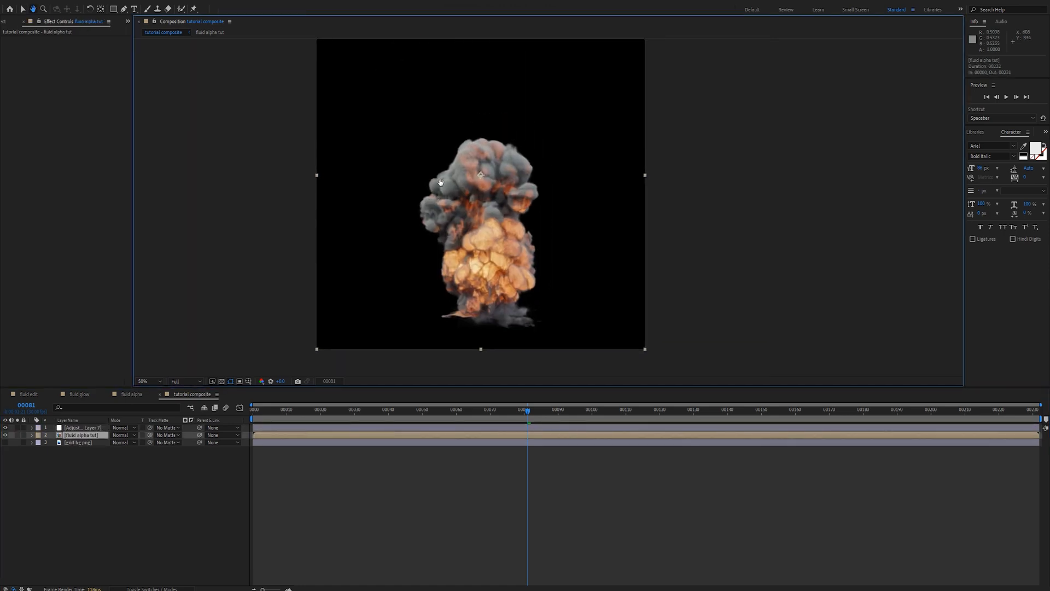
Add Hue/Saturation, Curves and a second Hue/Saturation effect to the fluid alpha tut layer, disabling the latter two
{"action": "left_click", "coordinate": [41, 279]}
{"action": "key", "text": "ctrl+space"}
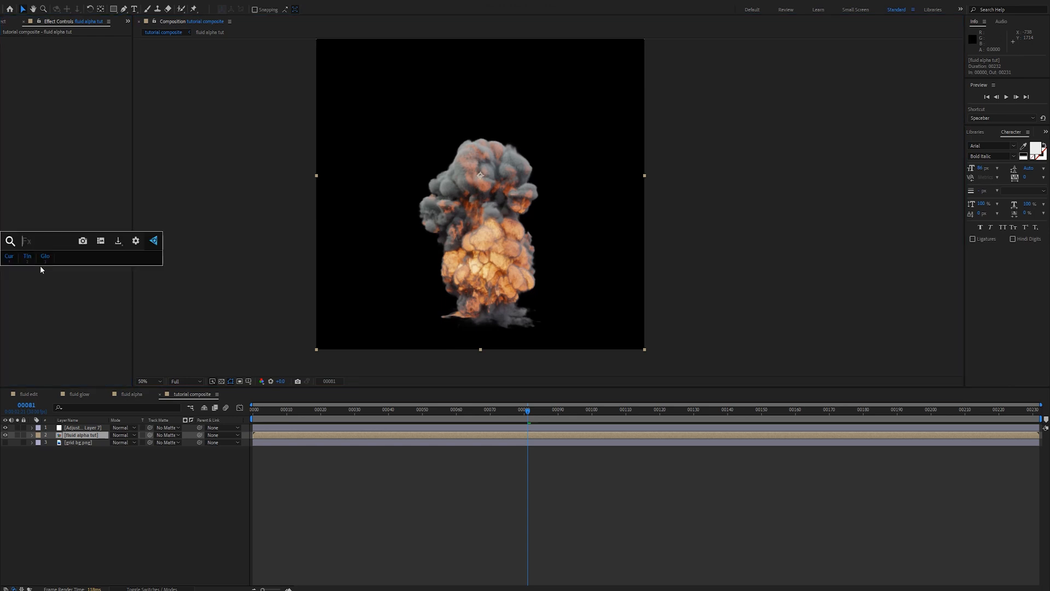
{"action": "type", "text": "hue"}
{"action": "key", "text": "Return"}
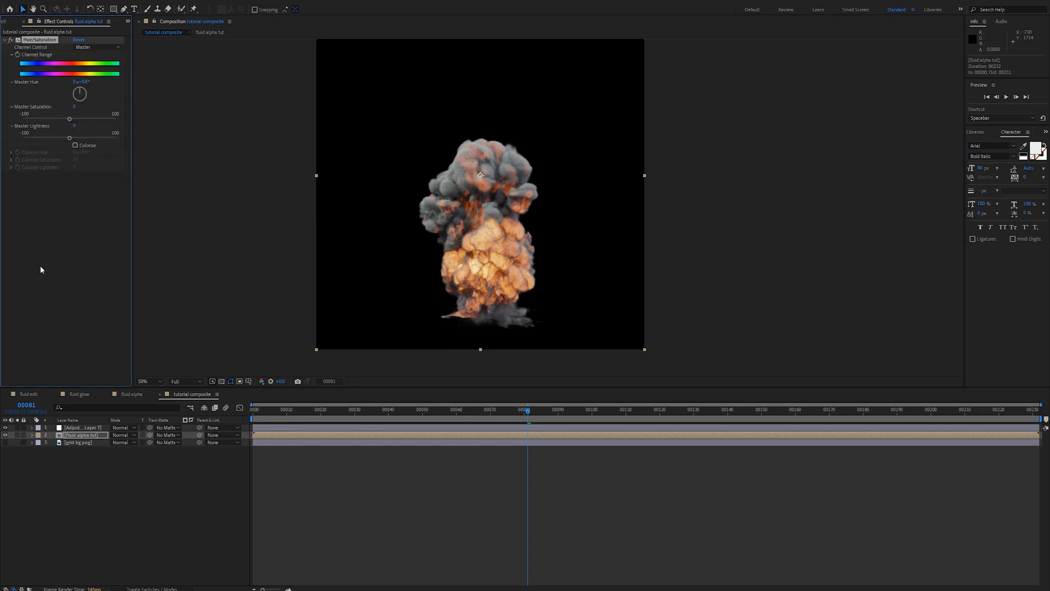
{"action": "key", "text": "ctrl+space"}
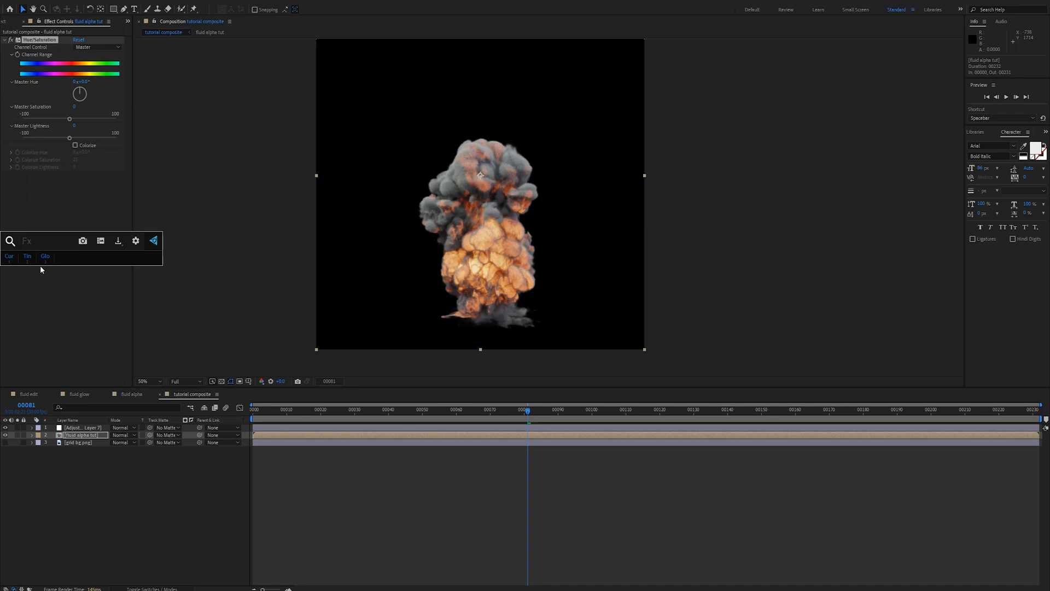
{"action": "type", "text": "cur"}
{"action": "key", "text": "Return"}
{"action": "key", "text": "ctrl+space"}
{"action": "type", "text": "hue"}
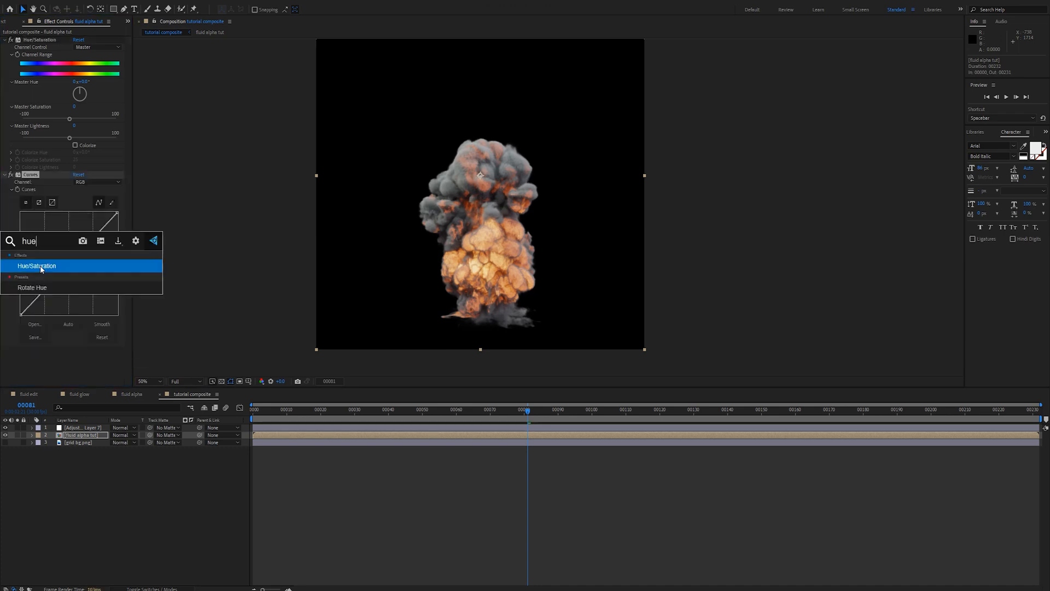
{"action": "key", "text": "Return"}
{"action": "scroll", "coordinate": [41, 268], "scroll_direction": "up", "scroll_amount": 3}
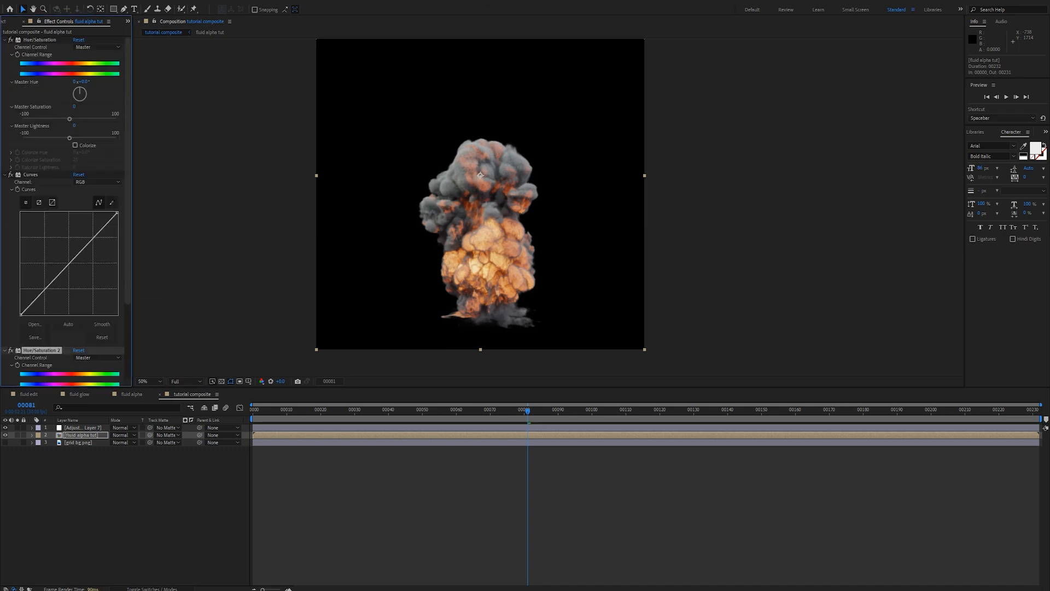
{"action": "left_click", "coordinate": [10, 175]}
In the first Hue/Saturation effect, set the Reds channel's saturation to about 42 and its lightness to about -26
{"action": "left_click_drag", "start_coordinate": [458, 240], "coordinate": [437, 251]}
{"action": "scroll", "coordinate": [437, 250], "scroll_direction": "up", "scroll_amount": 1}
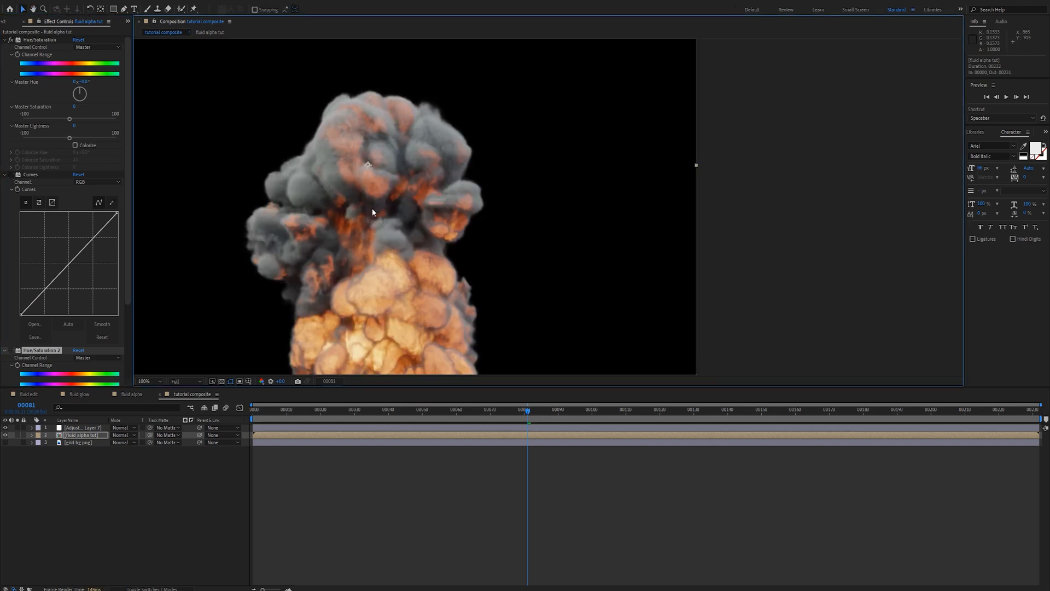
{"action": "left_click_drag", "start_coordinate": [372, 211], "coordinate": [427, 143]}
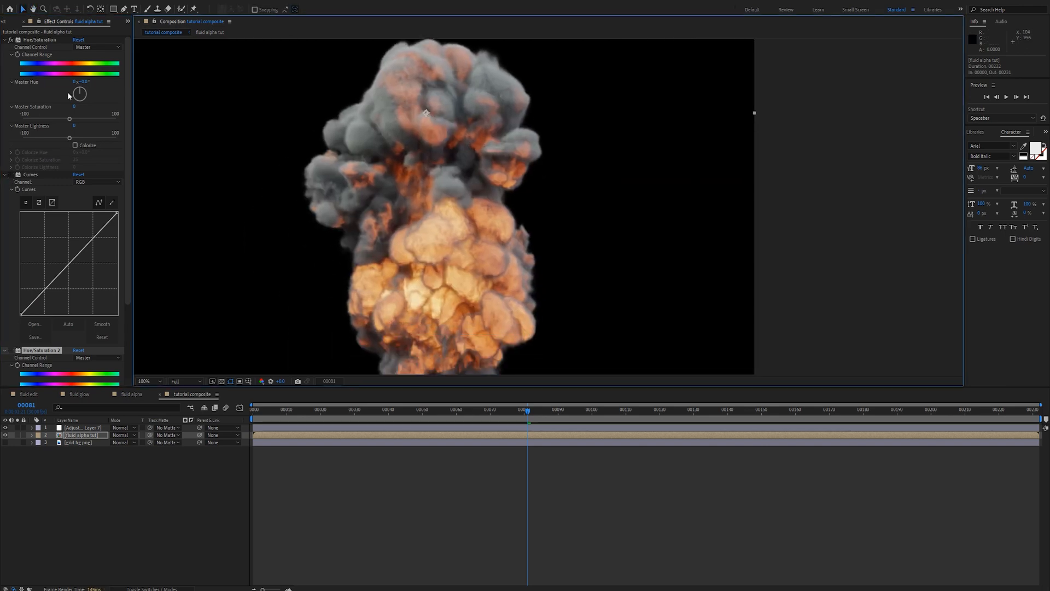
{"action": "left_click", "coordinate": [91, 47]}
{"action": "left_click", "coordinate": [82, 63]}
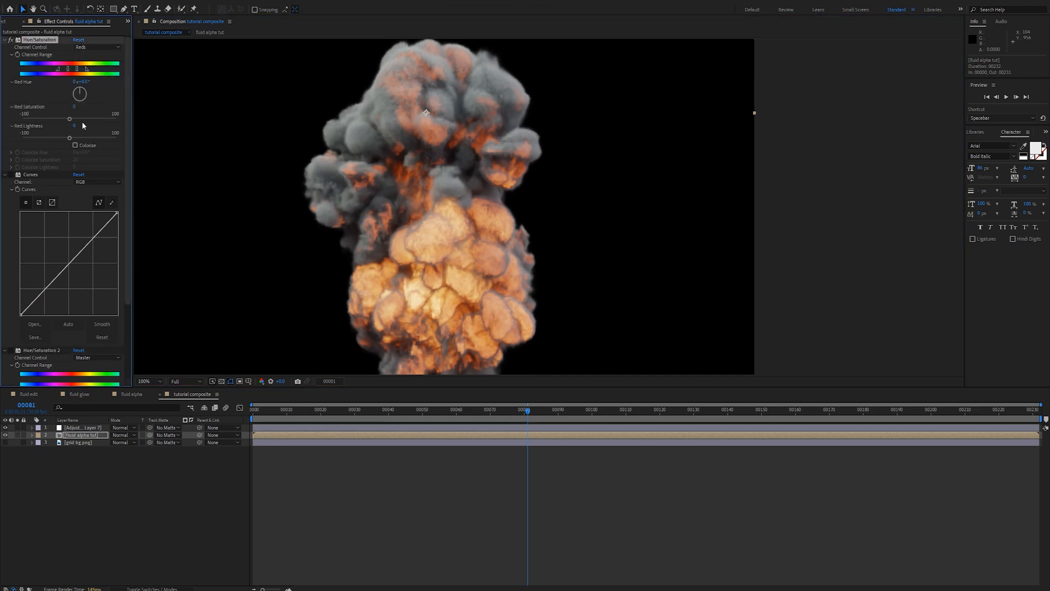
{"action": "left_click_drag", "start_coordinate": [86, 119], "coordinate": [89, 118]}
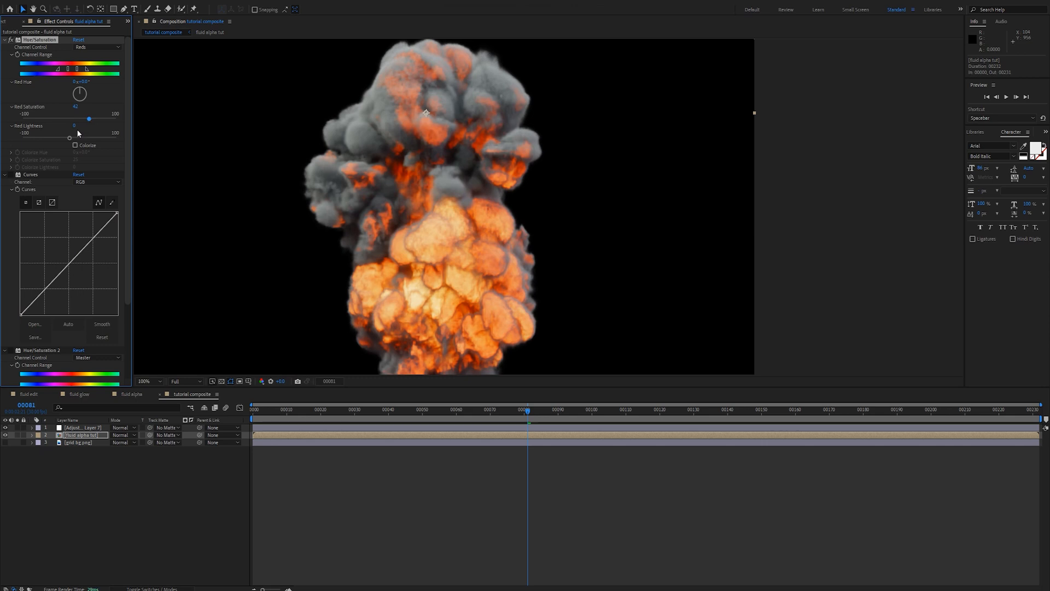
{"action": "left_click_drag", "start_coordinate": [68, 137], "coordinate": [52, 139]}
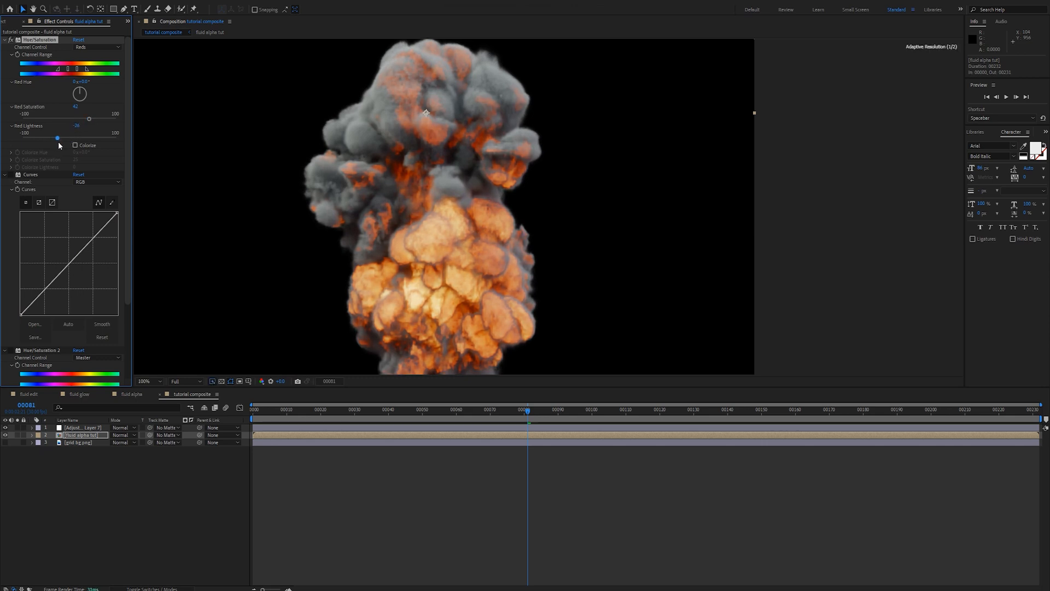
In the first Hue/Saturation effect, set the Yellows channel's saturation to about -32 and its lightness to about 40
{"action": "left_click", "coordinate": [96, 47]}
{"action": "left_click", "coordinate": [97, 75]}
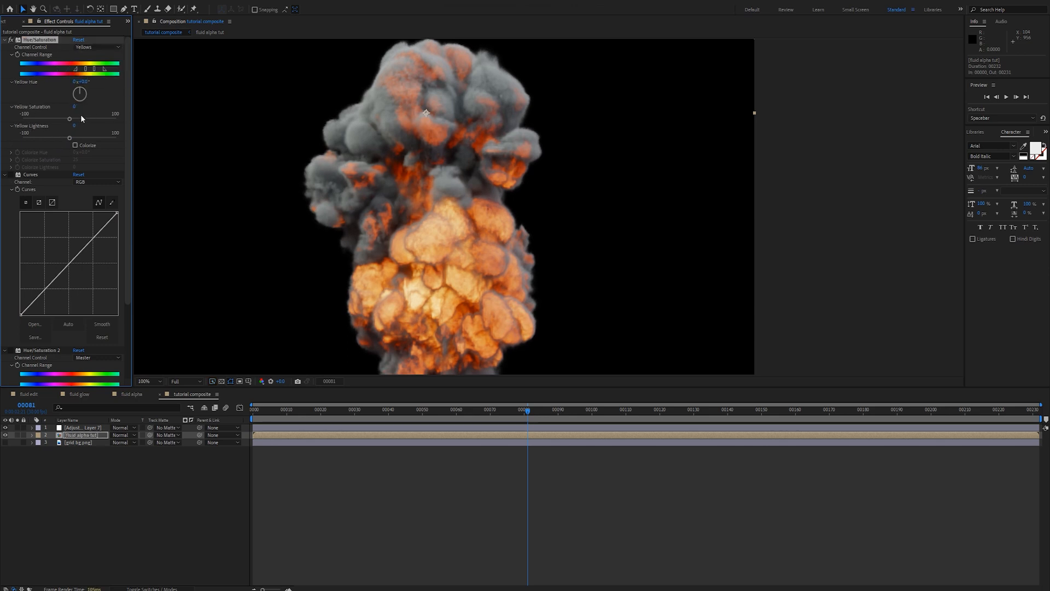
{"action": "left_click_drag", "start_coordinate": [70, 120], "coordinate": [90, 141]}
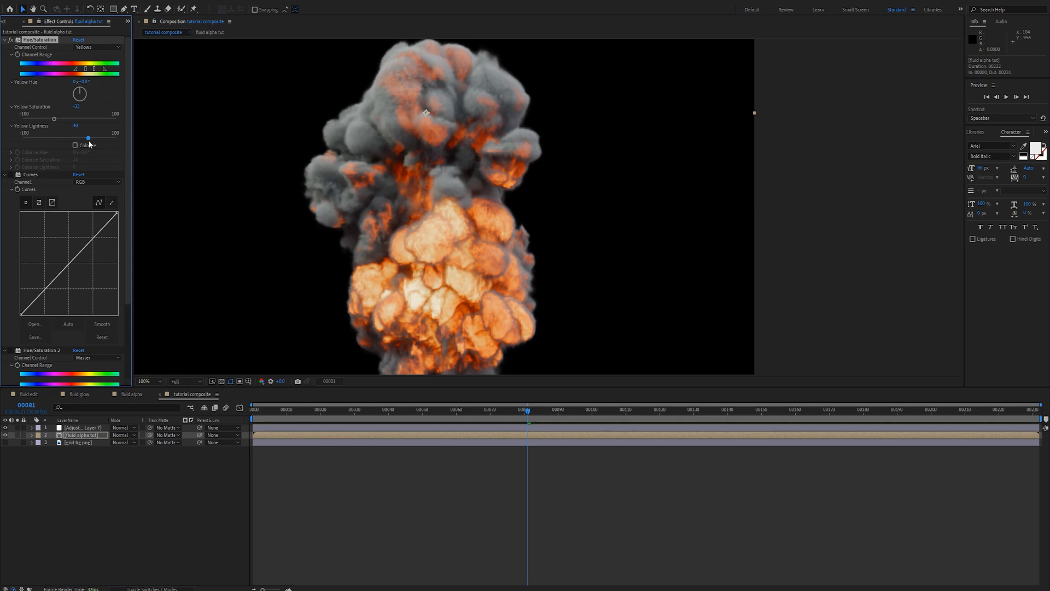
{"action": "left_click_drag", "start_coordinate": [436, 286], "coordinate": [447, 251]}
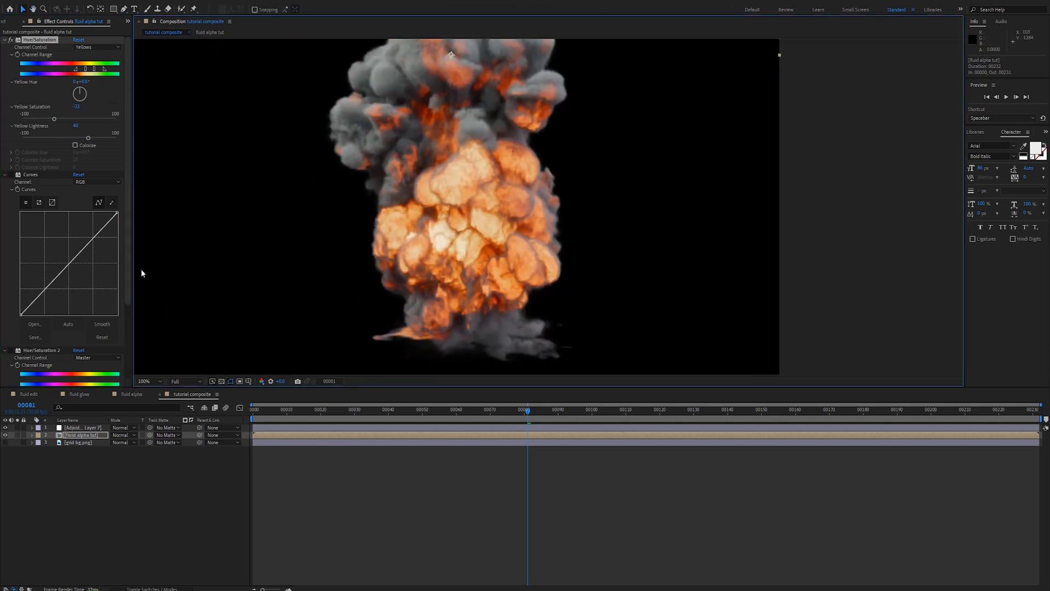
Shape the RGB curve of the Curves effect into an S-shape and enable the effect
{"action": "left_click_drag", "start_coordinate": [56, 284], "coordinate": [50, 297]}
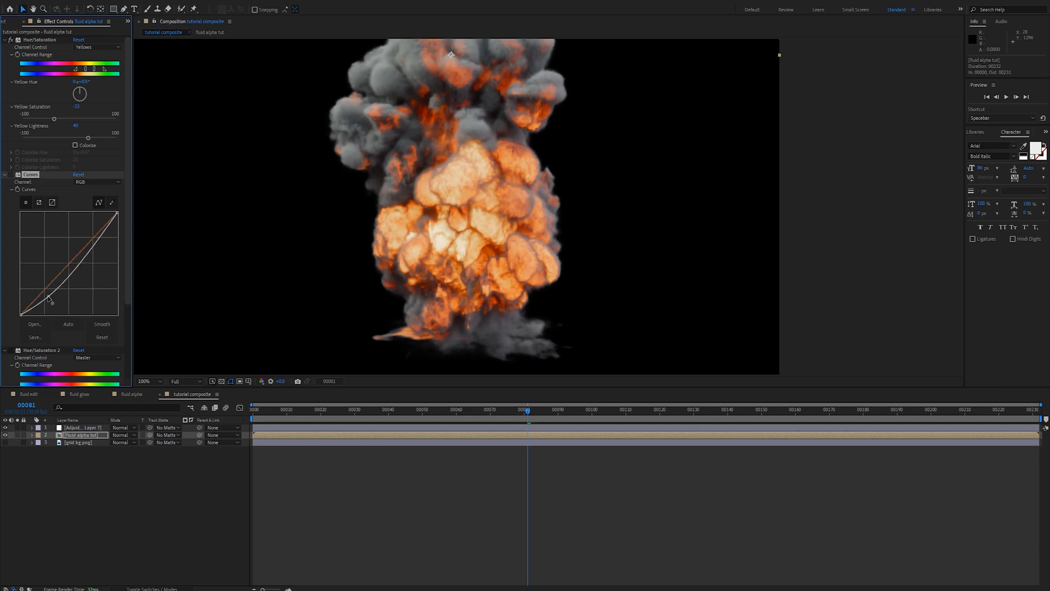
{"action": "left_click_drag", "start_coordinate": [90, 245], "coordinate": [81, 241]}
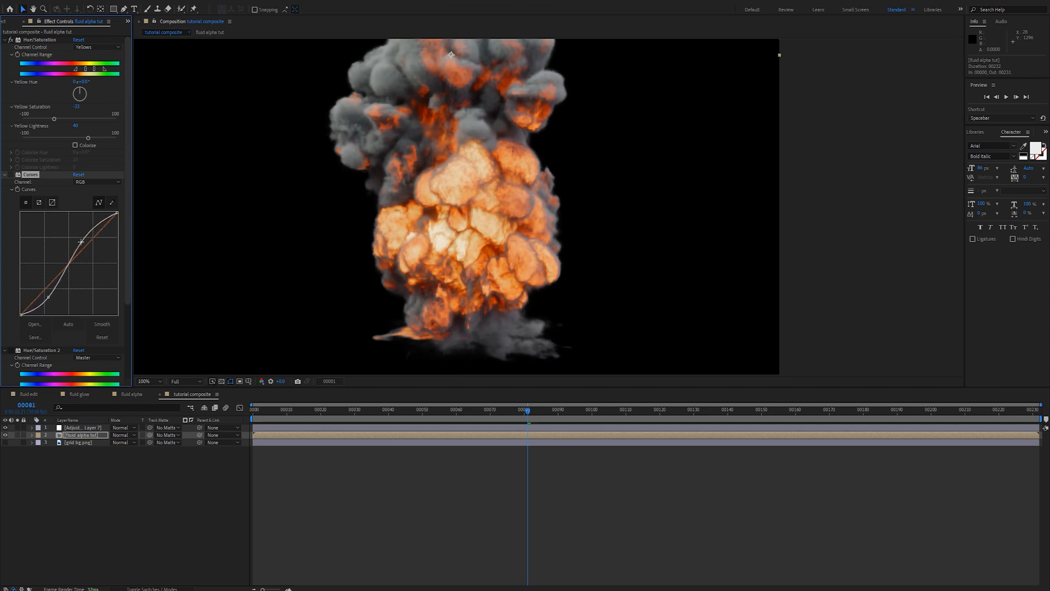
{"action": "left_click", "coordinate": [12, 174]}
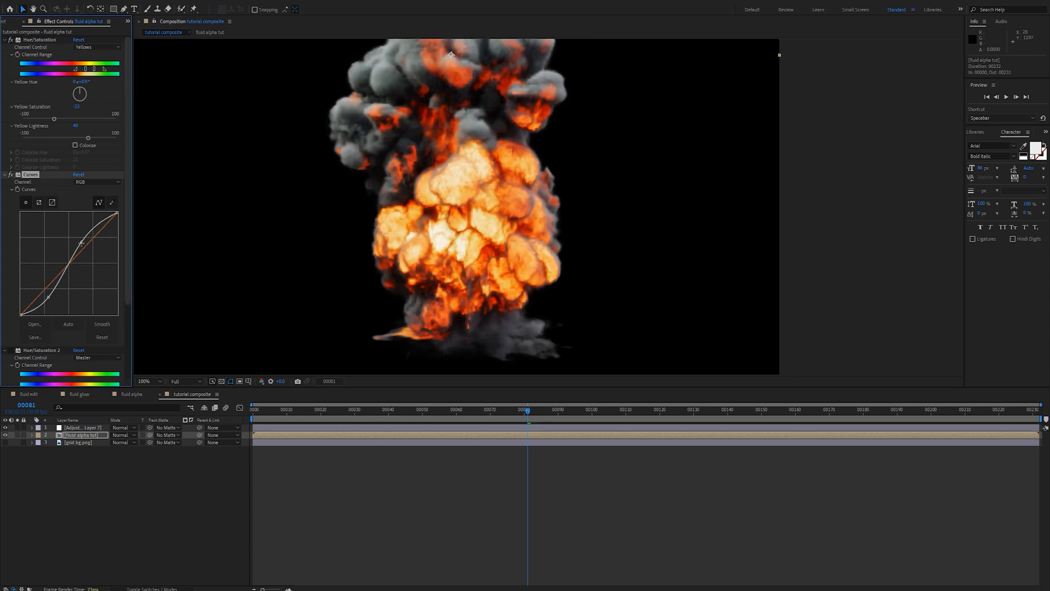
Reset the Curves effect and rebuild the RGB curve with only a subtle lift in the highlights
{"action": "left_click_drag", "start_coordinate": [81, 242], "coordinate": [69, 279]}
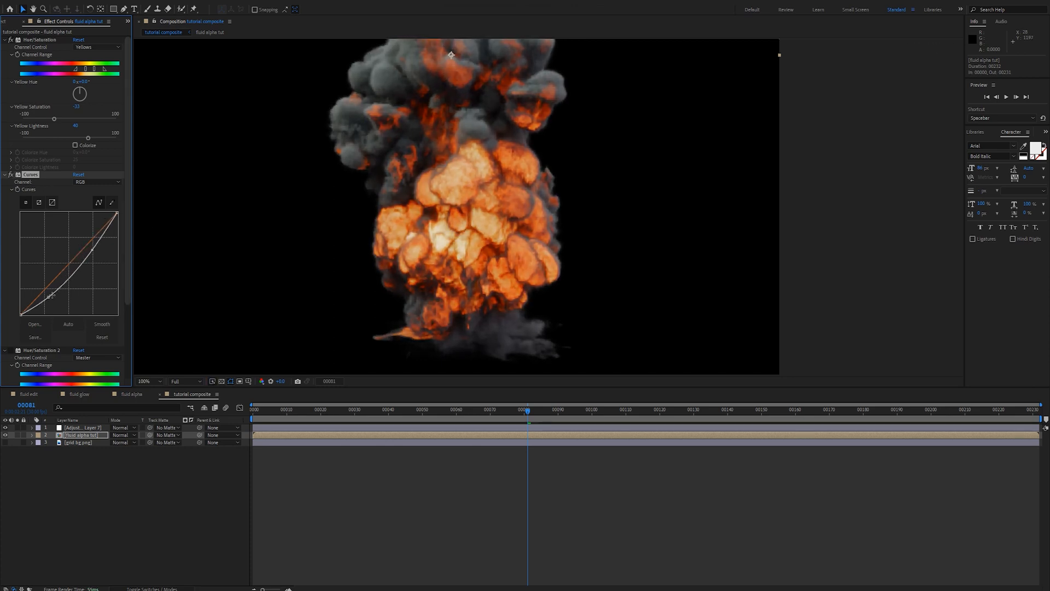
{"action": "left_click", "coordinate": [78, 174]}
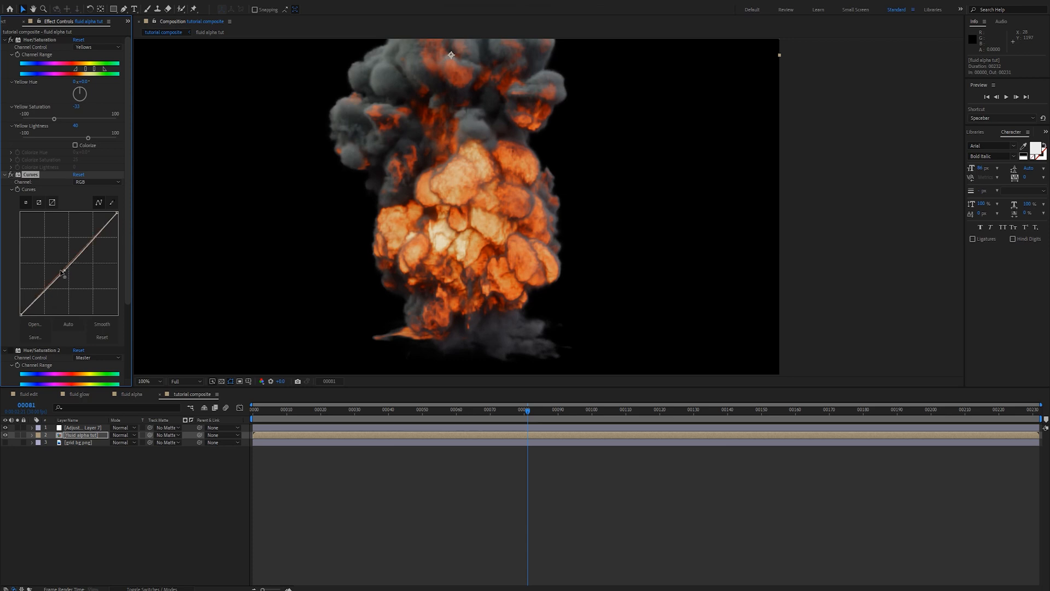
{"action": "left_click_drag", "start_coordinate": [62, 271], "coordinate": [61, 270]}
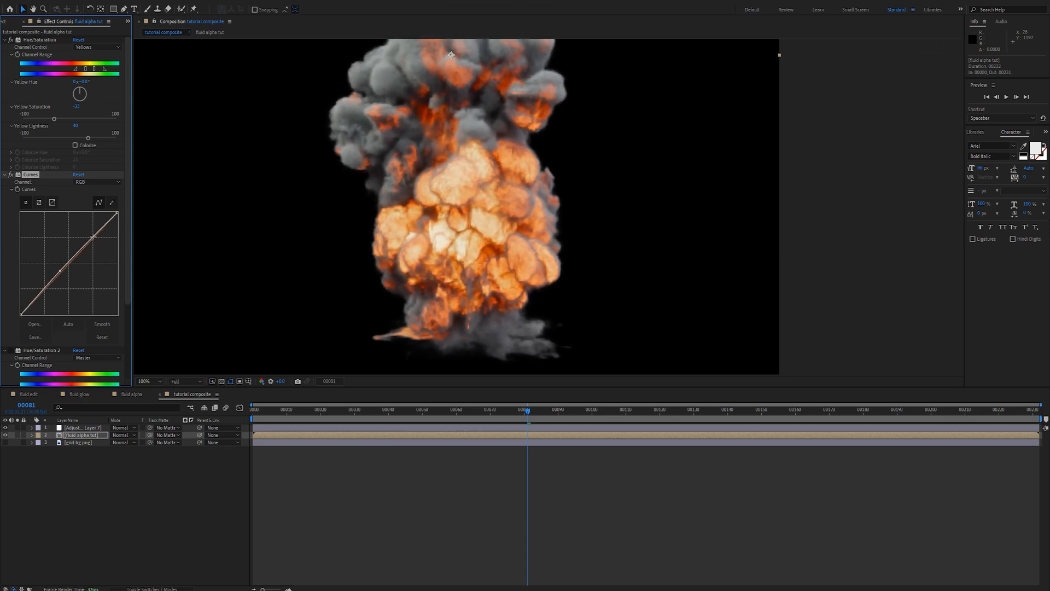
{"action": "left_click_drag", "start_coordinate": [93, 236], "coordinate": [92, 237]}
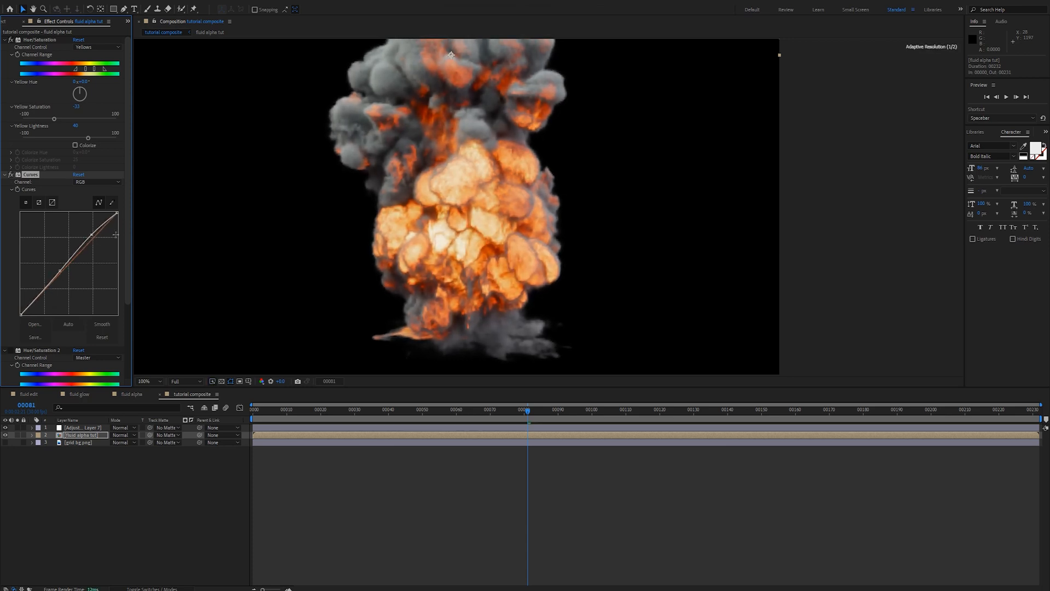
Enable the second Hue/Saturation effect and set its Yellows saturation to about -37 and lightness to about 34
{"action": "scroll", "coordinate": [35, 323], "scroll_direction": "down", "scroll_amount": 5}
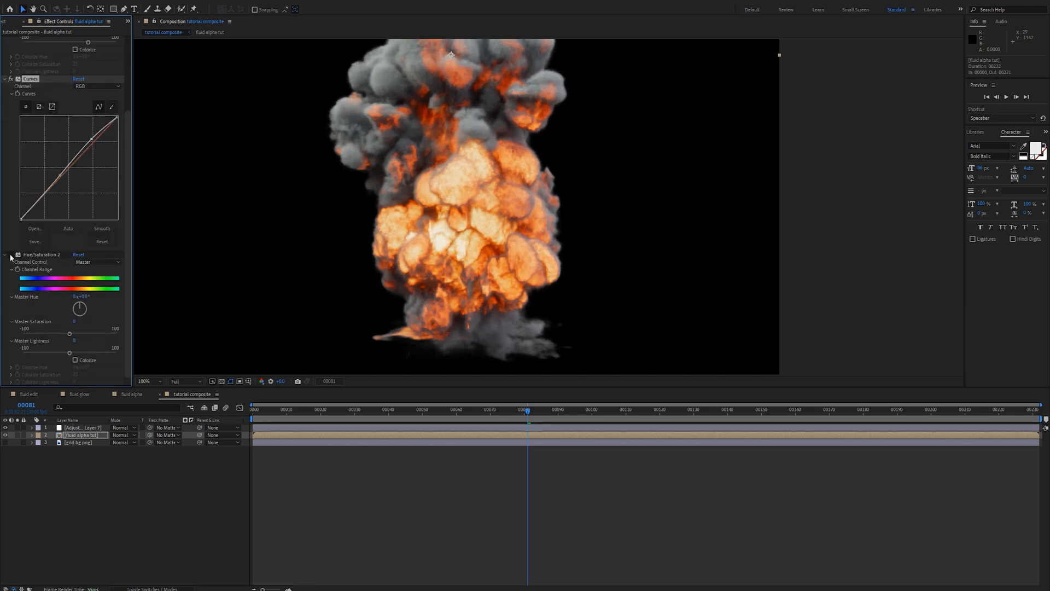
{"action": "left_click", "coordinate": [97, 262]}
{"action": "left_click", "coordinate": [96, 291]}
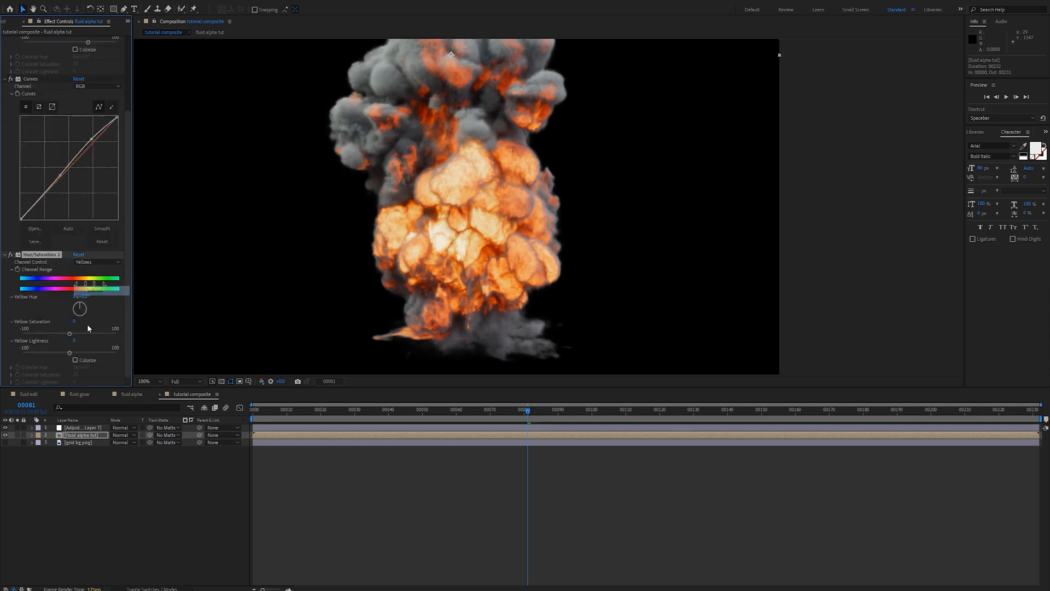
{"action": "left_click_drag", "start_coordinate": [68, 332], "coordinate": [91, 350]}
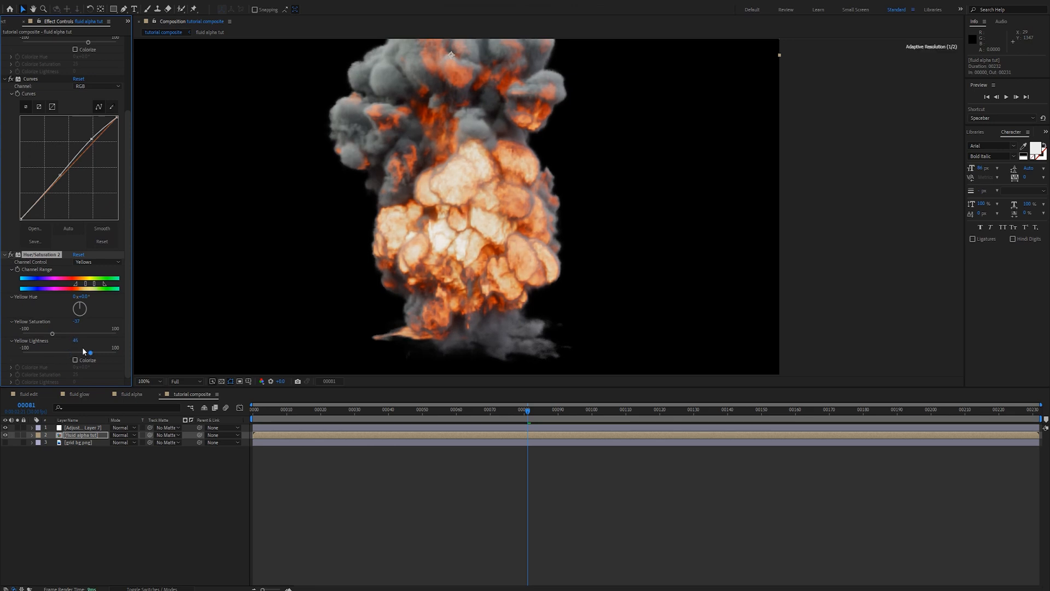
{"action": "left_click", "coordinate": [86, 345]}
{"action": "left_click_drag", "start_coordinate": [87, 347], "coordinate": [85, 347]}
Rename the adjustment layer above the fluid alpha tut layer as glow
{"action": "scroll", "coordinate": [536, 241], "scroll_direction": "down", "scroll_amount": 1}
{"action": "left_click_drag", "start_coordinate": [489, 177], "coordinate": [469, 230]}
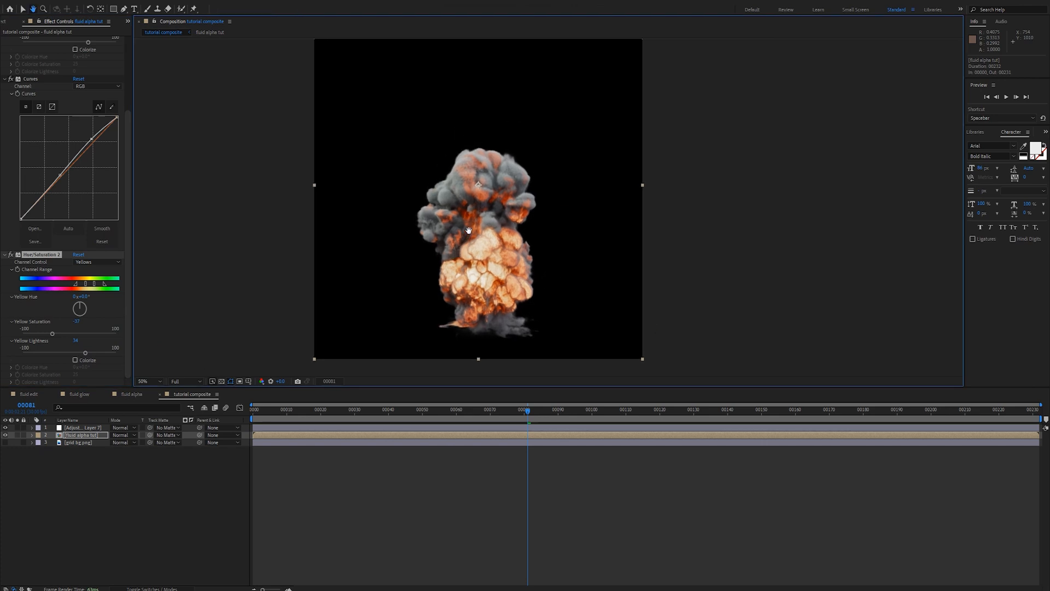
{"action": "key", "text": "v"}
{"action": "scroll", "coordinate": [28, 108], "scroll_direction": "up", "scroll_amount": 3}
{"action": "left_click", "coordinate": [93, 428]}
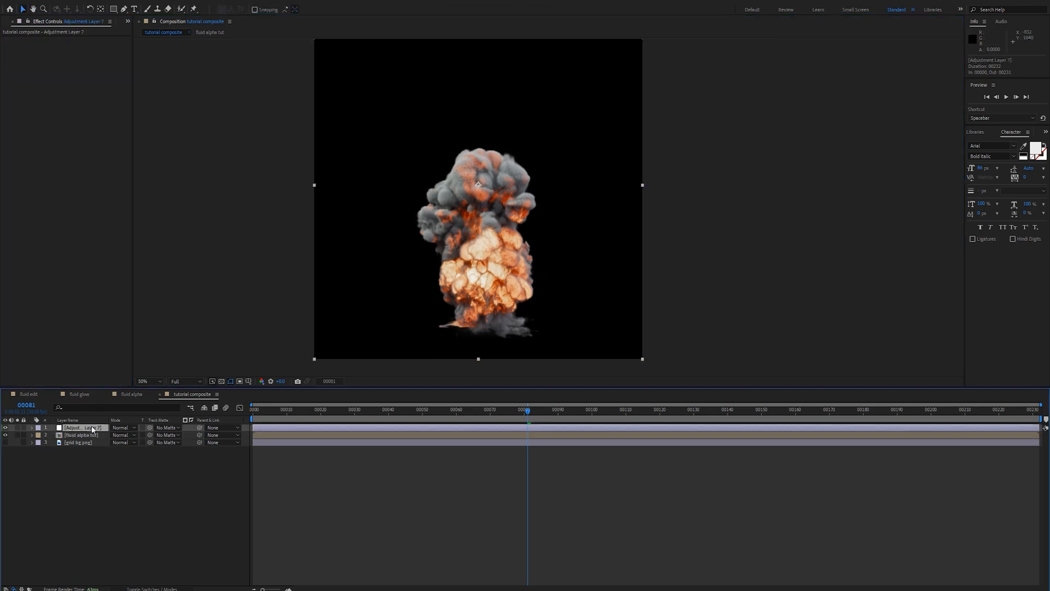
{"action": "key", "text": "Return"}
{"action": "type", "text": "glow"}
{"action": "key", "text": "Return"}
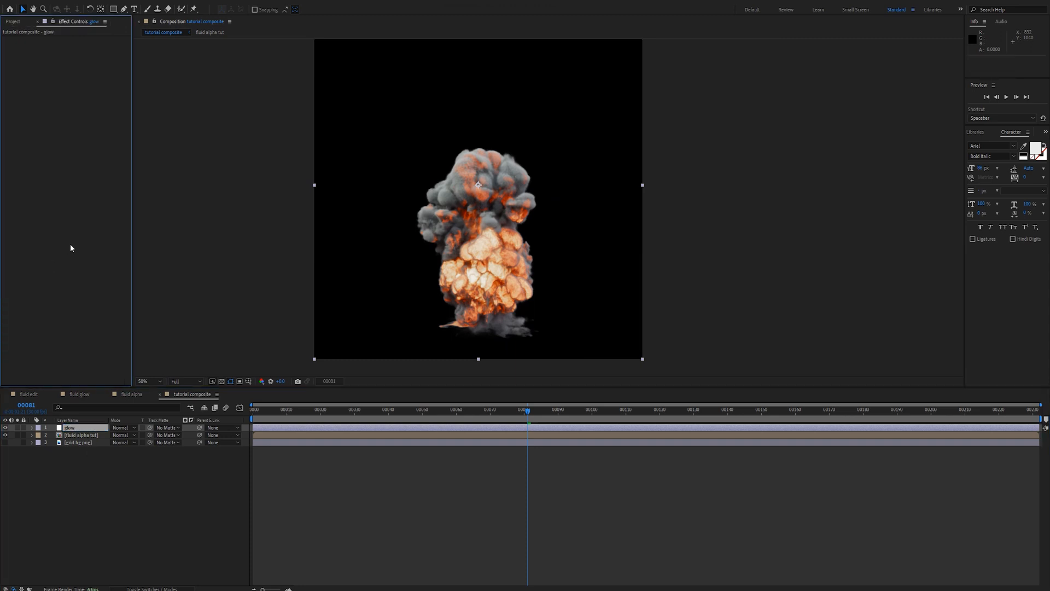
Add Exposure and Glow effects to the glow layer and disable the Glow effect
{"action": "key", "text": "ctrl+space"}
{"action": "type", "text": "expos"}
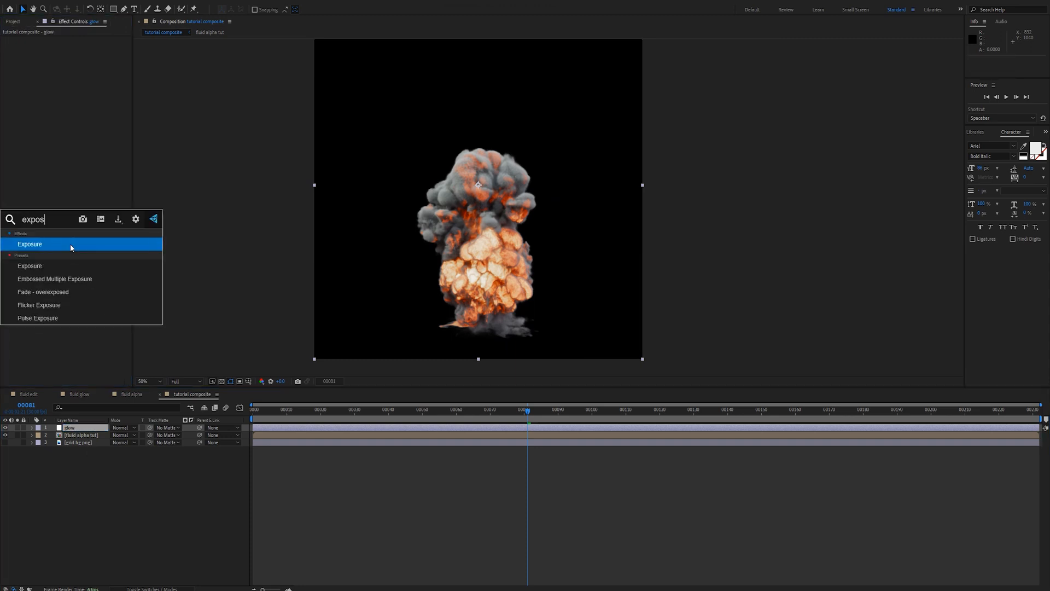
{"action": "key", "text": "Return"}
{"action": "key", "text": "ctrl+space"}
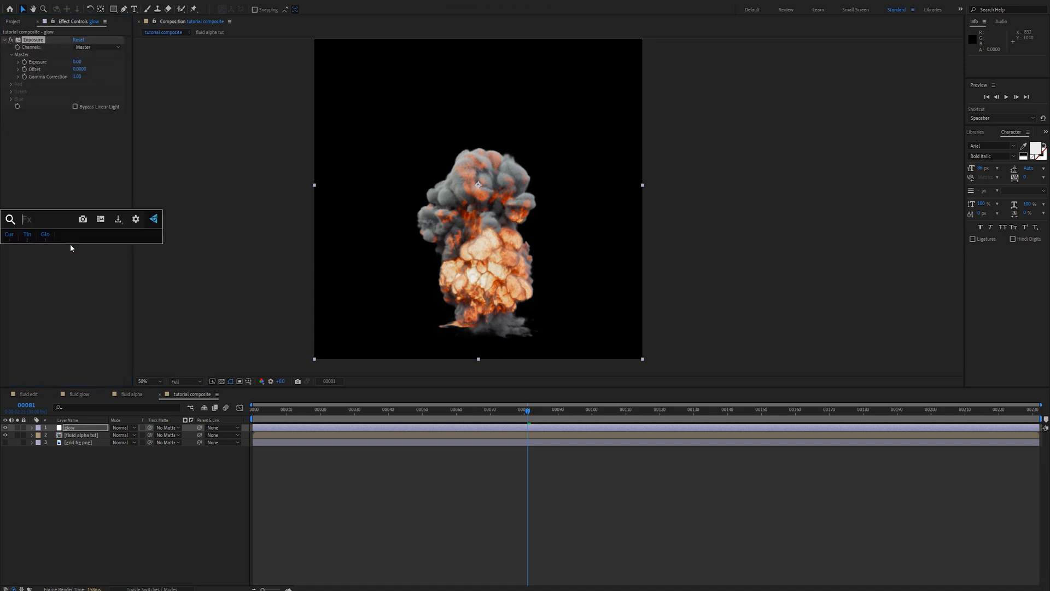
{"action": "key", "text": "3"}
{"action": "key", "text": "ctrl+space"}
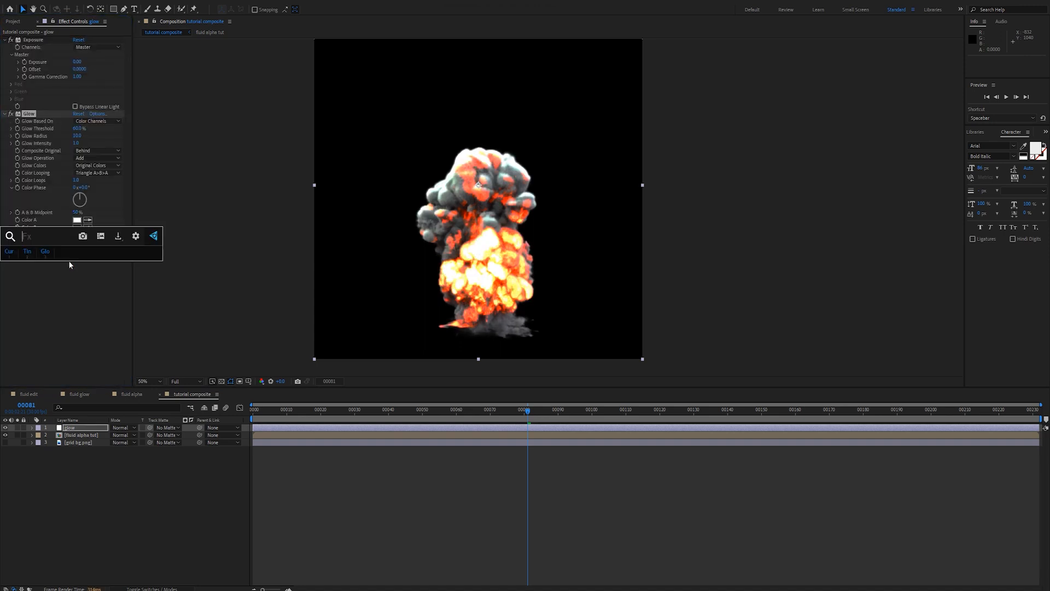
{"action": "key", "text": "3"}
{"action": "key", "text": "Delete"}
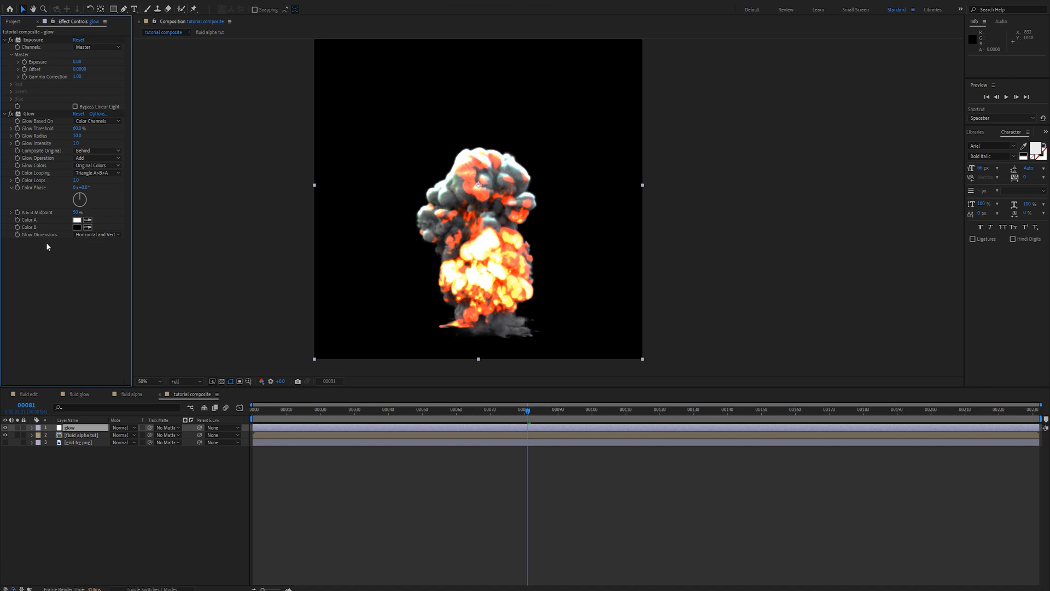
{"action": "left_click", "coordinate": [11, 113]}
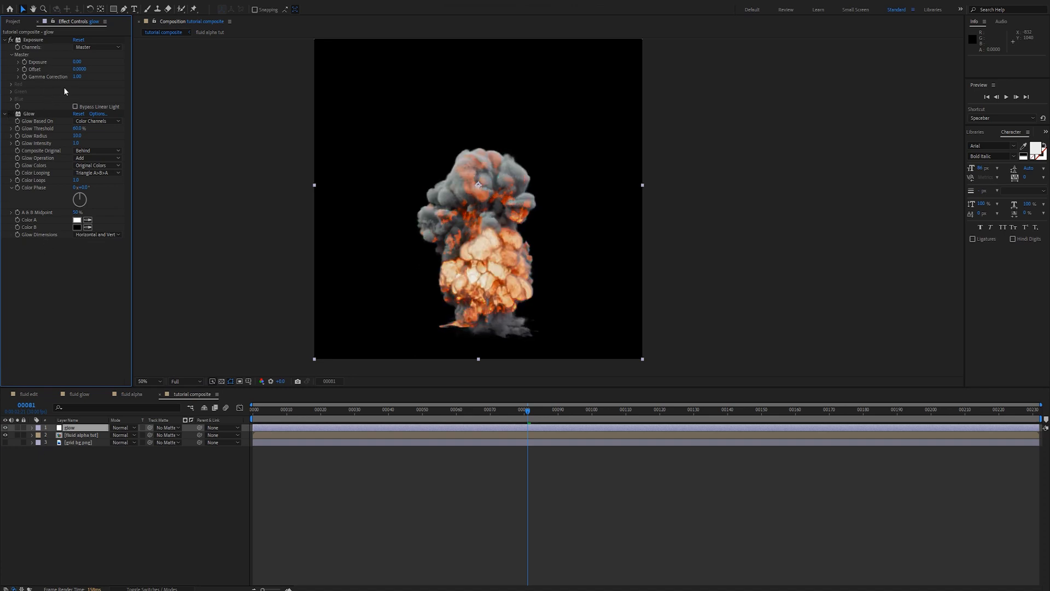
Set the Exposure effect's master exposure to 0.5 and inspect the explosion at 100% magnification
{"action": "left_click", "coordinate": [86, 61]}
{"action": "left_click_drag", "start_coordinate": [86, 61], "coordinate": [89, 59]}
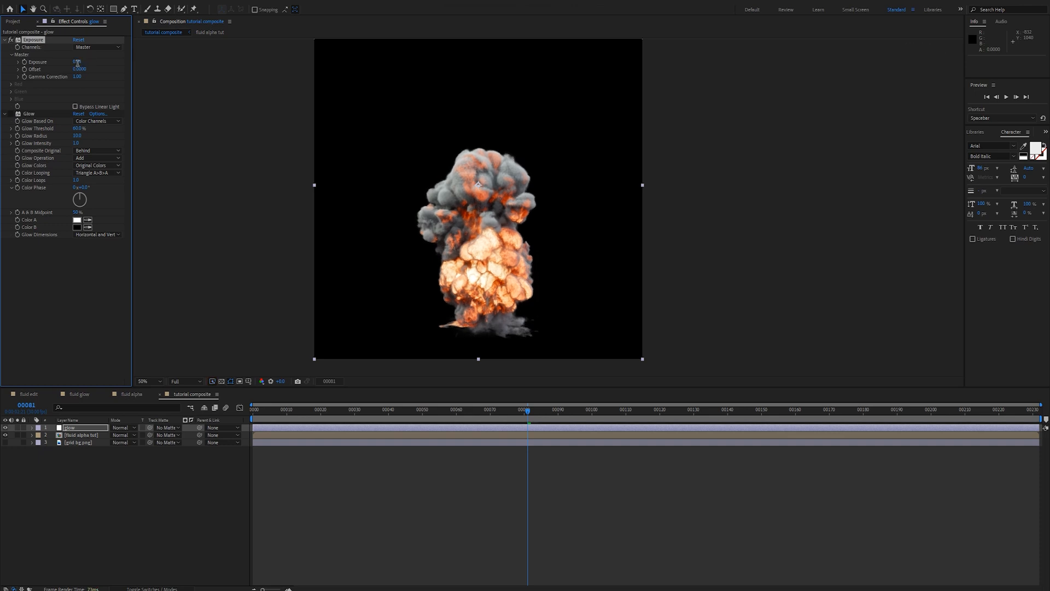
{"action": "left_click", "coordinate": [79, 62]}
{"action": "type", "text": "0.5"}
{"action": "key", "text": "Return"}
{"action": "key", "text": "period"}
{"action": "left_click_drag", "start_coordinate": [369, 225], "coordinate": [415, 205]}
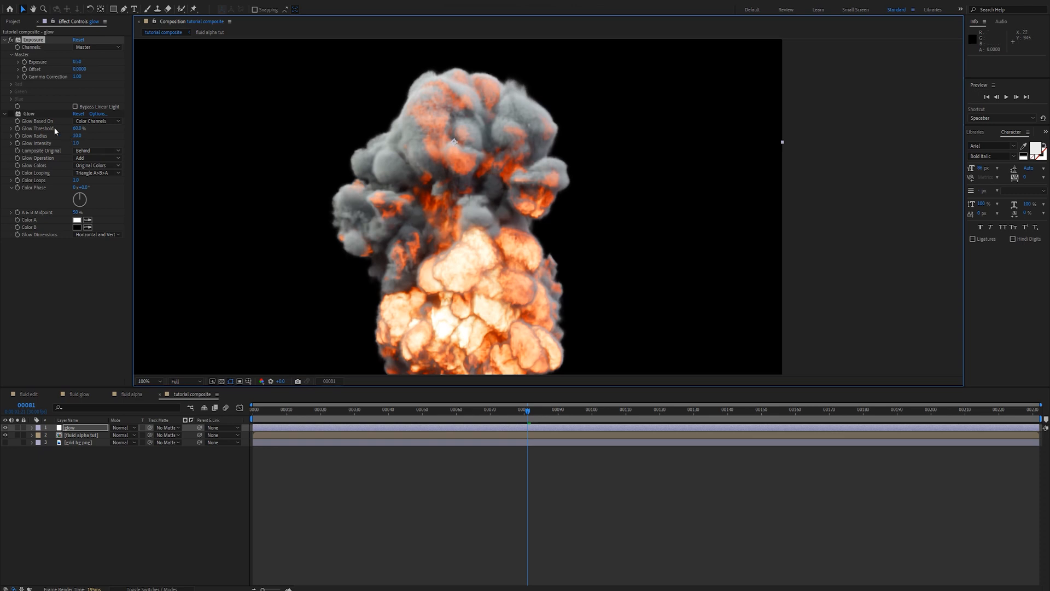
Enable the Glow effect, raise its threshold to limit it to the brightest fire, and set its radius to 120
{"action": "left_click", "coordinate": [16, 118]}
{"action": "left_click_drag", "start_coordinate": [82, 128], "coordinate": [71, 125]}
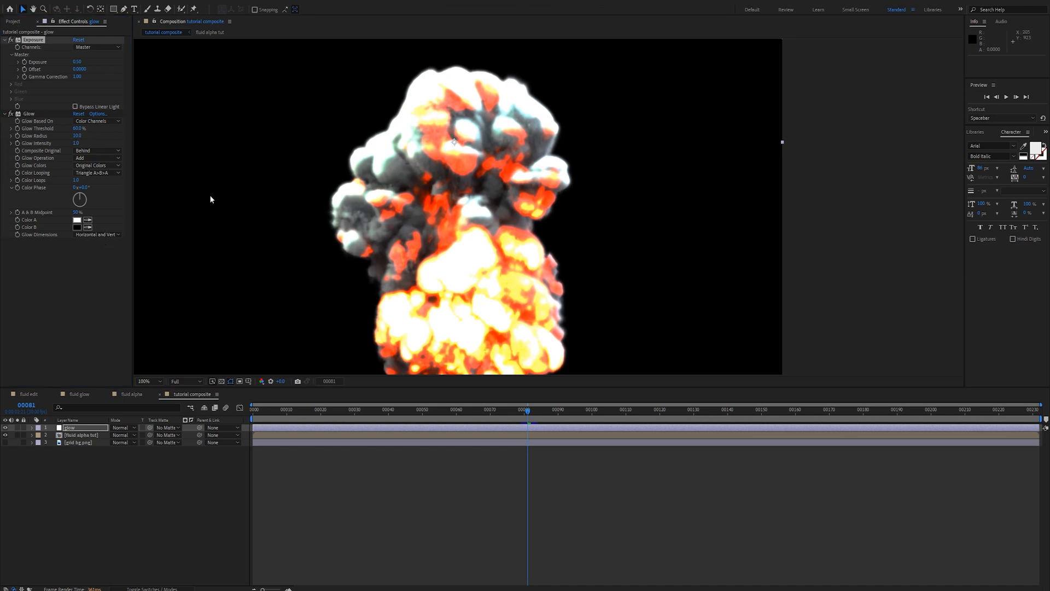
{"action": "left_click_drag", "start_coordinate": [75, 129], "coordinate": [91, 126]}
{"action": "left_click", "coordinate": [78, 136]}
{"action": "type", "text": "120"}
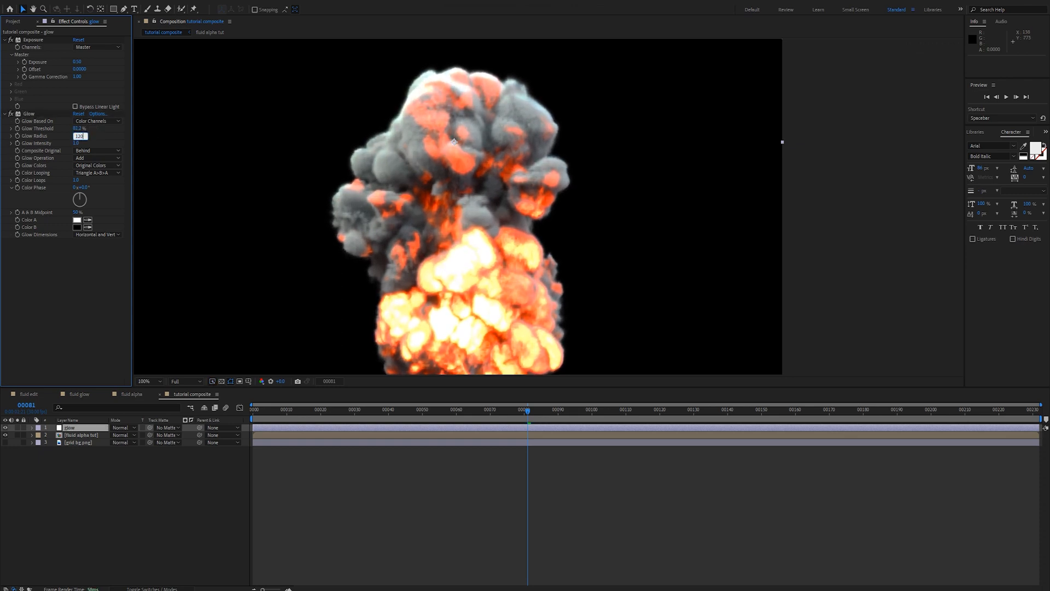
{"action": "key", "text": "Return"}
Keep the Glow operation on Add and set Glow Colors to A & B Colors
{"action": "scroll", "coordinate": [390, 172], "scroll_direction": "down", "scroll_amount": 2}
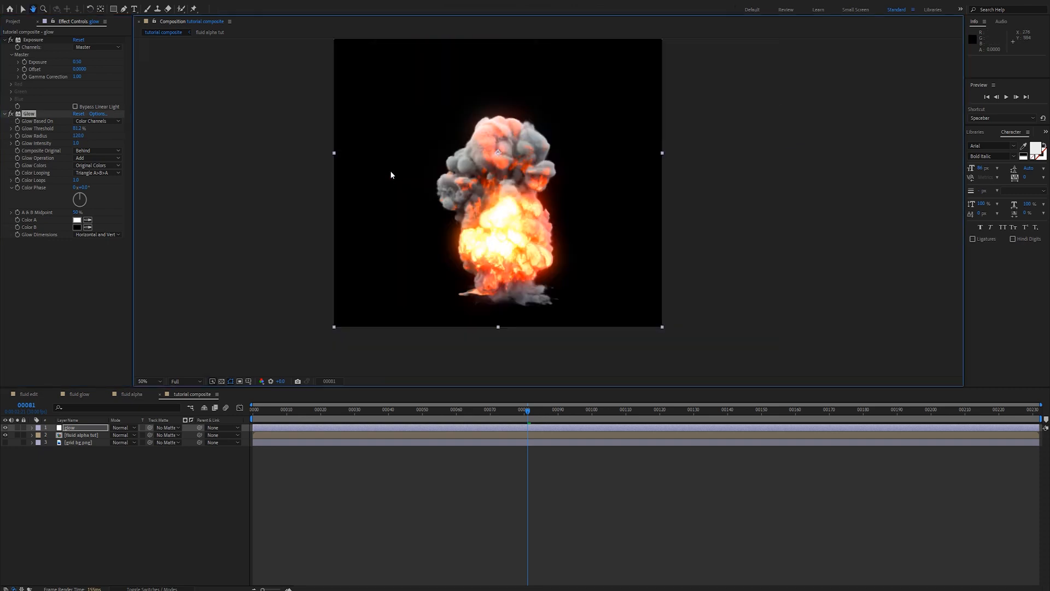
{"action": "left_click", "coordinate": [88, 157]}
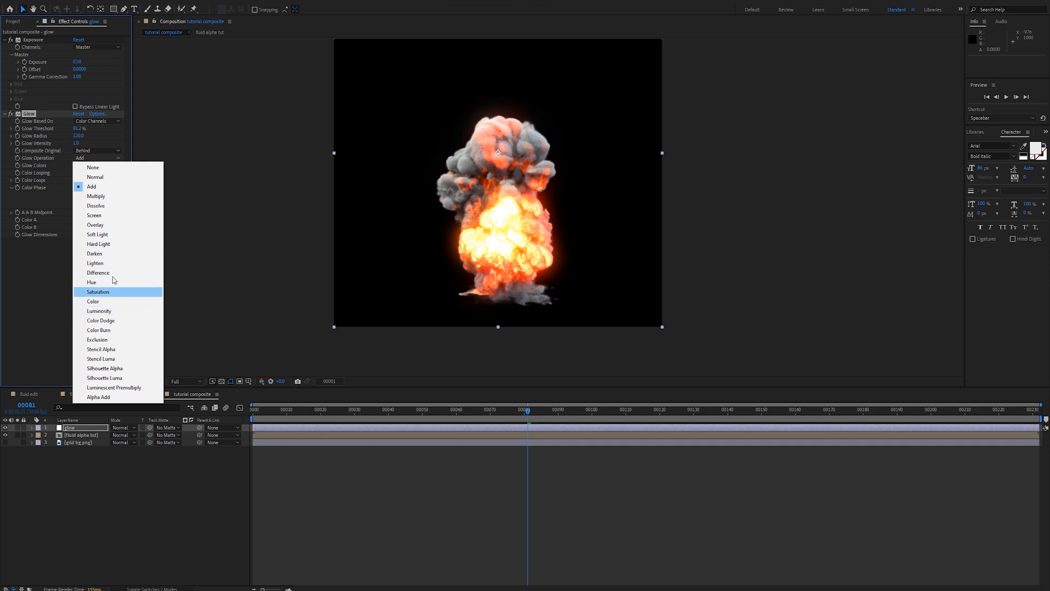
{"action": "left_click", "coordinate": [93, 187]}
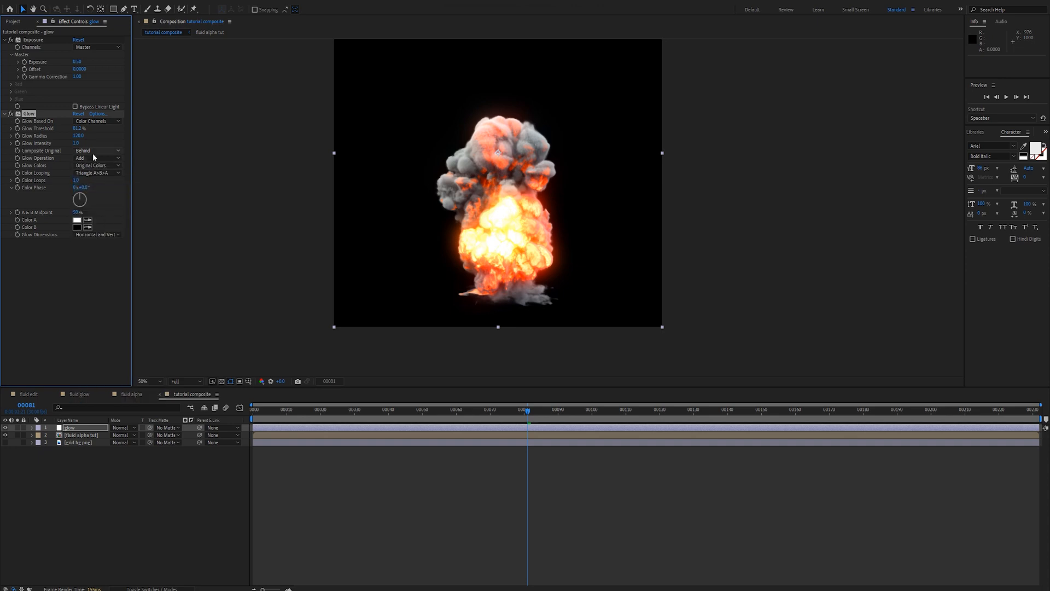
{"action": "left_click", "coordinate": [93, 165]}
{"action": "left_click", "coordinate": [107, 186]}
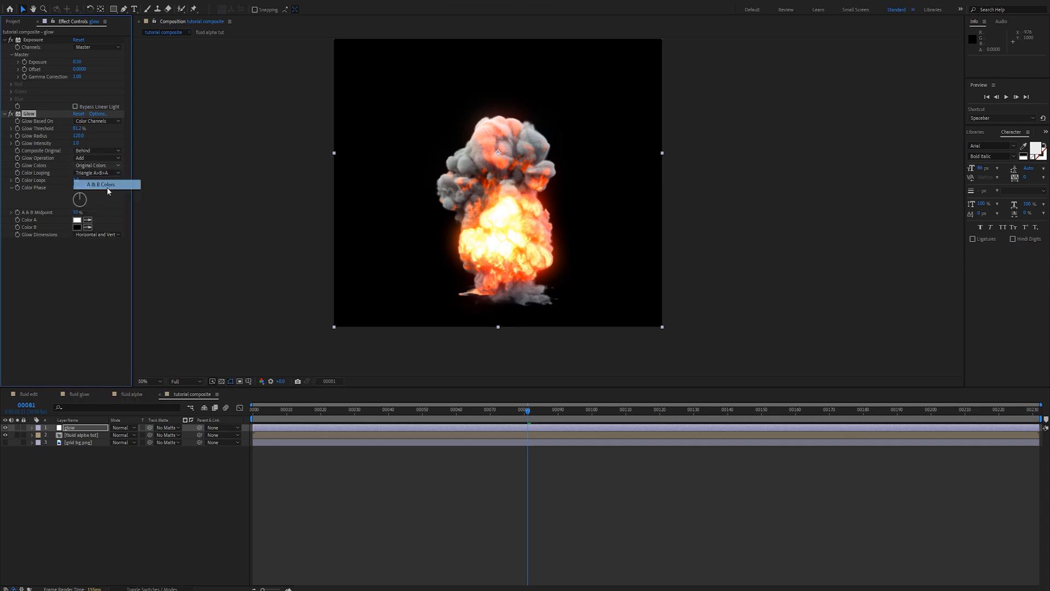
Set the Glow effect's Color A to orange, FF8400
{"action": "left_click", "coordinate": [77, 219]}
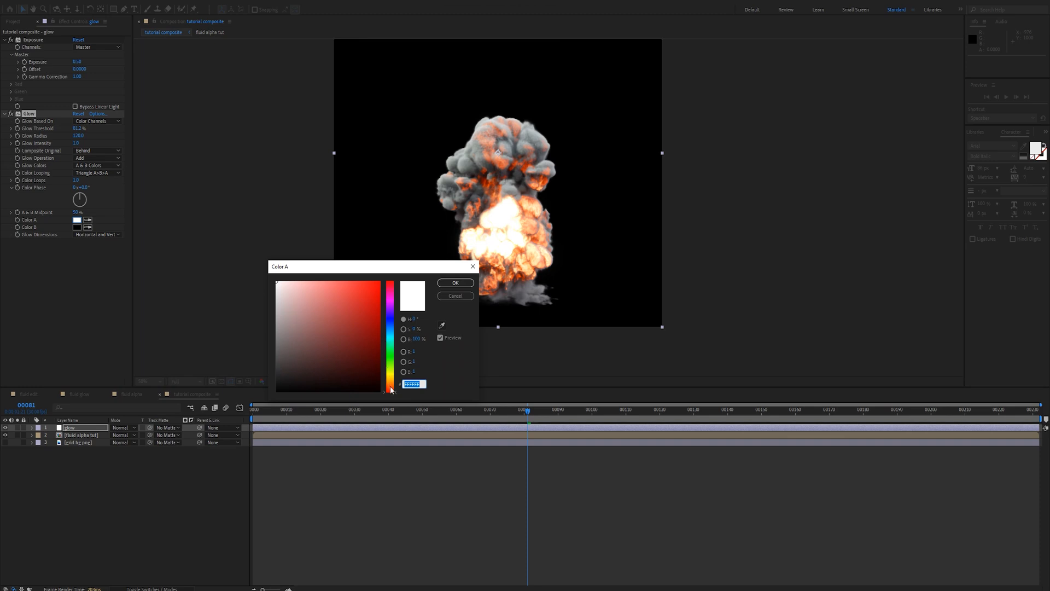
{"action": "left_click", "coordinate": [390, 383]}
{"action": "left_click_drag", "start_coordinate": [352, 368], "coordinate": [381, 281]}
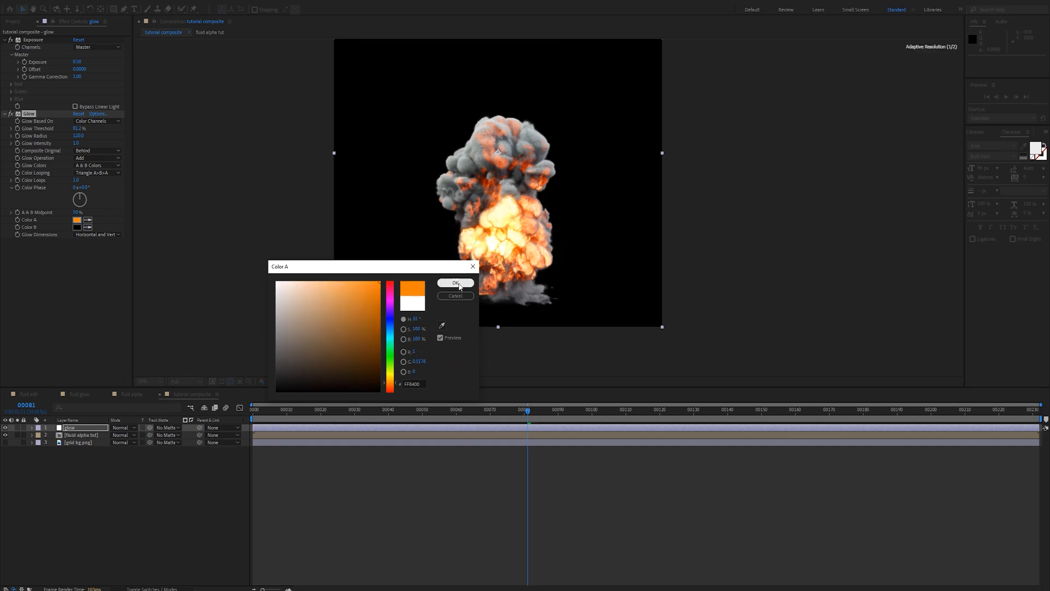
{"action": "left_click", "coordinate": [455, 283]}
Set the Glow effect's Color B to yellow, FFD800
{"action": "left_click", "coordinate": [77, 227]}
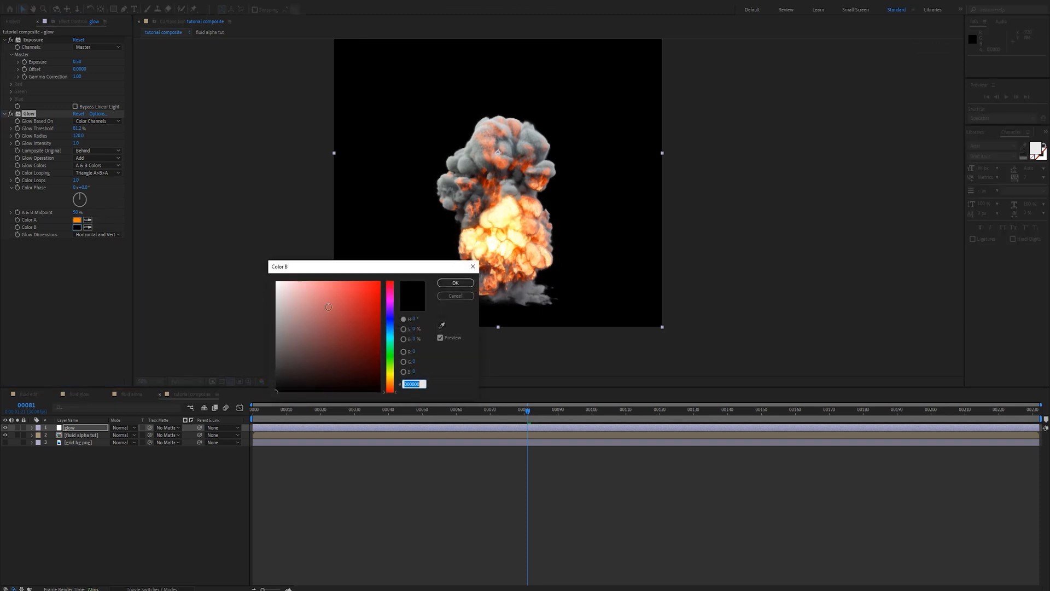
{"action": "left_click_drag", "start_coordinate": [390, 392], "coordinate": [390, 378]}
{"action": "left_click_drag", "start_coordinate": [334, 360], "coordinate": [411, 242]}
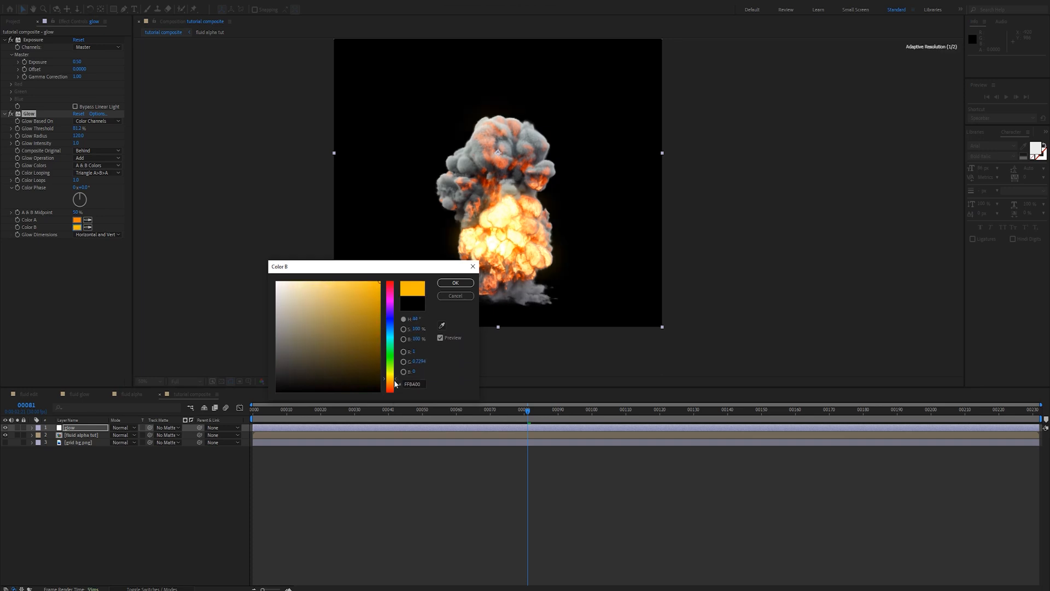
{"action": "left_click_drag", "start_coordinate": [395, 383], "coordinate": [396, 380]}
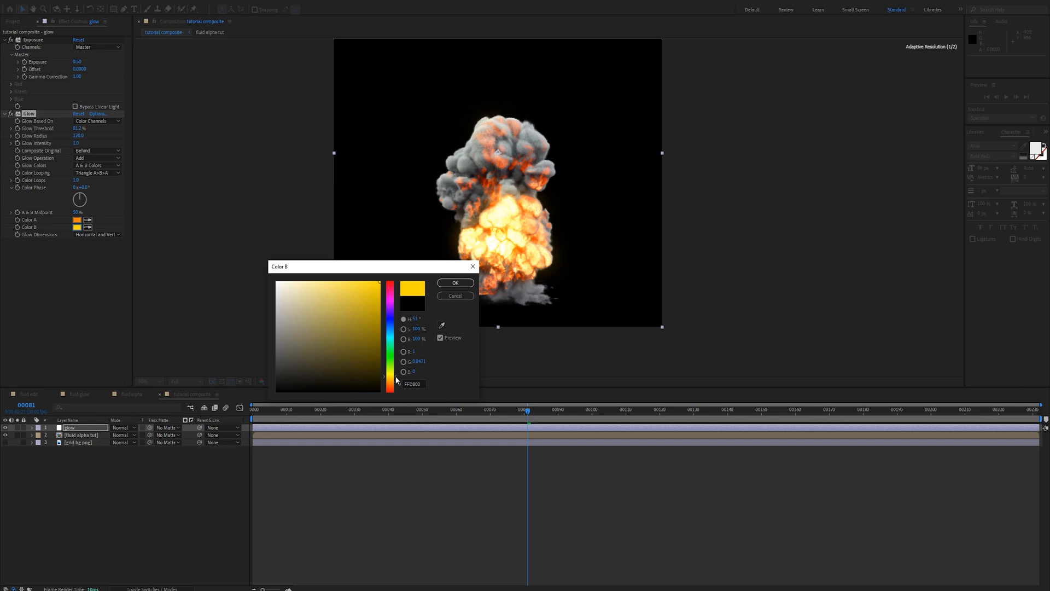
{"action": "left_click", "coordinate": [452, 288]}
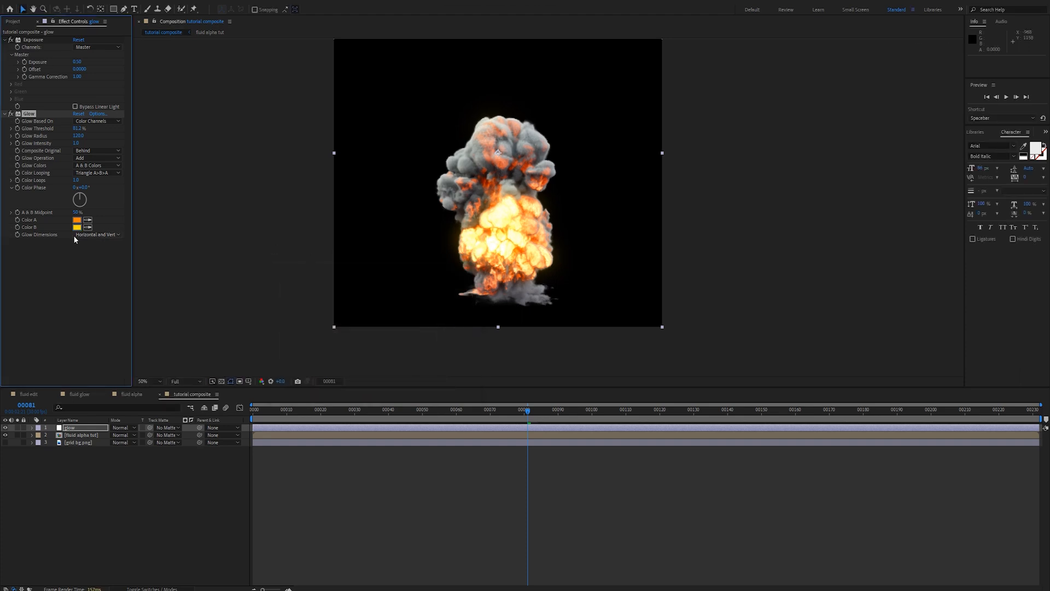
{"action": "key", "text": "ctrl+d"}
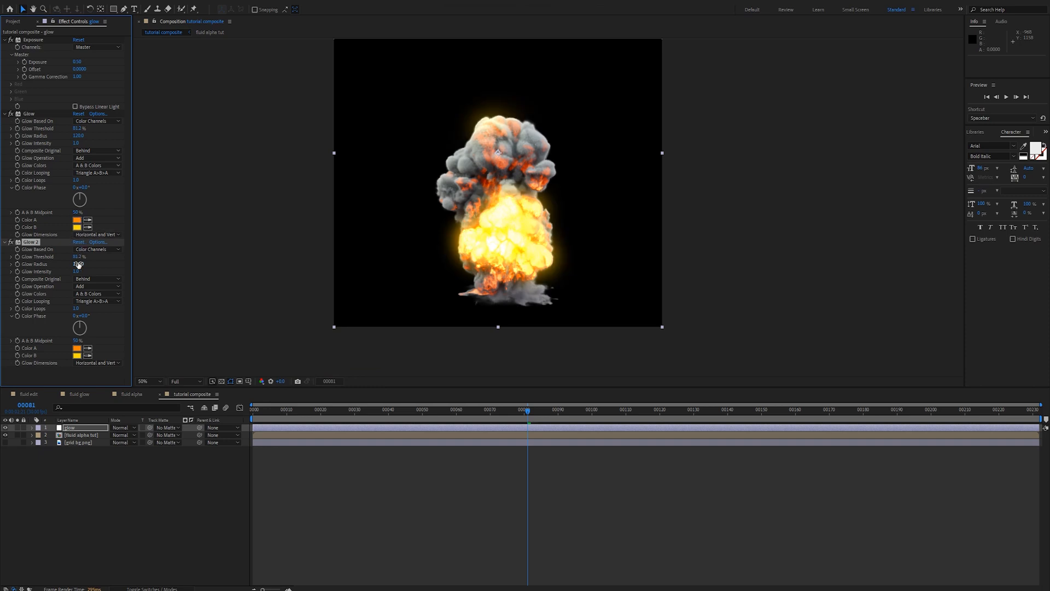
{"action": "left_click", "coordinate": [79, 264]}
{"action": "type", "text": "240"}
{"action": "key", "text": "Return"}
{"action": "left_click", "coordinate": [79, 264]}
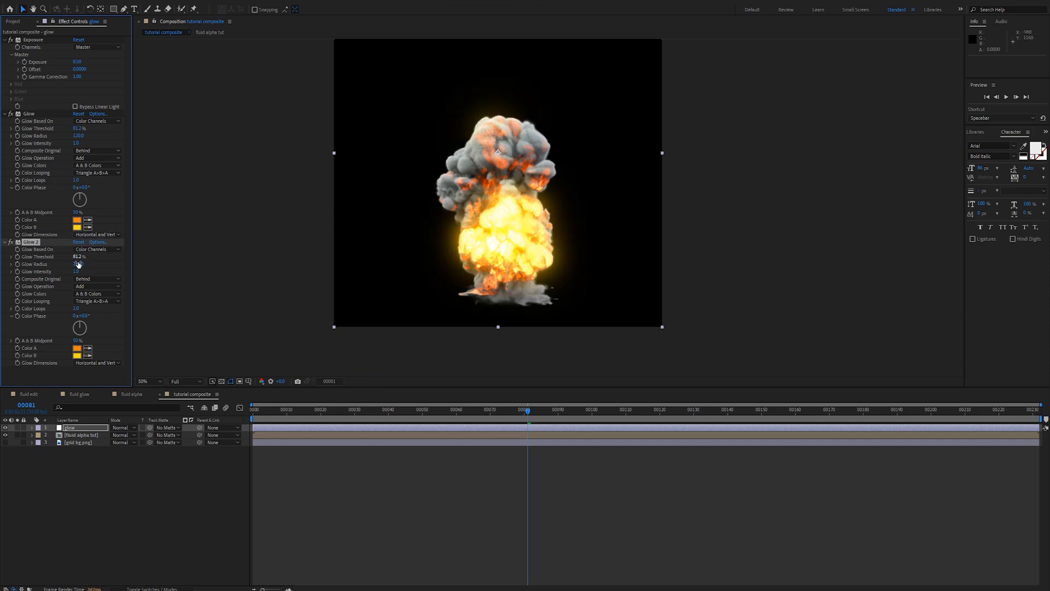
{"action": "left_click", "coordinate": [135, 261]}
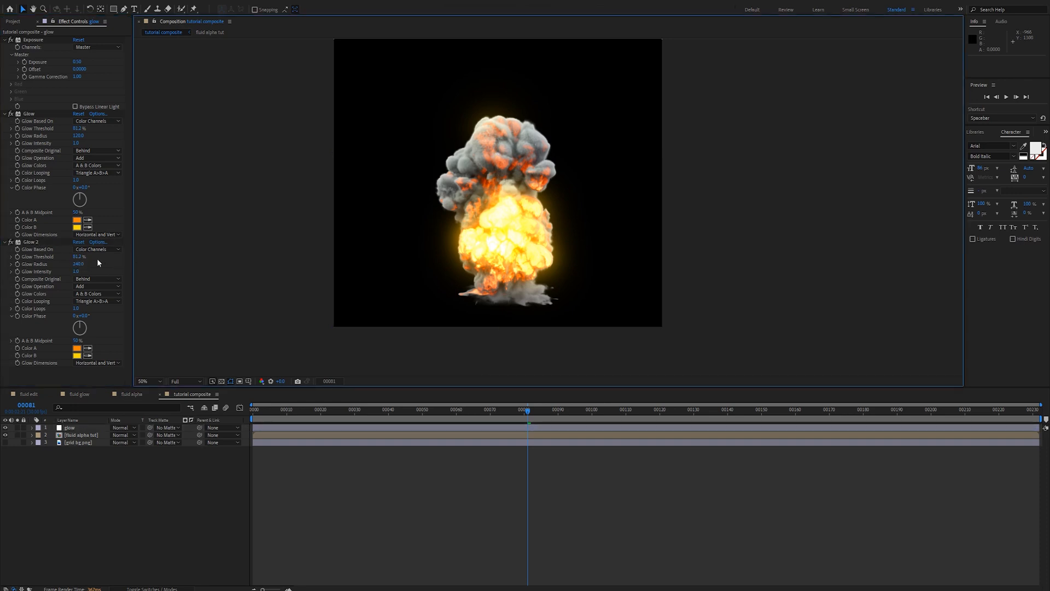
{"action": "left_click_drag", "start_coordinate": [79, 264], "coordinate": [38, 249]}
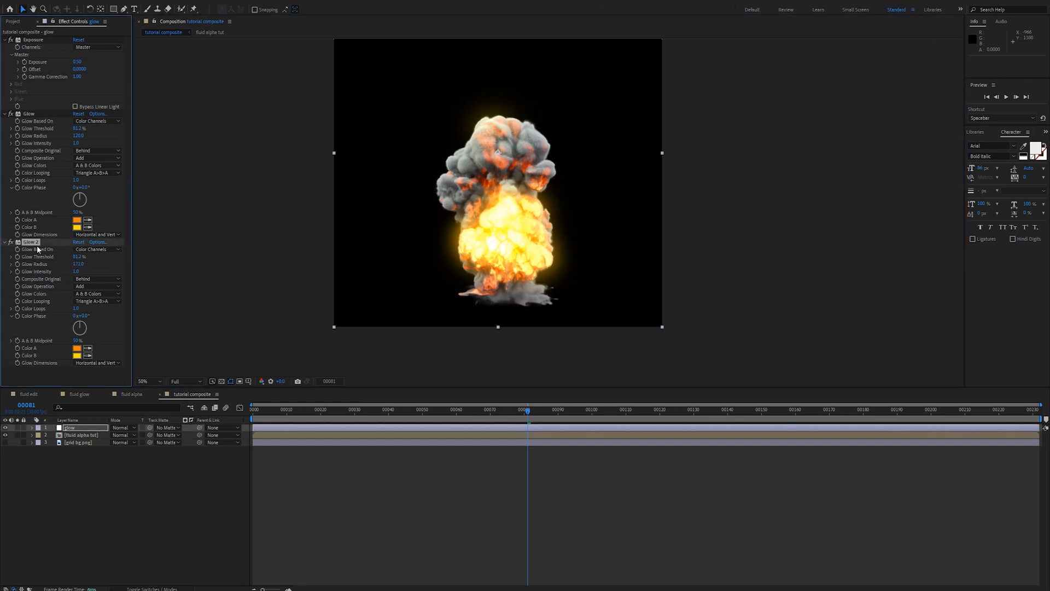
{"action": "key", "text": "Delete"}
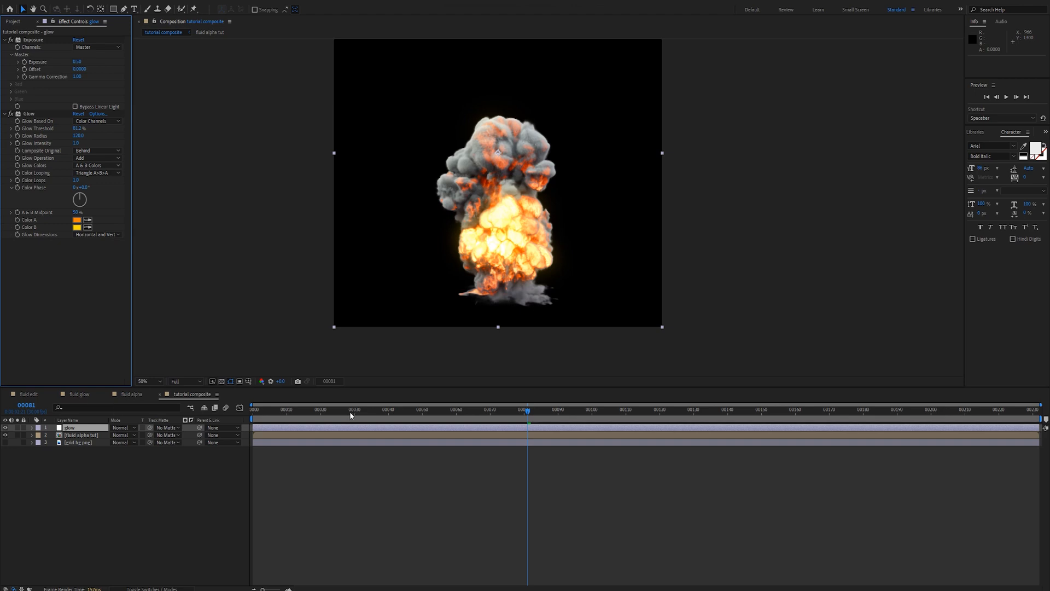
Keyframe the Glow effect's intensity at frame 0 and reveal it on the glow layer, leaving Glow Threshold without animation
{"action": "left_click_drag", "start_coordinate": [350, 415], "coordinate": [206, 419]}
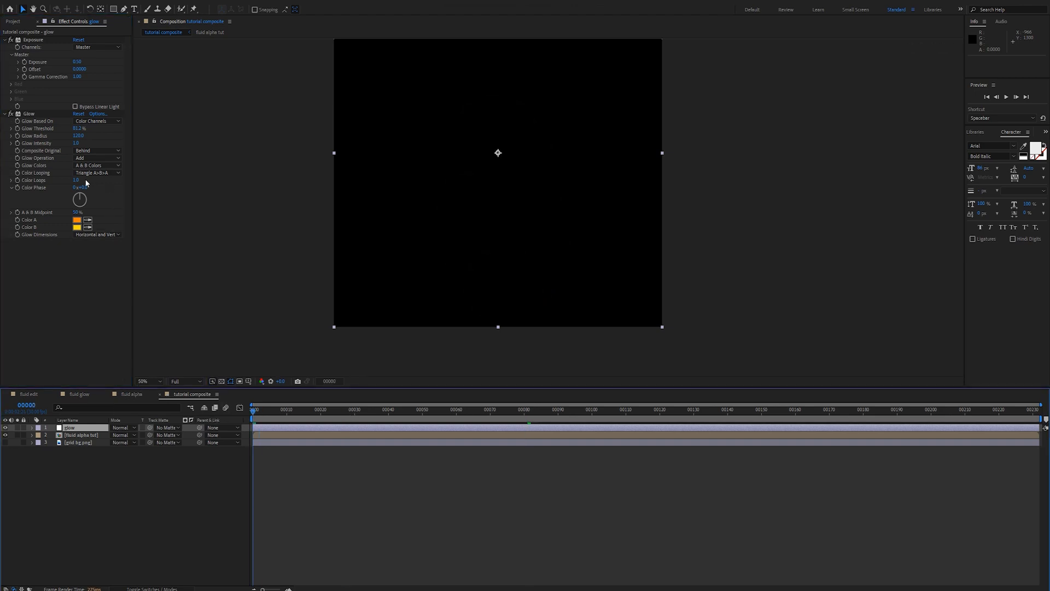
{"action": "left_click", "coordinate": [19, 145]}
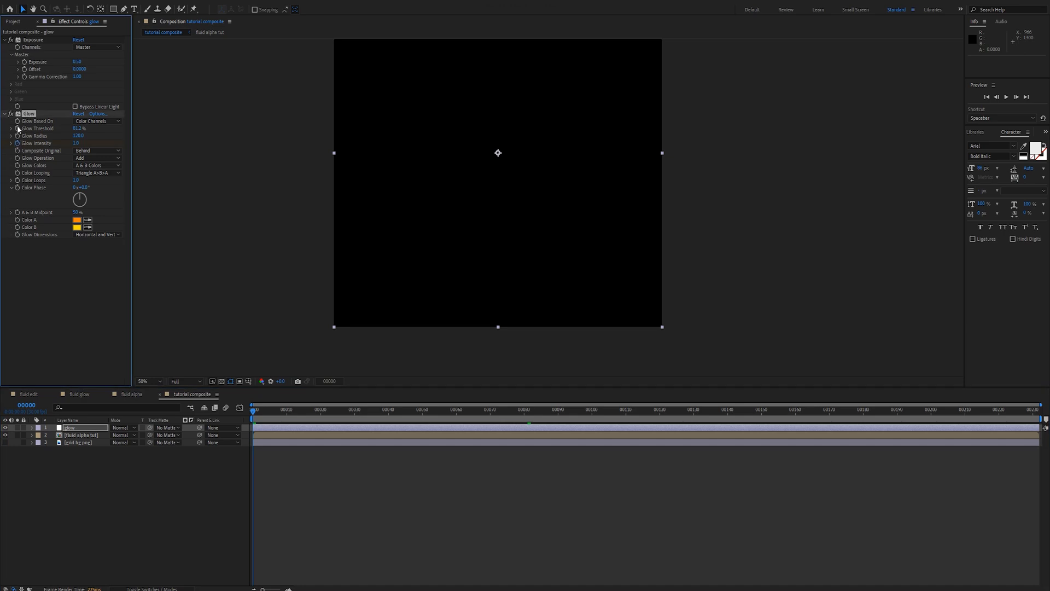
{"action": "left_click", "coordinate": [17, 127]}
{"action": "left_click", "coordinate": [79, 428]}
{"action": "key", "text": "u"}
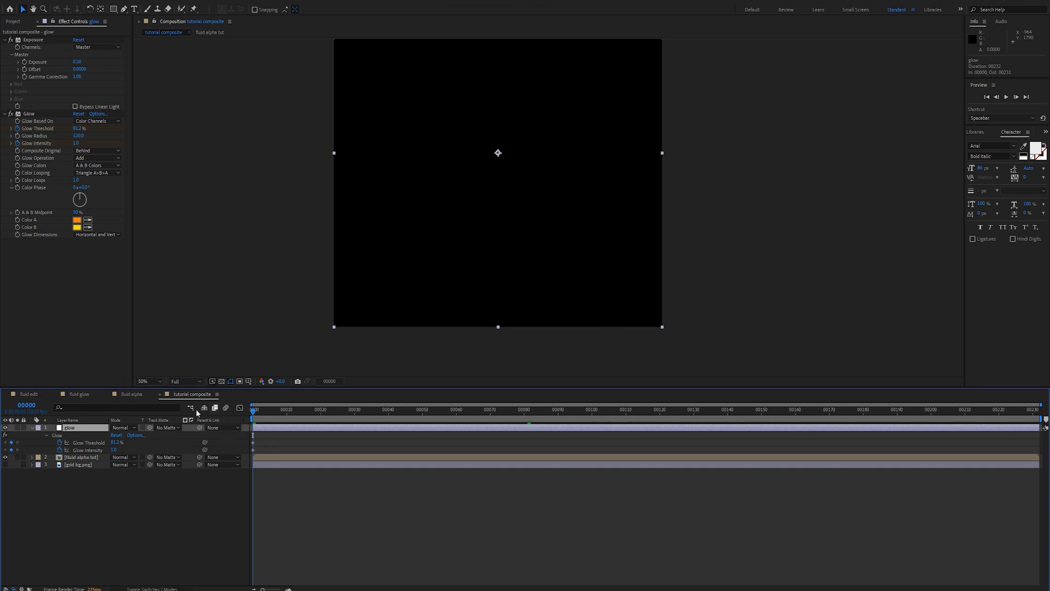
{"action": "left_click", "coordinate": [85, 153]}
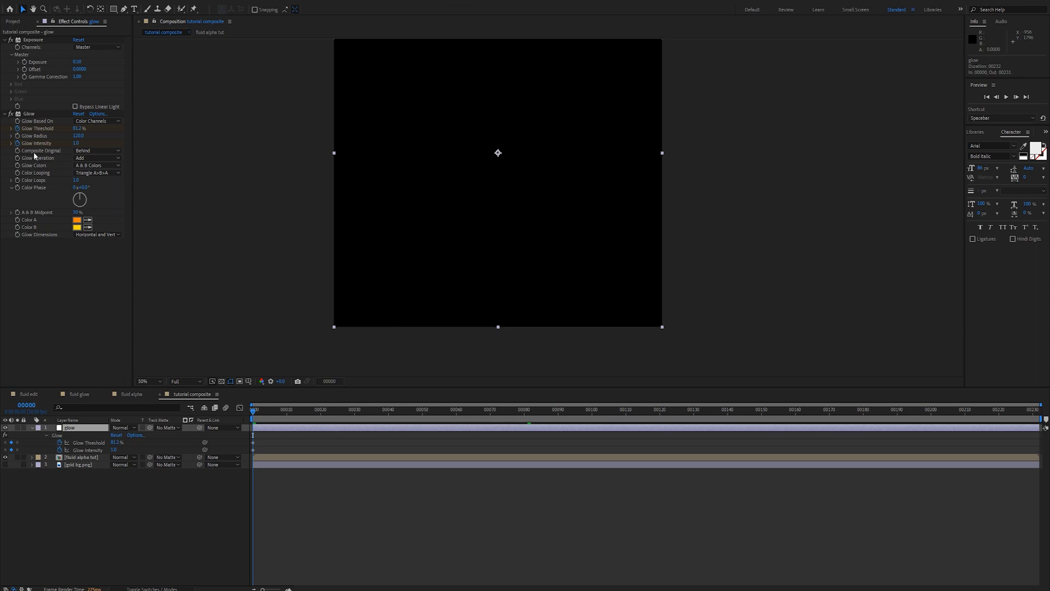
{"action": "left_click", "coordinate": [18, 128]}
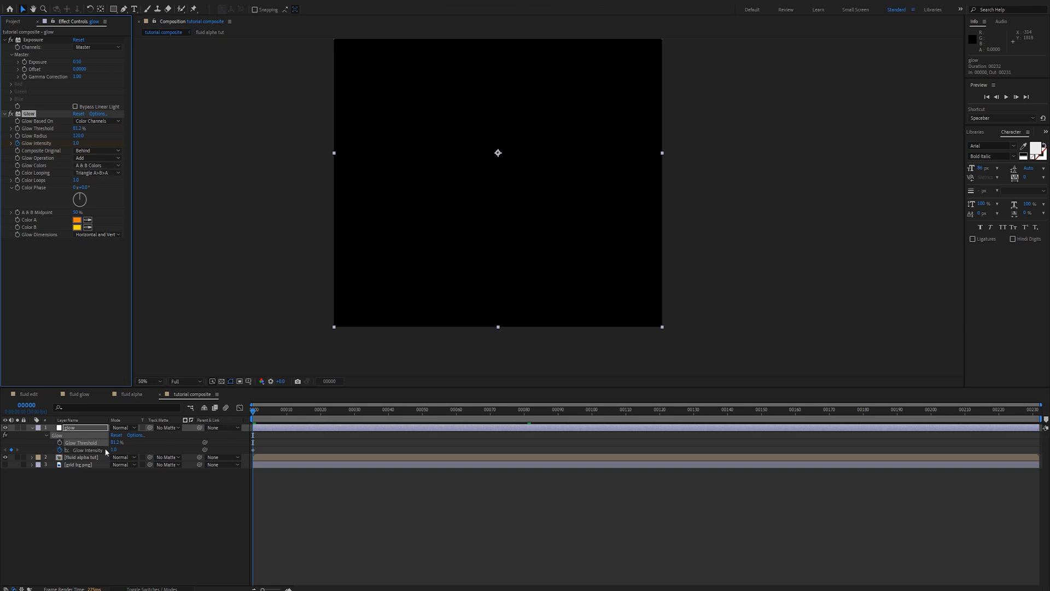
Move the Glow Intensity keyframe from the start of the timeline to frame 30
{"action": "left_click_drag", "start_coordinate": [253, 449], "coordinate": [321, 449]}
{"action": "left_click_drag", "start_coordinate": [301, 406], "coordinate": [354, 415]}
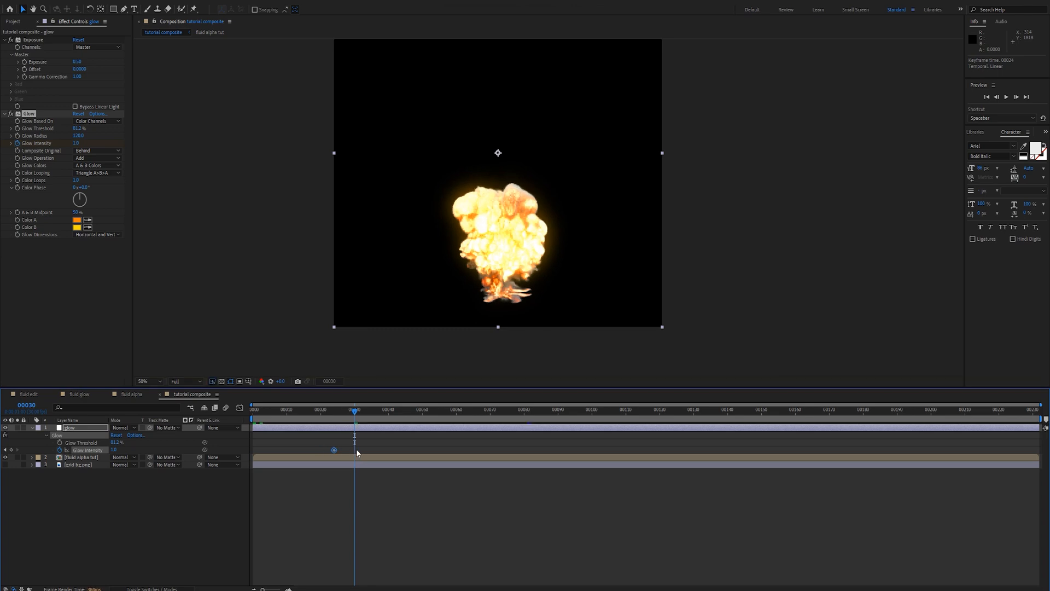
{"action": "left_click_drag", "start_coordinate": [353, 448], "coordinate": [355, 449]}
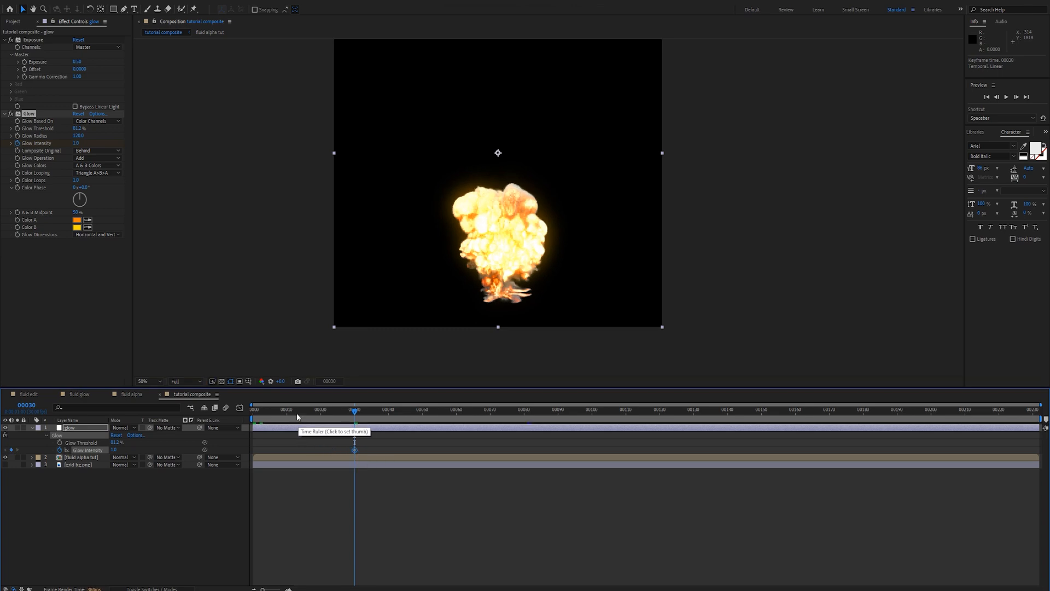
Set Glow Intensity to 0 at frame 0
{"action": "key", "text": "Home"}
{"action": "left_click", "coordinate": [76, 143]}
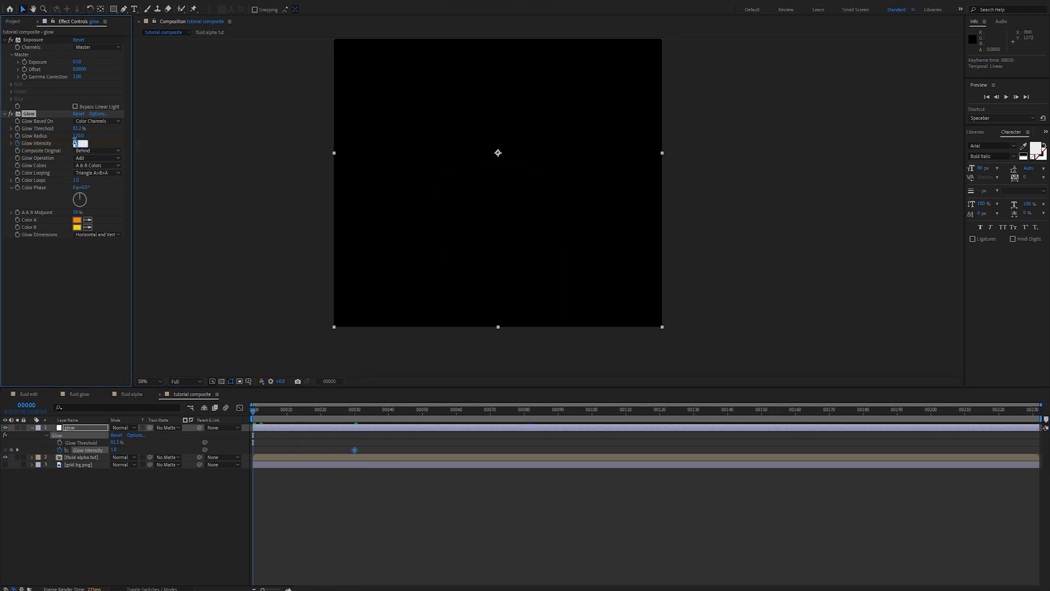
{"action": "type", "text": "0"}
{"action": "key", "text": "Return"}
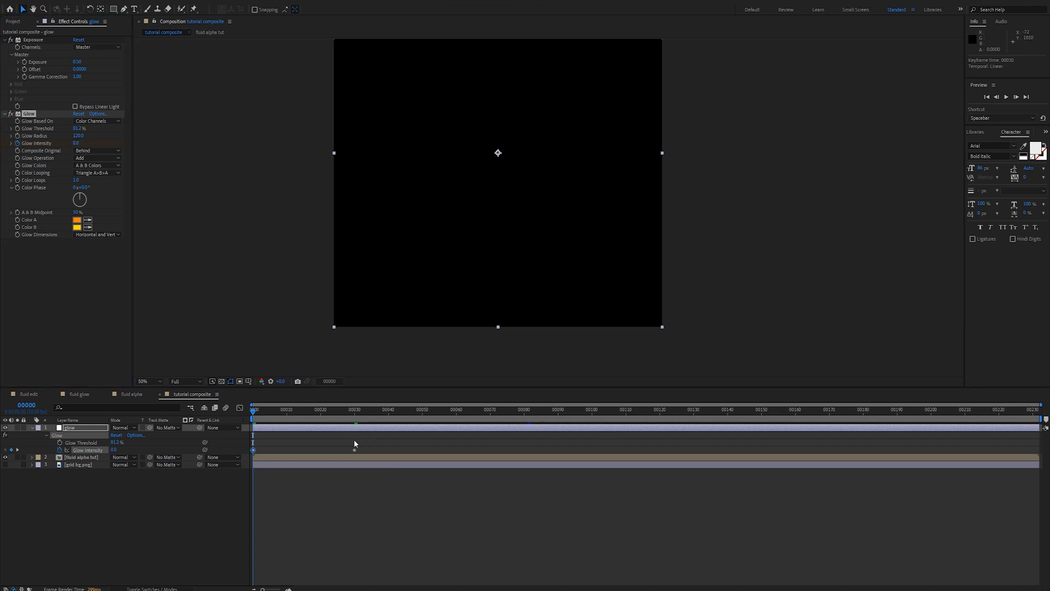
Copy both Glow Intensity keyframes and paste them at frame 140
{"action": "left_click_drag", "start_coordinate": [373, 438], "coordinate": [244, 451]}
{"action": "key", "text": "ctrl+c"}
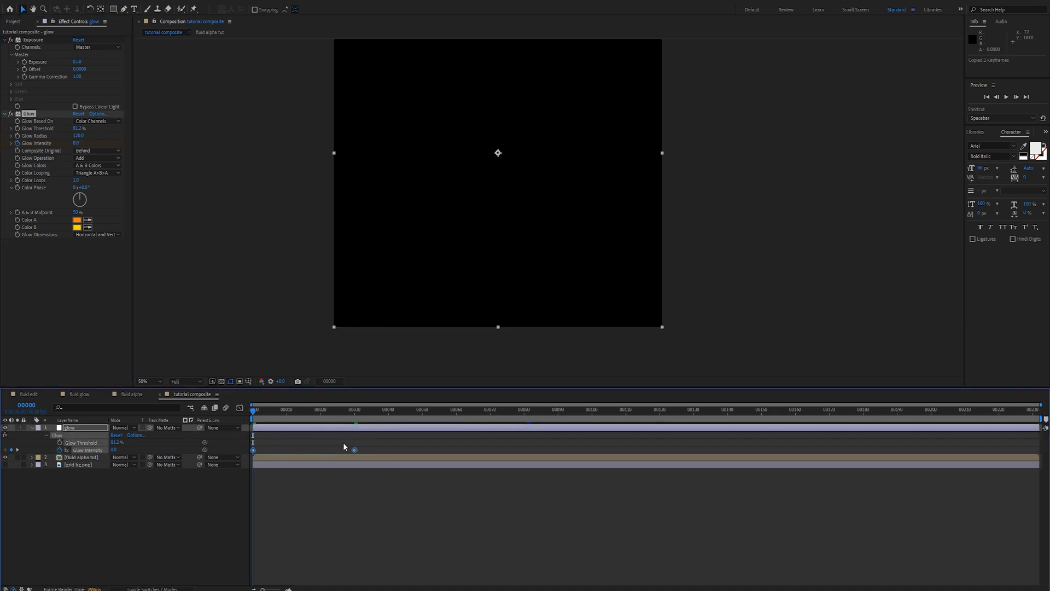
{"action": "left_click_drag", "start_coordinate": [362, 413], "coordinate": [446, 411]}
{"action": "left_click_drag", "start_coordinate": [638, 411], "coordinate": [728, 420]}
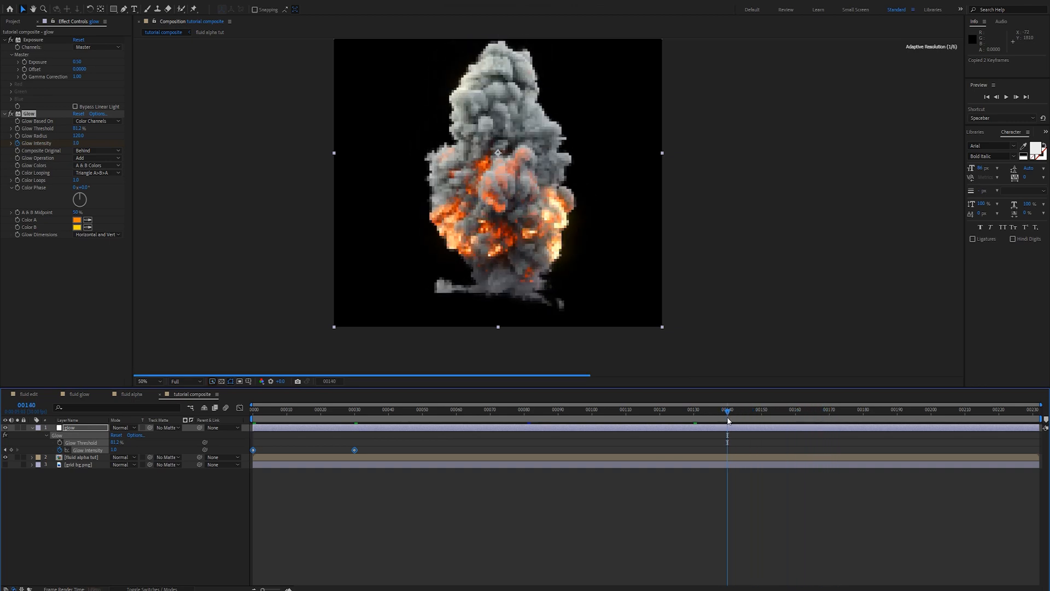
{"action": "key", "text": "ctrl+v"}
Reverse the pasted Glow Intensity keyframes, placing the value 1 at frame 139 and the value 0 at frame 170
{"action": "left_click_drag", "start_coordinate": [729, 449], "coordinate": [870, 449]}
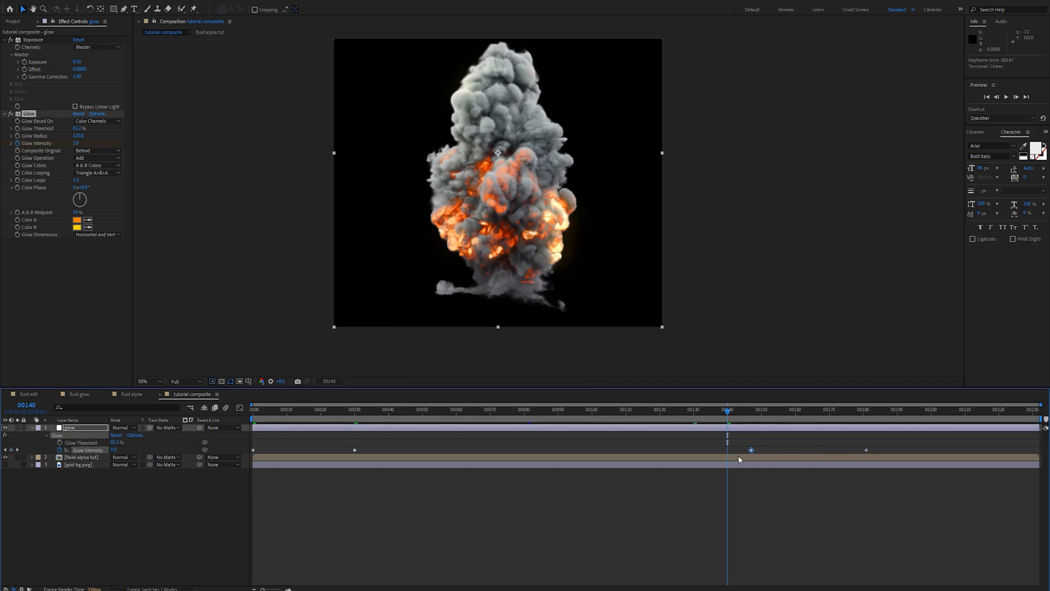
{"action": "left_click_drag", "start_coordinate": [739, 460], "coordinate": [728, 461]}
{"action": "left_click_drag", "start_coordinate": [867, 450], "coordinate": [839, 450]}
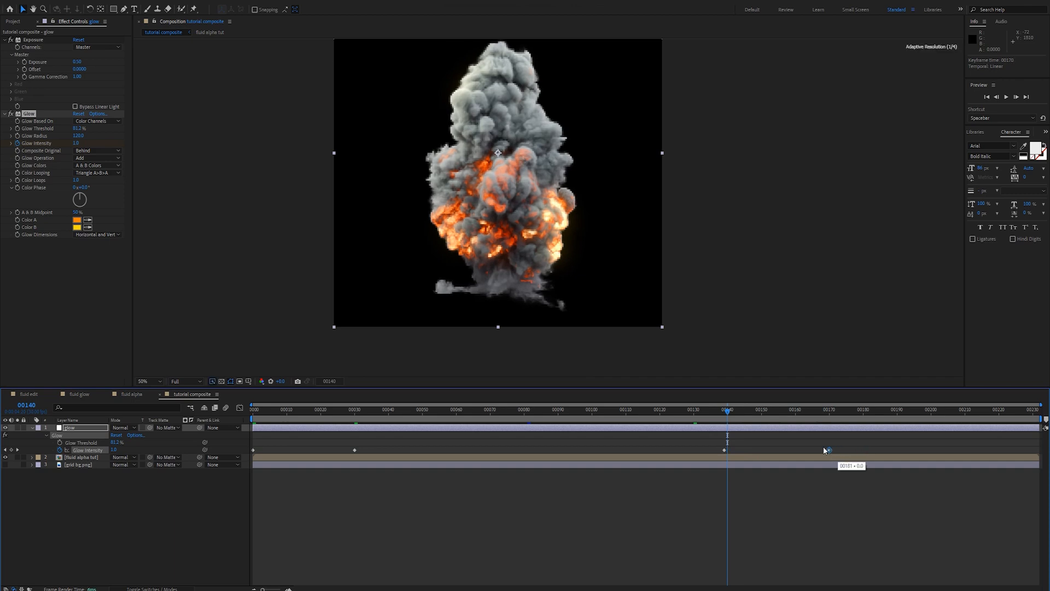
{"action": "left_click_drag", "start_coordinate": [729, 413], "coordinate": [534, 431]}
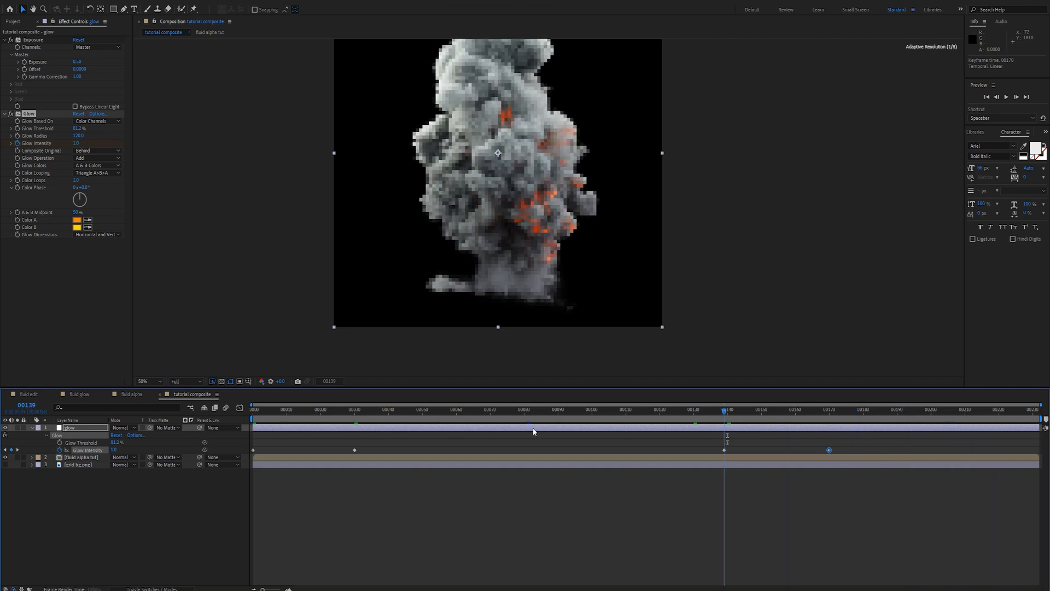
{"action": "key", "text": "Home"}
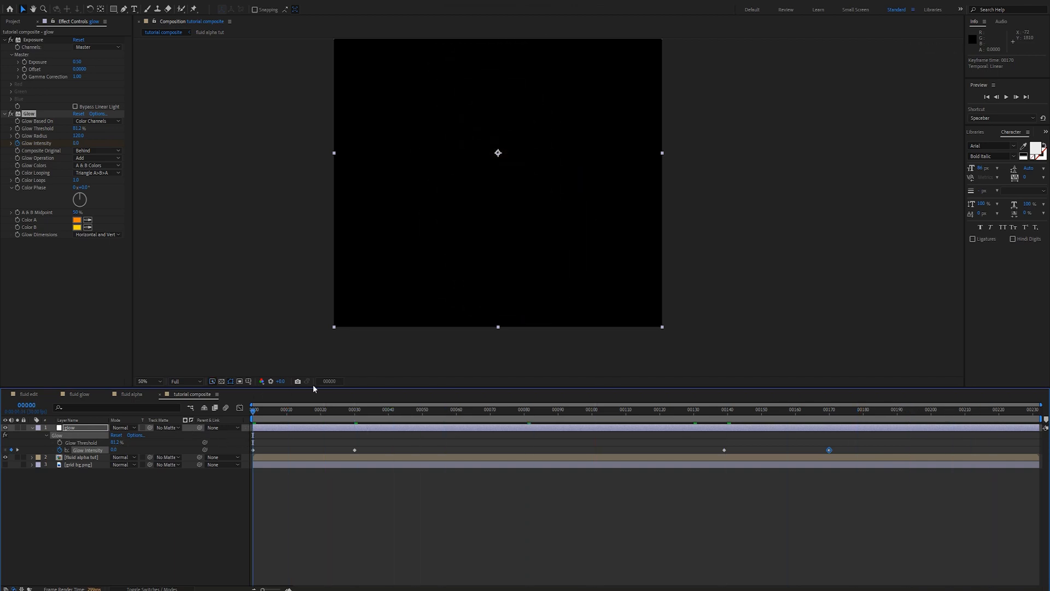
Duplicate the animated Glow effect and reveal the intensity keyframes of both glows on the glow layer
{"action": "left_click", "coordinate": [54, 277]}
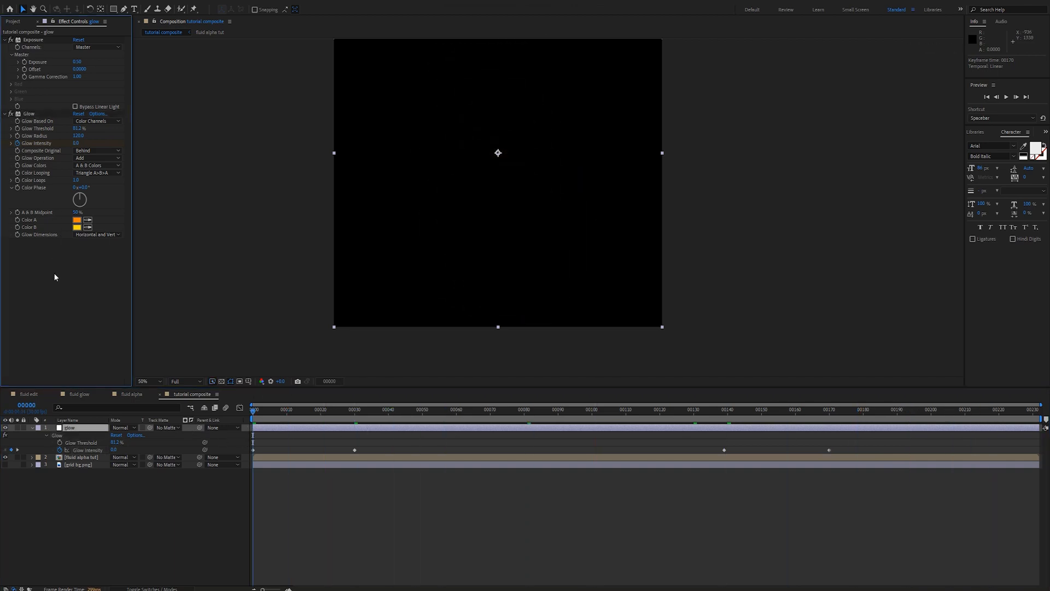
{"action": "left_click", "coordinate": [39, 114]}
{"action": "key", "text": "ctrl+d"}
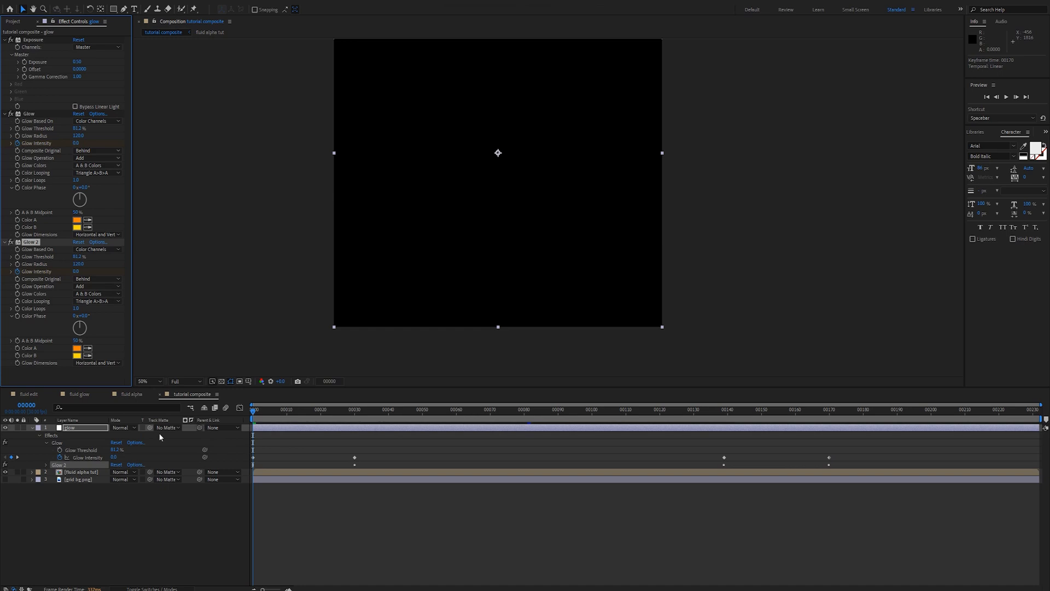
{"action": "left_click", "coordinate": [71, 430]}
{"action": "key", "text": "u"}
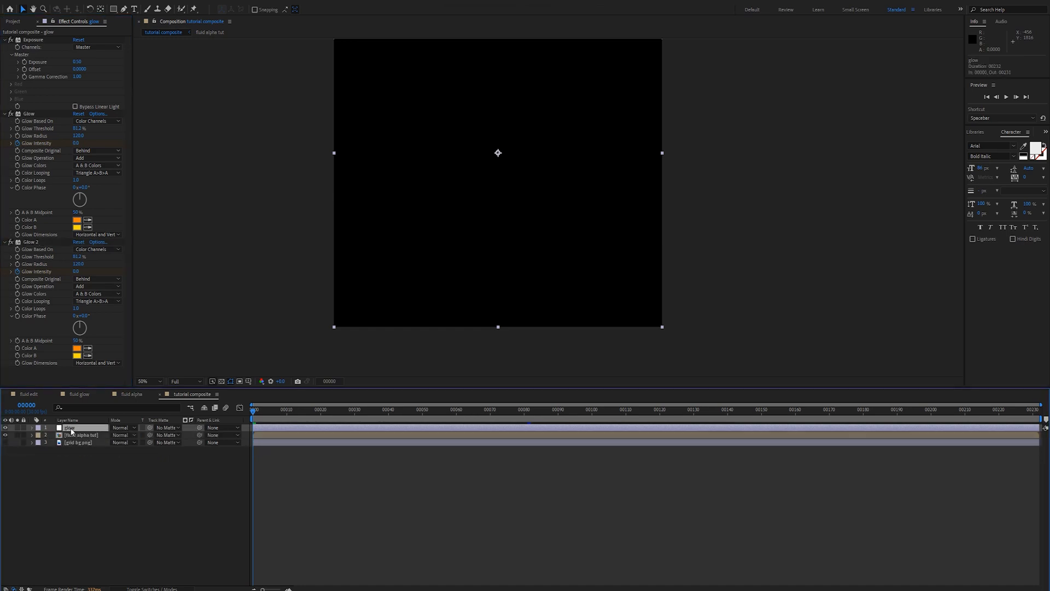
{"action": "key", "text": "u"}
Try a radius of 240 on the duplicated Glow effect at frame 32, and settle on a radius of 300
{"action": "left_click_drag", "start_coordinate": [252, 413], "coordinate": [361, 418]}
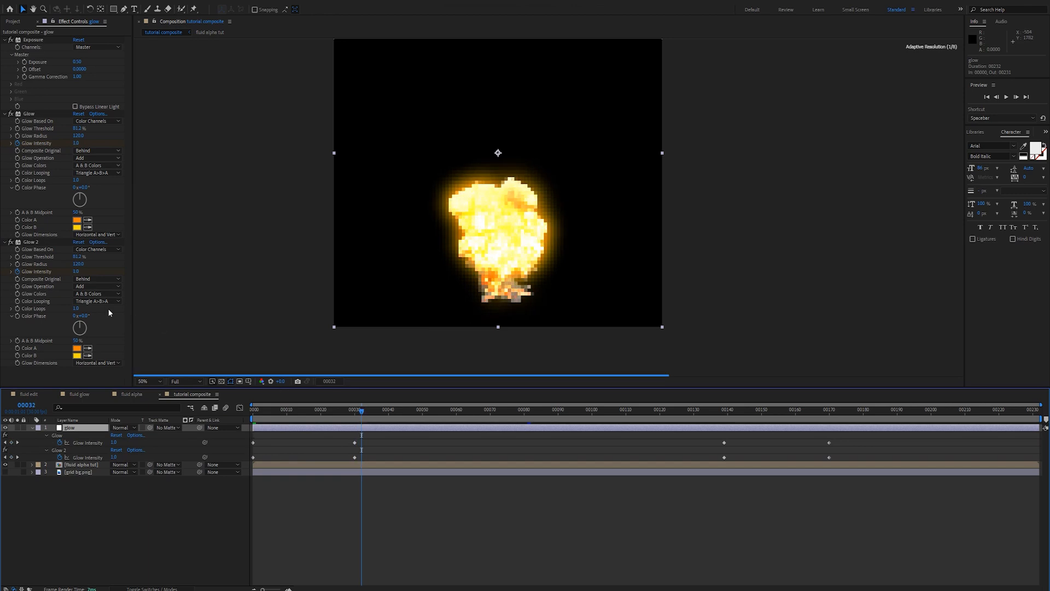
{"action": "left_click", "coordinate": [78, 264]}
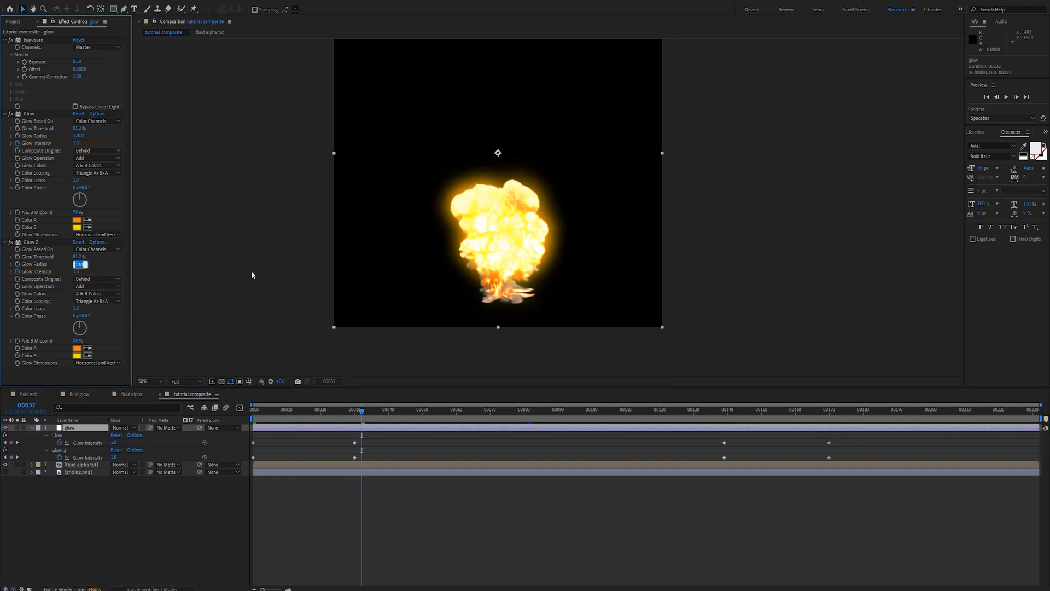
{"action": "type", "text": "240"}
{"action": "key", "text": "Return"}
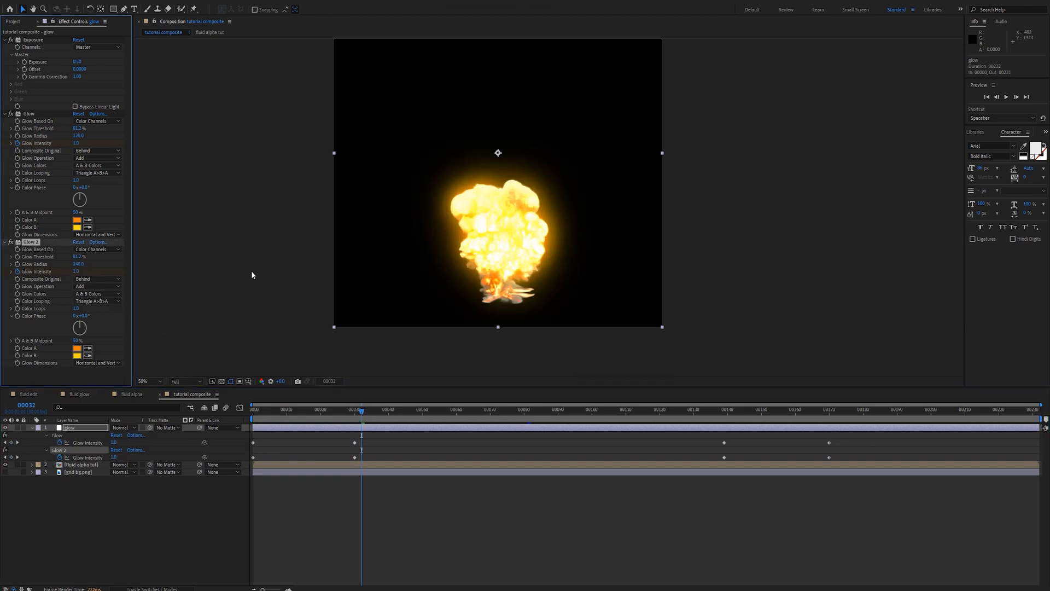
{"action": "left_click", "coordinate": [78, 265]}
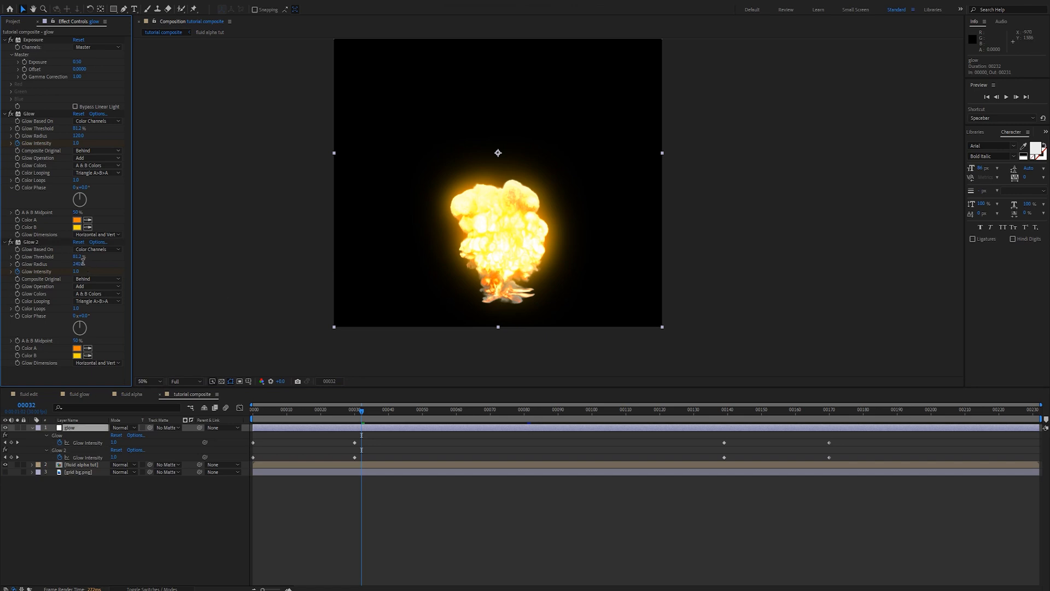
{"action": "type", "text": "300"}
{"action": "key", "text": "Return"}
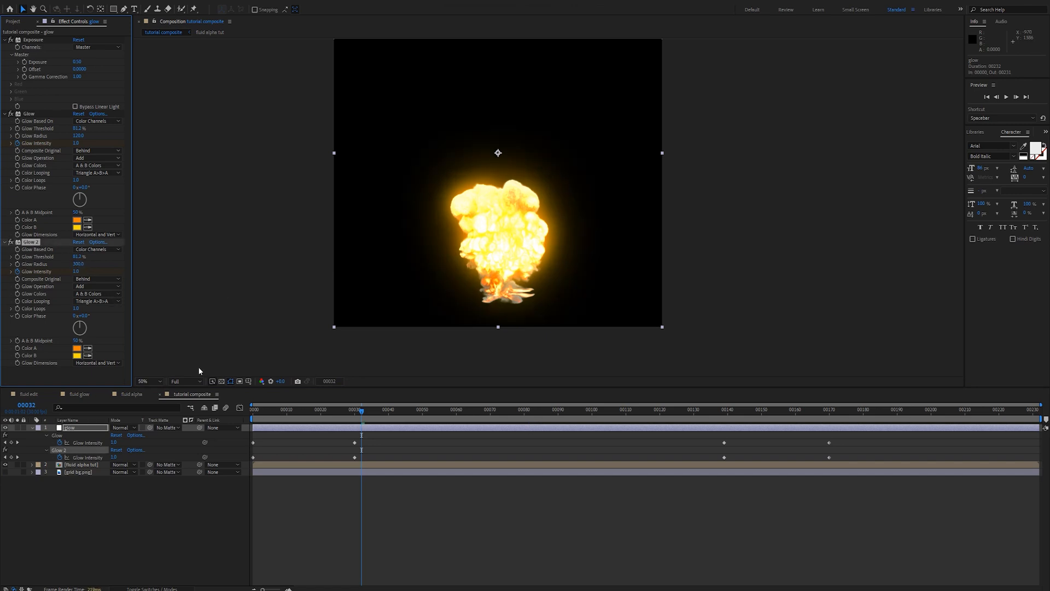
Set the intensity of Glow 2 to 0.7 at frame 32
{"action": "left_click", "coordinate": [354, 457]}
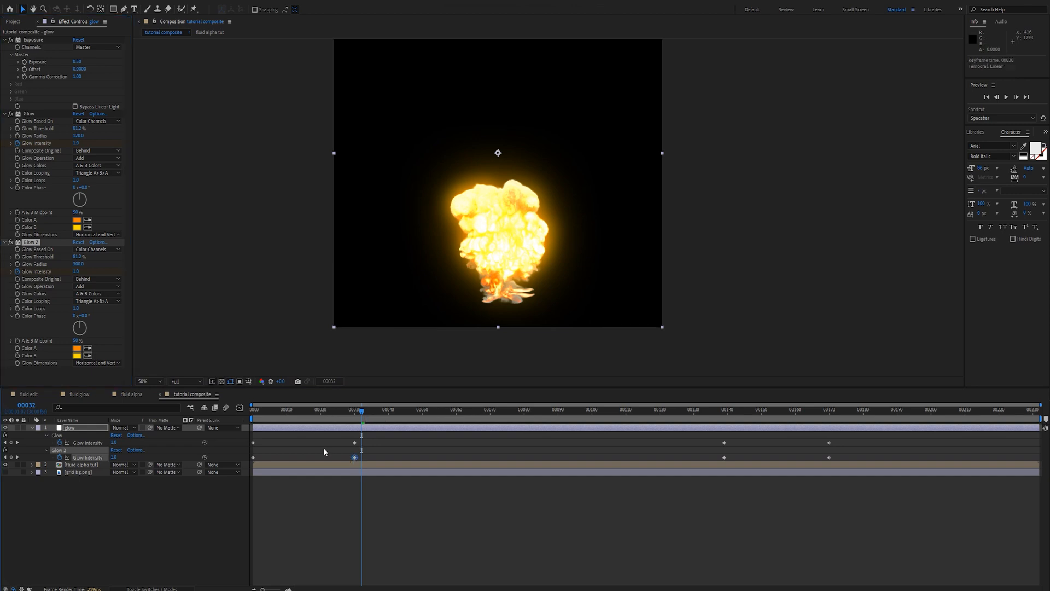
{"action": "left_click", "coordinate": [76, 272]}
{"action": "type", "text": "0.7"}
{"action": "key", "text": "Return"}
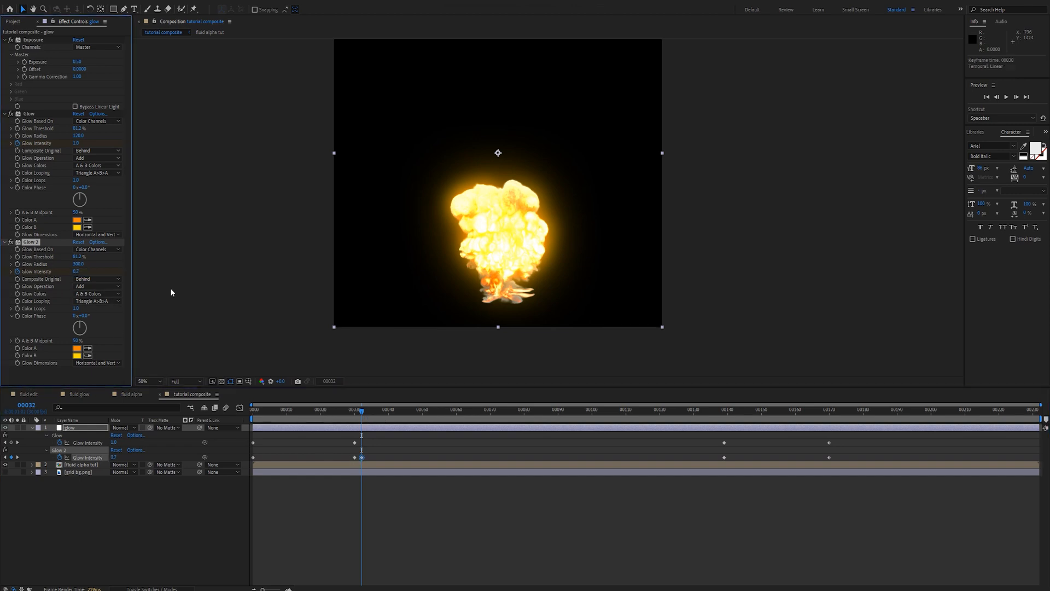
Set the intensity keyframe of Glow 2 at frame 139 to 0.7
{"action": "left_click", "coordinate": [724, 415]}
{"action": "left_click", "coordinate": [724, 457]}
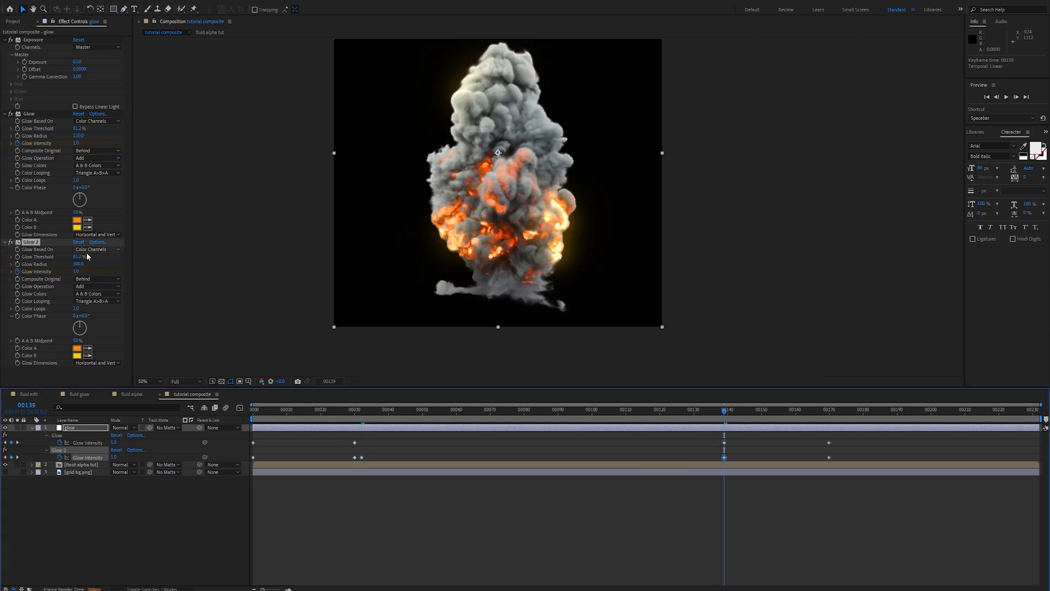
{"action": "left_click", "coordinate": [77, 272]}
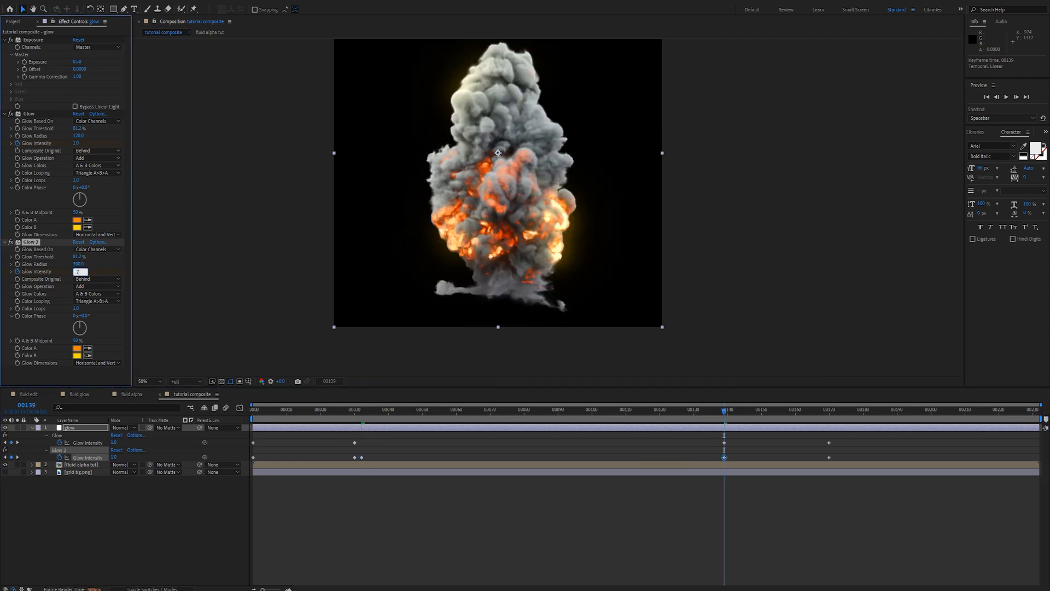
{"action": "type", "text": ".7"}
{"action": "key", "text": "Return"}
Remove Glow 2's old intensity keyframe at frame 30 and move its 0.7 keyframe from frame 32 into that place
{"action": "left_click_drag", "start_coordinate": [352, 415], "coordinate": [356, 435]}
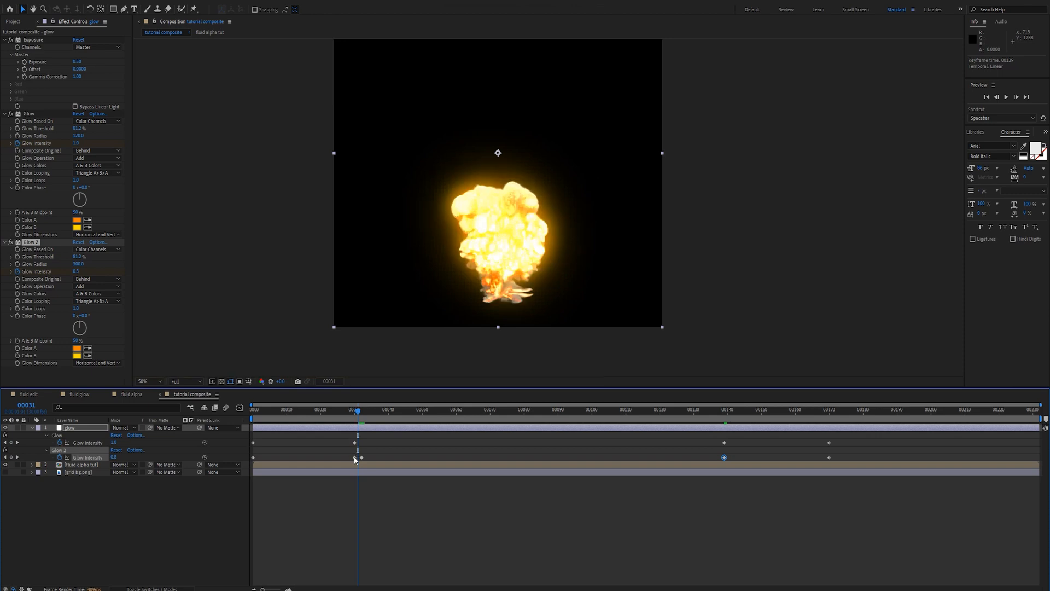
{"action": "left_click", "coordinate": [419, 467]}
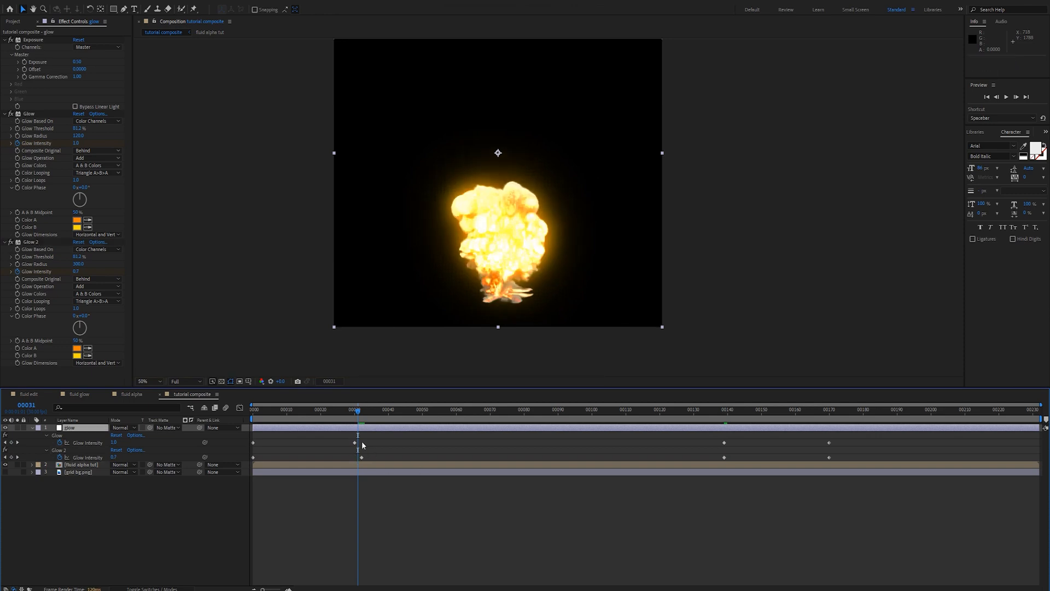
{"action": "left_click_drag", "start_coordinate": [362, 457], "coordinate": [355, 458]}
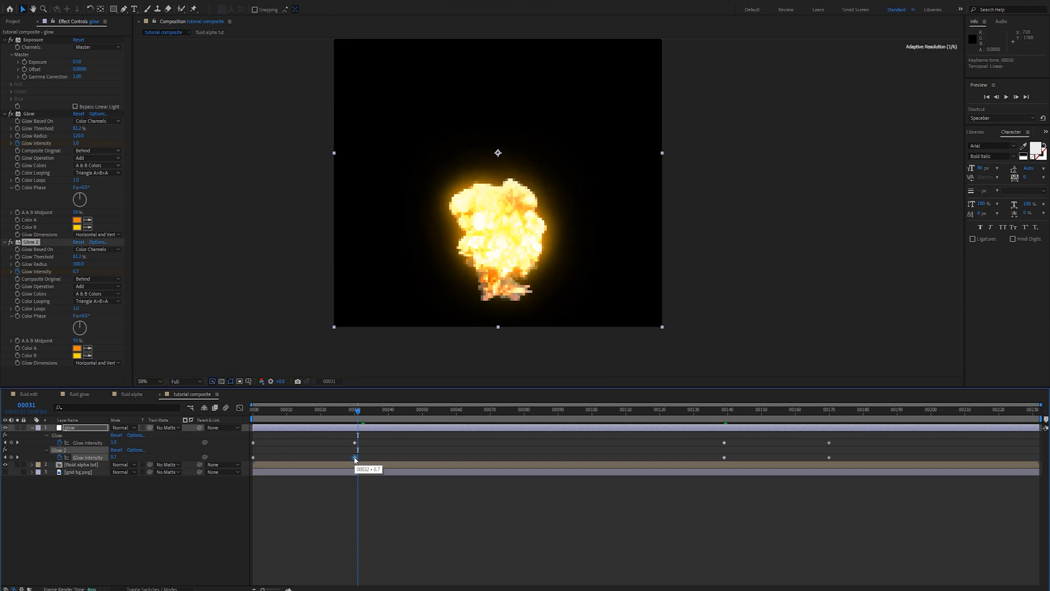
At frame 103, add a Hue/Saturation effect to the glow layer
{"action": "left_click_drag", "start_coordinate": [359, 412], "coordinate": [602, 412]}
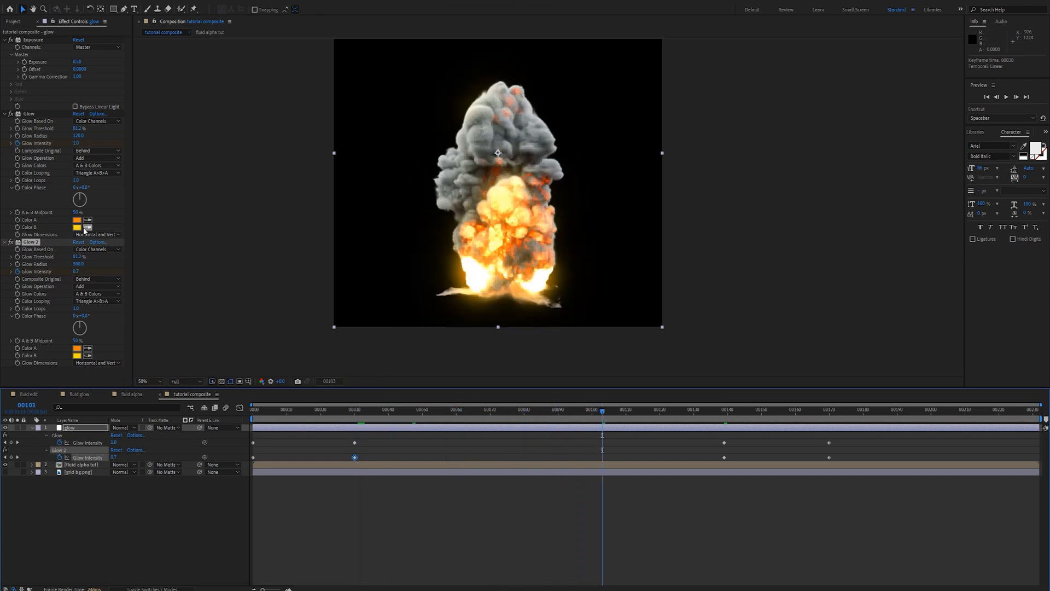
{"action": "key", "text": "ctrl+space"}
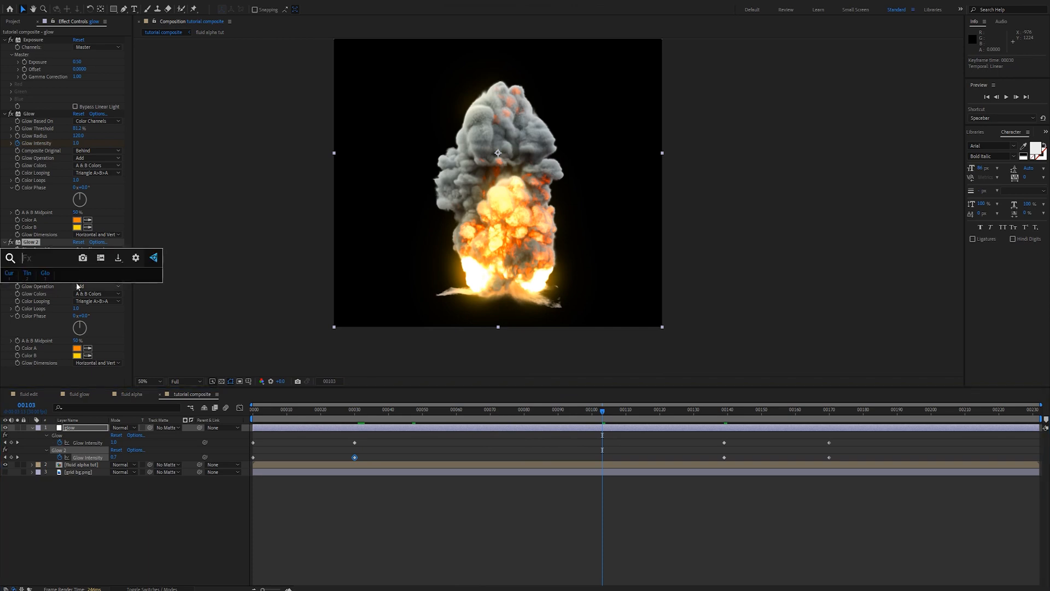
{"action": "type", "text": "hue"}
{"action": "key", "text": "Return"}
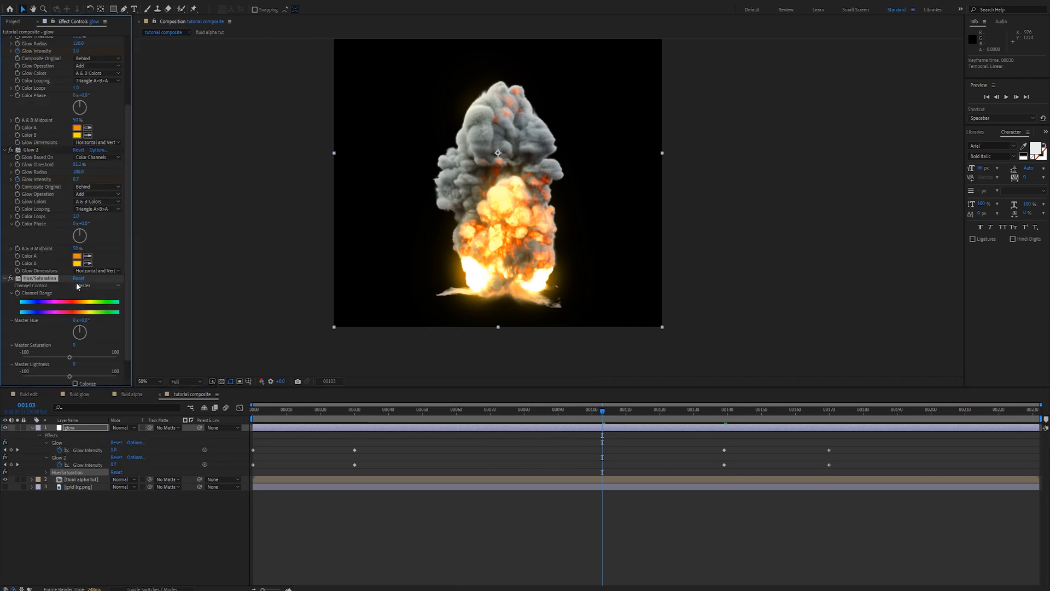
In the glow layer's Hue/Saturation effect, set the Yellows channel to saturation -45 and lightness 57
{"action": "scroll", "coordinate": [77, 283], "scroll_direction": "down", "scroll_amount": 1}
{"action": "left_click", "coordinate": [84, 261]}
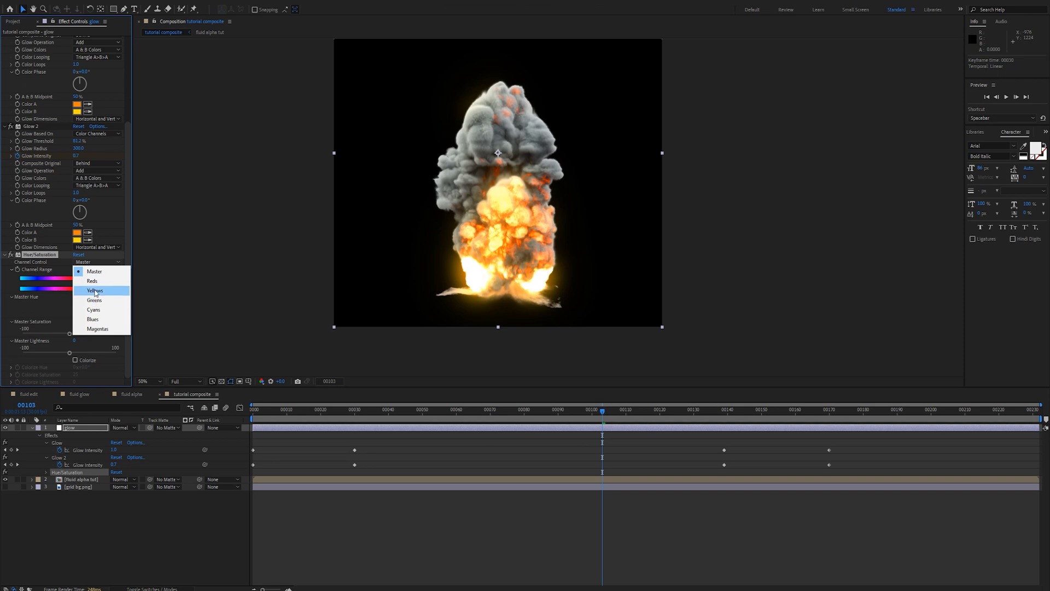
{"action": "left_click", "coordinate": [95, 291]}
{"action": "left_click_drag", "start_coordinate": [70, 333], "coordinate": [97, 353]}
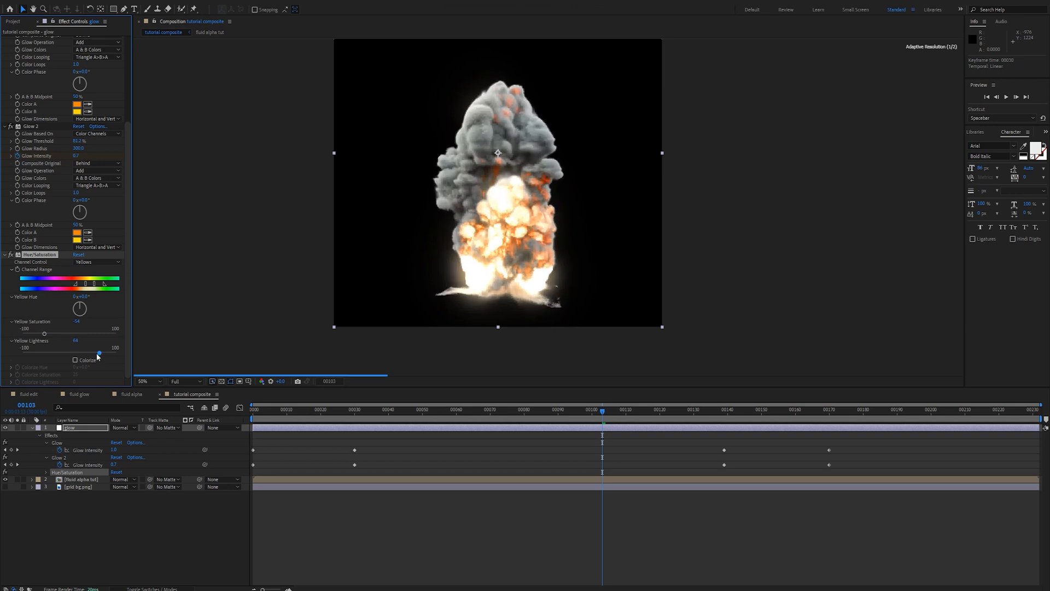
{"action": "left_click", "coordinate": [77, 321]}
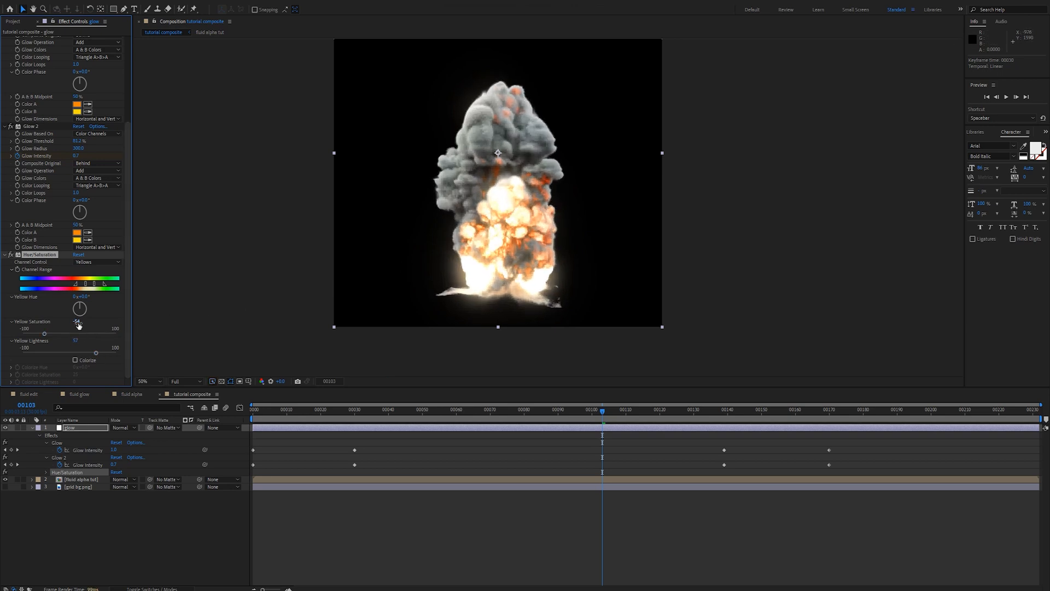
{"action": "key", "text": "BackSpace"}
{"action": "type", "text": "-45"}
{"action": "key", "text": "Return"}
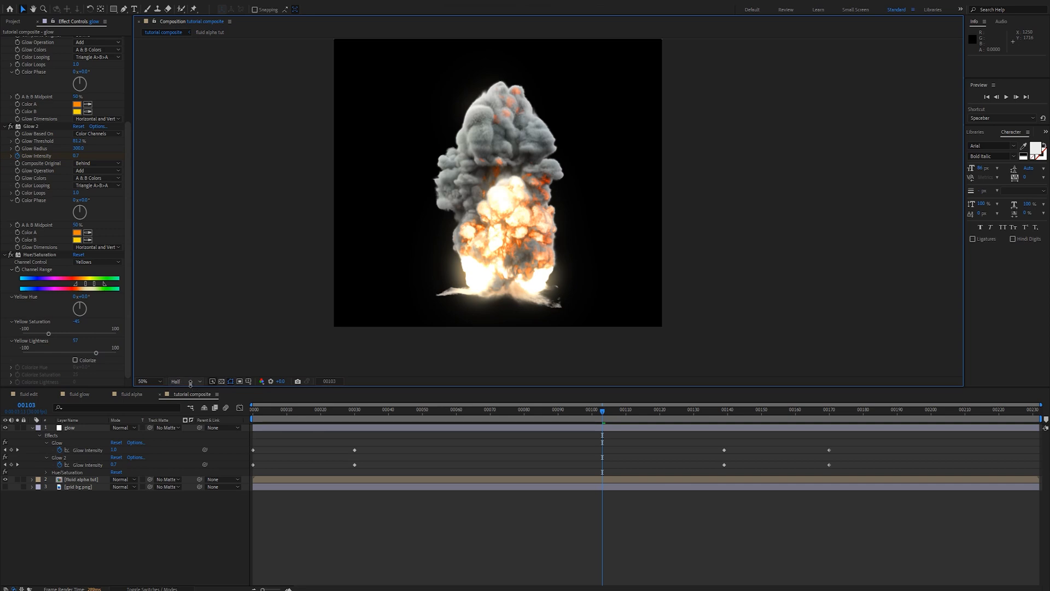
Pre-compose the glow and fluid alpha tut layers into a composition named "fluid explosion with glow tut"
{"action": "left_click_drag", "start_coordinate": [362, 418], "coordinate": [531, 421]}
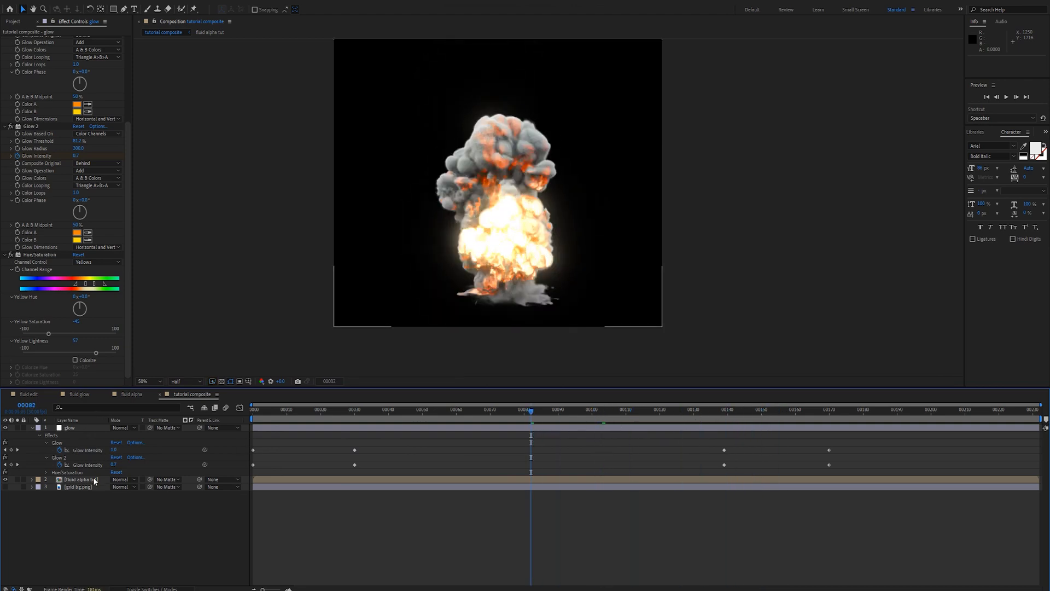
{"action": "left_click", "coordinate": [31, 428]}
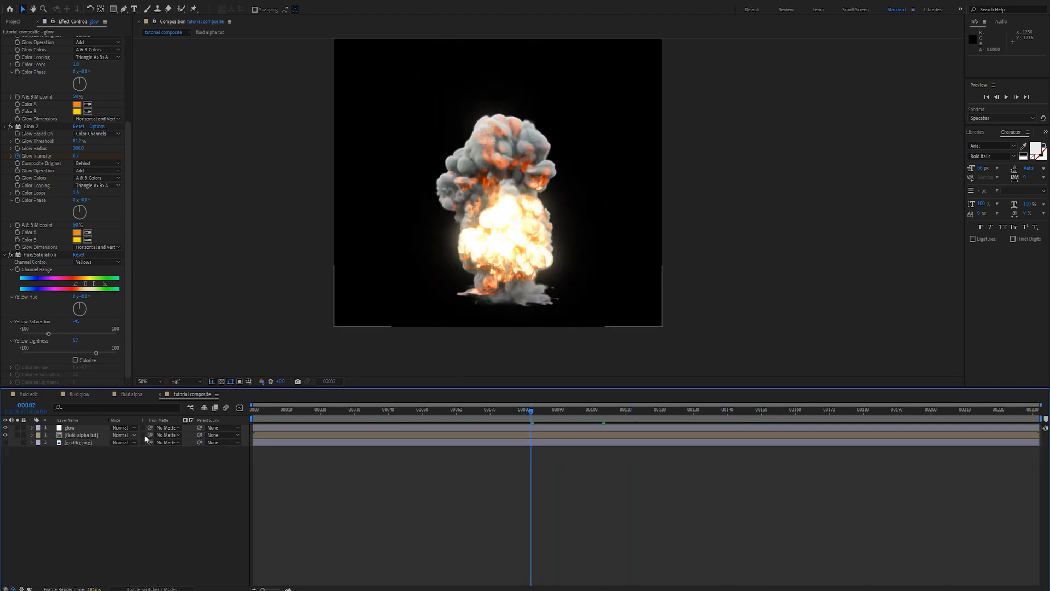
{"action": "left_click_drag", "start_coordinate": [343, 411], "coordinate": [368, 412]}
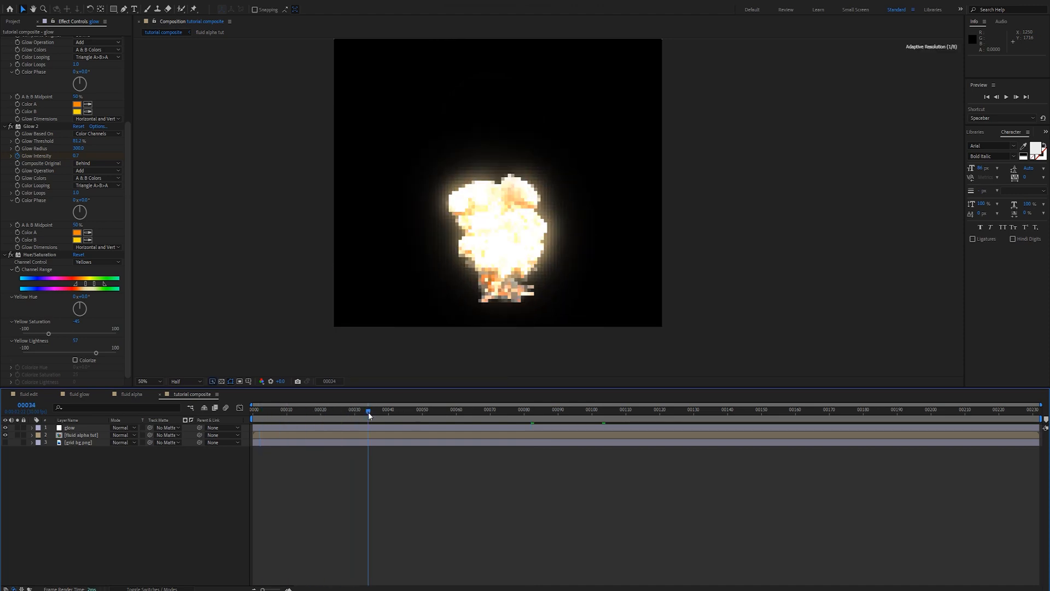
{"action": "left_click", "coordinate": [78, 436]}
{"action": "left_click", "coordinate": [80, 430], "text": "shift"}
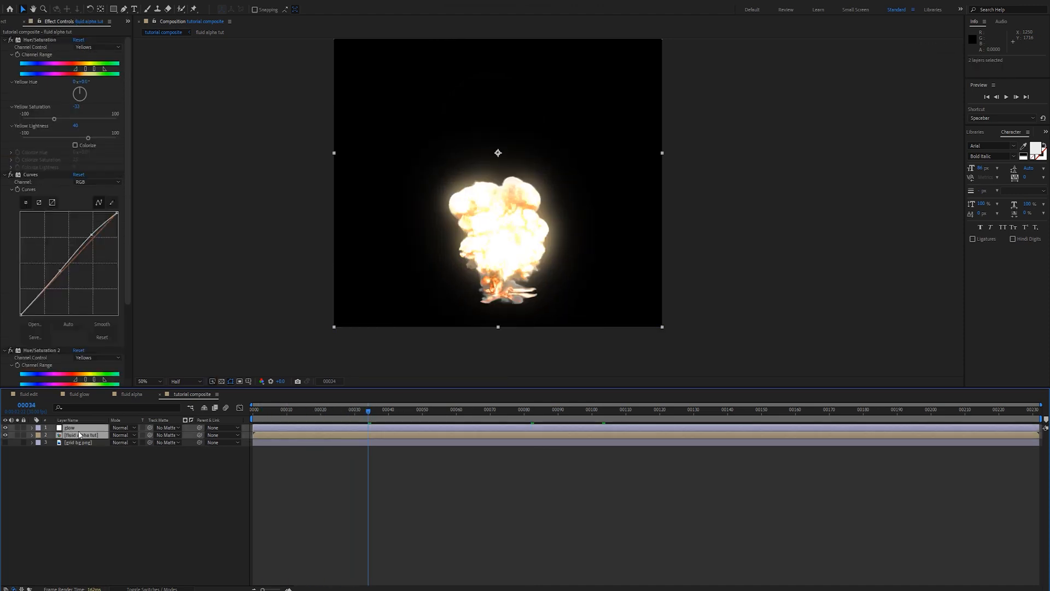
{"action": "key", "text": "ctrl+shift+c"}
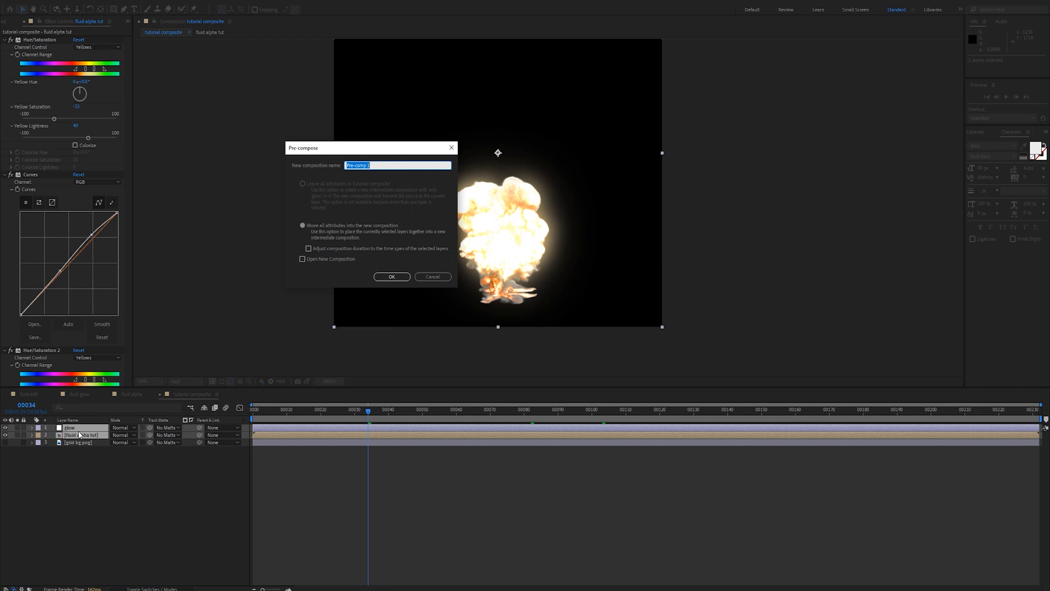
{"action": "type", "text": "fluid explosion with glow tut"}
{"action": "key", "text": "Return"}
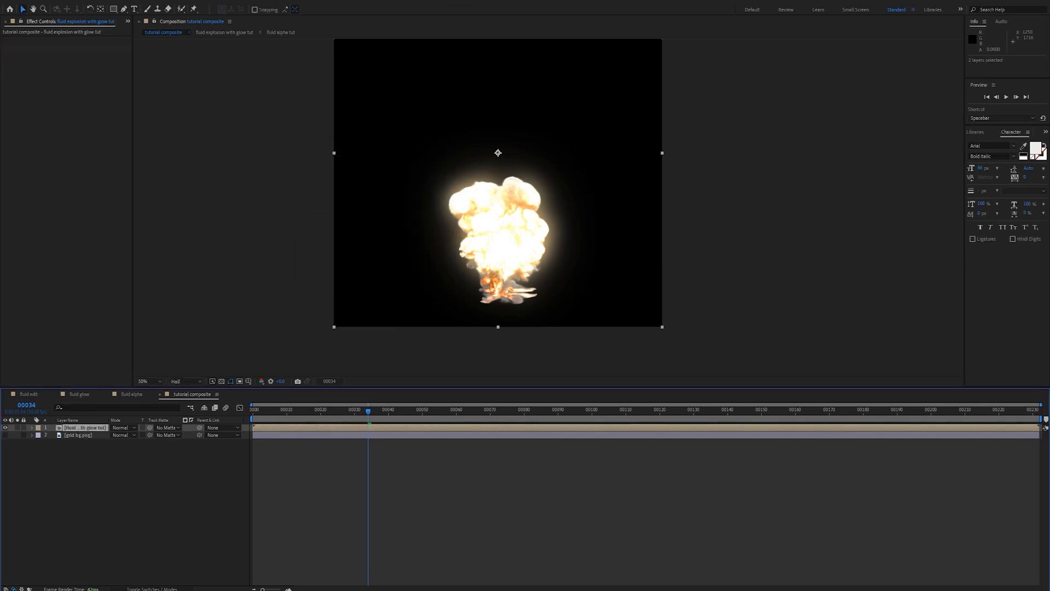
Make the grid bg.png layer visible behind the explosion and return to frame 0
{"action": "left_click", "coordinate": [8, 439]}
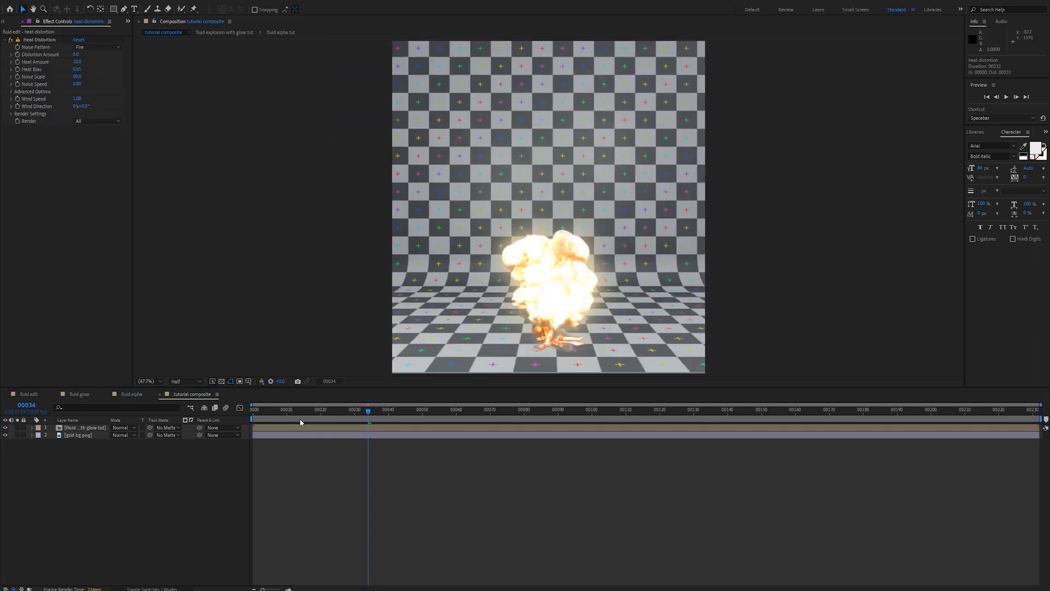
{"action": "left_click", "coordinate": [299, 415]}
{"action": "left_click", "coordinate": [250, 416]}
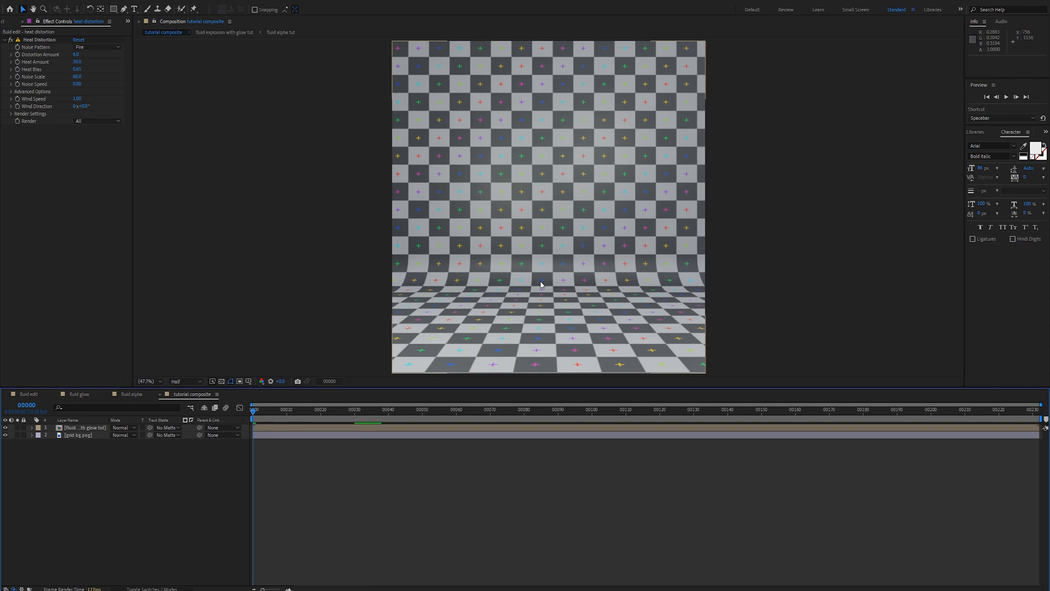
Add three adjustment layers above the pre-composed explosion
{"action": "key", "text": "ctrl+alt+y"}
{"action": "key", "text": "ctrl+alt+y"}
{"action": "key", "text": "ctrl+alt+y"}
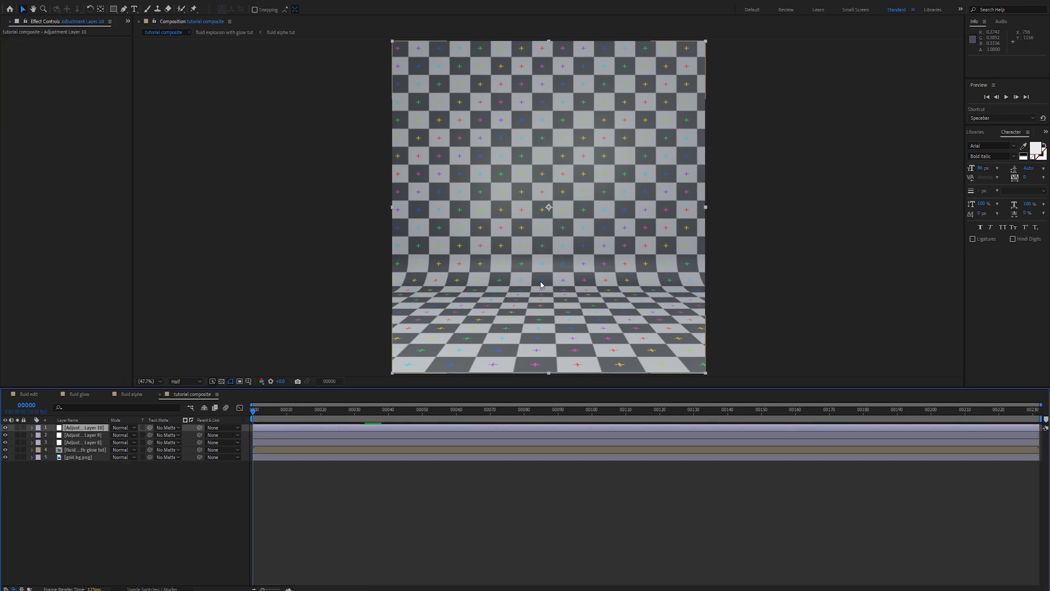
Rename the three adjustment layers, from lowest to highest, as CC, Vignette and Heat distortion
{"action": "left_click", "coordinate": [93, 443]}
{"action": "key", "text": "Return"}
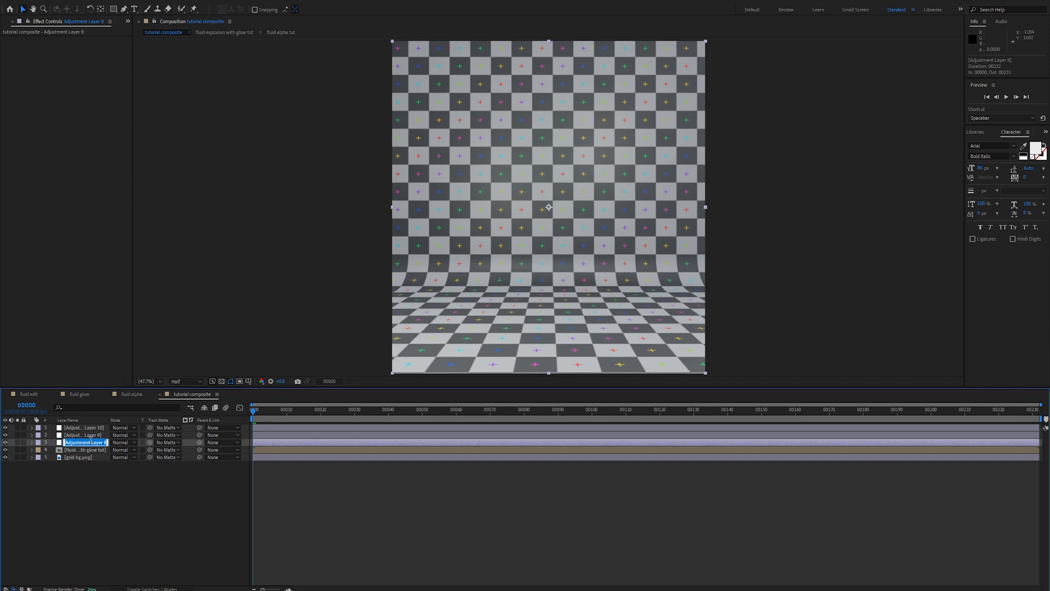
{"action": "type", "text": "CC"}
{"action": "left_click", "coordinate": [99, 435]}
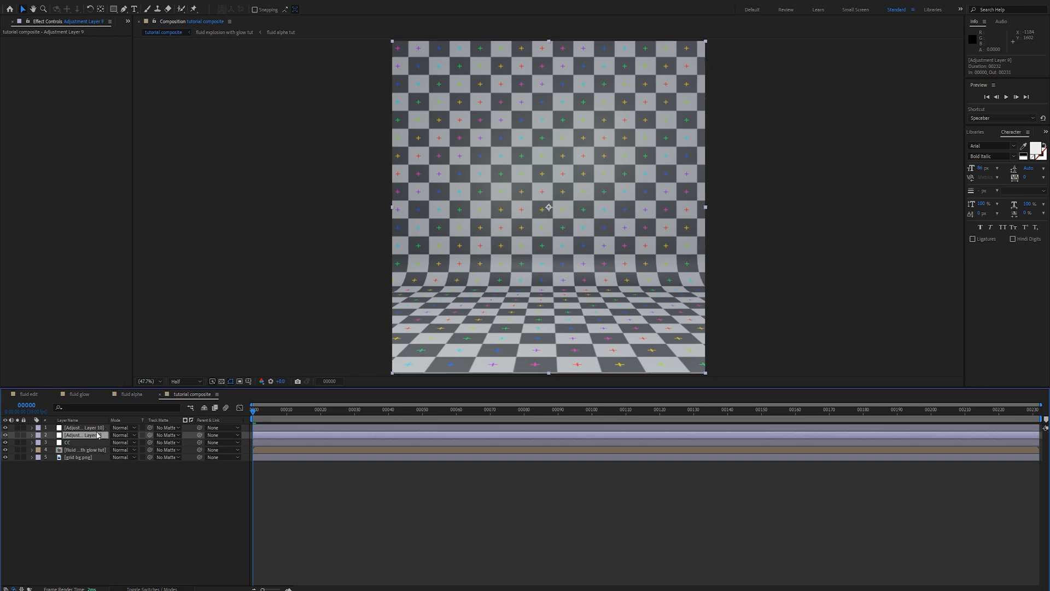
{"action": "key", "text": "Return"}
{"action": "type", "text": "Vignette"}
{"action": "left_click", "coordinate": [80, 428]}
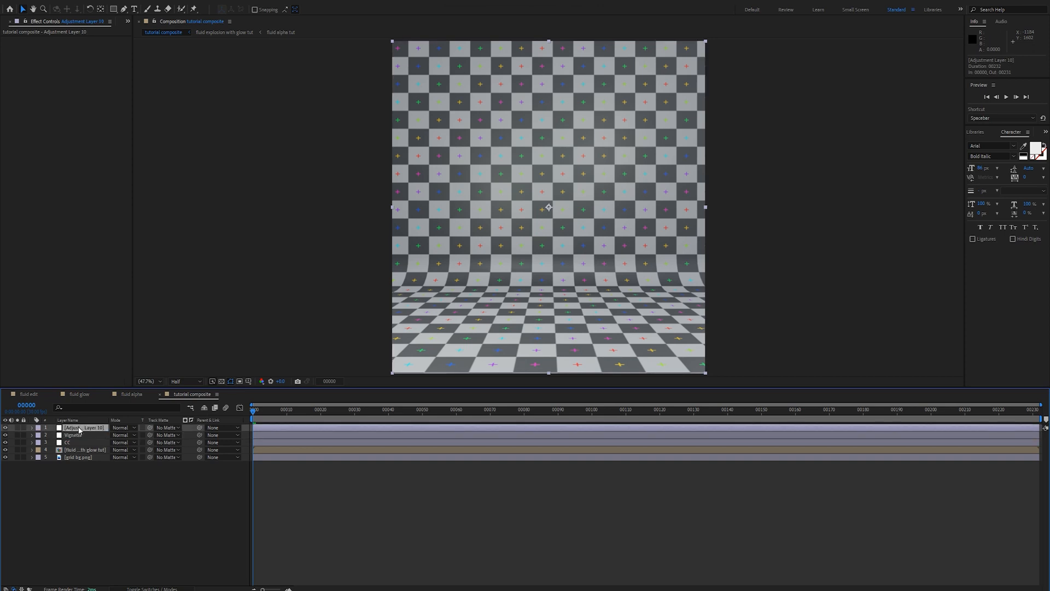
{"action": "key", "text": "Return"}
{"action": "type", "text": "Heat distortion"}
Add a Curves effect to the CC layer while viewing the explosion at frame 96
{"action": "left_click", "coordinate": [68, 442]}
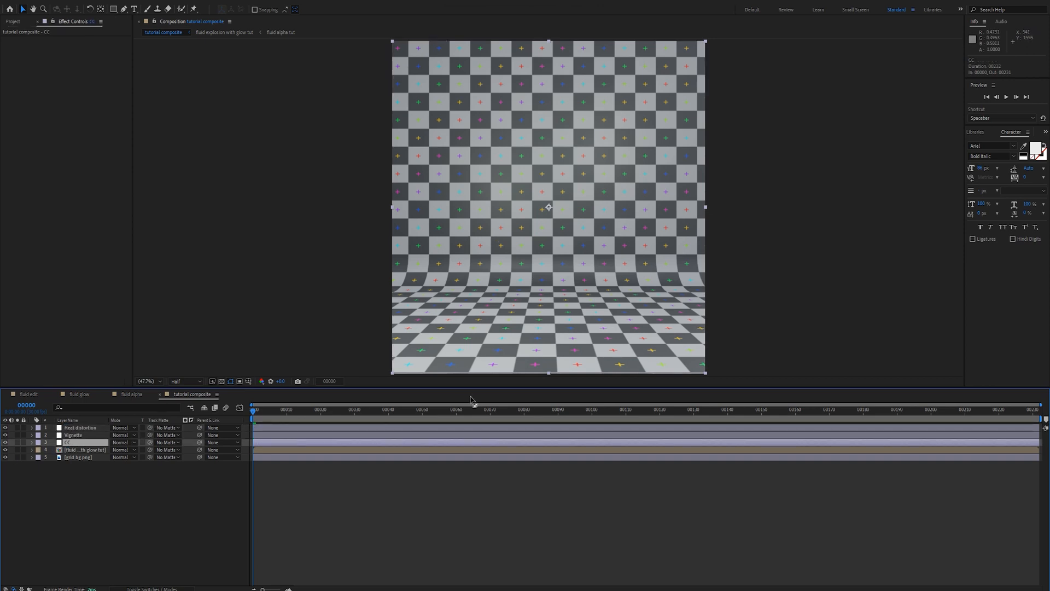
{"action": "left_click_drag", "start_coordinate": [459, 412], "coordinate": [578, 412]}
{"action": "left_click", "coordinate": [95, 166]}
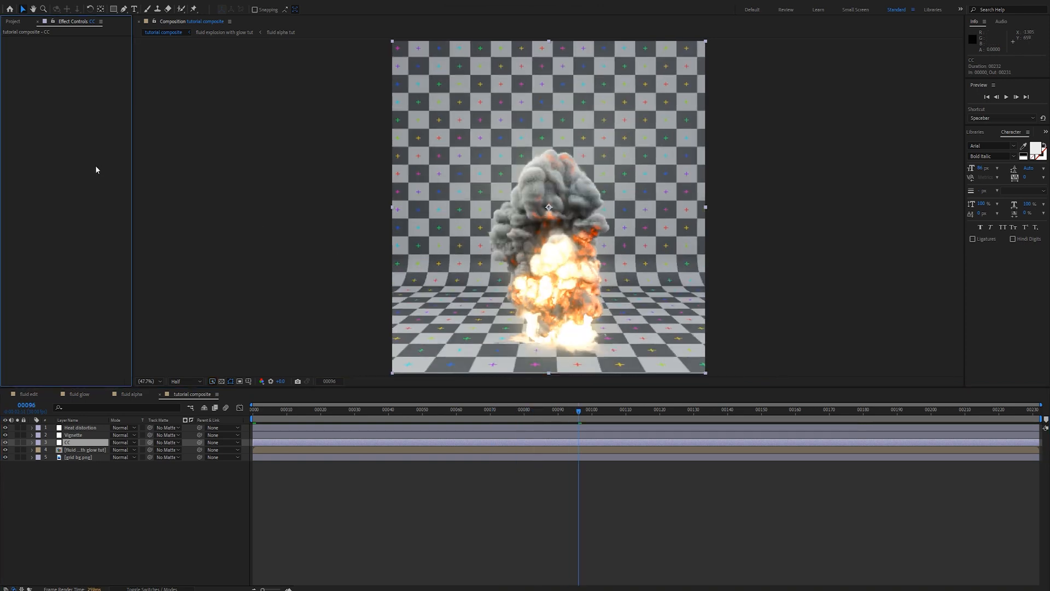
{"action": "key", "text": "ctrl+space"}
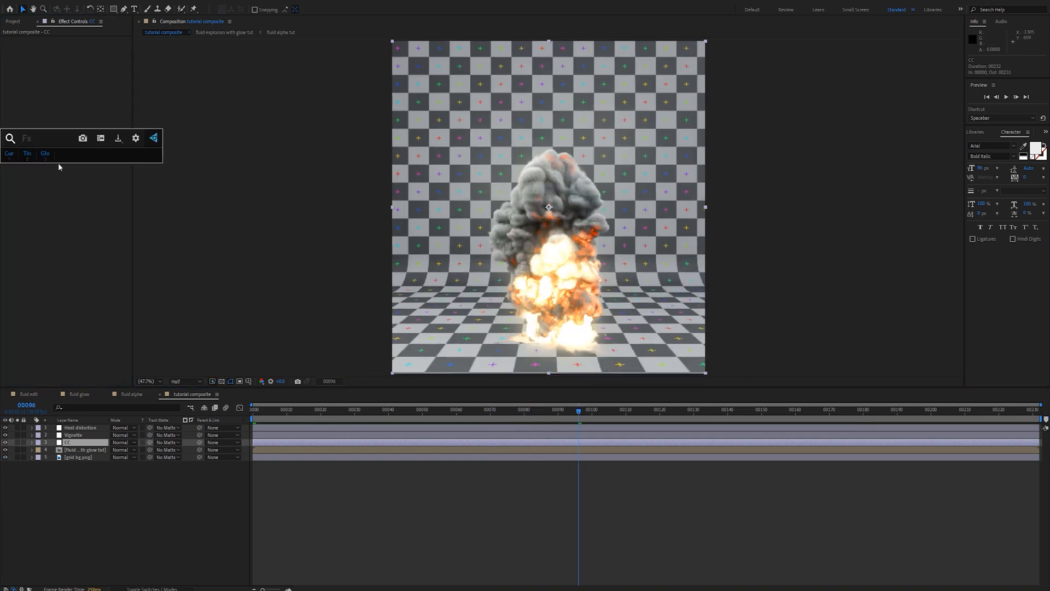
{"action": "key", "text": "1"}
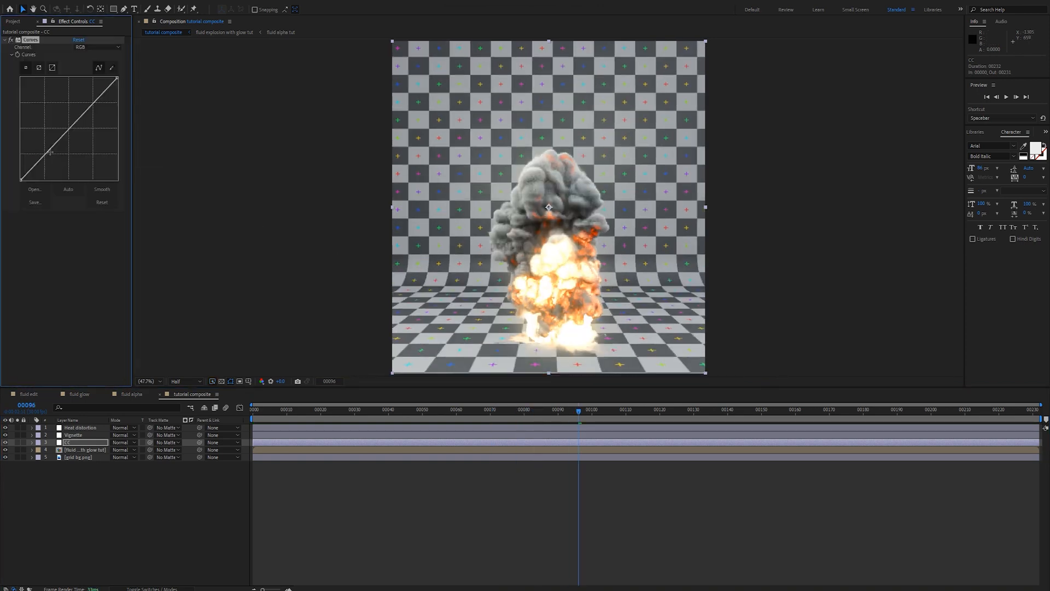
Shape the CC layer's RGB curve into a gentle S, lowering the shadows and slightly raising the highlights
{"action": "left_click_drag", "start_coordinate": [48, 151], "coordinate": [47, 161]}
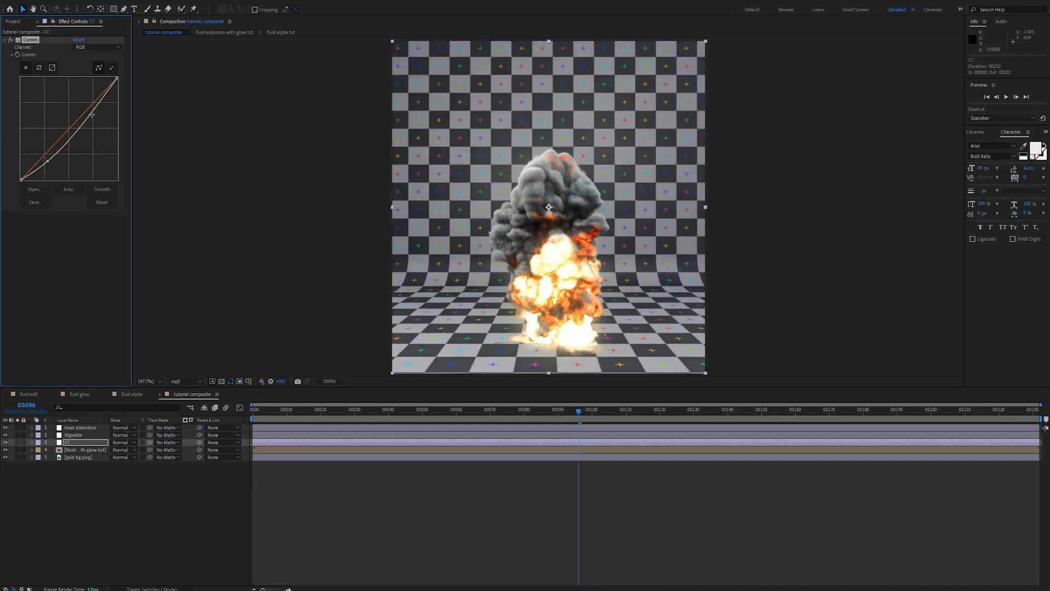
{"action": "left_click_drag", "start_coordinate": [92, 115], "coordinate": [92, 103]}
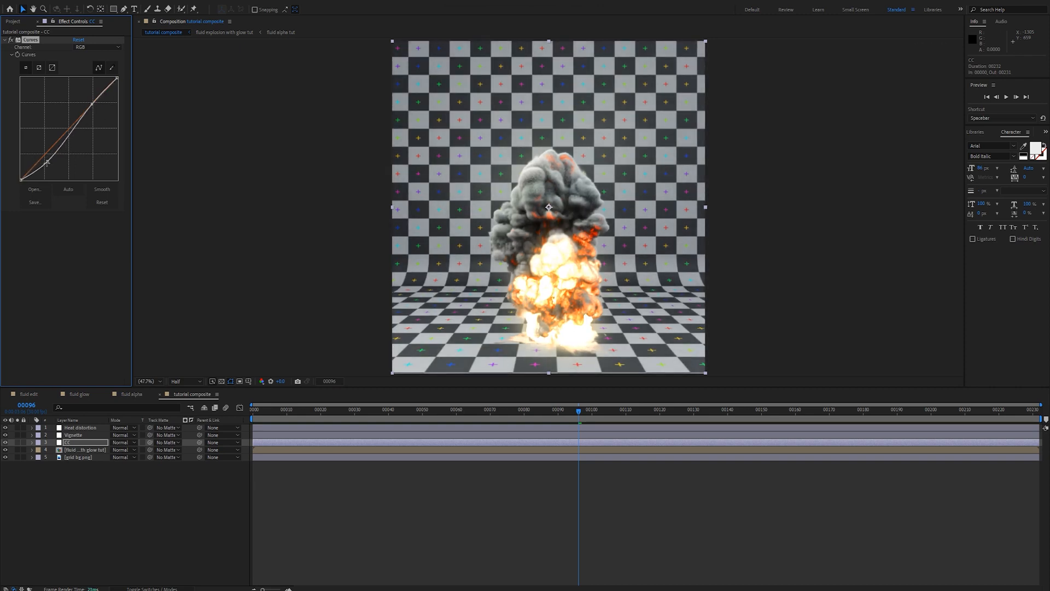
{"action": "left_click_drag", "start_coordinate": [47, 162], "coordinate": [45, 160]}
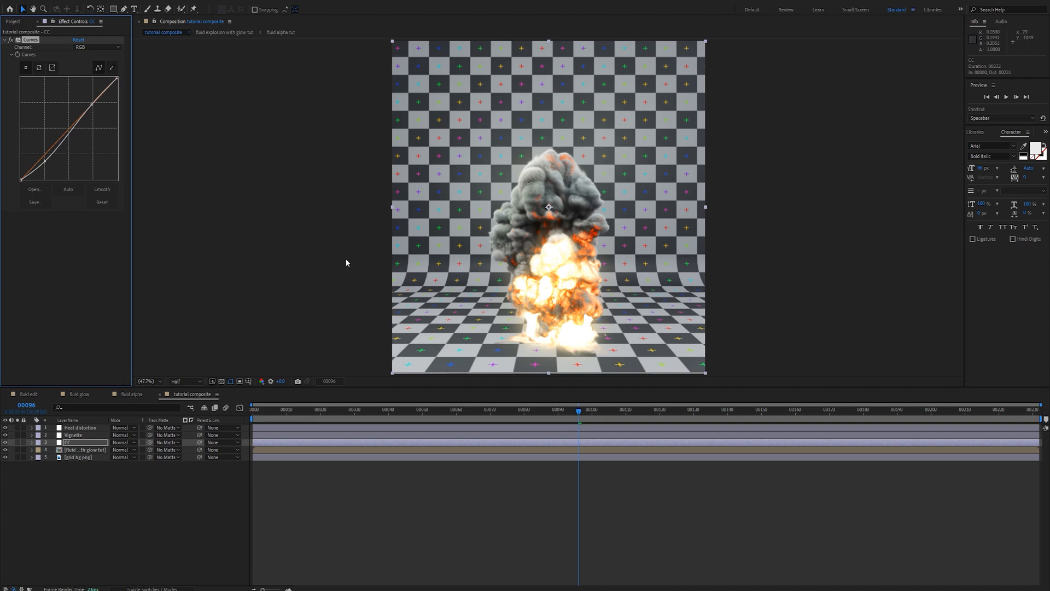
Add a Tint effect to the CC layer, try a tint amount of 15%, and settle on 13%
{"action": "left_click", "coordinate": [64, 248]}
{"action": "key", "text": "ctrl+space"}
{"action": "type", "text": "tint"}
{"action": "key", "text": "Return"}
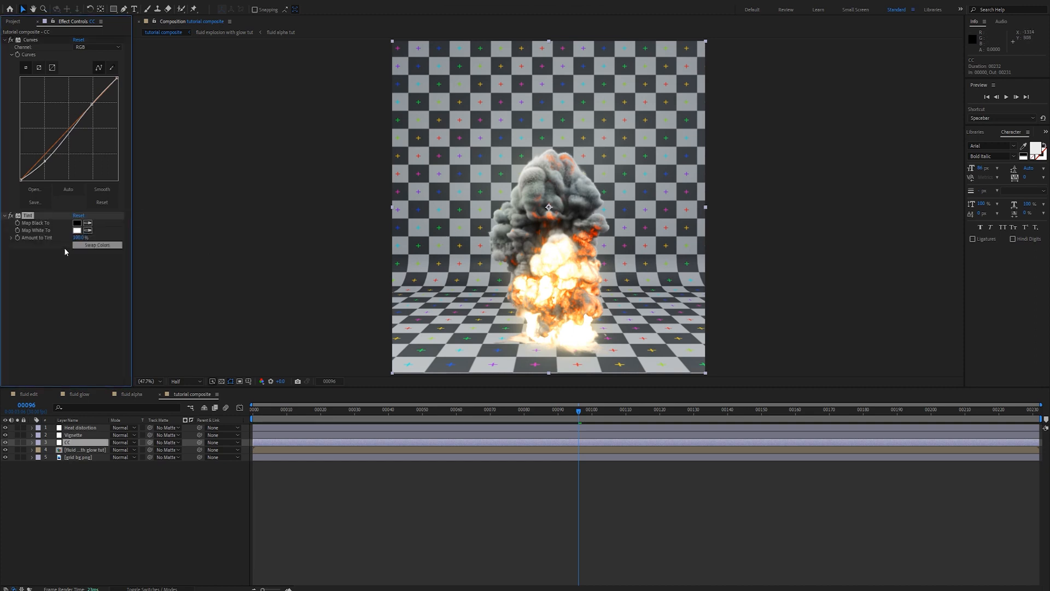
{"action": "left_click", "coordinate": [79, 237]}
{"action": "type", "text": "15"}
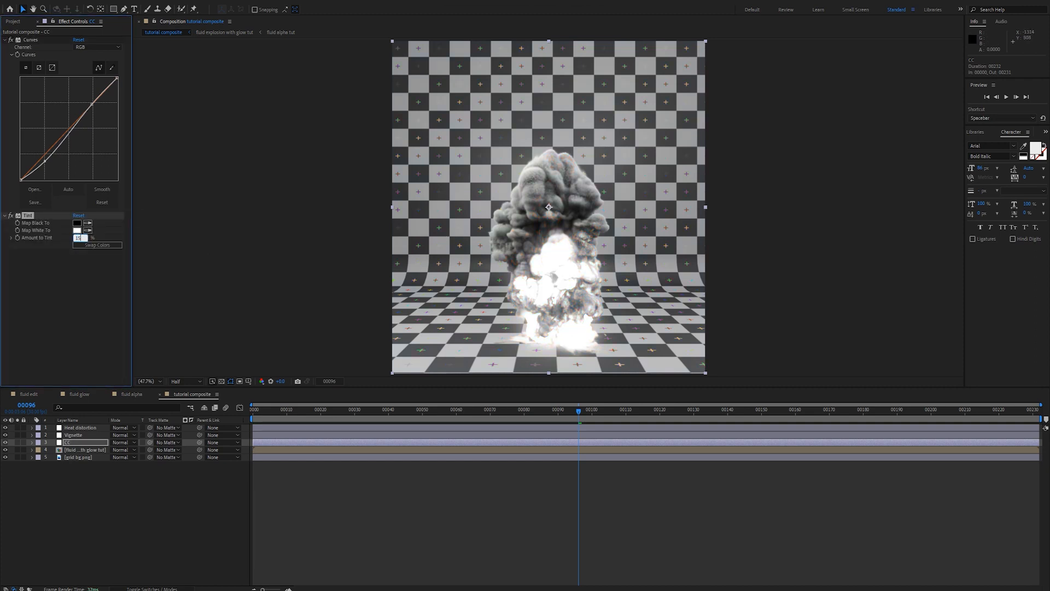
{"action": "key", "text": "Return"}
{"action": "left_click", "coordinate": [76, 237]}
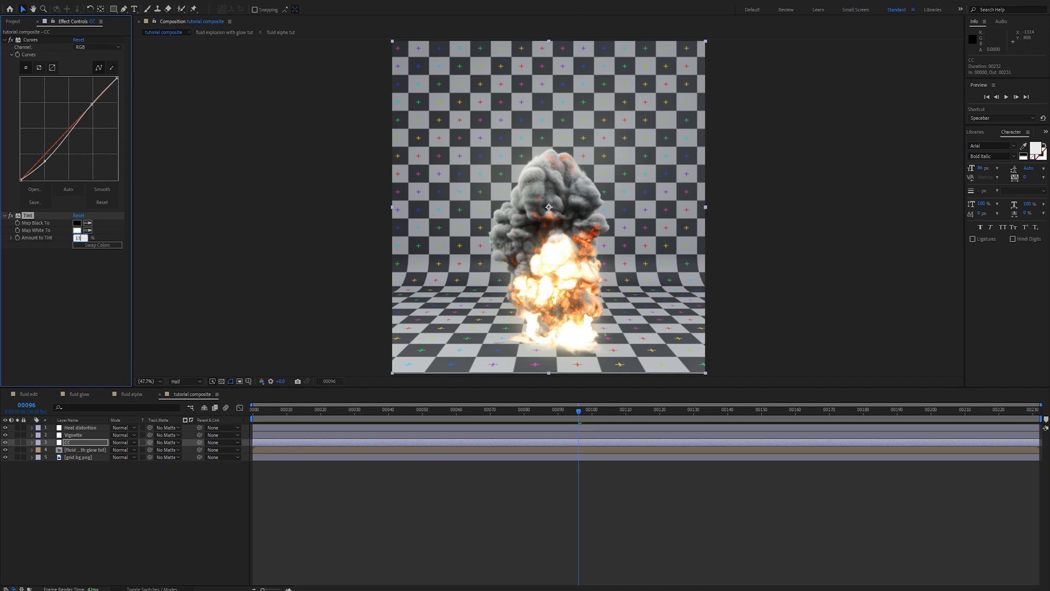
{"action": "type", "text": "13"}
{"action": "key", "text": "Return"}
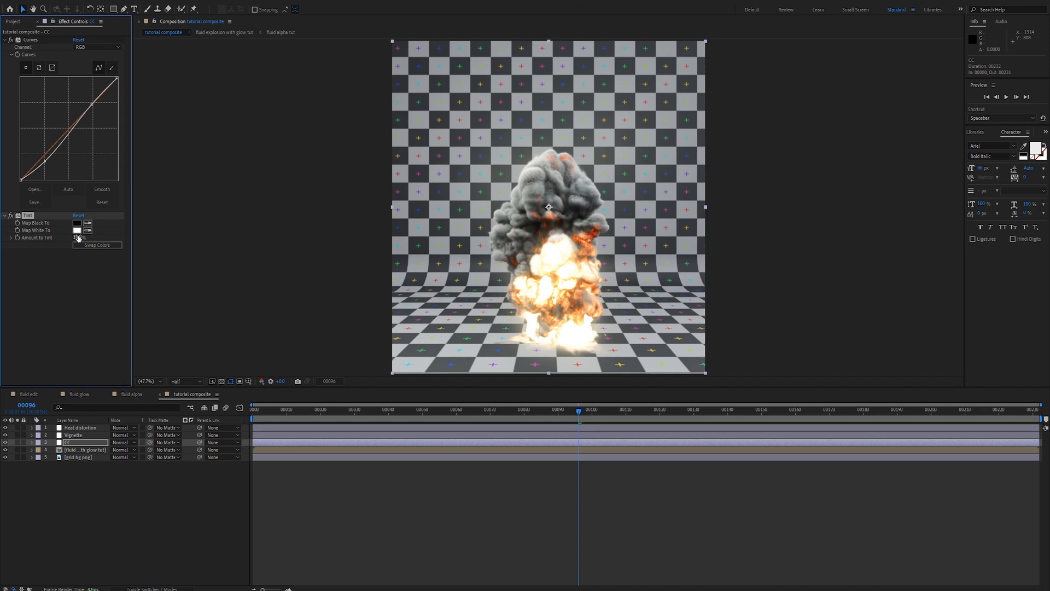
Darken the Vignette layer with a Curves effect pulled down in the midtones and add a full-frame elliptical mask to it
{"action": "left_click", "coordinate": [94, 437]}
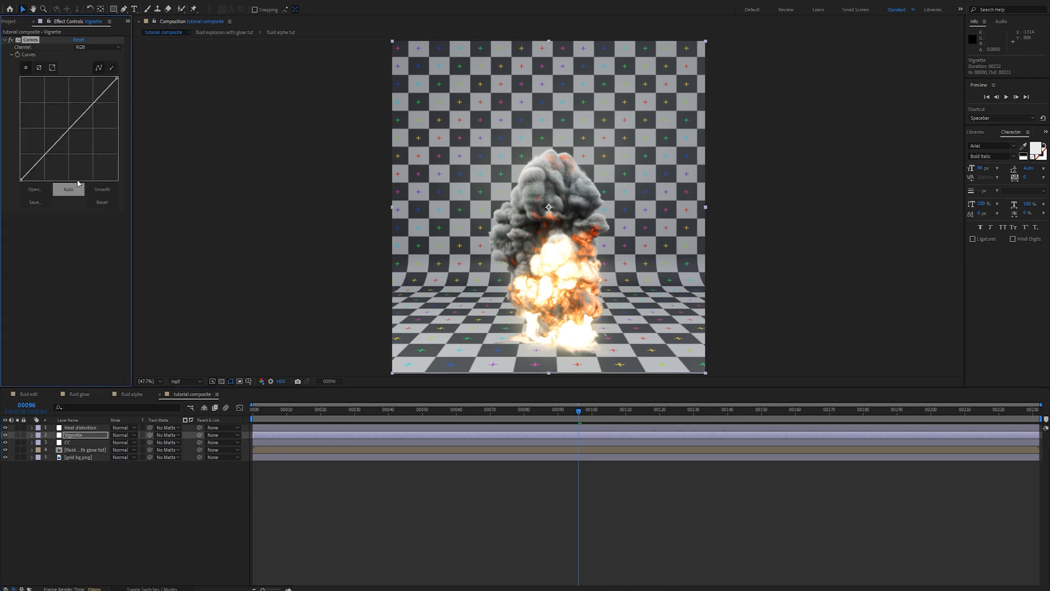
{"action": "left_click_drag", "start_coordinate": [79, 118], "coordinate": [79, 144]}
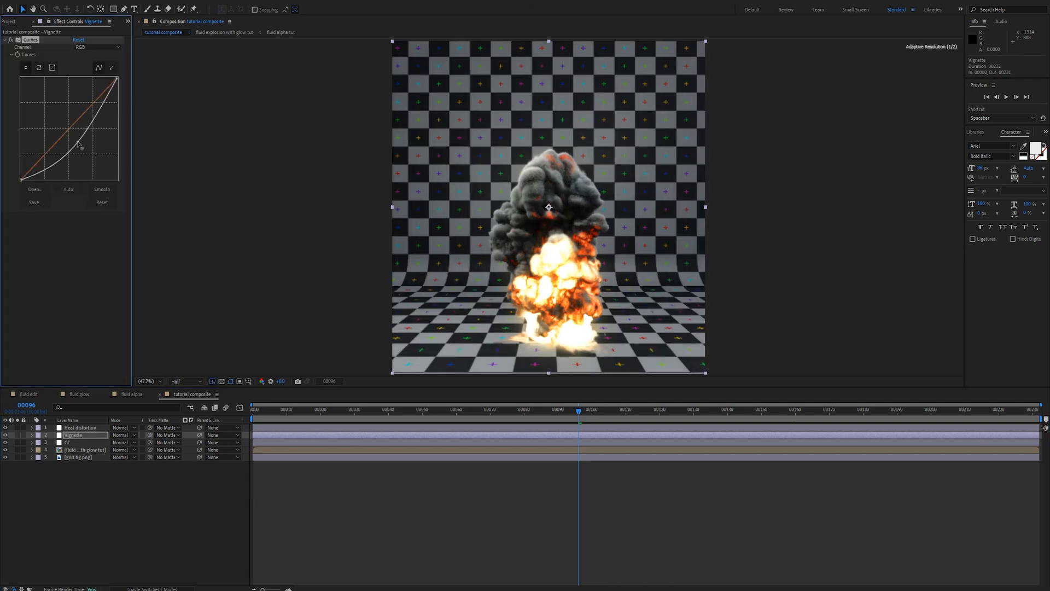
{"action": "left_click", "coordinate": [114, 9]}
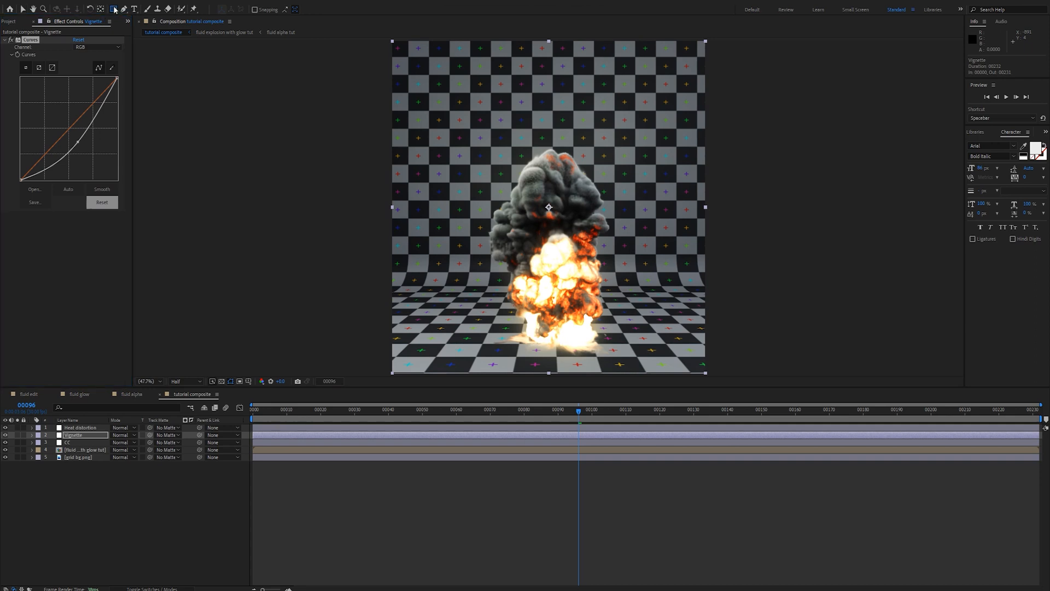
{"action": "left_click_drag", "start_coordinate": [115, 10], "coordinate": [142, 34]}
{"action": "double_click", "coordinate": [113, 9]}
{"action": "key", "text": "v"}
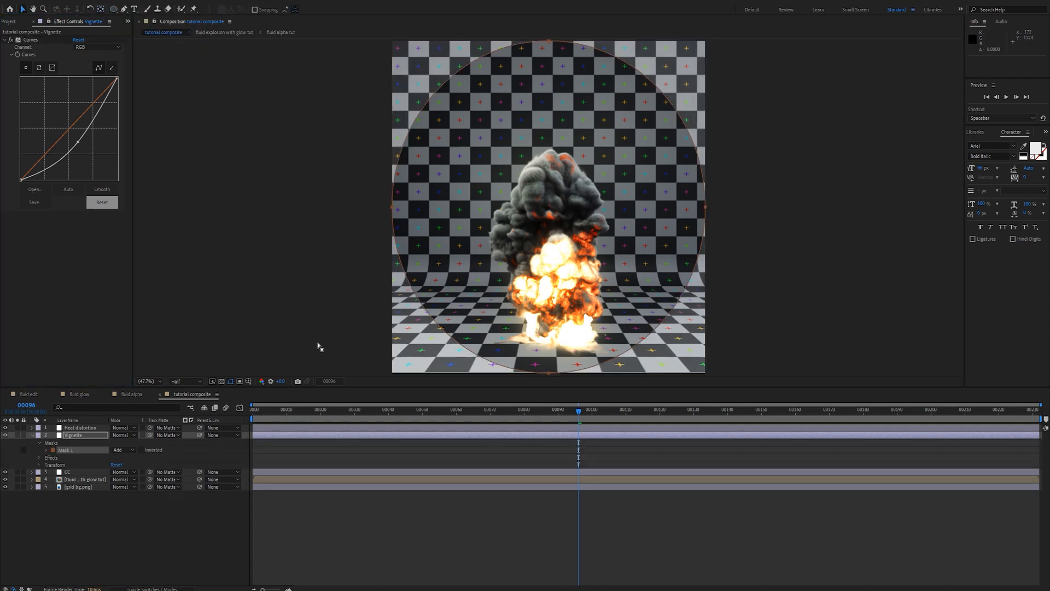
Set the Vignette mask to Subtract with a 550 px feather and slightly ease the darkening of the layer's RGB curve
{"action": "left_click", "coordinate": [126, 449]}
{"action": "left_click", "coordinate": [124, 475]}
{"action": "key", "text": "f"}
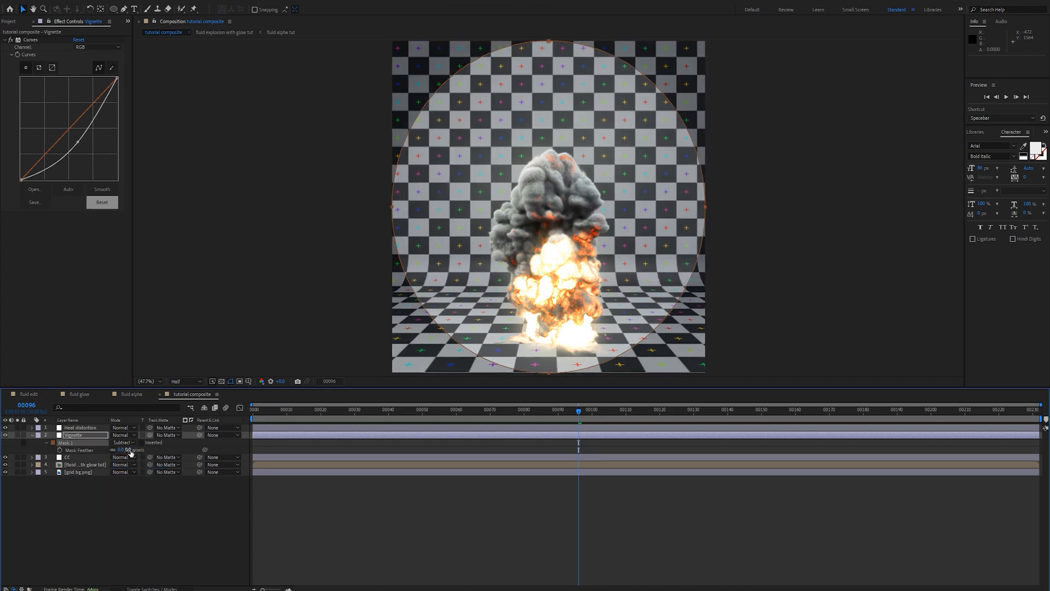
{"action": "left_click_drag", "start_coordinate": [129, 450], "coordinate": [330, 442]}
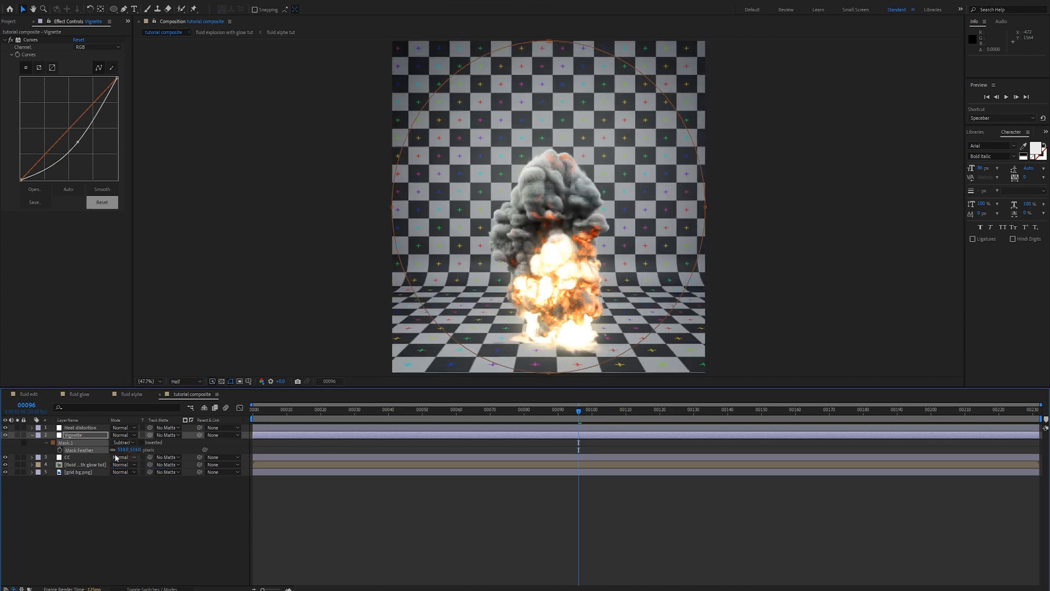
{"action": "left_click", "coordinate": [135, 449]}
{"action": "type", "text": "550"}
{"action": "key", "text": "Return"}
{"action": "left_click_drag", "start_coordinate": [78, 142], "coordinate": [74, 140]}
{"action": "left_click", "coordinate": [134, 364]}
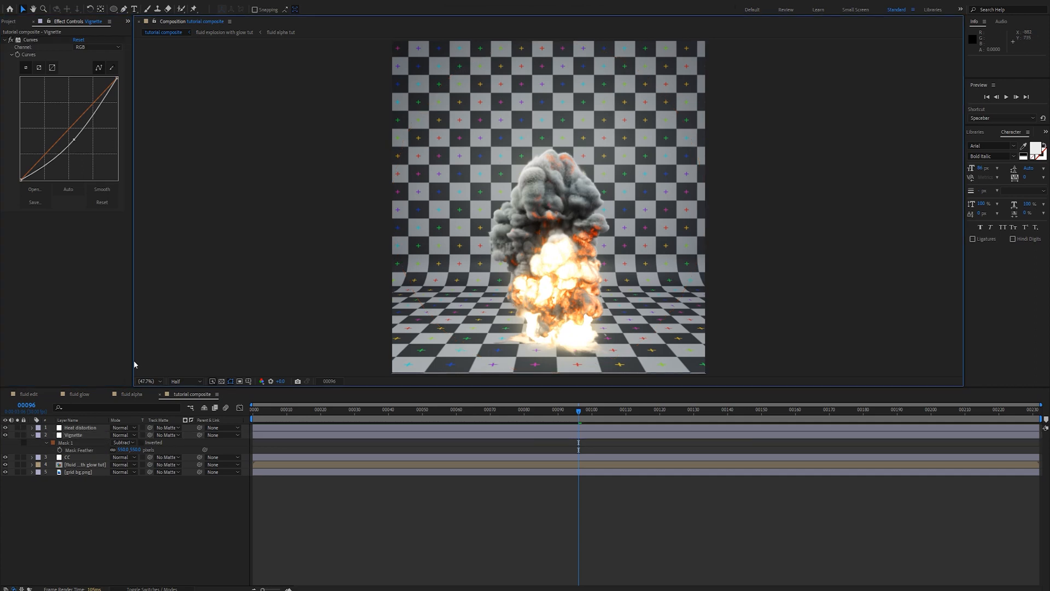
Add a Heat Distortion effect to the Heat distortion adjustment layer
{"action": "left_click", "coordinate": [82, 427]}
{"action": "key", "text": "ctrl+space"}
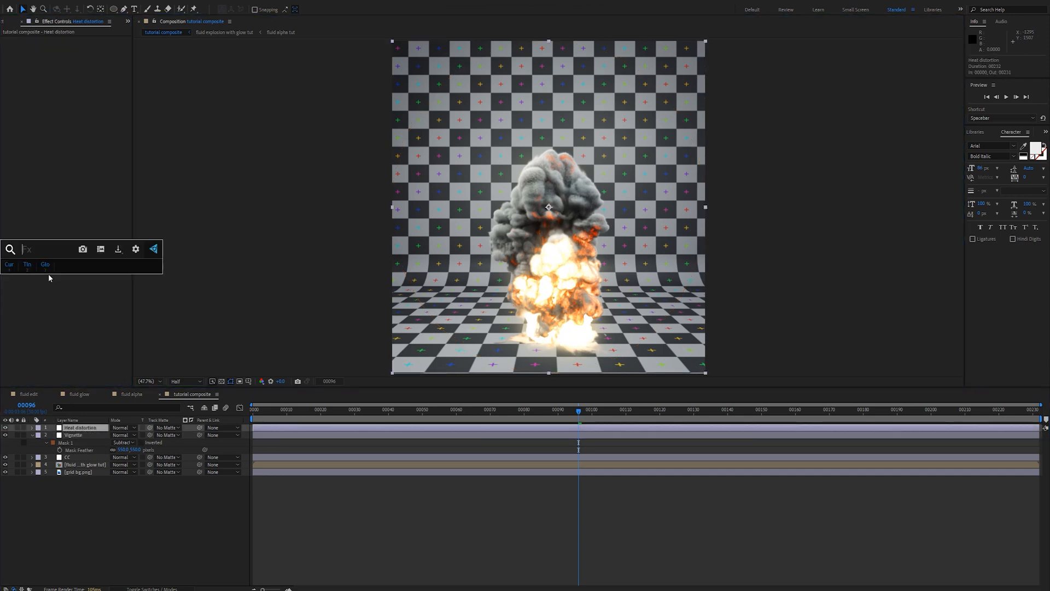
{"action": "type", "text": "heat"}
{"action": "key", "text": "Return"}
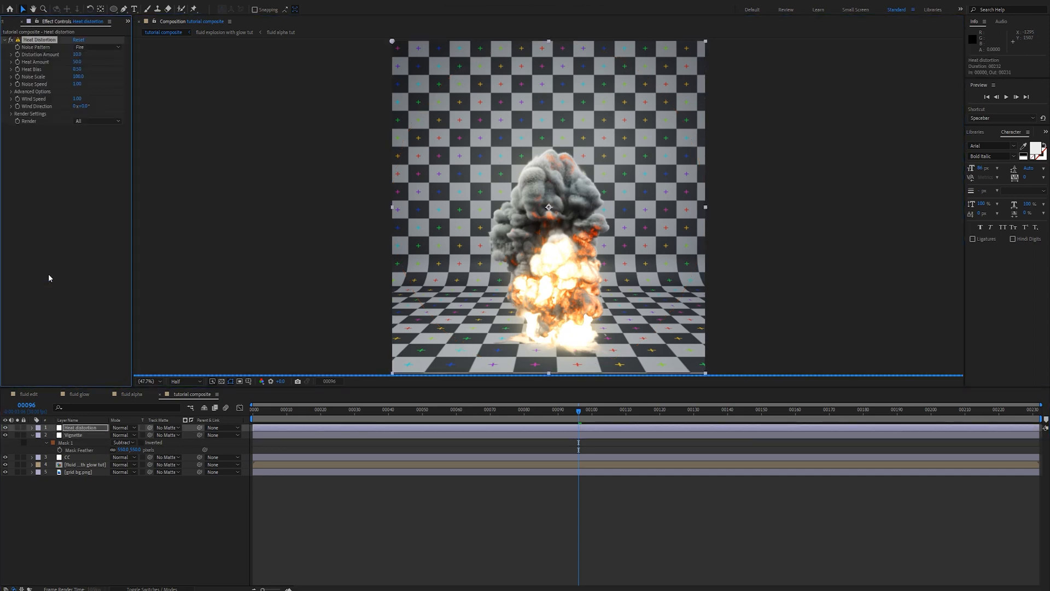
Raise the heat bias slightly, try a distortion amount of 20, and settle on 15
{"action": "left_click_drag", "start_coordinate": [534, 220], "coordinate": [479, 206]}
{"action": "scroll", "coordinate": [479, 206], "scroll_direction": "up", "scroll_amount": 1}
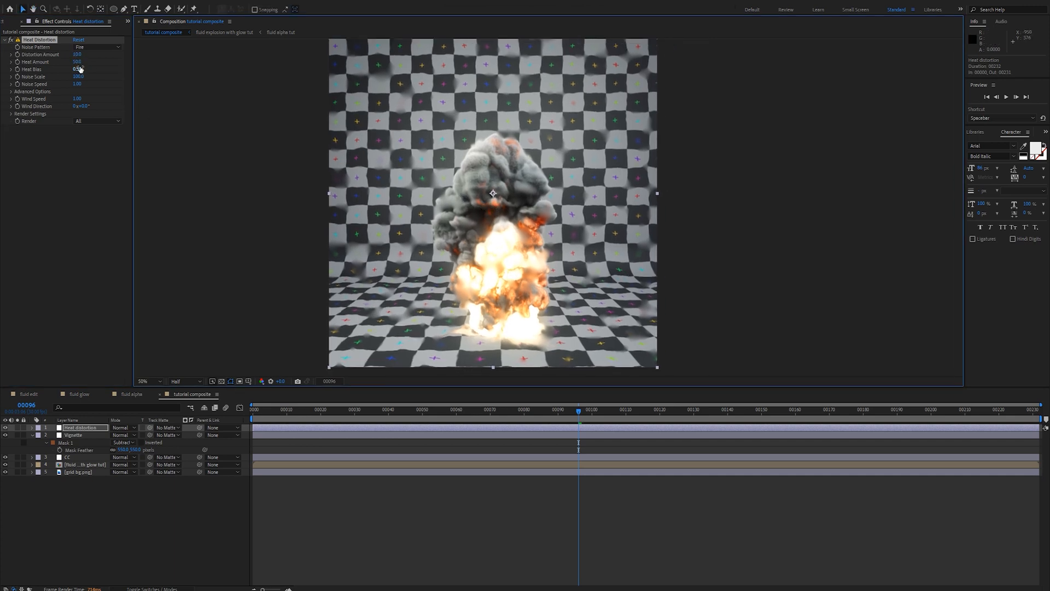
{"action": "left_click_drag", "start_coordinate": [78, 70], "coordinate": [86, 70]}
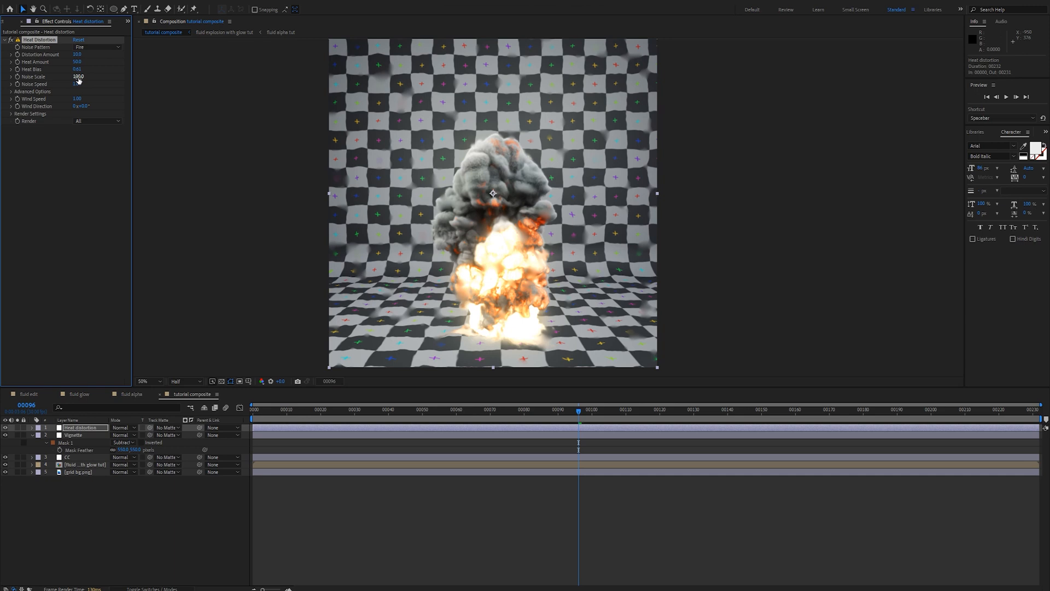
{"action": "left_click", "coordinate": [77, 55]}
{"action": "type", "text": "20"}
{"action": "key", "text": "Return"}
{"action": "left_click", "coordinate": [77, 54]}
{"action": "key", "text": "Return"}
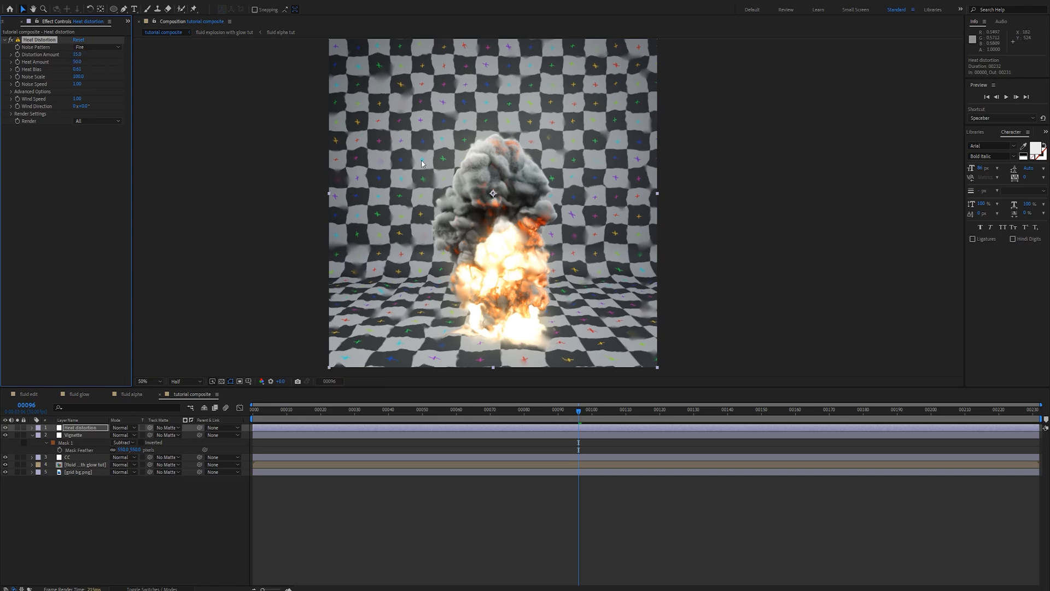
Draw a small elliptical mask around the initial fireball on the Heat distortion layer at frame 2
{"action": "left_click_drag", "start_coordinate": [322, 414], "coordinate": [248, 418]}
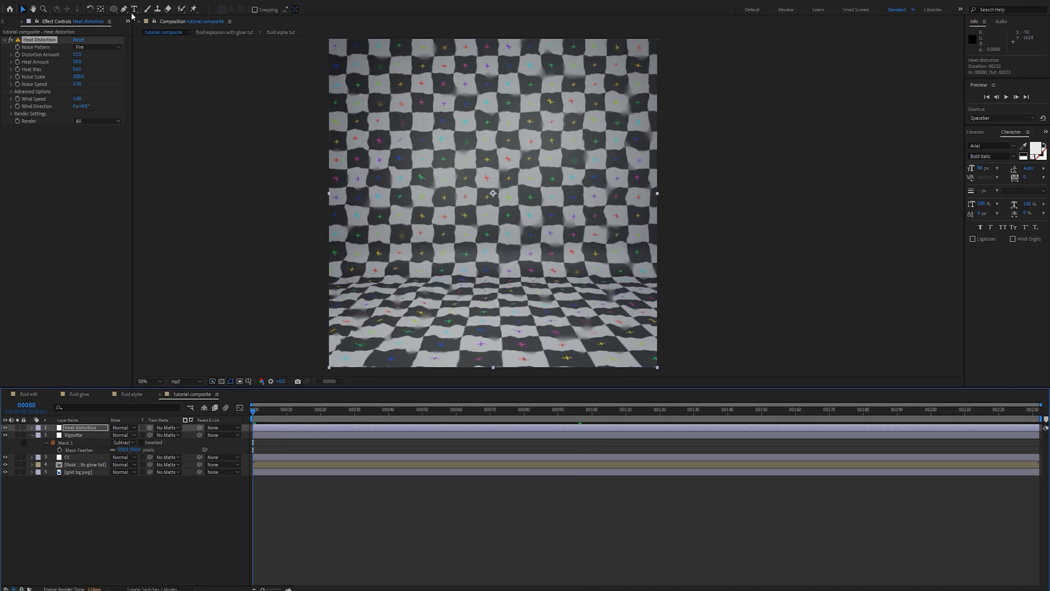
{"action": "key", "text": "q"}
{"action": "left_click_drag", "start_coordinate": [487, 241], "coordinate": [435, 216]}
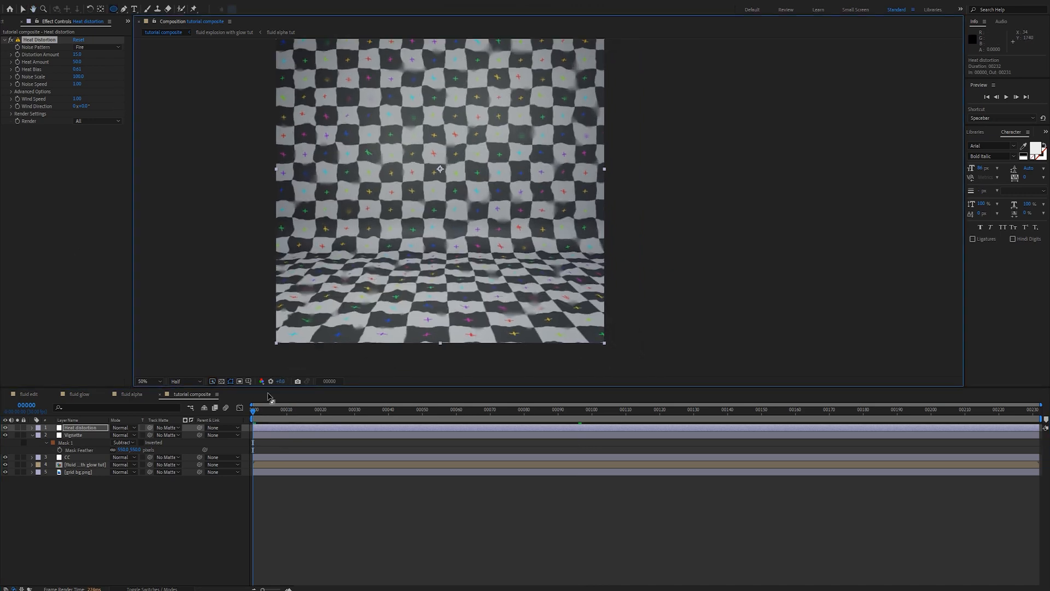
{"action": "key", "text": "space"}
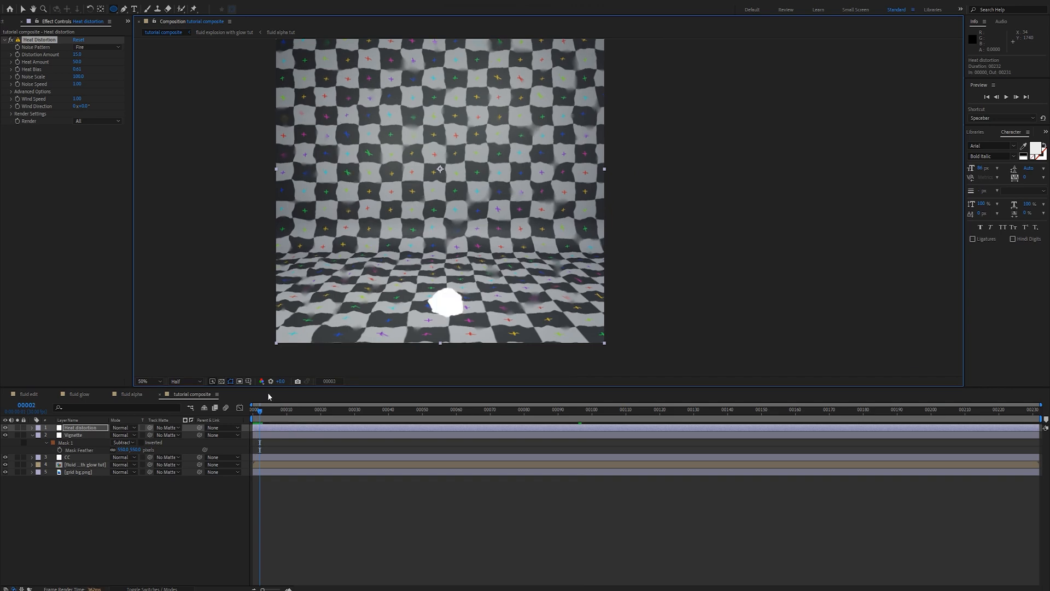
{"action": "key", "text": "Page_Up"}
{"action": "left_click_drag", "start_coordinate": [423, 278], "coordinate": [472, 318]}
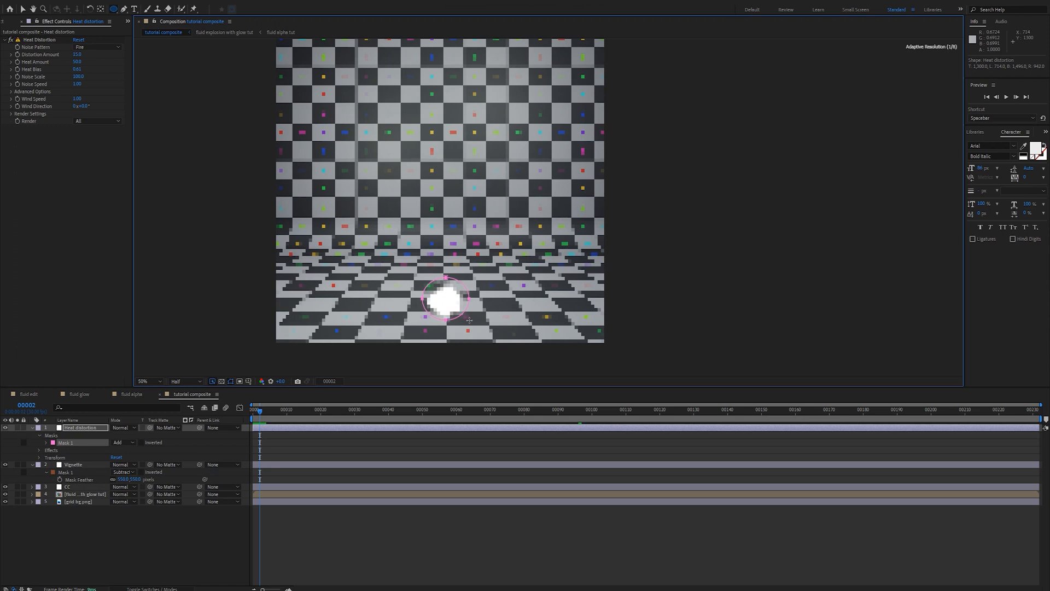
Try to move the layer's anchor point down onto the fireball with the Pan Behind tool
{"action": "left_click", "coordinate": [99, 8]}
{"action": "scroll", "coordinate": [454, 221], "scroll_direction": "down", "scroll_amount": 2}
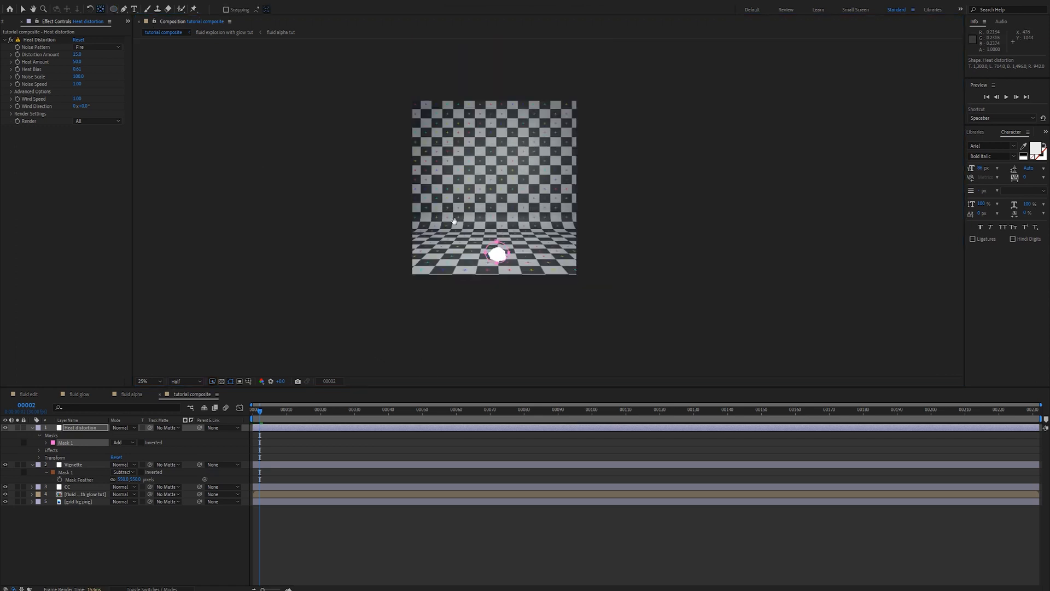
{"action": "left_click_drag", "start_coordinate": [454, 220], "coordinate": [441, 237]}
{"action": "left_click_drag", "start_coordinate": [481, 205], "coordinate": [484, 276]}
{"action": "key", "text": "ctrl+z"}
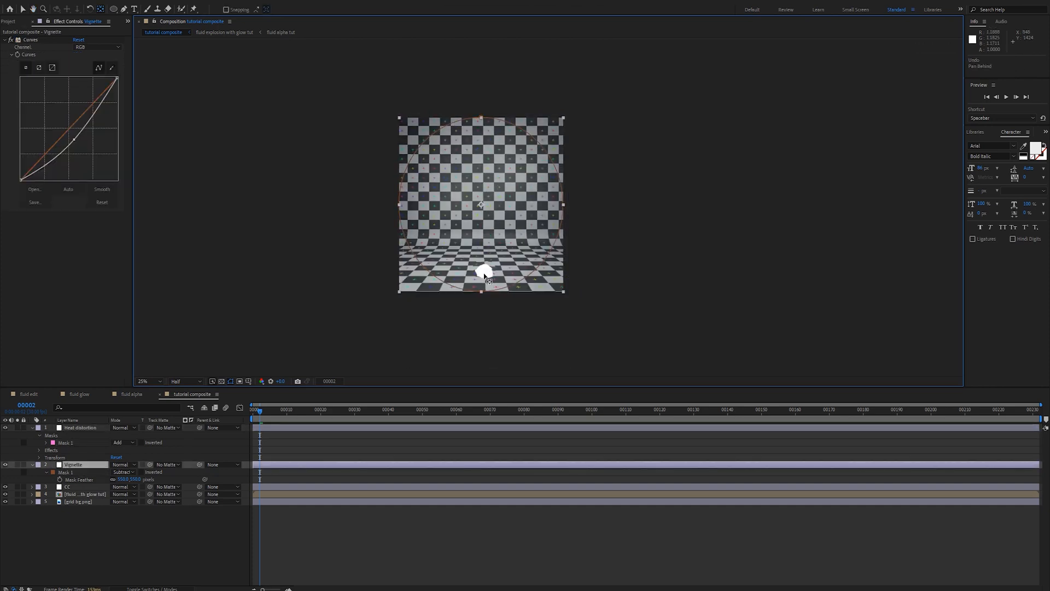
{"action": "left_click", "coordinate": [90, 428]}
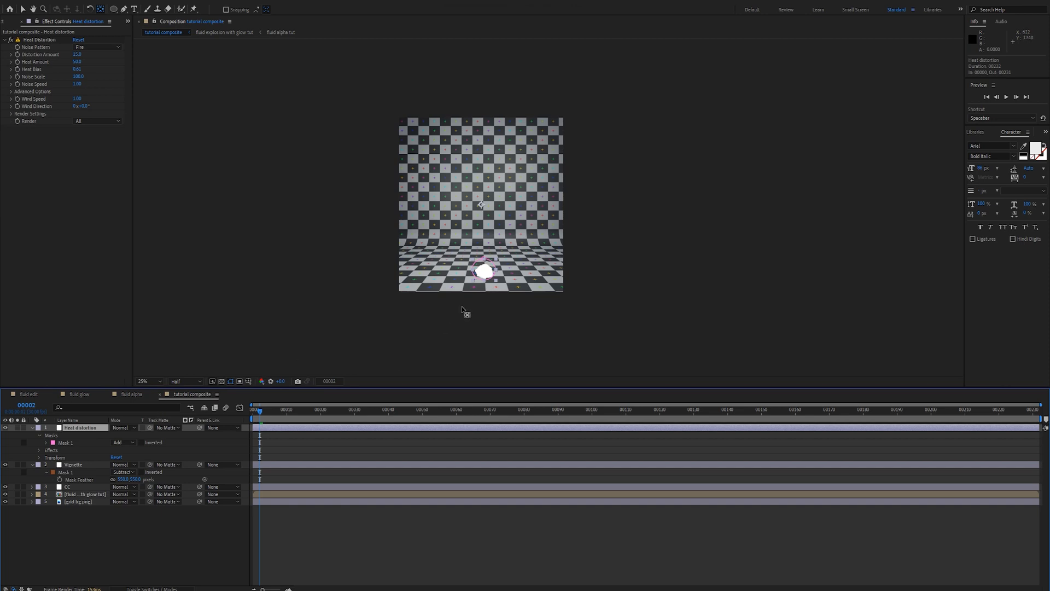
{"action": "key", "text": "v"}
{"action": "left_click", "coordinate": [498, 307]}
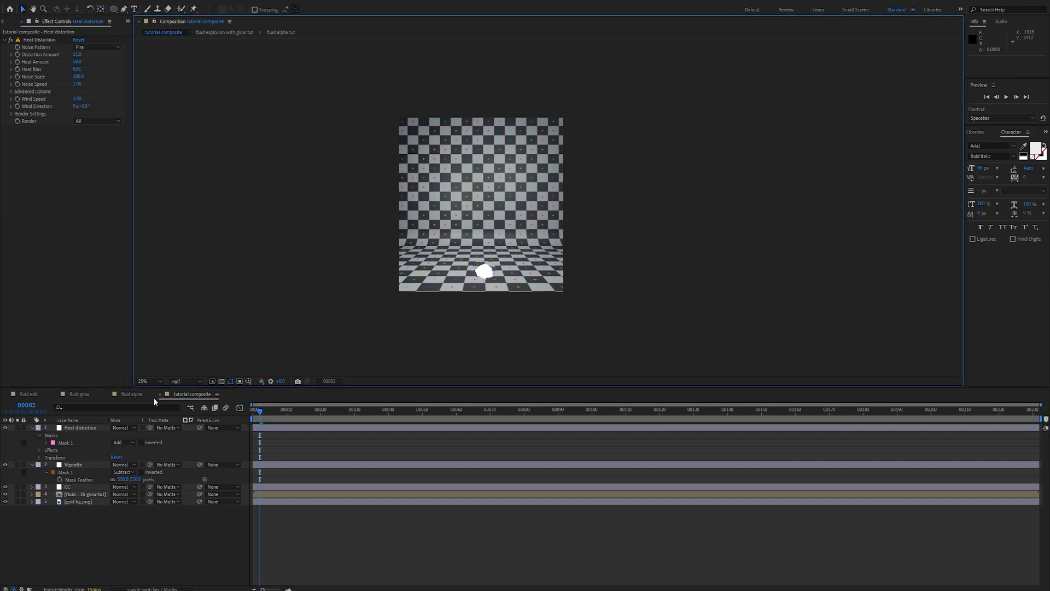
Start keyframing the mask path of the Heat distortion layer at frame 2
{"action": "left_click", "coordinate": [82, 427]}
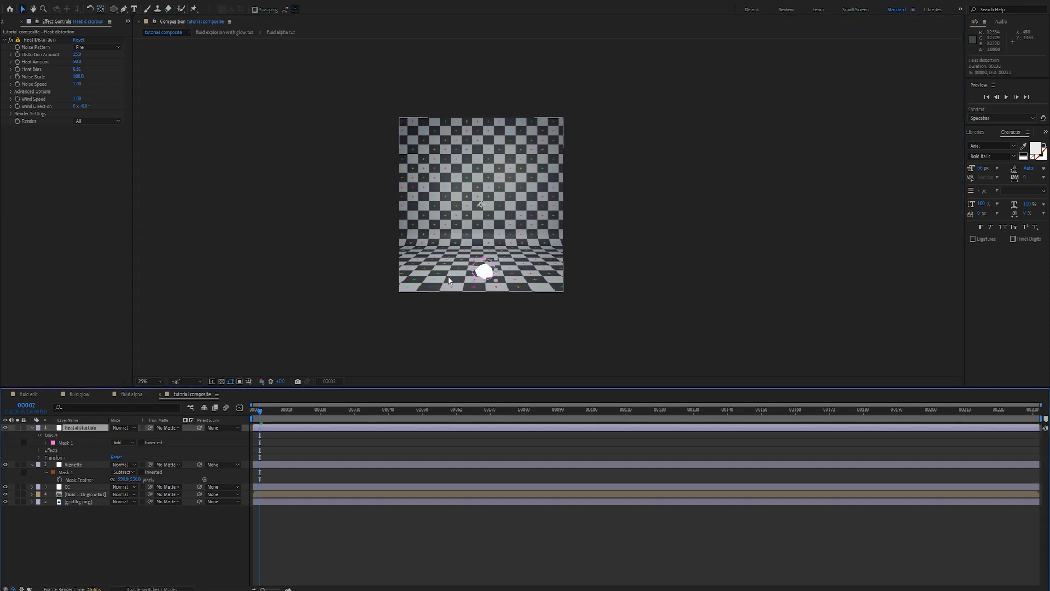
{"action": "scroll", "coordinate": [394, 344], "scroll_direction": "up", "scroll_amount": 4}
{"action": "scroll", "coordinate": [393, 345], "scroll_direction": "down", "scroll_amount": 2}
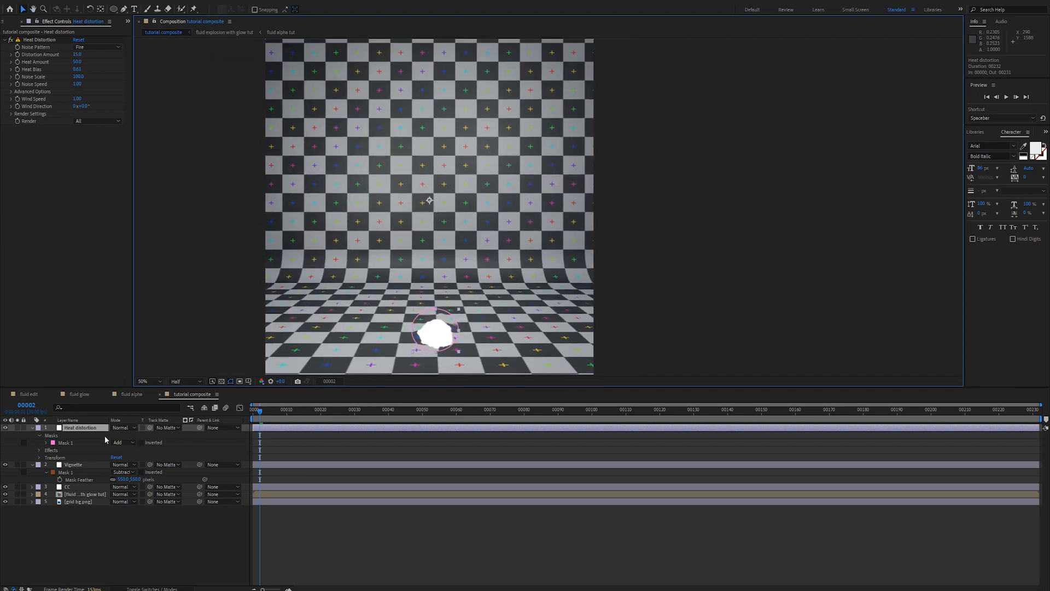
{"action": "key", "text": "m"}
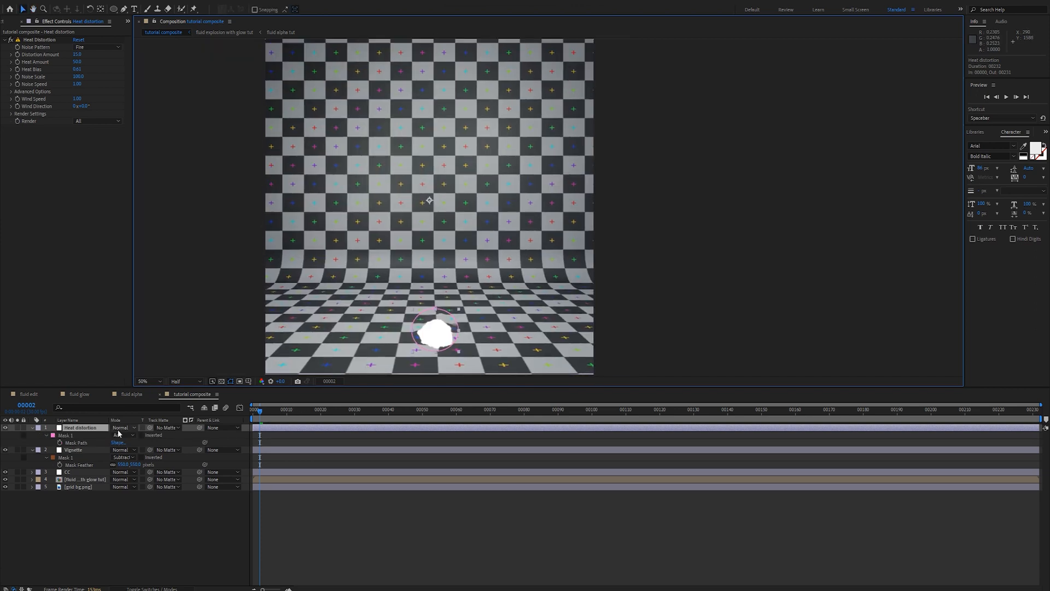
{"action": "left_click", "coordinate": [61, 443]}
Enlarge the heat distortion mask at frame 60 into a wide ellipse surrounding the whole explosion
{"action": "left_click_drag", "start_coordinate": [260, 411], "coordinate": [457, 409]}
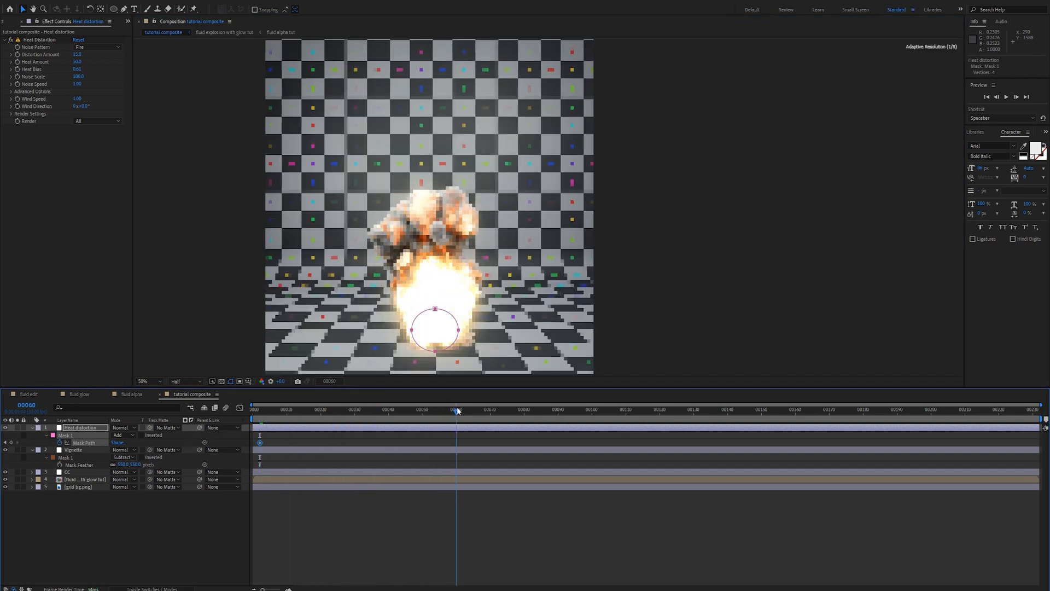
{"action": "double_click", "coordinate": [434, 310]}
{"action": "left_click_drag", "start_coordinate": [435, 309], "coordinate": [441, 167]}
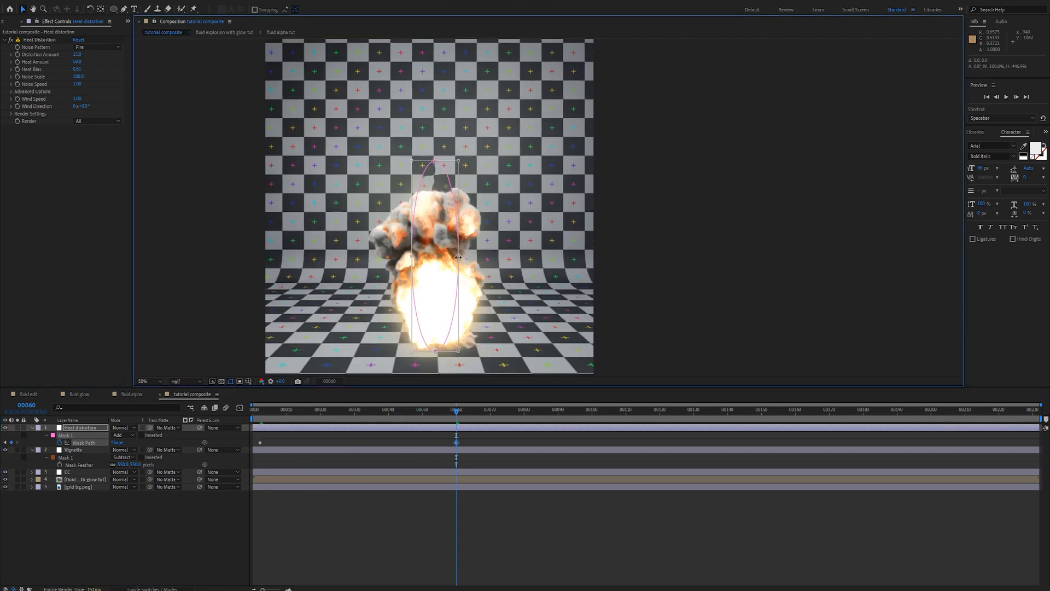
{"action": "left_click_drag", "start_coordinate": [458, 257], "coordinate": [535, 256]}
{"action": "left_click_drag", "start_coordinate": [413, 256], "coordinate": [345, 256]}
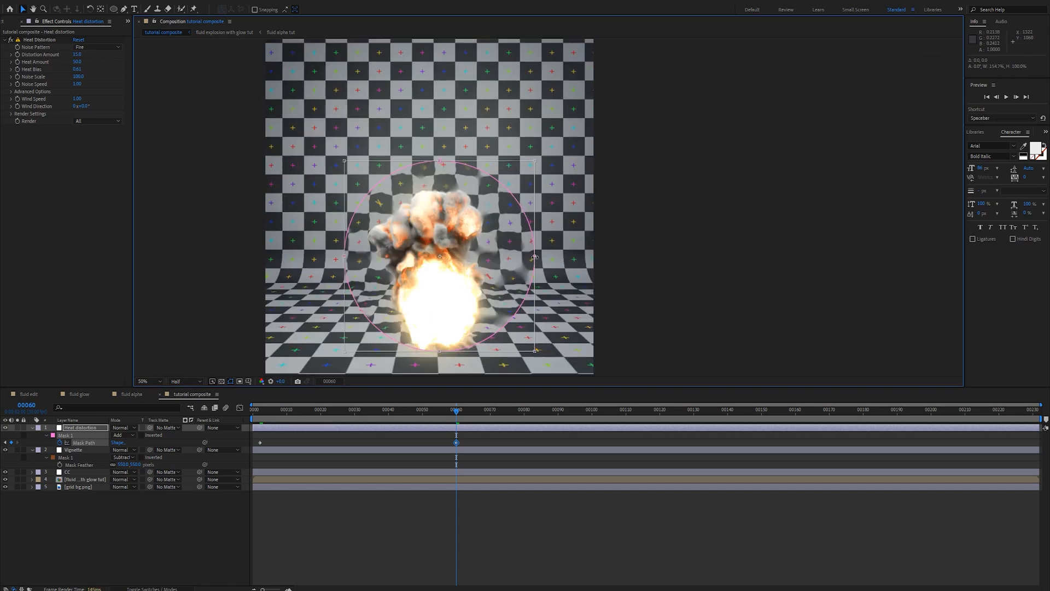
{"action": "left_click_drag", "start_coordinate": [533, 257], "coordinate": [507, 256]}
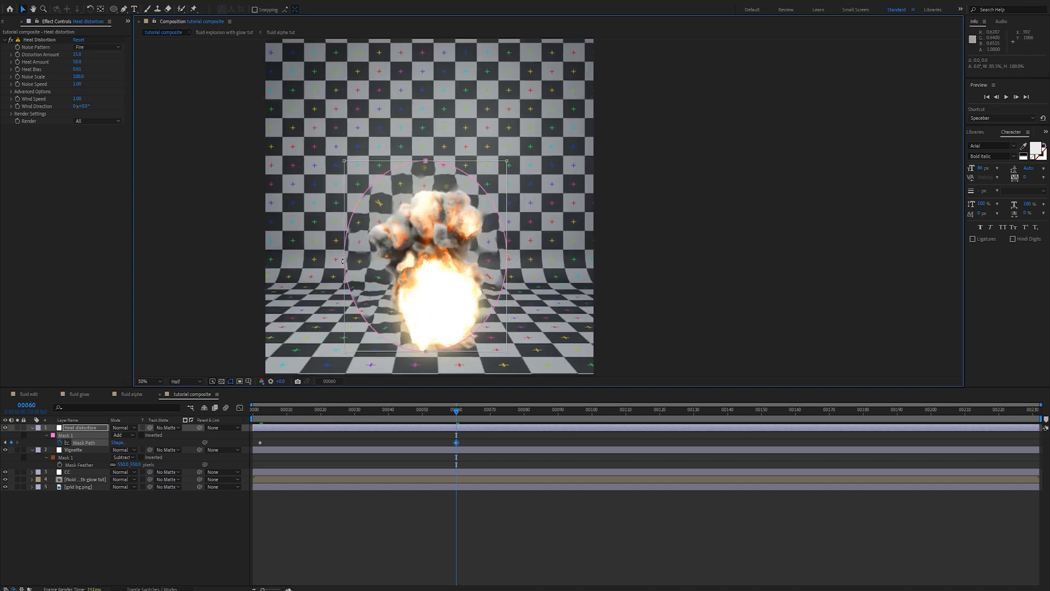
{"action": "left_click_drag", "start_coordinate": [344, 256], "coordinate": [358, 252]}
{"action": "key", "text": "ctrl+z"}
{"action": "key", "text": "Escape"}
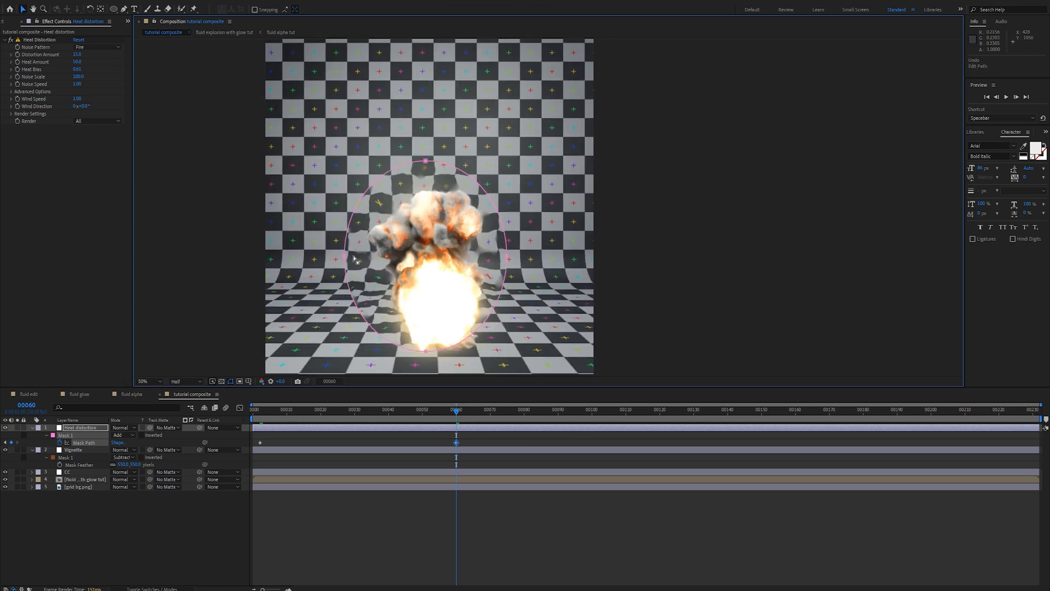
{"action": "double_click", "coordinate": [344, 257]}
{"action": "left_click_drag", "start_coordinate": [344, 256], "coordinate": [355, 256]}
Stretch the heat distortion mask upward at frame 120 and widen it on both sides to enclose the taller smoke plume
{"action": "left_click_drag", "start_coordinate": [458, 415], "coordinate": [660, 416]}
{"action": "scroll", "coordinate": [497, 263], "scroll_direction": "down", "scroll_amount": 2}
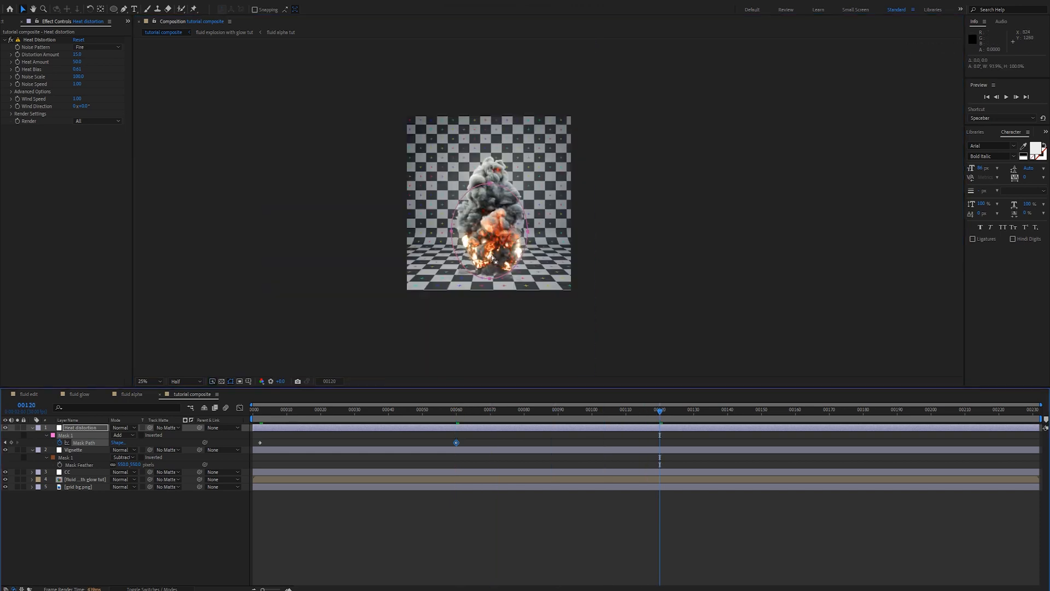
{"action": "left_click_drag", "start_coordinate": [496, 260], "coordinate": [459, 299]}
{"action": "scroll", "coordinate": [438, 250], "scroll_direction": "up", "scroll_amount": 2}
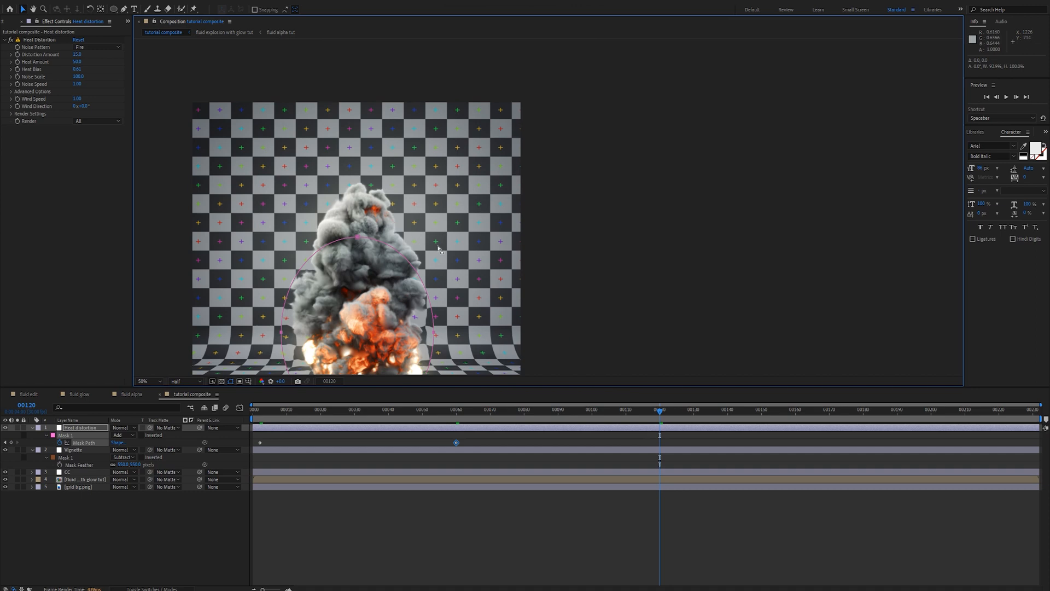
{"action": "double_click", "coordinate": [370, 239]}
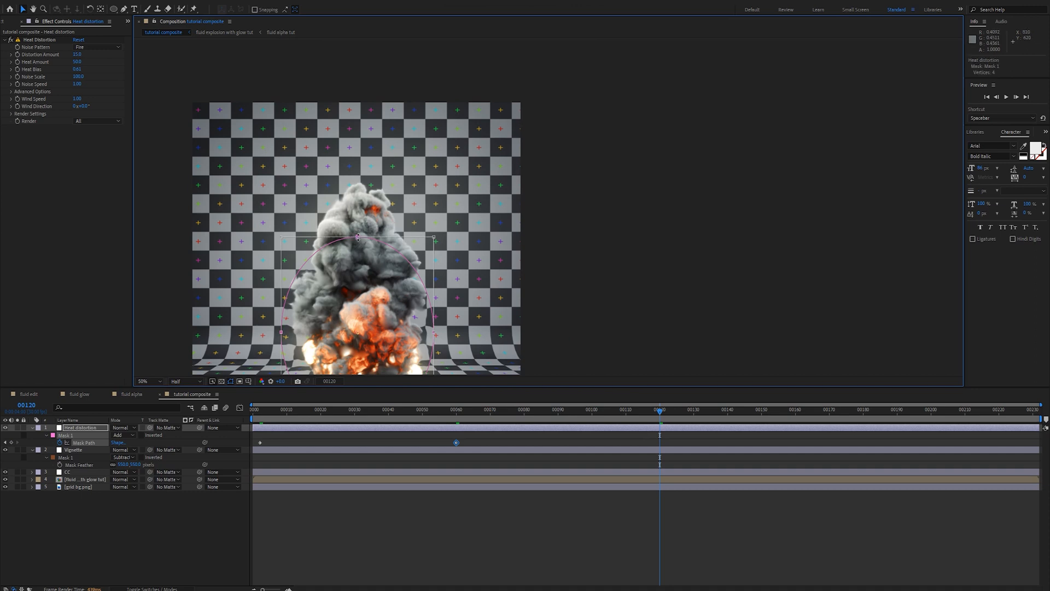
{"action": "left_click_drag", "start_coordinate": [358, 237], "coordinate": [358, 147]}
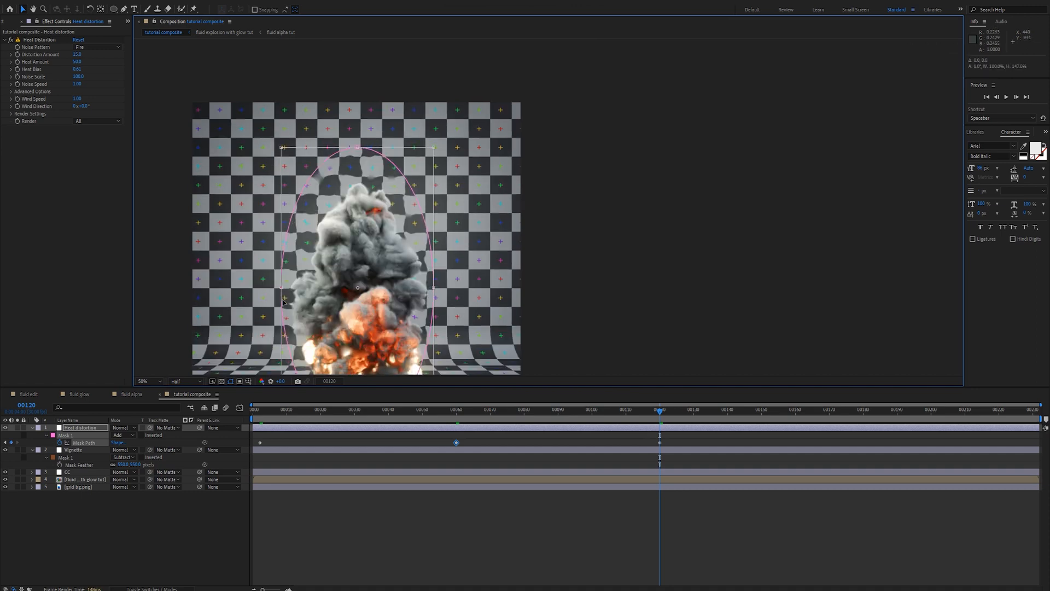
{"action": "left_click_drag", "start_coordinate": [281, 287], "coordinate": [270, 287]}
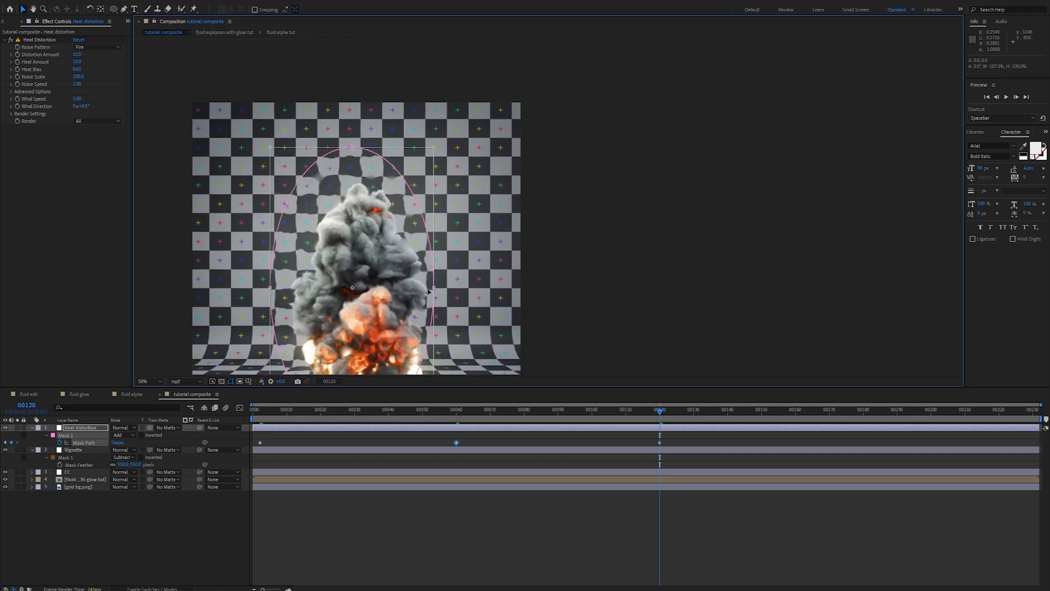
{"action": "left_click_drag", "start_coordinate": [433, 287], "coordinate": [423, 257]}
Enlarge the heat distortion mask at frame 231 in height and width and shift it slightly to enclose the full smoke column
{"action": "scroll", "coordinate": [444, 285], "scroll_direction": "down", "scroll_amount": 1}
{"action": "left_click_drag", "start_coordinate": [680, 416], "coordinate": [1044, 418]}
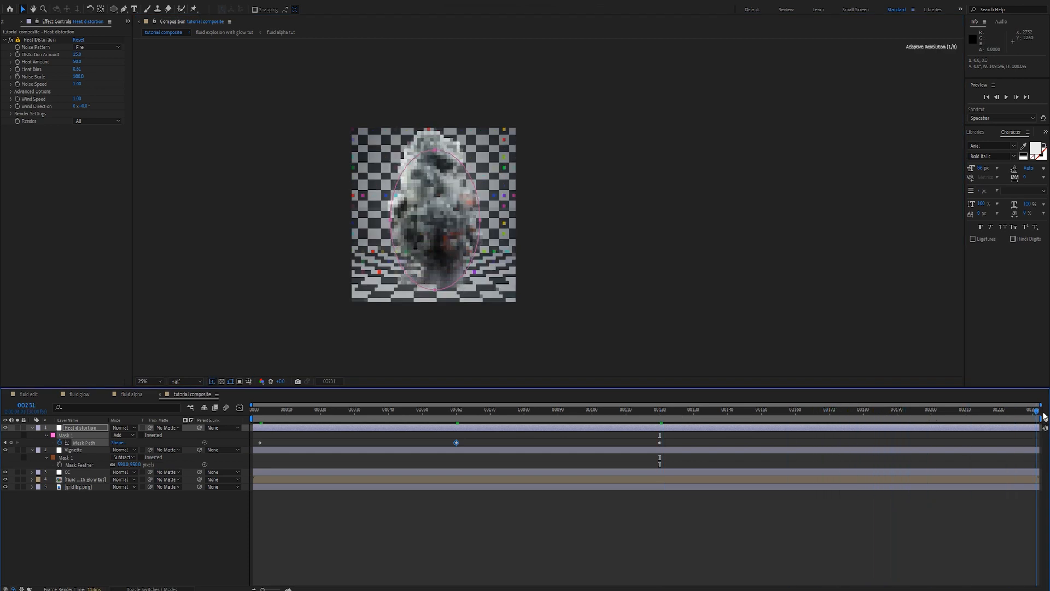
{"action": "double_click", "coordinate": [435, 149]}
{"action": "left_click_drag", "start_coordinate": [434, 149], "coordinate": [435, 113]}
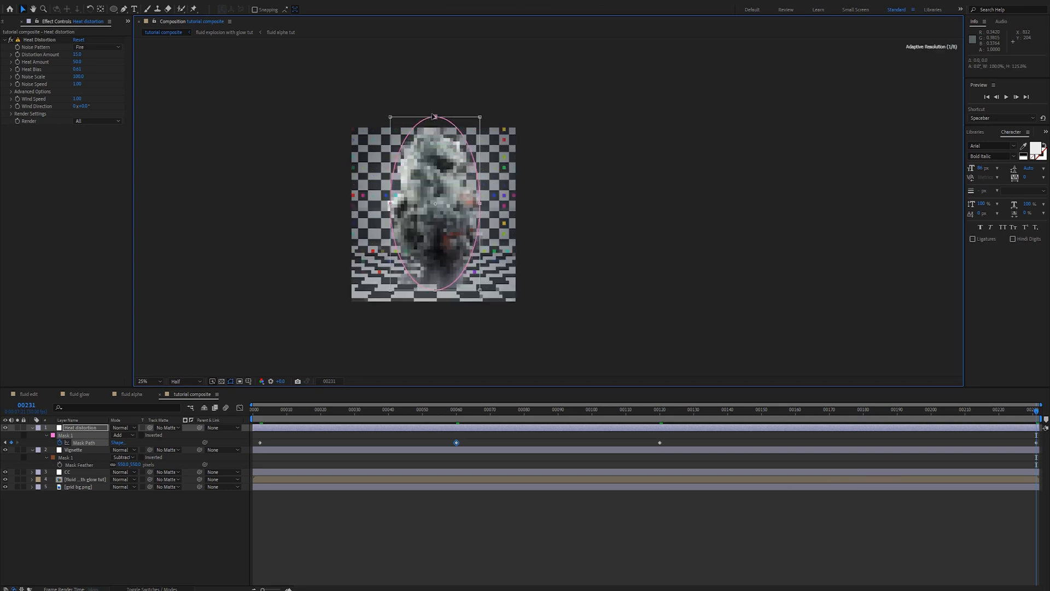
{"action": "left_click_drag", "start_coordinate": [480, 201], "coordinate": [501, 201]}
{"action": "left_click_drag", "start_coordinate": [390, 202], "coordinate": [372, 202]}
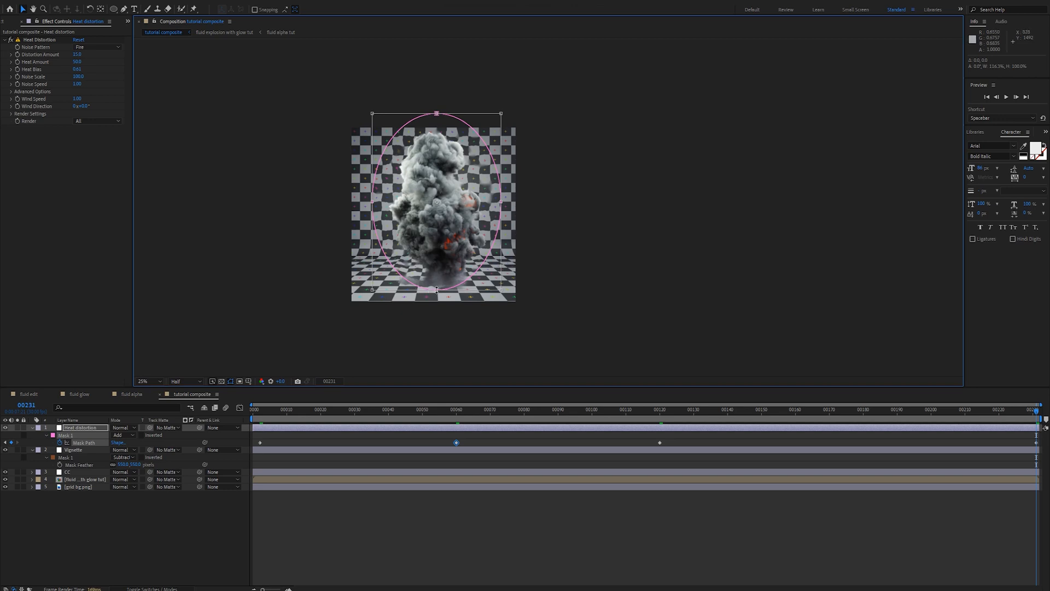
{"action": "left_click_drag", "start_coordinate": [437, 290], "coordinate": [433, 268]}
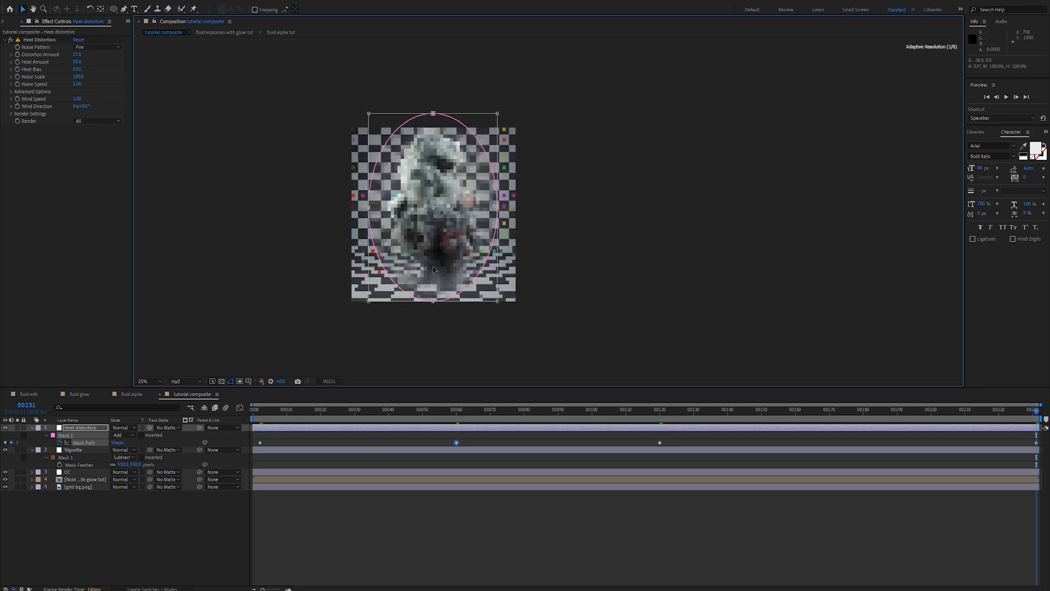
Set the mask feather of the Heat distortion layer to 50 pixels
{"action": "key", "text": "f"}
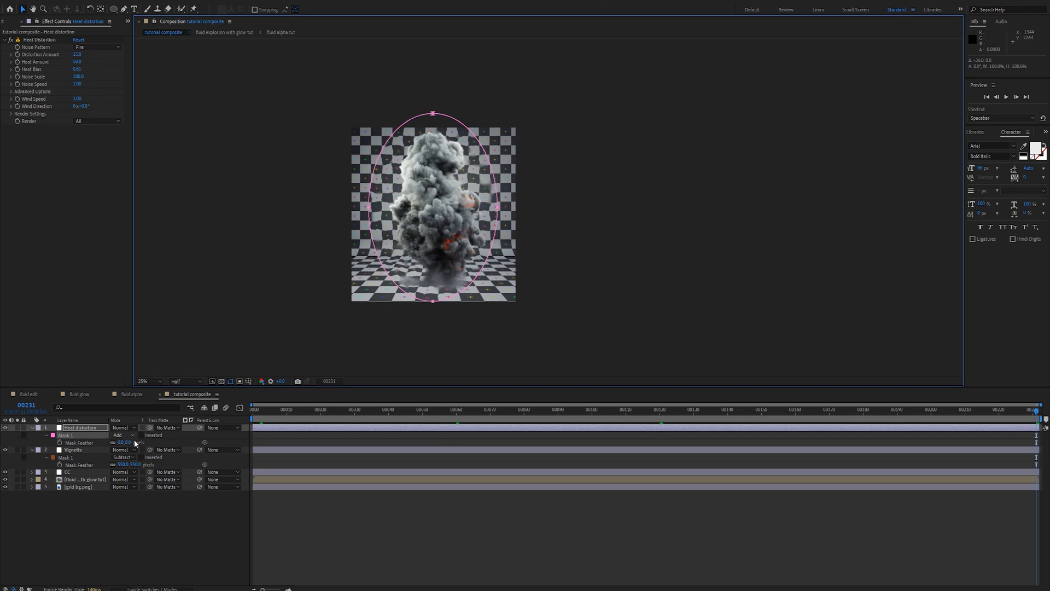
{"action": "left_click", "coordinate": [132, 442]}
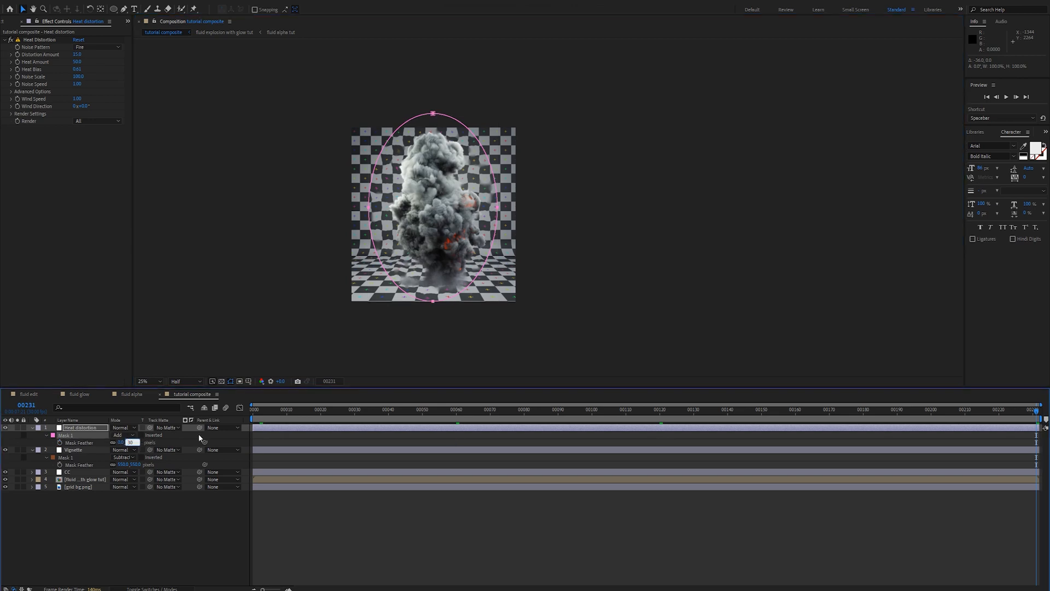
{"action": "key", "text": "Return"}
{"action": "scroll", "coordinate": [332, 214], "scroll_direction": "up", "scroll_amount": 2}
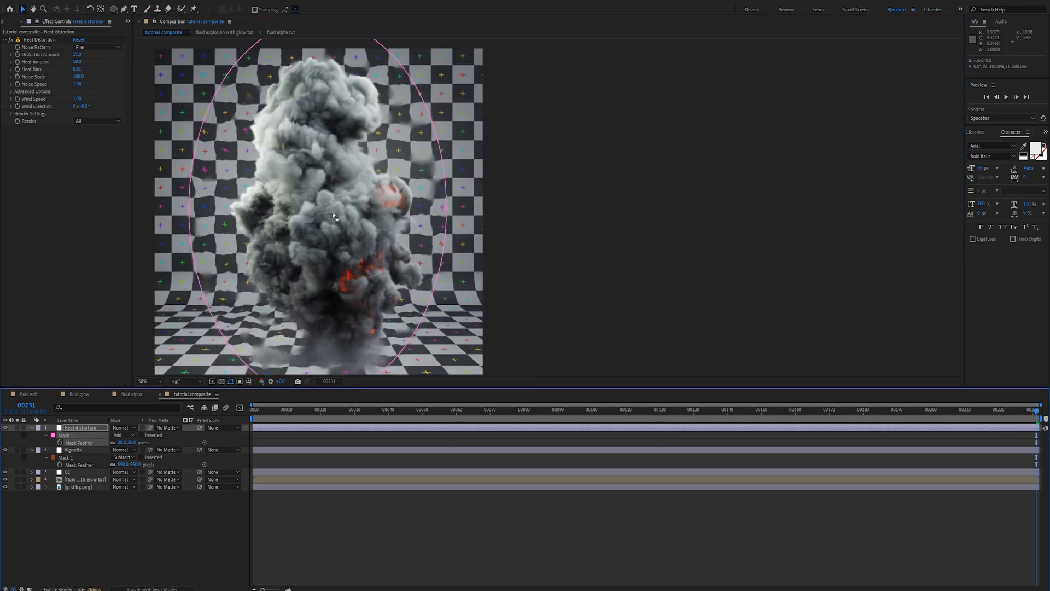
Narrow the heat distortion mask at frame 231 by pulling both side points inward, closer to the smoke column
{"action": "left_click", "coordinate": [190, 209]}
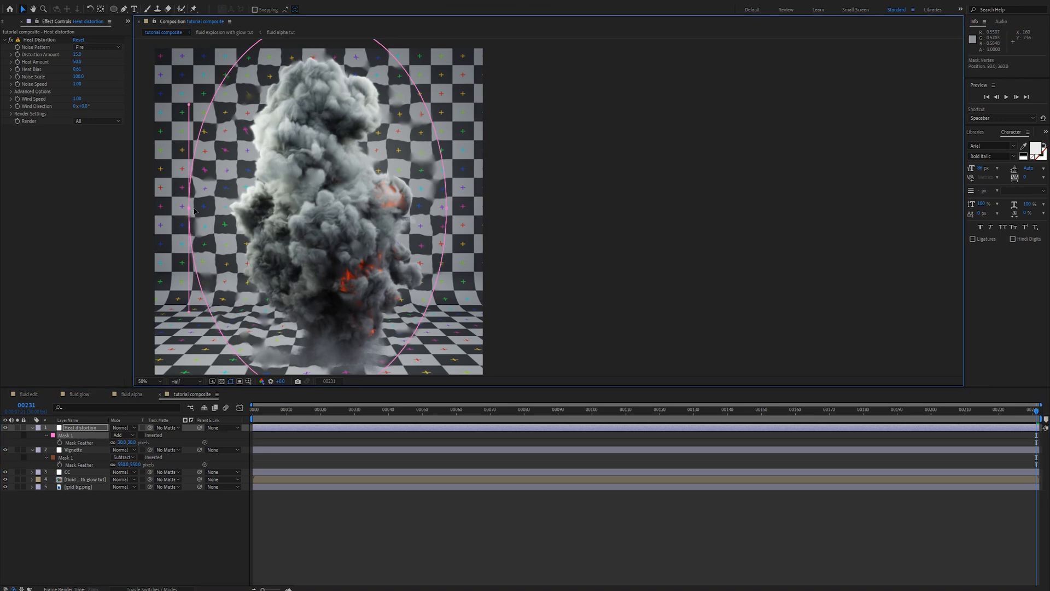
{"action": "left_click_drag", "start_coordinate": [189, 209], "coordinate": [206, 208]}
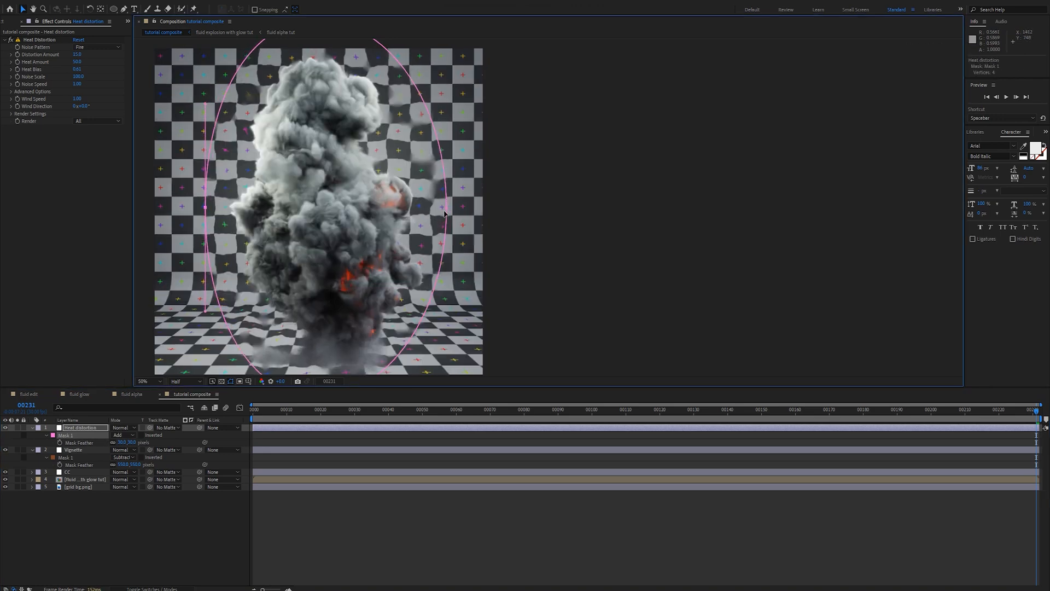
{"action": "left_click_drag", "start_coordinate": [447, 210], "coordinate": [432, 211]}
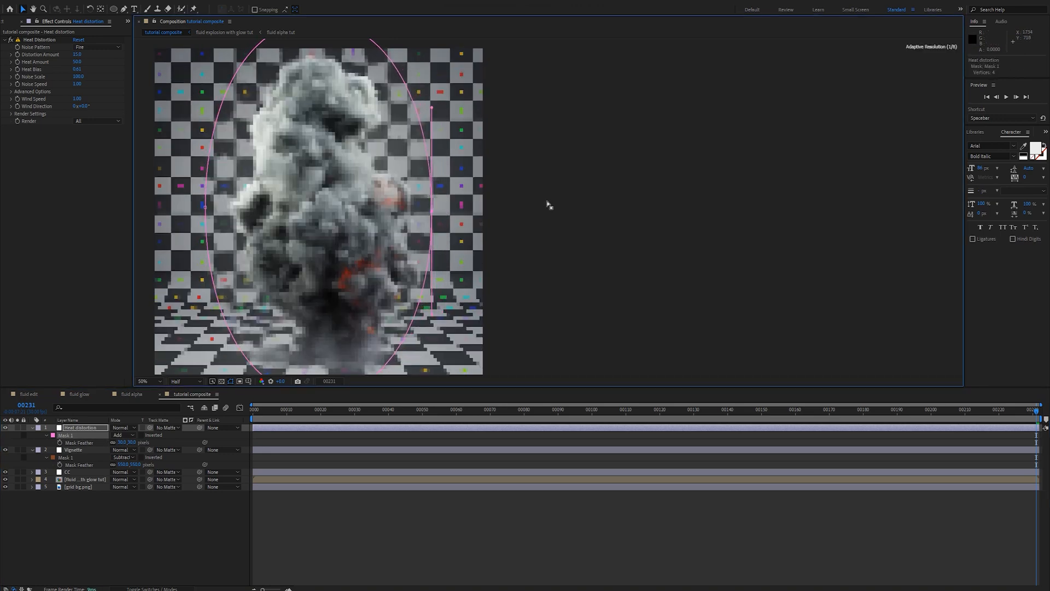
Set the Heat Distortion effect's Distortion Amount to 12 and its Heat Bias to 0.75
{"action": "left_click", "coordinate": [76, 54]}
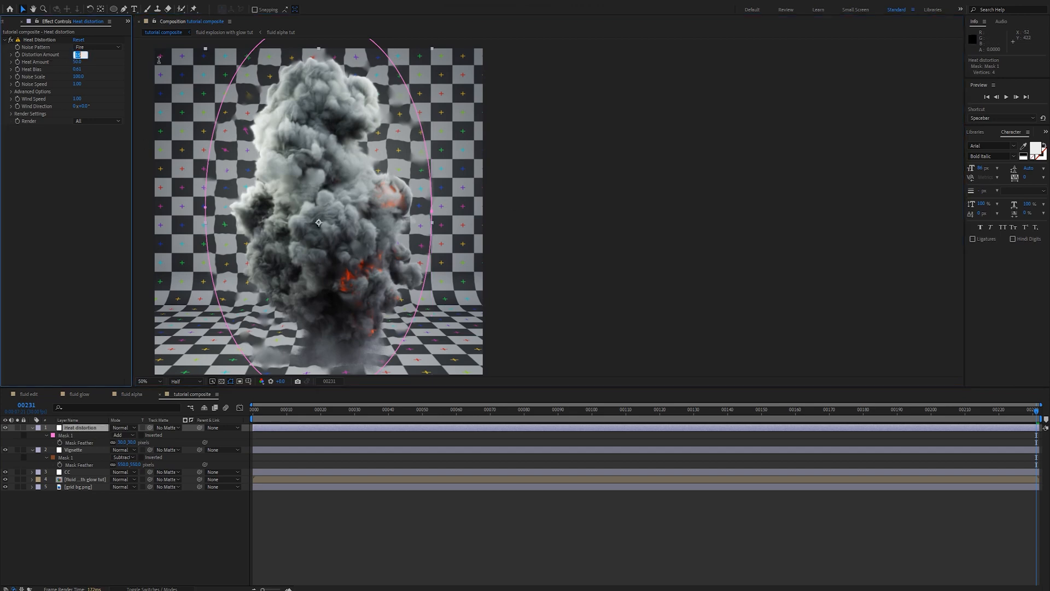
{"action": "type", "text": "12"}
{"action": "key", "text": "Return"}
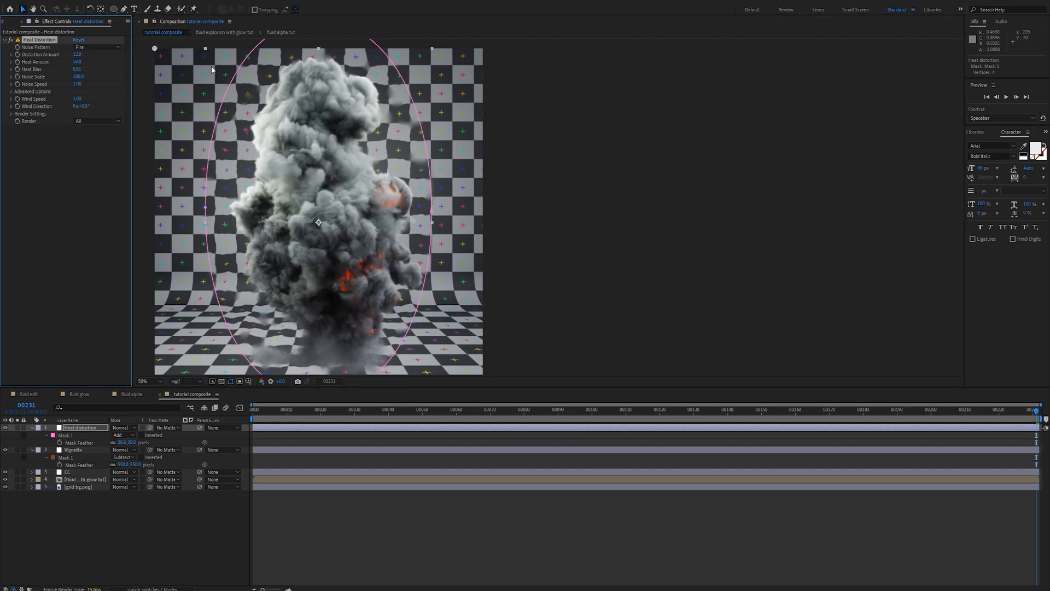
{"action": "left_click", "coordinate": [78, 77]}
{"action": "mouse_move", "coordinate": [78, 70]}
{"action": "left_mouse_down"}
{"action": "mouse_move", "coordinate": [50, 74]}
{"action": "mouse_move", "coordinate": [75, 71]}
{"action": "left_mouse_up"}
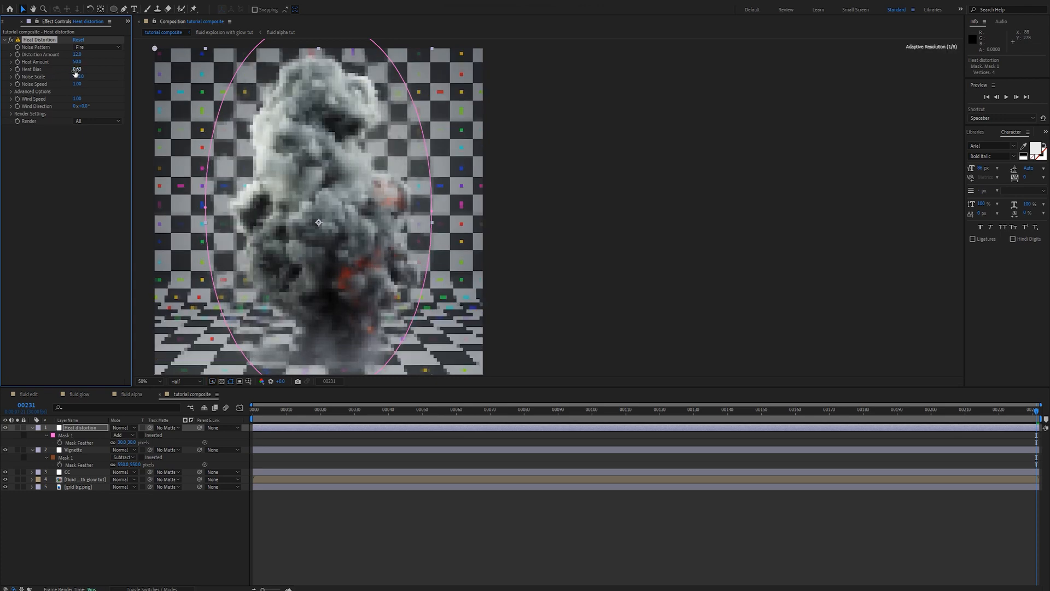
{"action": "left_click", "coordinate": [77, 69]}
{"action": "type", "text": "0.75"}
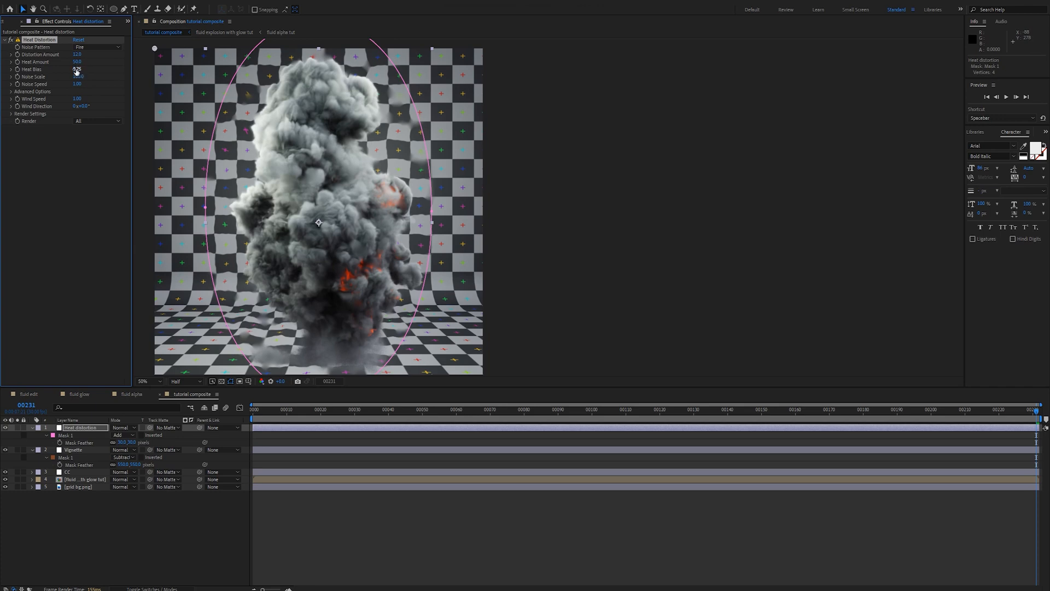
{"action": "key", "text": "Return"}
Inspect the heat distortion around the smoke column up close at frame 231 and at frame 171
{"action": "key", "text": "comma"}
{"action": "left_click", "coordinate": [596, 178]}
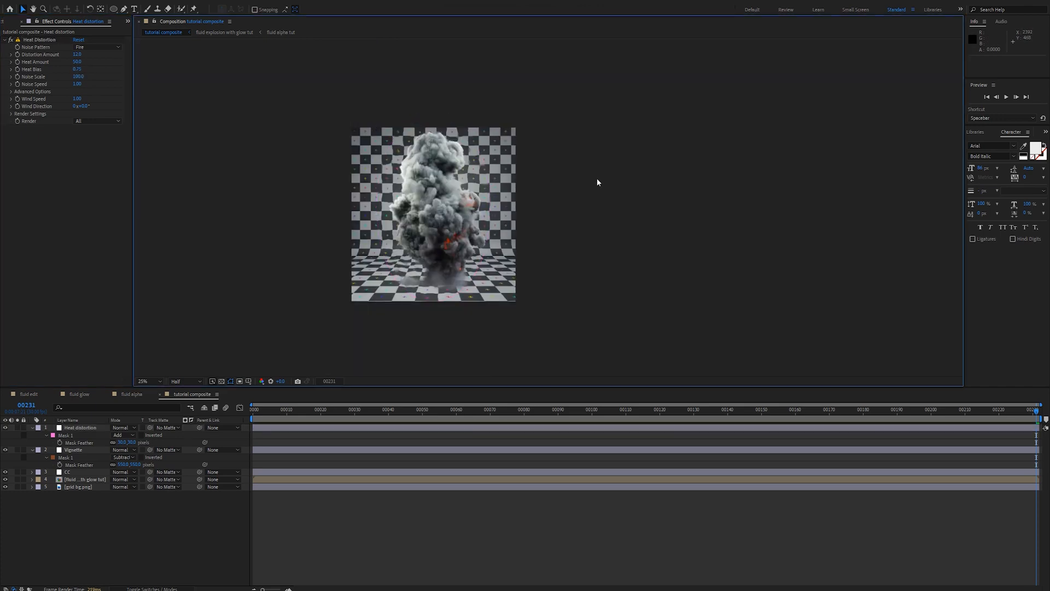
{"action": "key", "text": "period"}
{"action": "left_click_drag", "start_coordinate": [389, 206], "coordinate": [485, 197]}
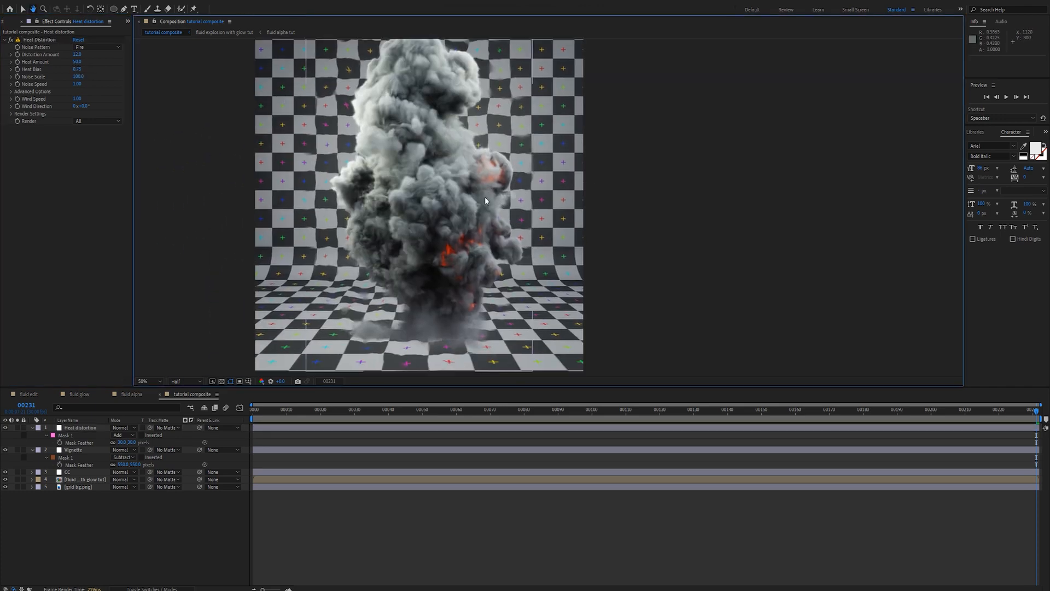
{"action": "left_click_drag", "start_coordinate": [523, 409], "coordinate": [833, 409]}
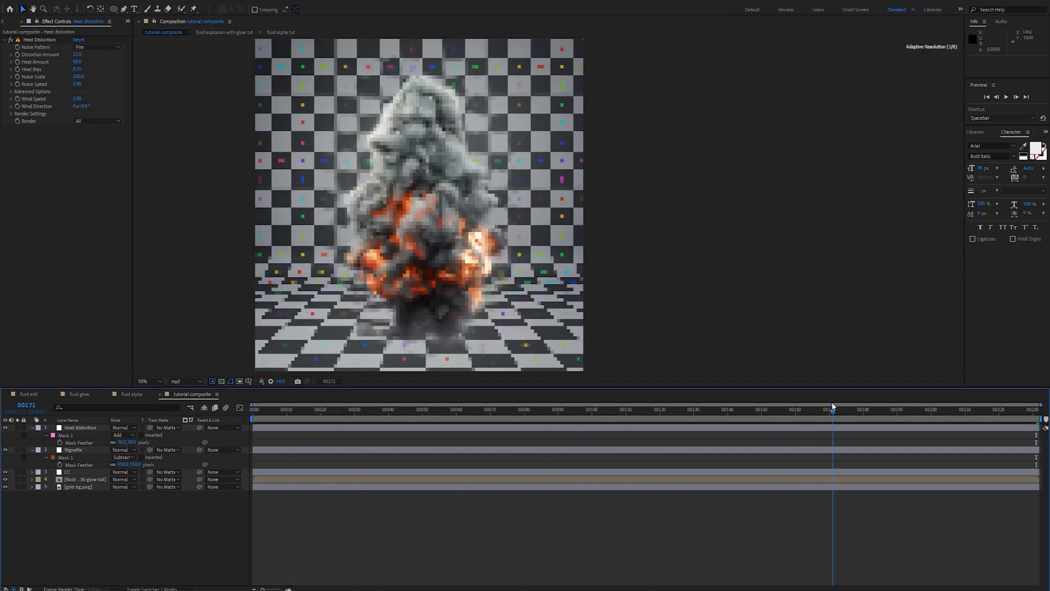
{"action": "left_click", "coordinate": [620, 240]}
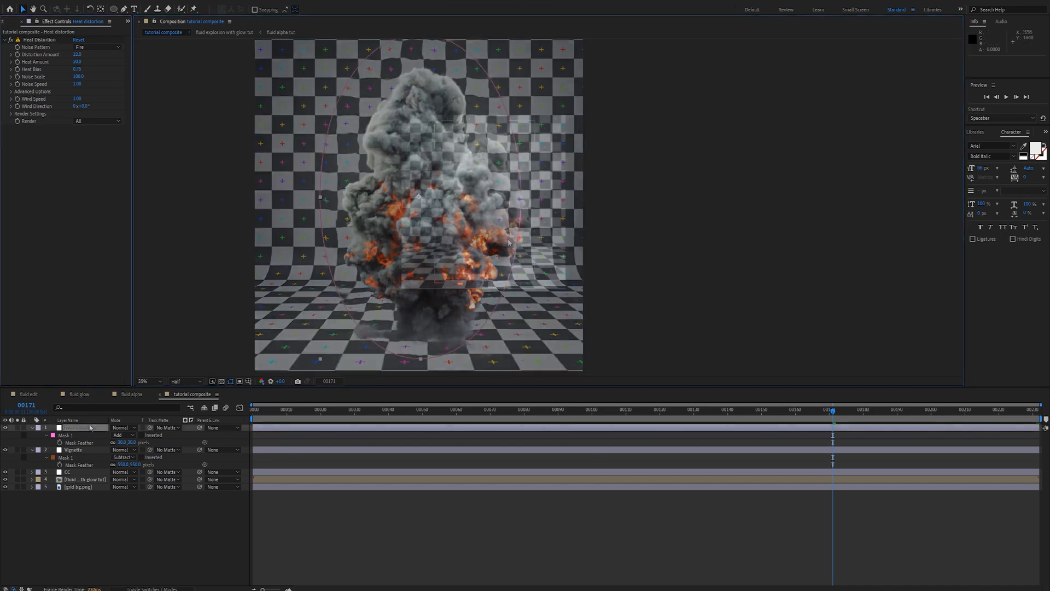
Collapse the properties of the Heat distortion and Vignette layers, and turn off the visibility of Heat distortion
{"action": "left_click", "coordinate": [32, 428]}
{"action": "left_click", "coordinate": [33, 436]}
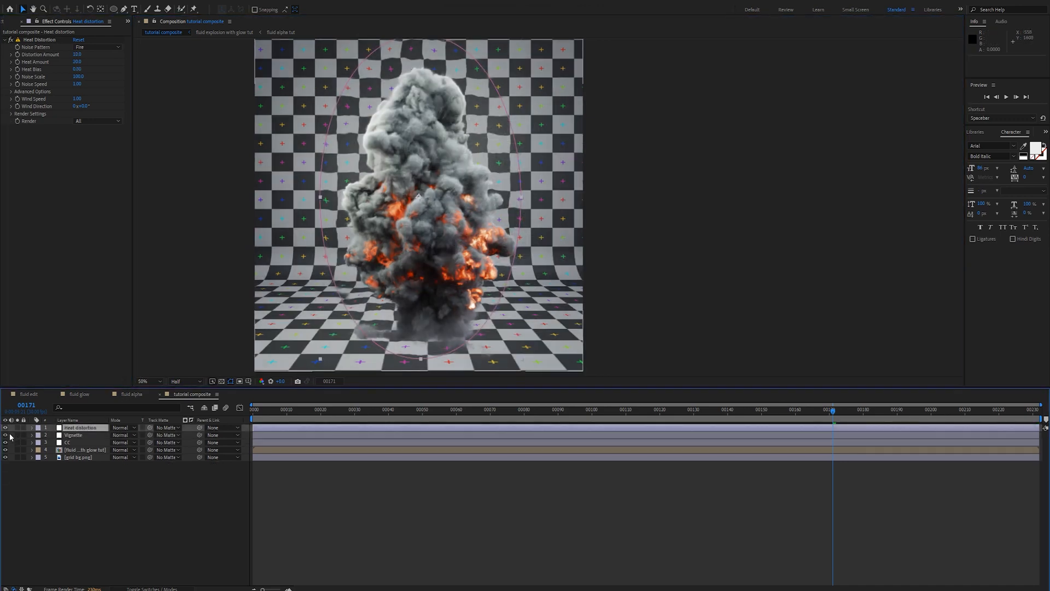
{"action": "left_click", "coordinate": [5, 429]}
{"action": "left_click", "coordinate": [675, 305]}
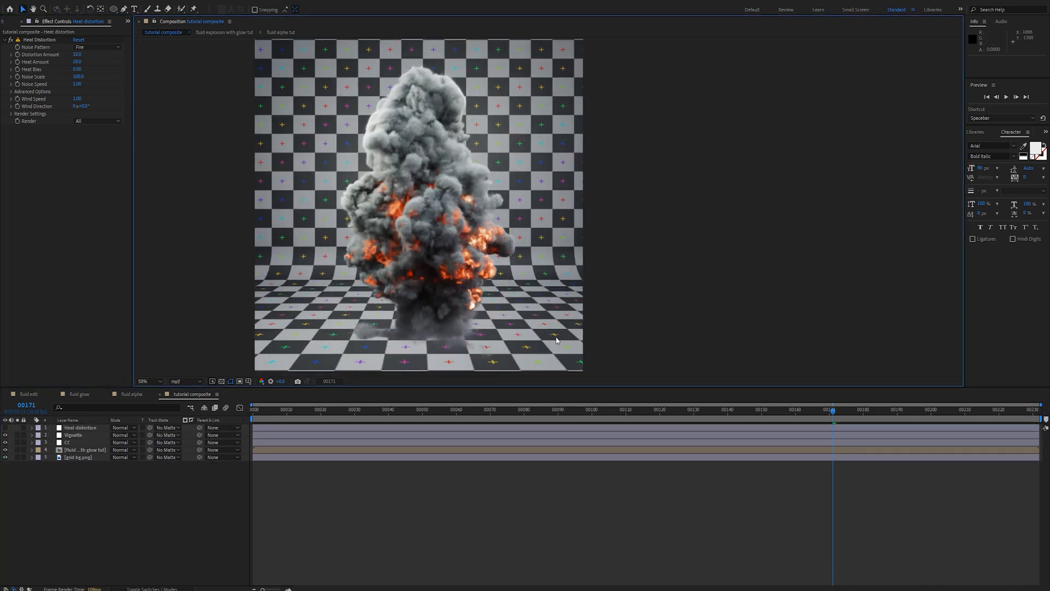
{"action": "left_click", "coordinate": [86, 473]}
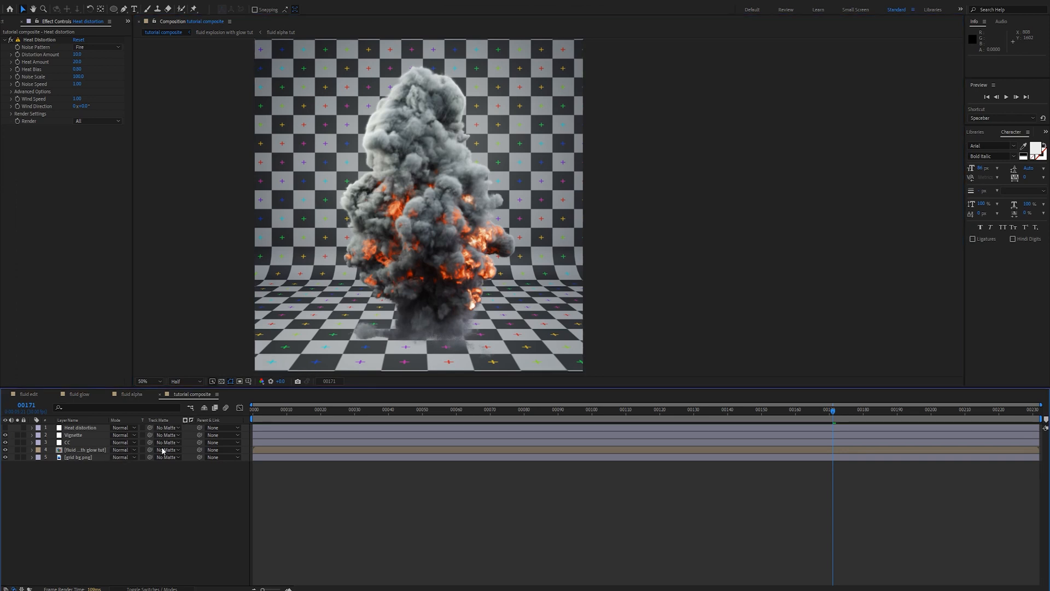
Apply a Hue/Saturation effect to the fluid explosion with glow layer, previewing the fireball at frame 54
{"action": "left_click", "coordinate": [88, 451]}
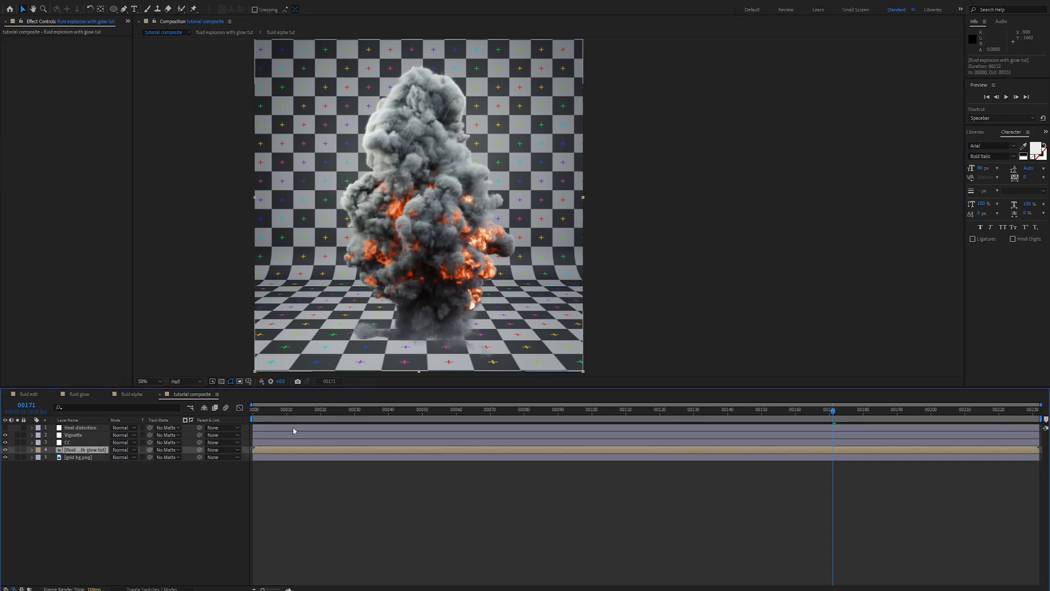
{"action": "left_click_drag", "start_coordinate": [273, 409], "coordinate": [436, 409]}
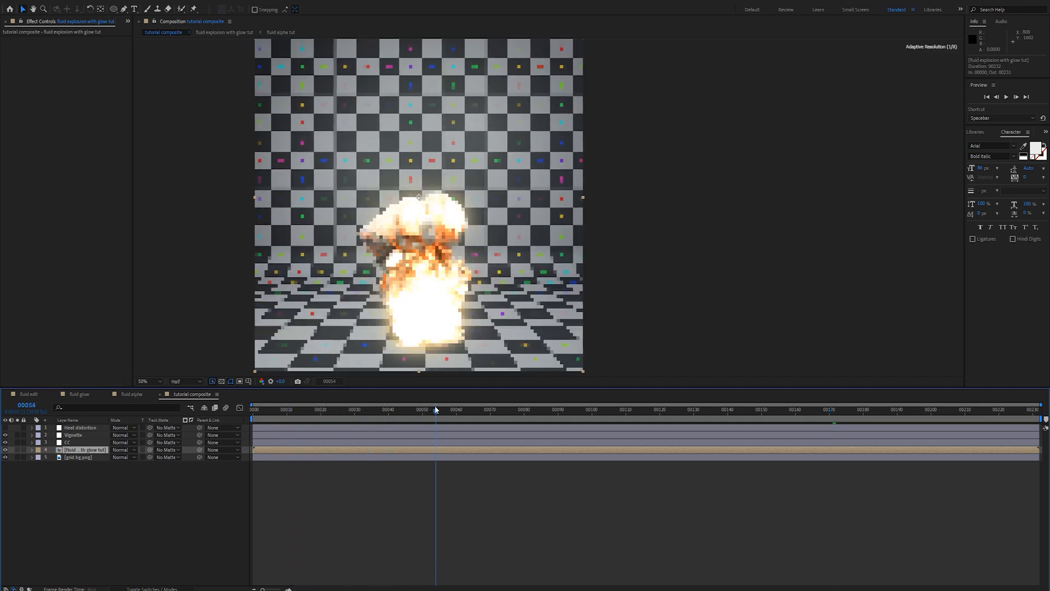
{"action": "left_click", "coordinate": [60, 214]}
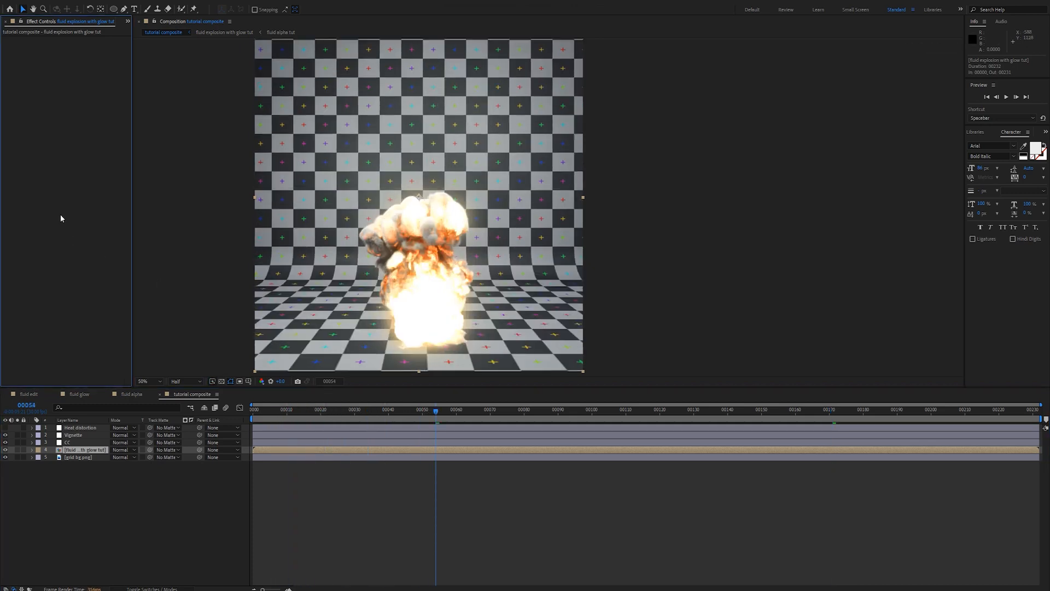
{"action": "key", "text": "ctrl+space"}
{"action": "type", "text": "pixel"}
{"action": "key", "text": "Return"}
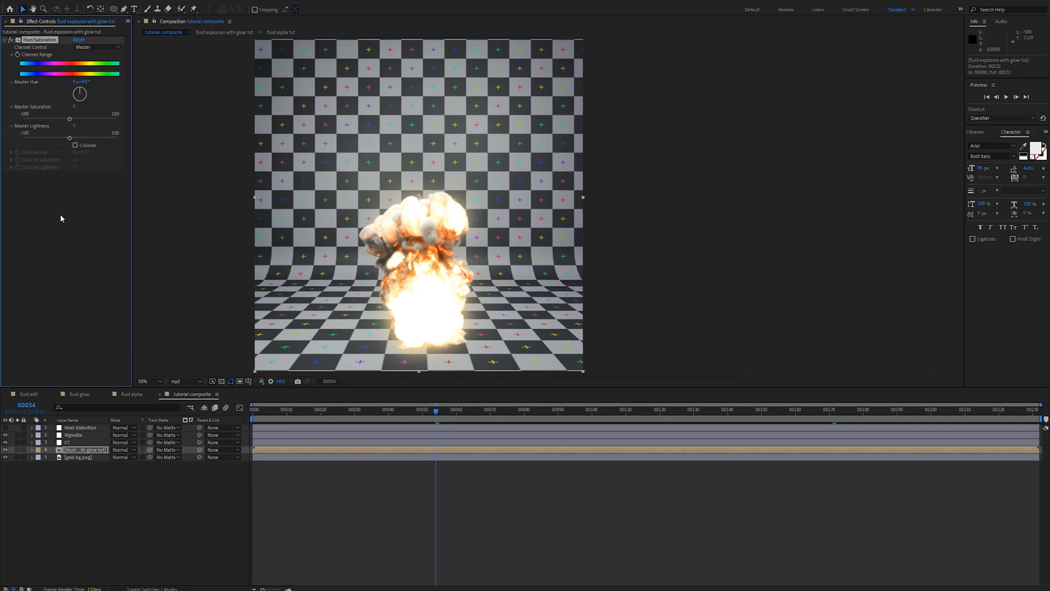
Adjust the Reds channel in Hue/Saturation, and set the Yellows channel to saturation -17 and lightness about 28
{"action": "left_click", "coordinate": [91, 50]}
{"action": "left_click", "coordinate": [87, 62]}
{"action": "left_click_drag", "start_coordinate": [78, 117], "coordinate": [64, 140]}
{"action": "left_click", "coordinate": [82, 48]}
{"action": "left_click", "coordinate": [88, 72]}
{"action": "mouse_move", "coordinate": [69, 120]}
{"action": "left_mouse_down"}
{"action": "mouse_move", "coordinate": [60, 121]}
{"action": "mouse_move", "coordinate": [78, 138]}
{"action": "left_mouse_up"}
{"action": "left_click", "coordinate": [82, 260]}
{"action": "scroll", "coordinate": [386, 271], "scroll_direction": "down", "scroll_amount": 1}
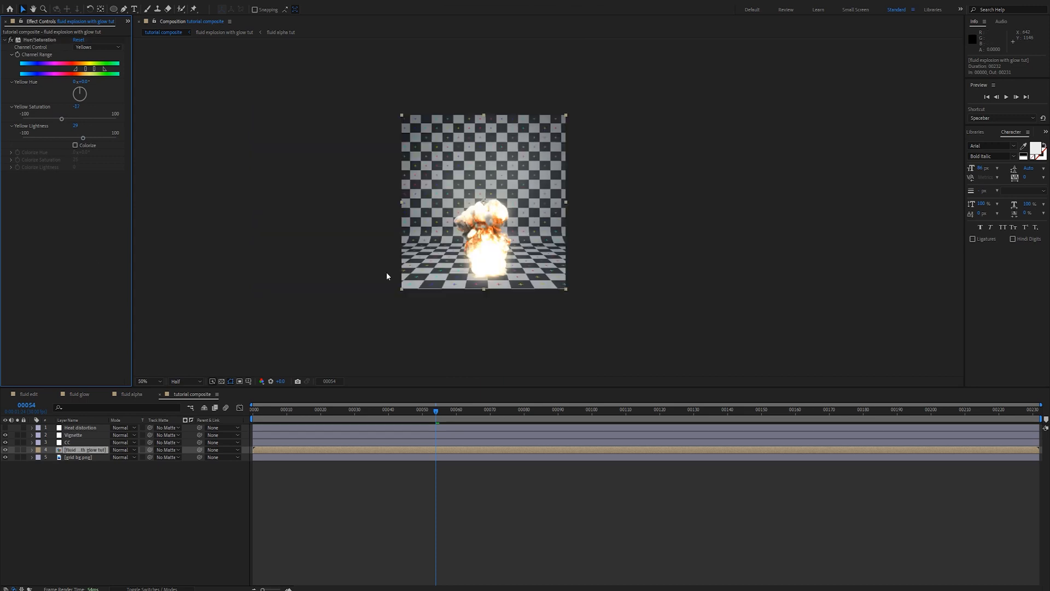
{"action": "scroll", "coordinate": [386, 271], "scroll_direction": "up", "scroll_amount": 1}
At frame 133, switch the Hue/Saturation channel control back to Master and set the master saturation to 4
{"action": "left_click_drag", "start_coordinate": [341, 420], "coordinate": [705, 414]}
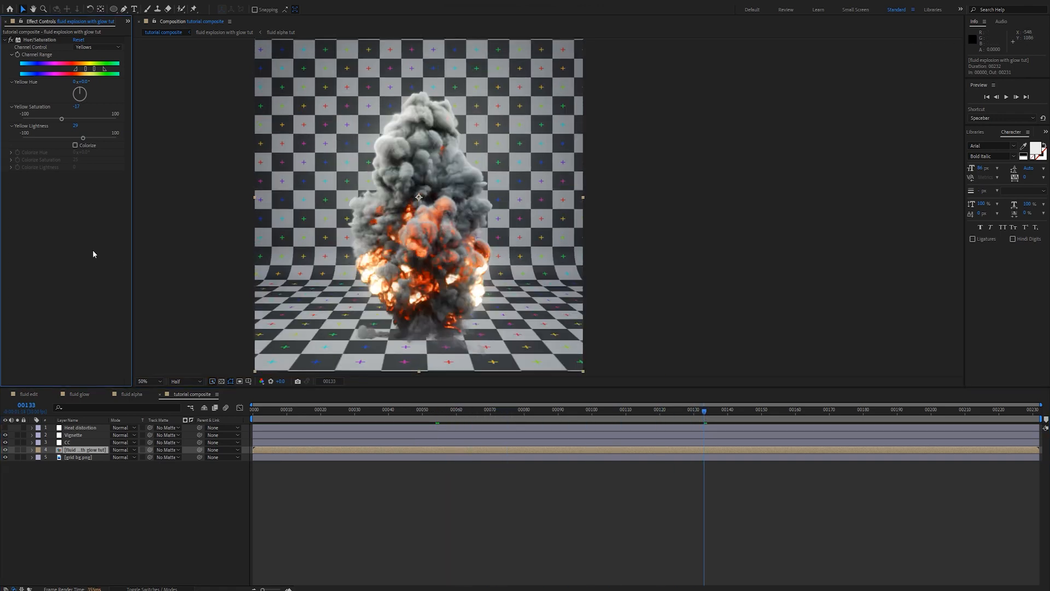
{"action": "key", "text": "ctrl+space"}
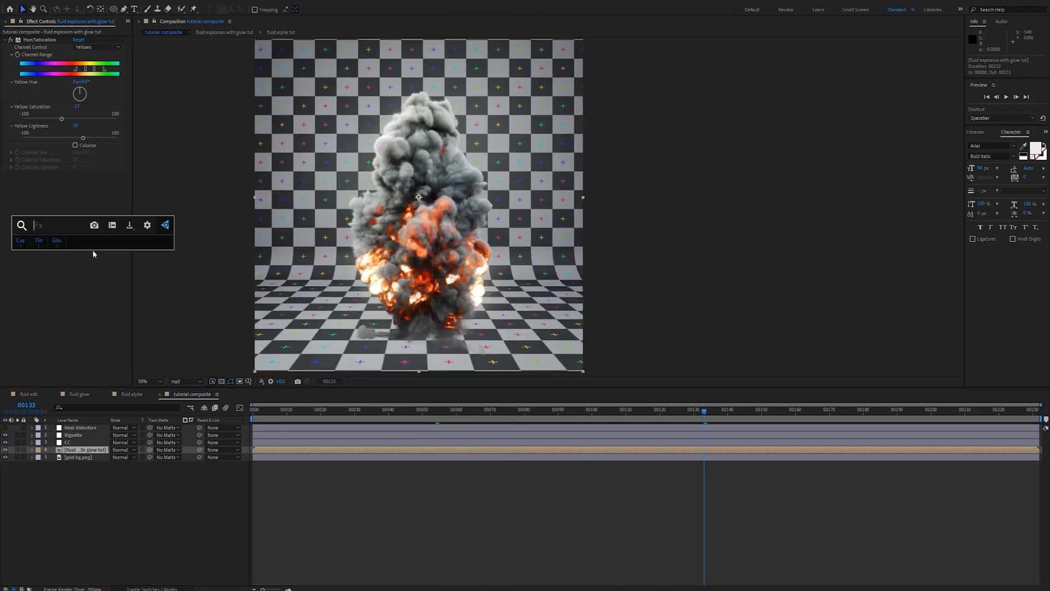
{"action": "left_click", "coordinate": [68, 270]}
{"action": "left_click", "coordinate": [99, 47]}
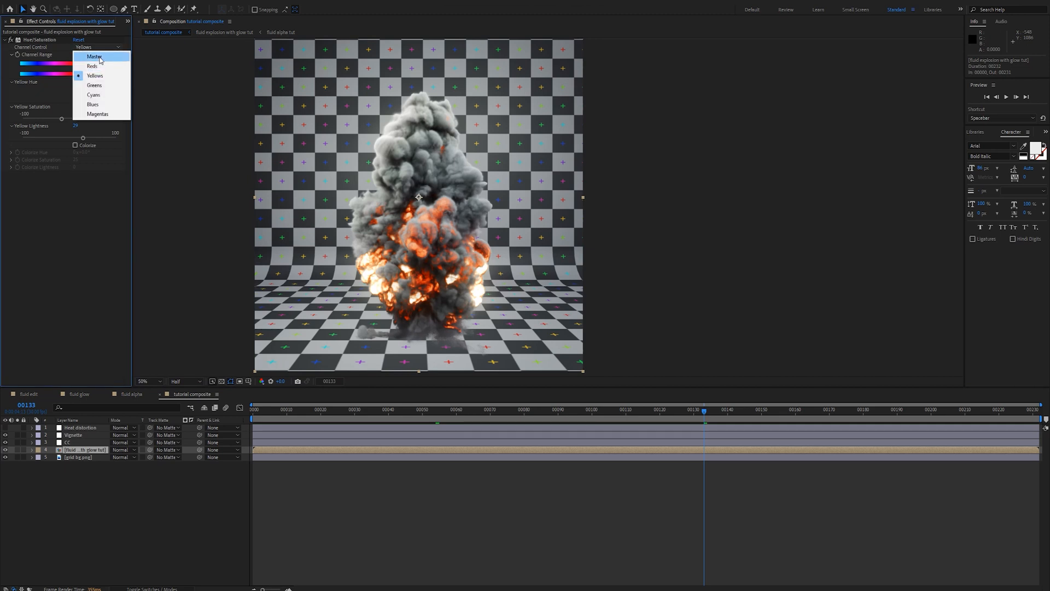
{"action": "left_click", "coordinate": [84, 54]}
{"action": "left_click_drag", "start_coordinate": [73, 119], "coordinate": [75, 119]}
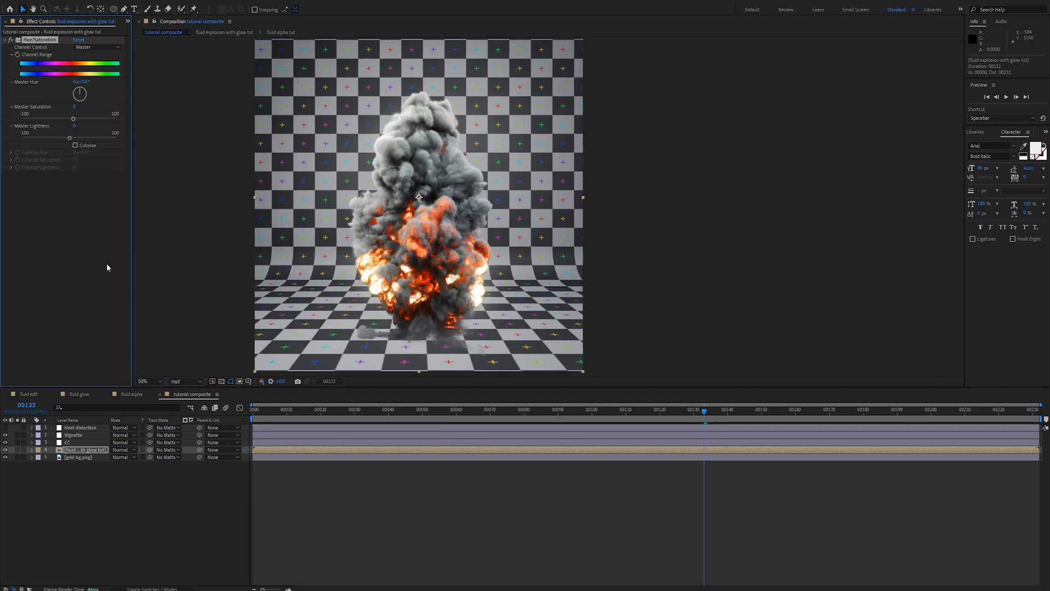
{"action": "left_click", "coordinate": [85, 176]}
{"action": "left_click", "coordinate": [74, 107]}
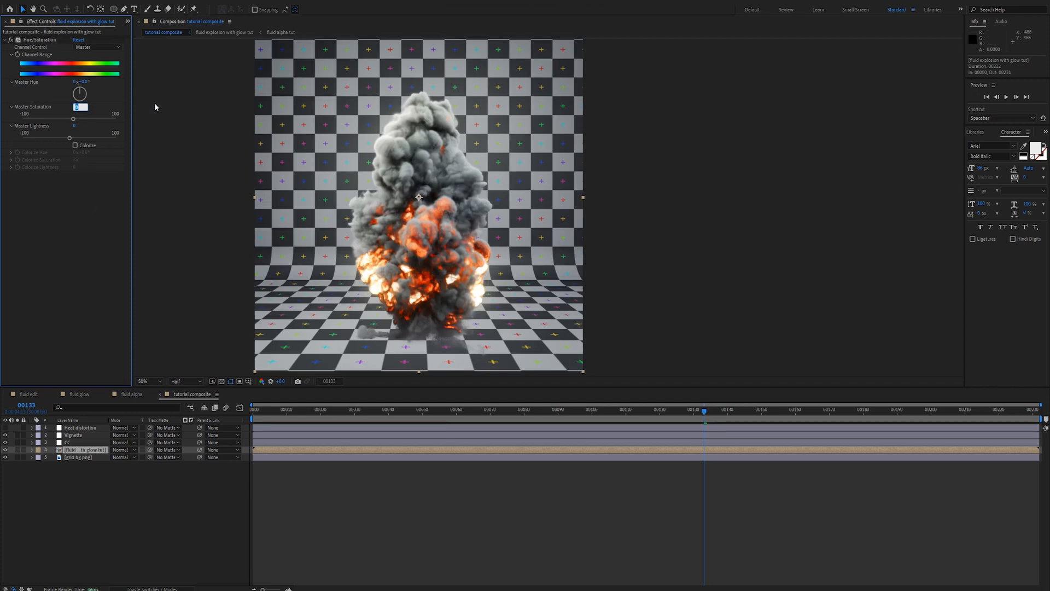
{"action": "type", "text": "4"}
{"action": "key", "text": "Return"}
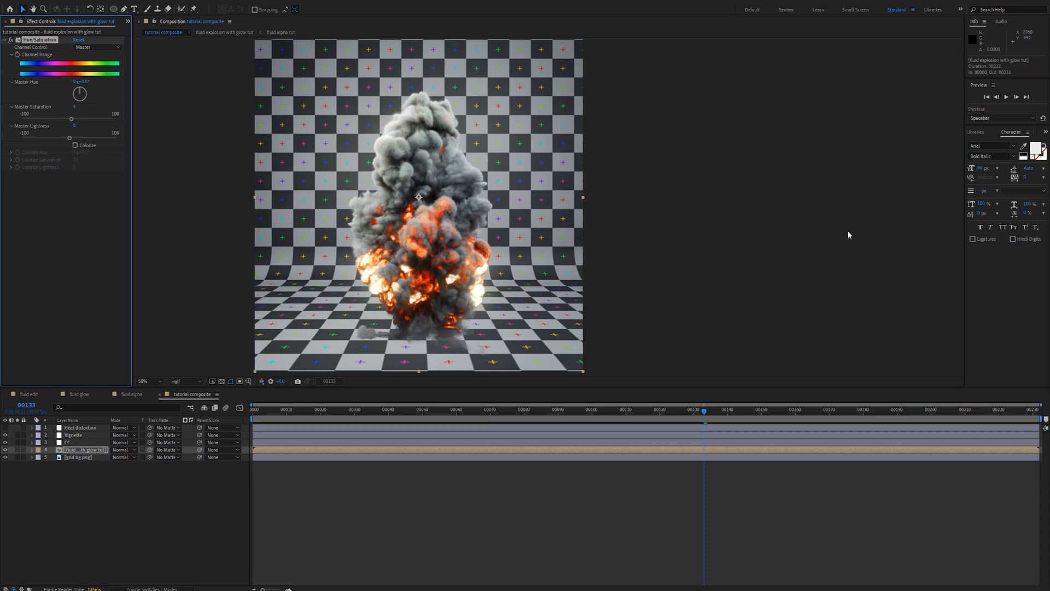
Change the label color of the grid bg.png layer to Yellow
{"action": "left_click", "coordinate": [848, 234]}
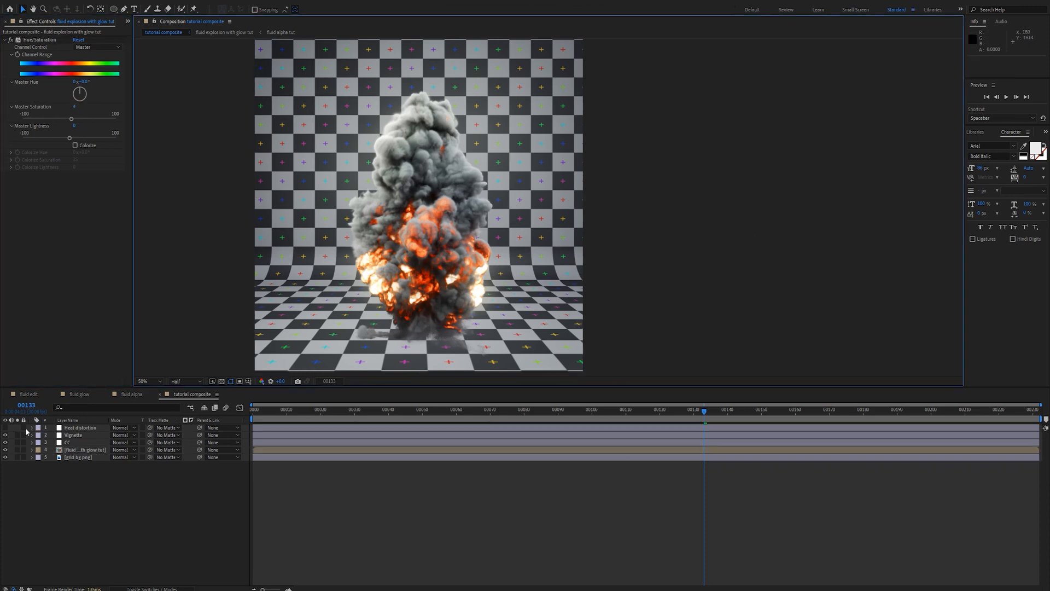
{"action": "left_click", "coordinate": [99, 502]}
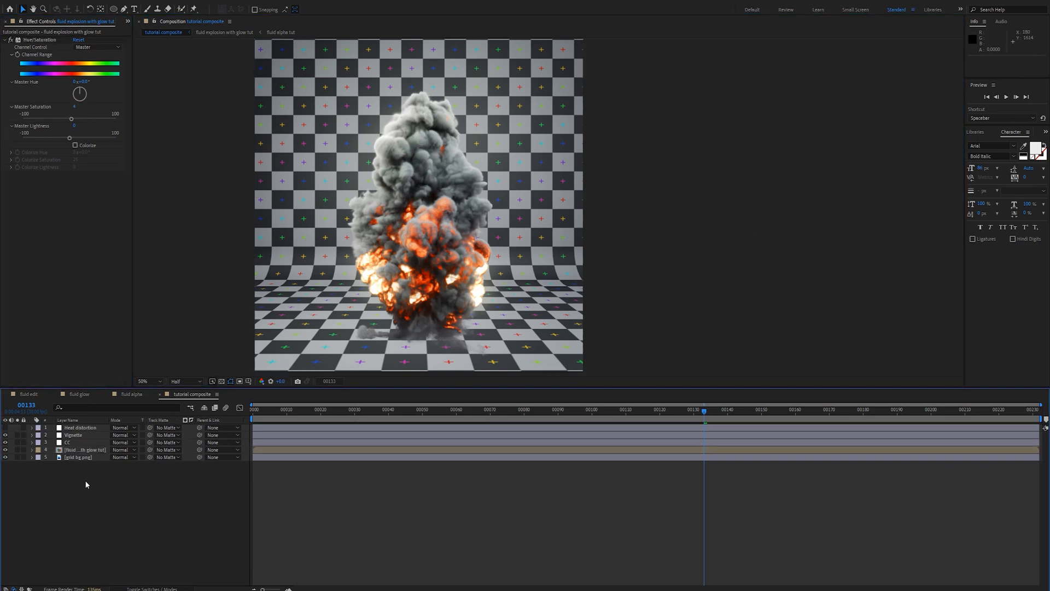
{"action": "left_click", "coordinate": [38, 458]}
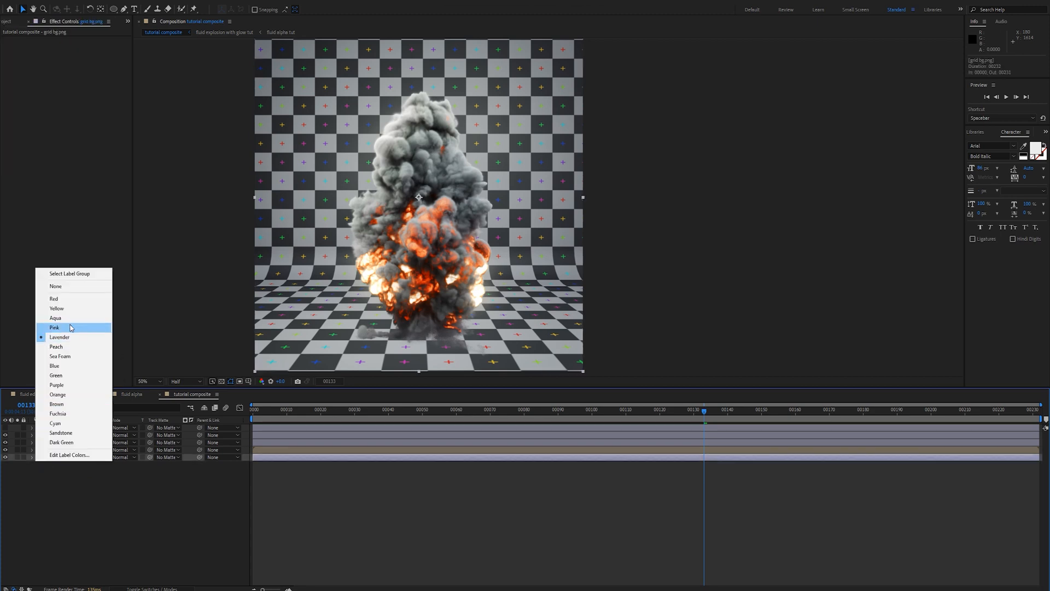
{"action": "left_click", "coordinate": [60, 311]}
{"action": "left_click", "coordinate": [112, 499]}
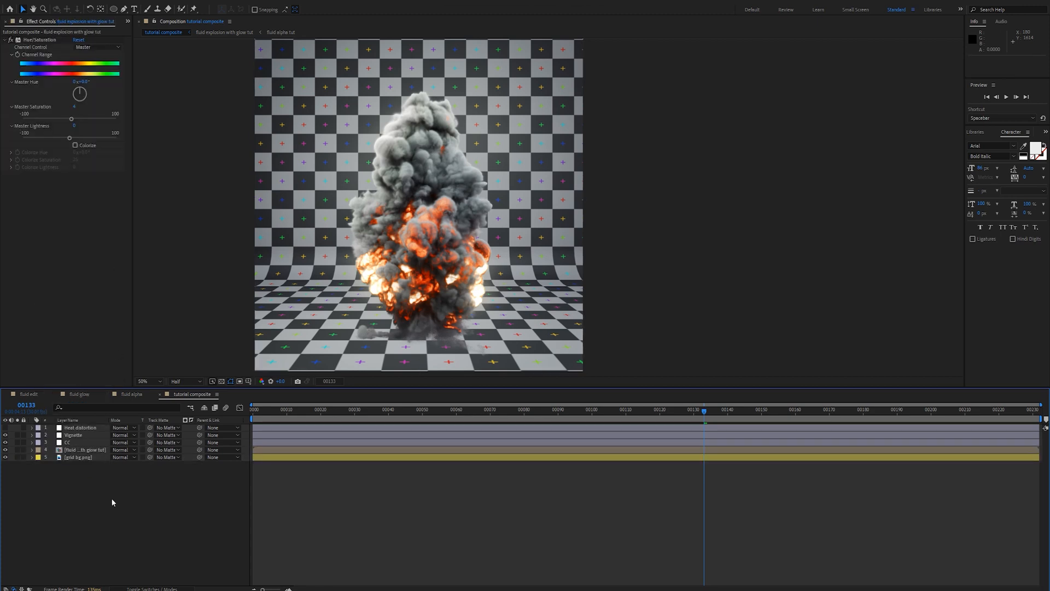
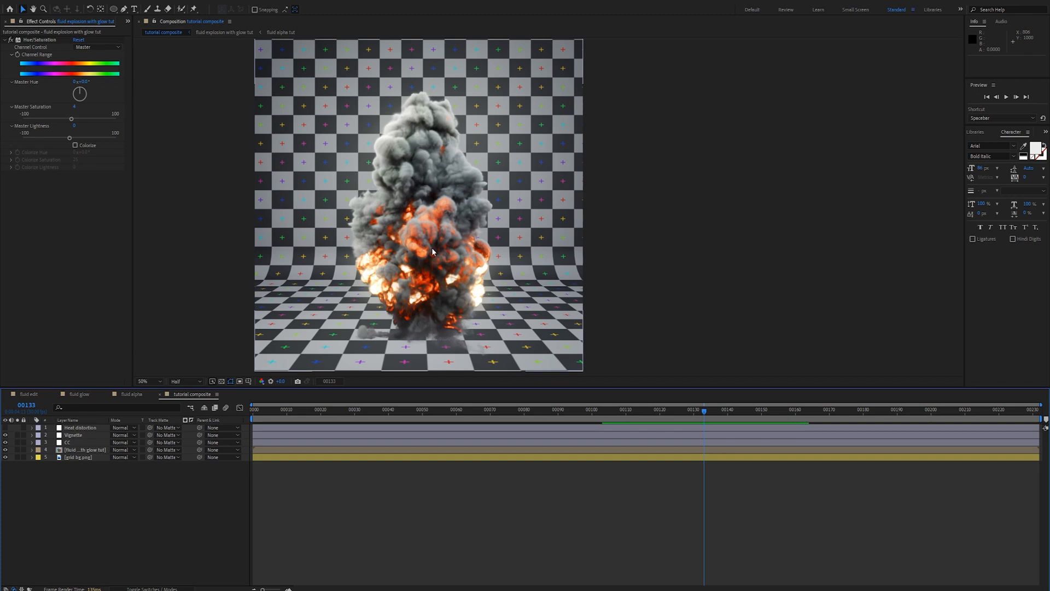
Add Spastic.png from the Imports folder directly below the CC layer, solo it and shift it slightly down and right
{"action": "left_click", "coordinate": [2, 25]}
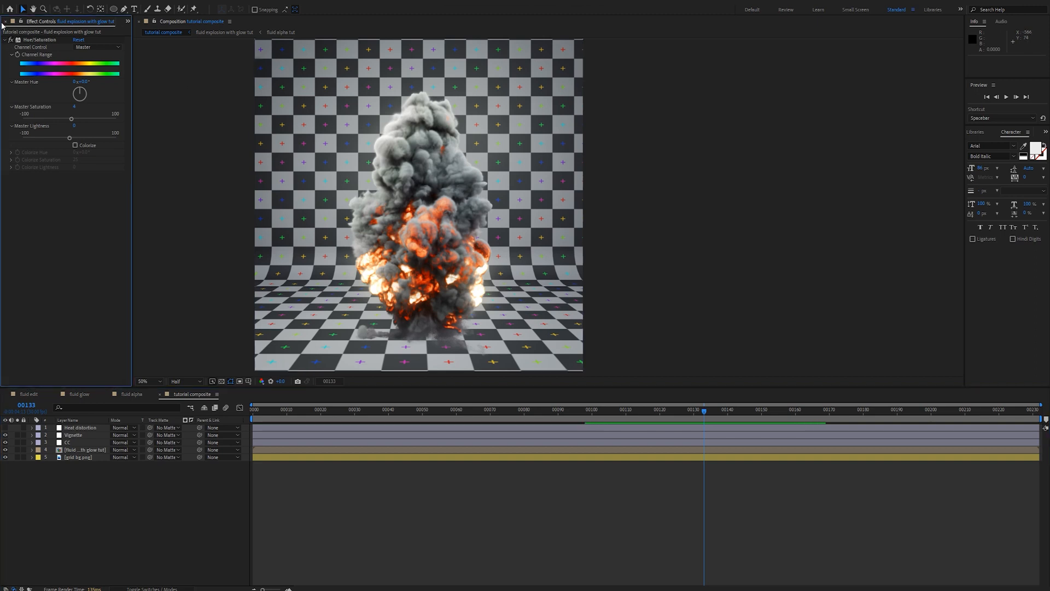
{"action": "left_click", "coordinate": [76, 435]}
{"action": "left_click", "coordinate": [12, 21]}
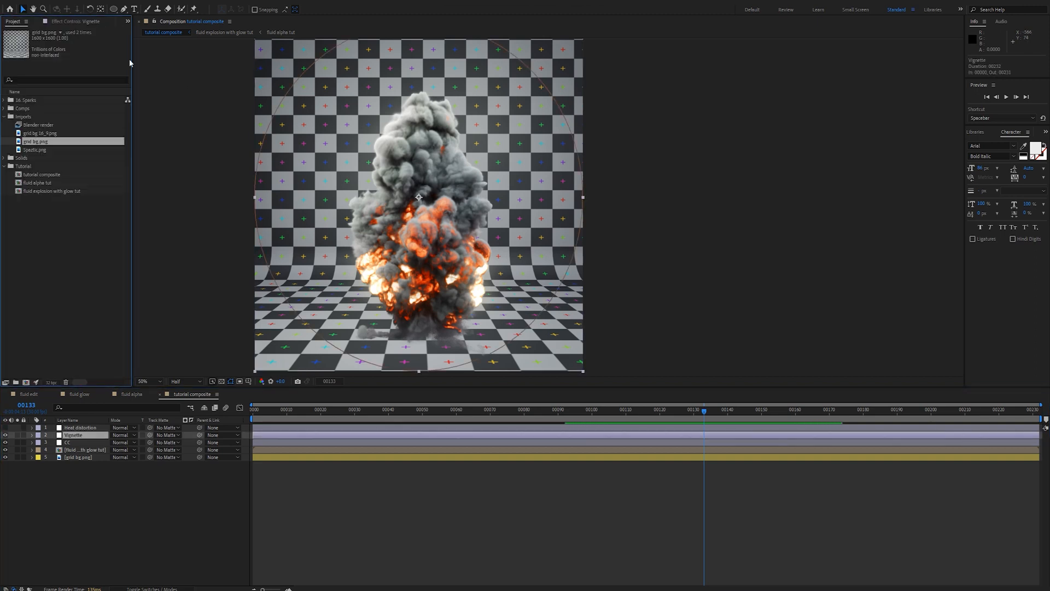
{"action": "left_click_drag", "start_coordinate": [45, 150], "coordinate": [82, 446]}
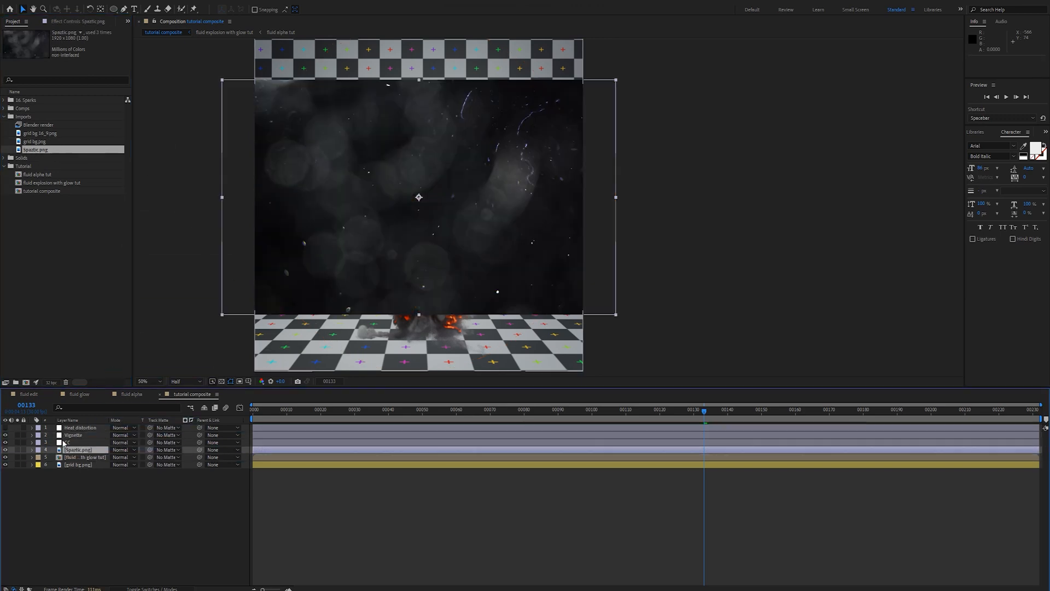
{"action": "left_click", "coordinate": [17, 449]}
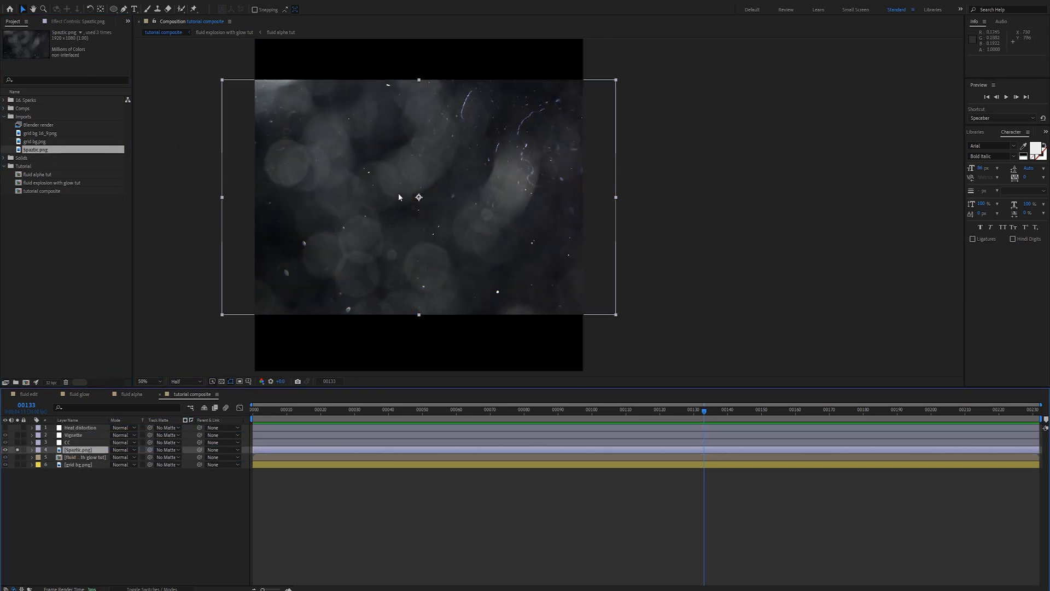
{"action": "mouse_move", "coordinate": [422, 189]}
{"action": "left_mouse_down"}
{"action": "mouse_move", "coordinate": [435, 215]}
{"action": "mouse_move", "coordinate": [429, 229]}
{"action": "mouse_move", "coordinate": [422, 206]}
{"action": "left_mouse_up"}
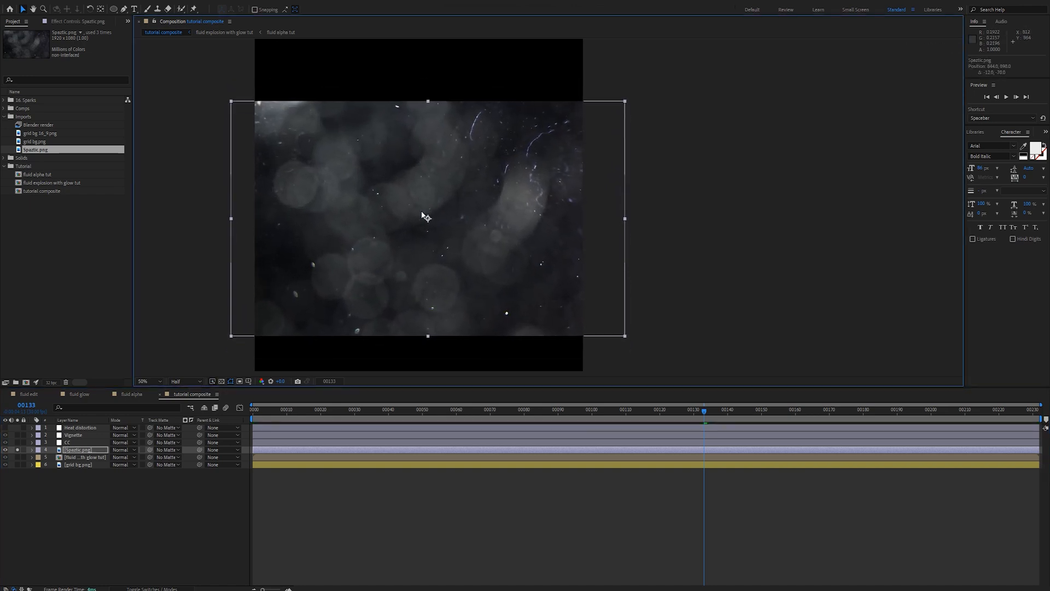
Apply Motion Tile to the Spastic.png layer, enable Mirror Edges and raise the output height to fill the frame
{"action": "left_click", "coordinate": [81, 21]}
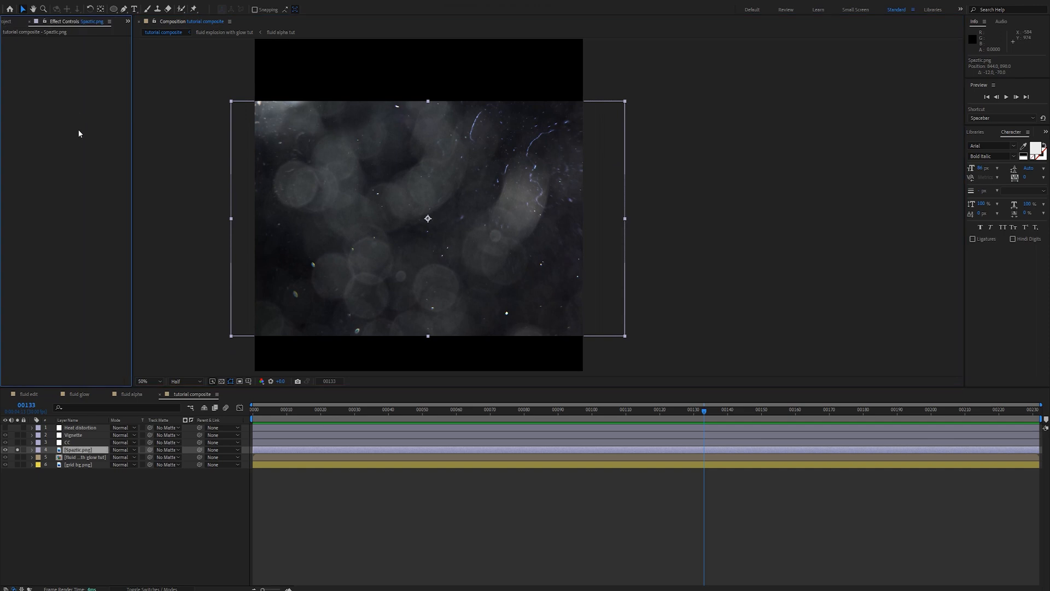
{"action": "key", "text": "ctrl+space"}
{"action": "type", "text": "motio"}
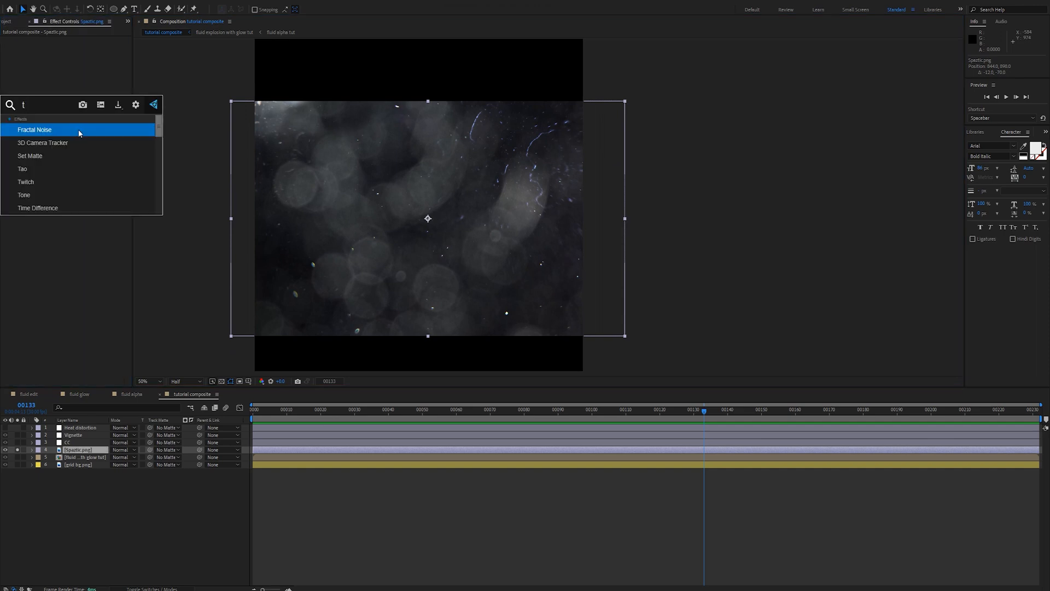
{"action": "left_click", "coordinate": [77, 129]}
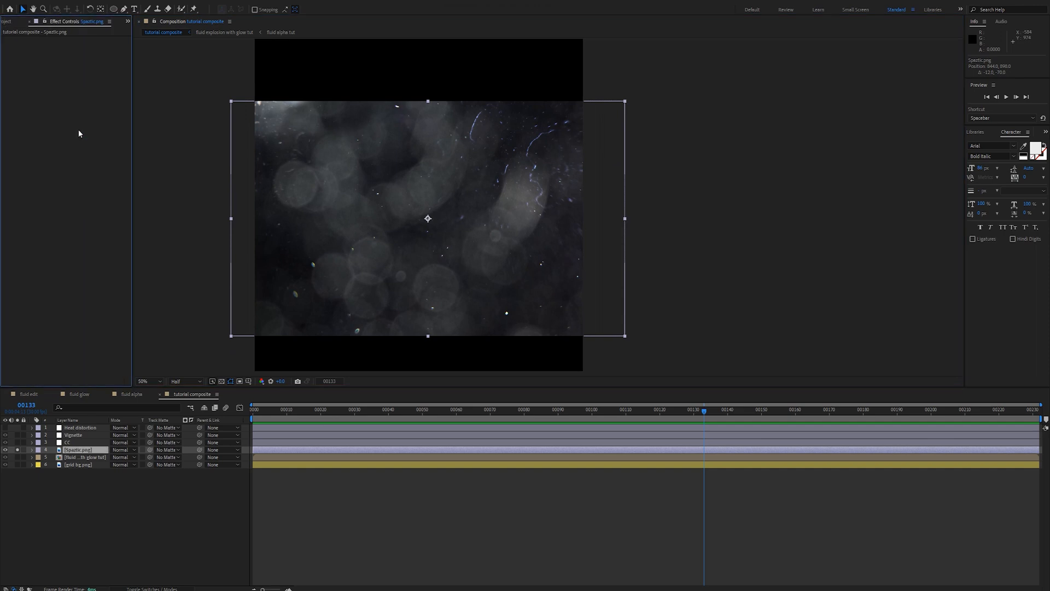
{"action": "left_click", "coordinate": [78, 85]}
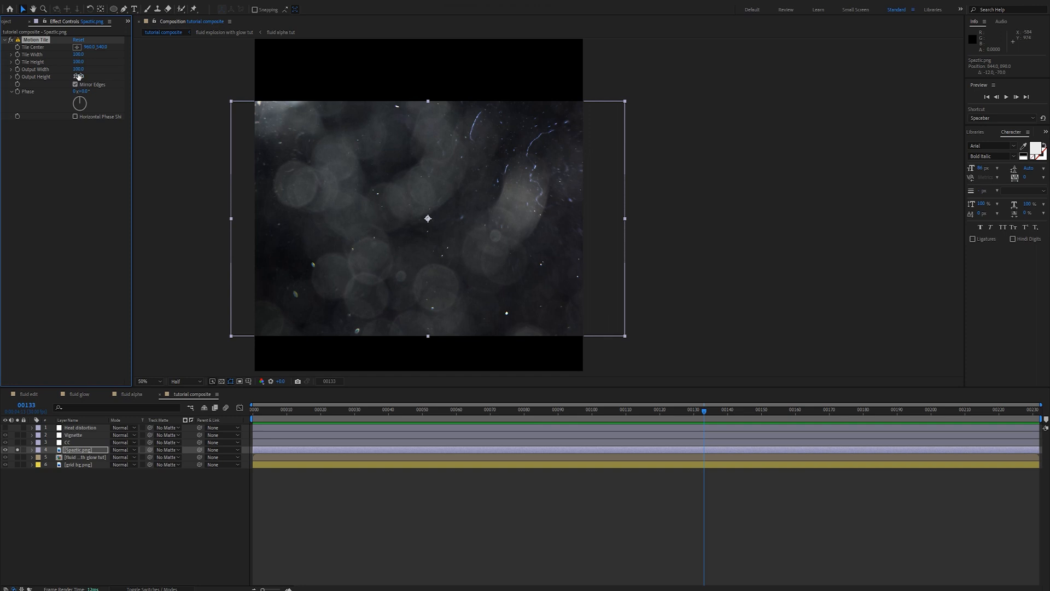
{"action": "left_click_drag", "start_coordinate": [79, 77], "coordinate": [84, 79]}
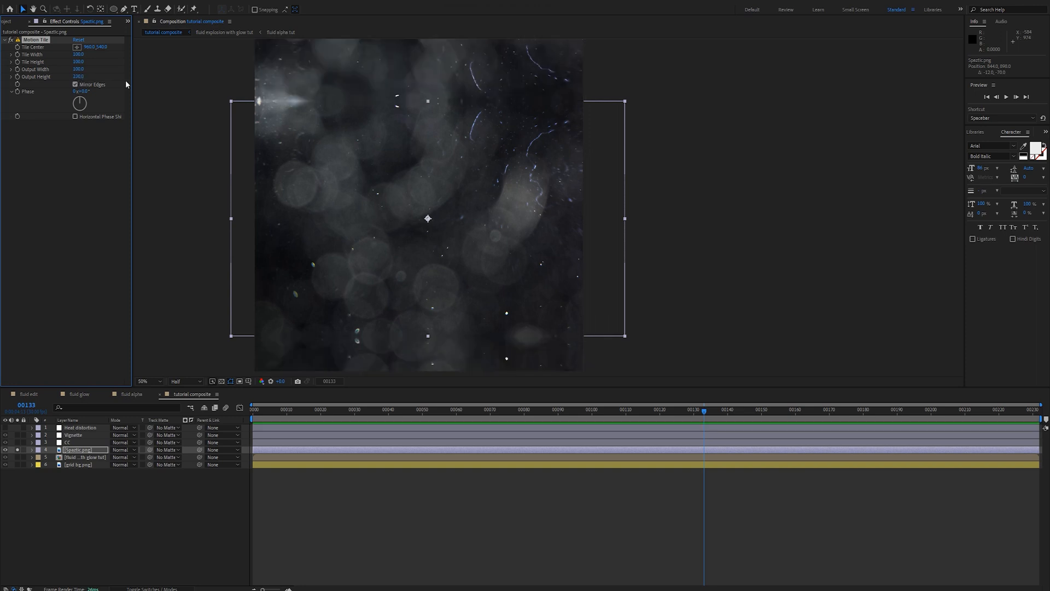
Set the Motion Tile output height to 200
{"action": "left_click", "coordinate": [644, 164]}
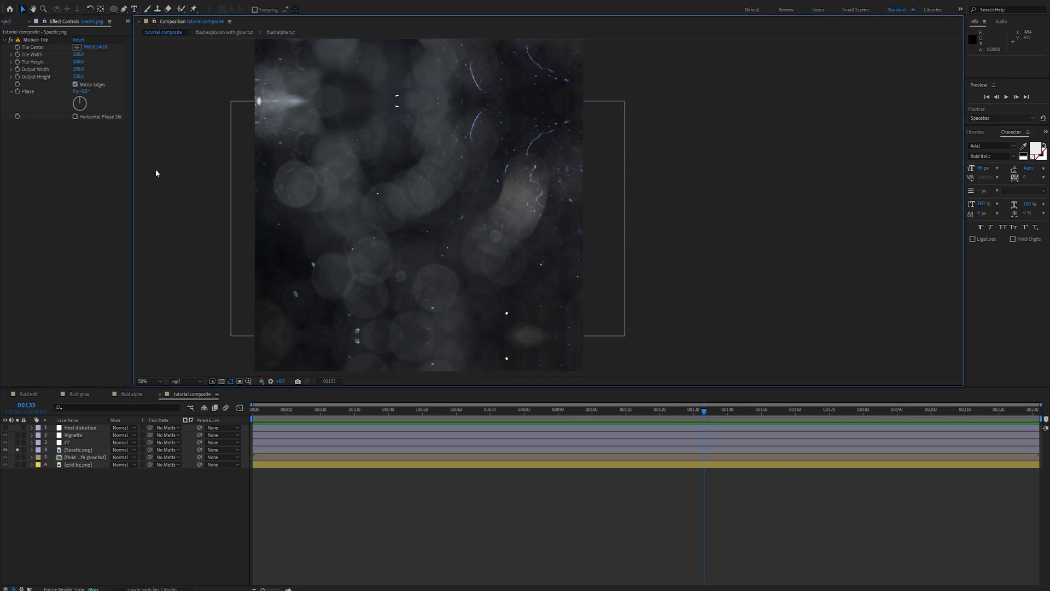
{"action": "left_click", "coordinate": [56, 153]}
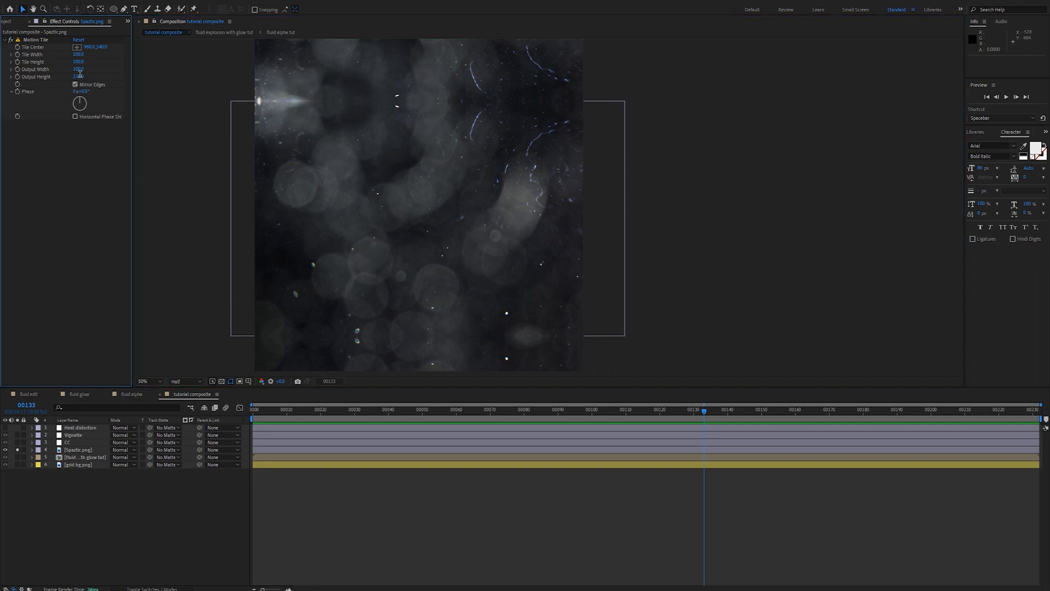
{"action": "left_click", "coordinate": [78, 77]}
{"action": "type", "text": "200"}
{"action": "key", "text": "Return"}
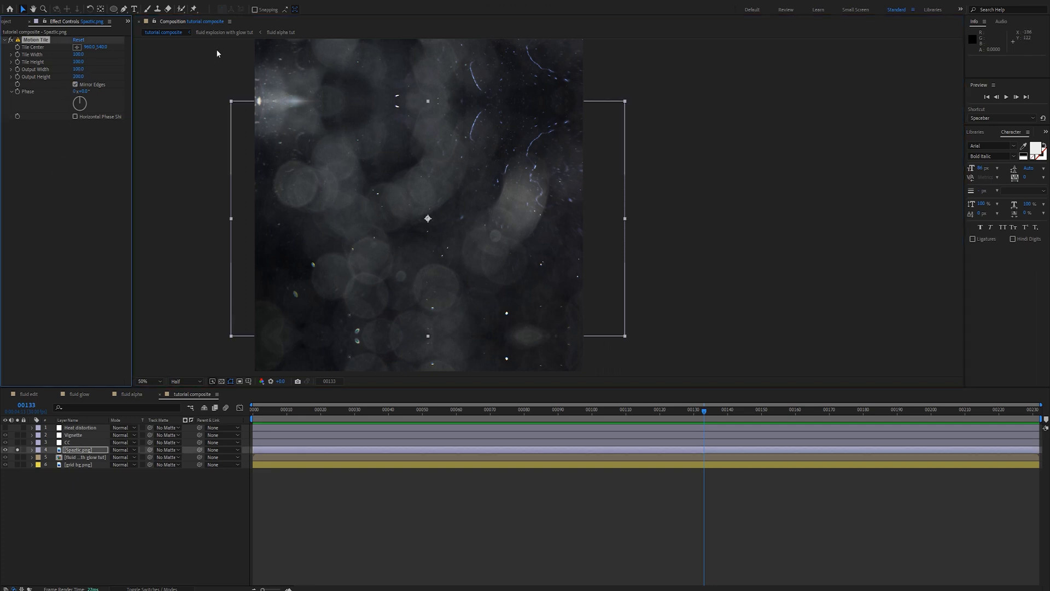
Try a different Motion Tile output width and undo the change
{"action": "left_click", "coordinate": [78, 69]}
{"action": "type", "text": "20"}
{"action": "key", "text": "Return"}
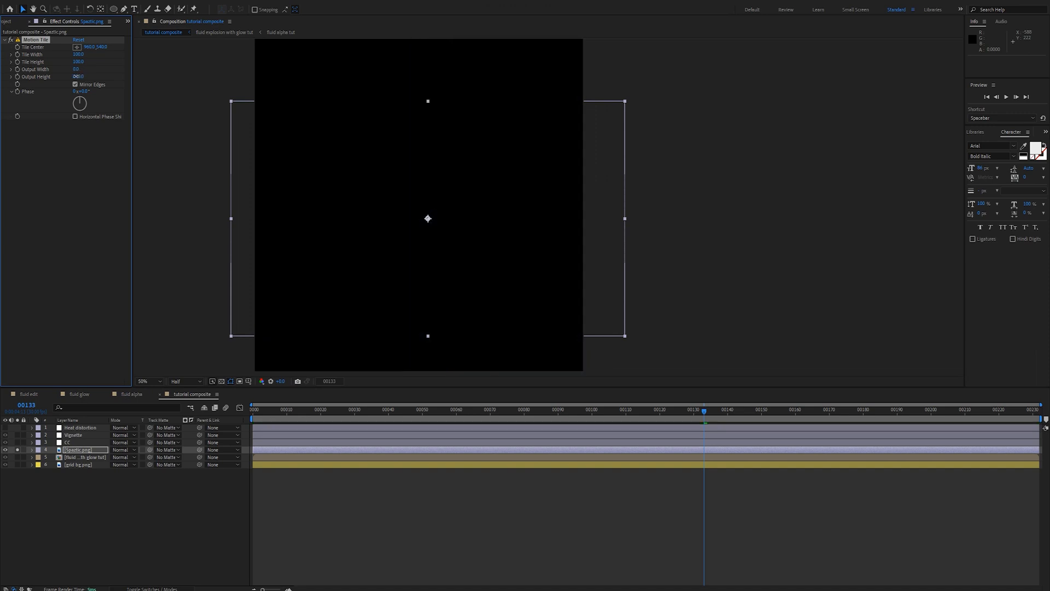
{"action": "key", "text": "ctrl+z"}
Reduce the Motion Tile output height to about 160 and turn off solo for the Spastic.png layer
{"action": "left_click_drag", "start_coordinate": [77, 77], "coordinate": [78, 77]}
{"action": "left_click", "coordinate": [92, 171]}
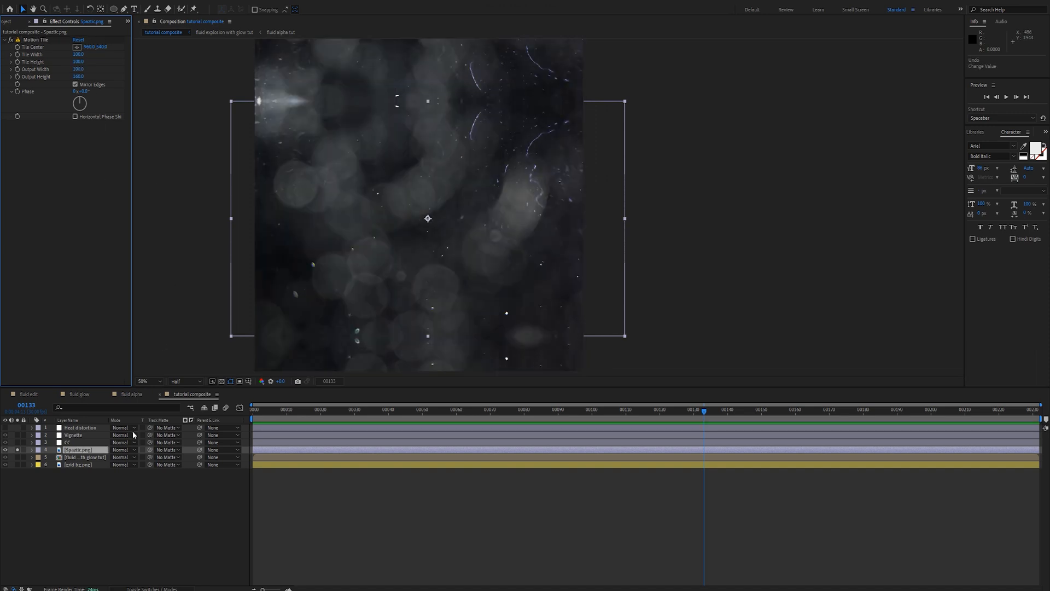
{"action": "left_click", "coordinate": [17, 449]}
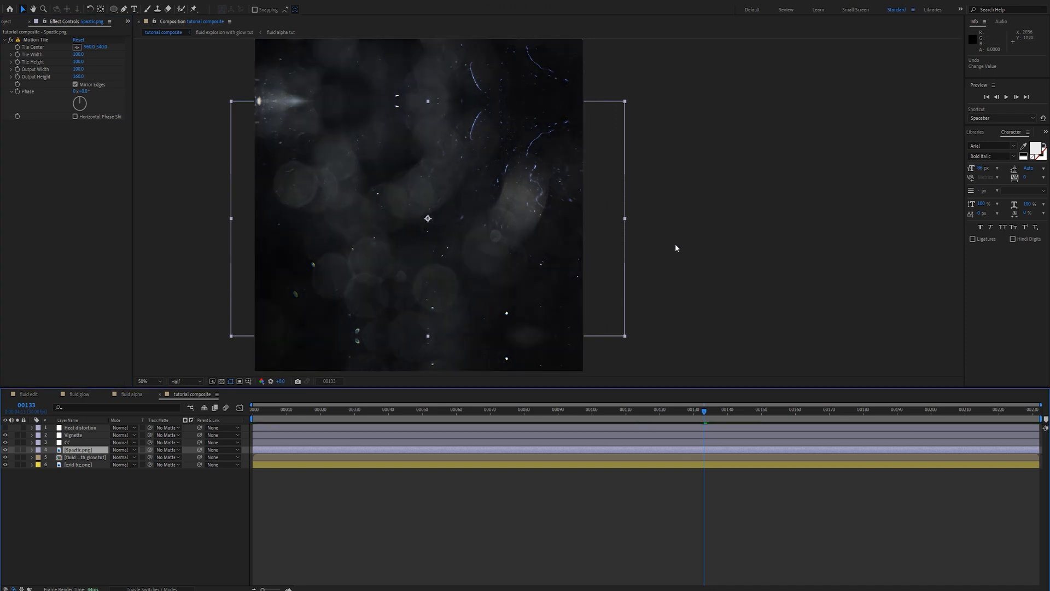
Apply Curves to the Spastic.png layer and bend the RGB curve strongly upward to brighten the bokeh texture
{"action": "left_click", "coordinate": [675, 244]}
{"action": "left_click", "coordinate": [34, 226]}
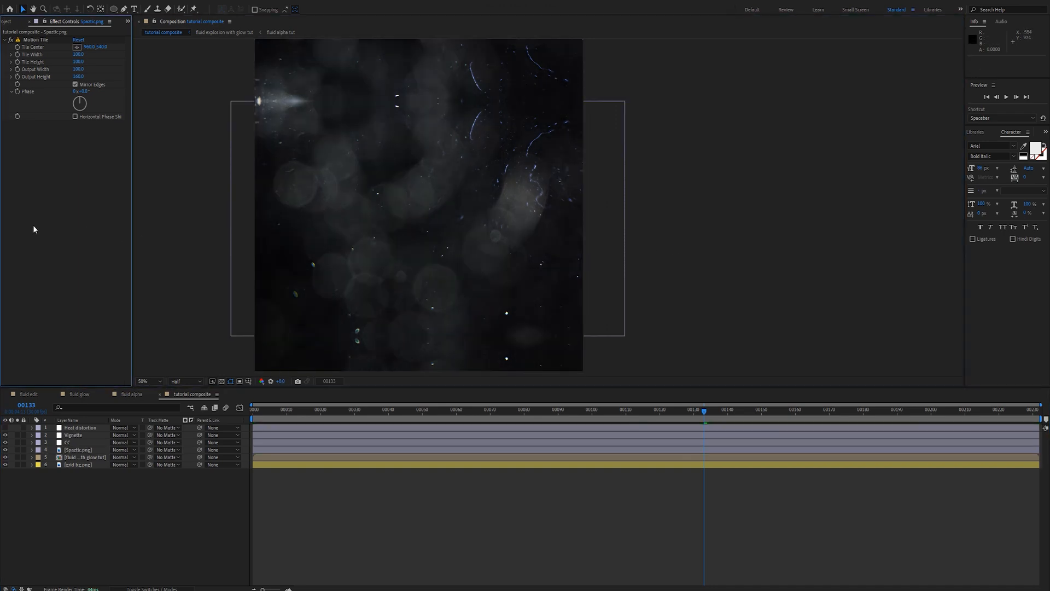
{"action": "key", "text": "ctrl+space"}
{"action": "left_click", "coordinate": [83, 456]}
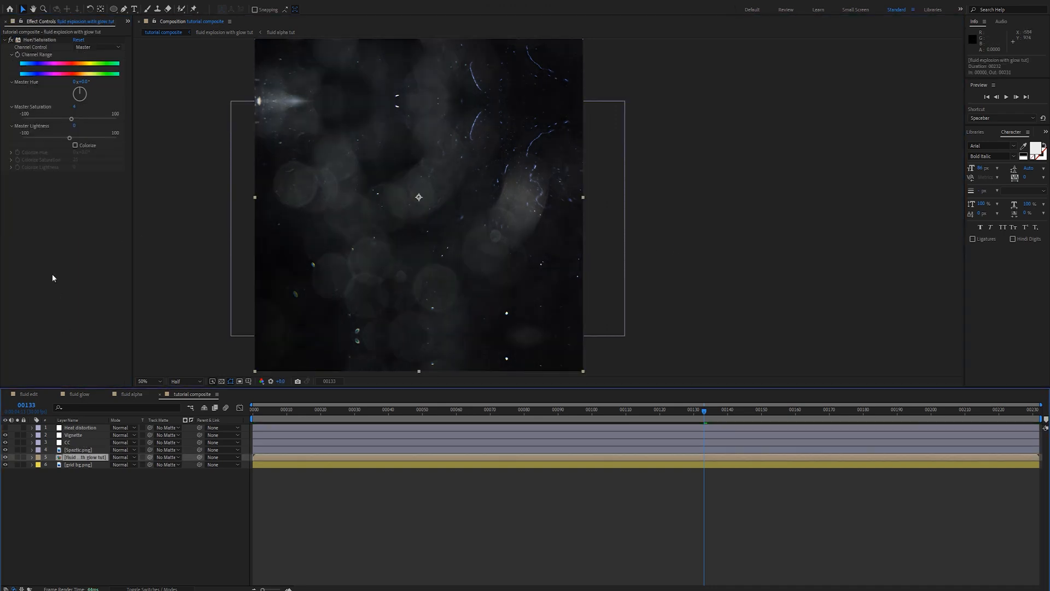
{"action": "left_click", "coordinate": [78, 449]}
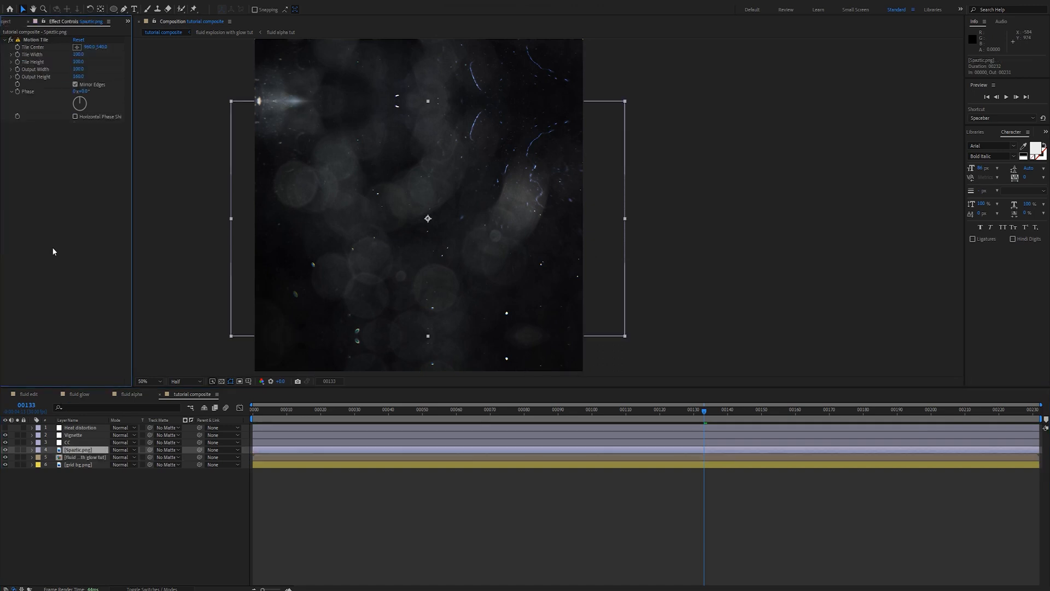
{"action": "key", "text": "ctrl+space"}
{"action": "left_click", "coordinate": [9, 239]}
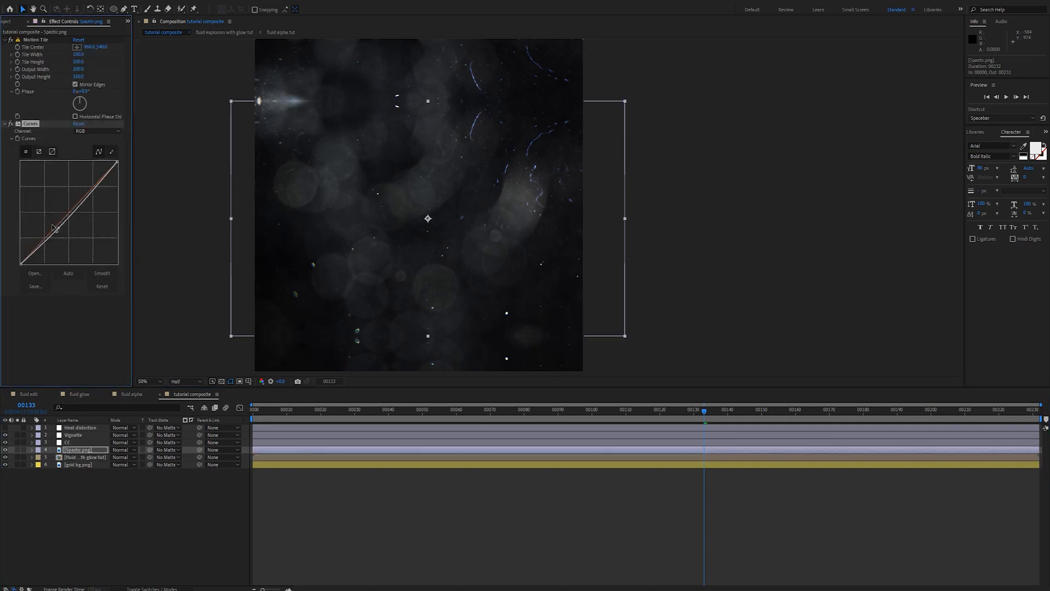
{"action": "left_click_drag", "start_coordinate": [54, 228], "coordinate": [49, 210]}
{"action": "left_click_drag", "start_coordinate": [77, 176], "coordinate": [79, 173]}
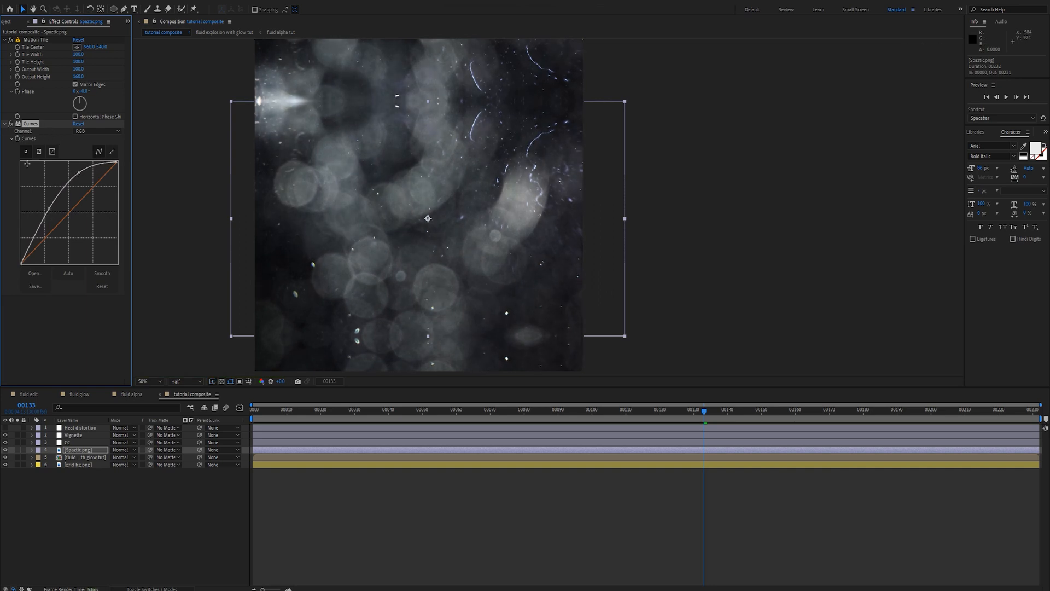
Warm the Spastic.png texture in Curves by slightly raising the red channel and lowering the blue channel, and collapse both of its effects
{"action": "left_click", "coordinate": [102, 132]}
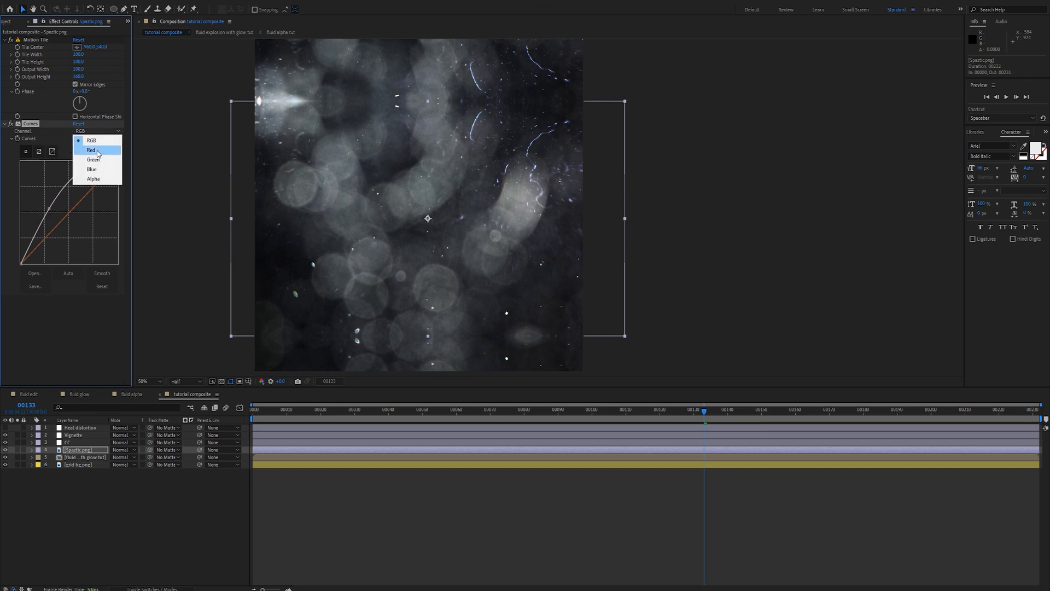
{"action": "left_click", "coordinate": [91, 150]}
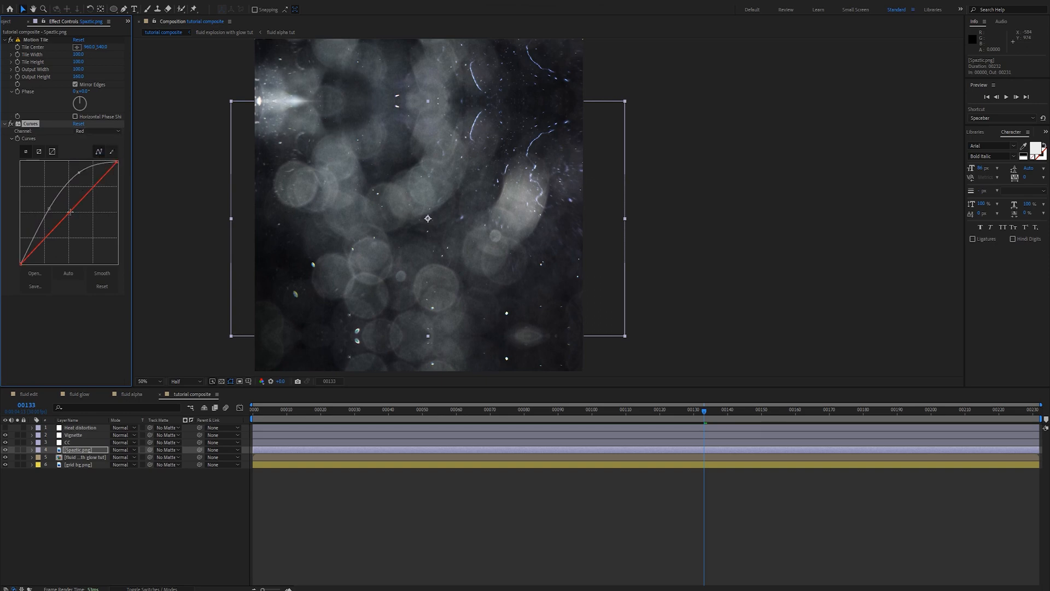
{"action": "left_click", "coordinate": [83, 132]}
{"action": "left_click", "coordinate": [85, 167]}
{"action": "left_click_drag", "start_coordinate": [73, 207], "coordinate": [72, 212]}
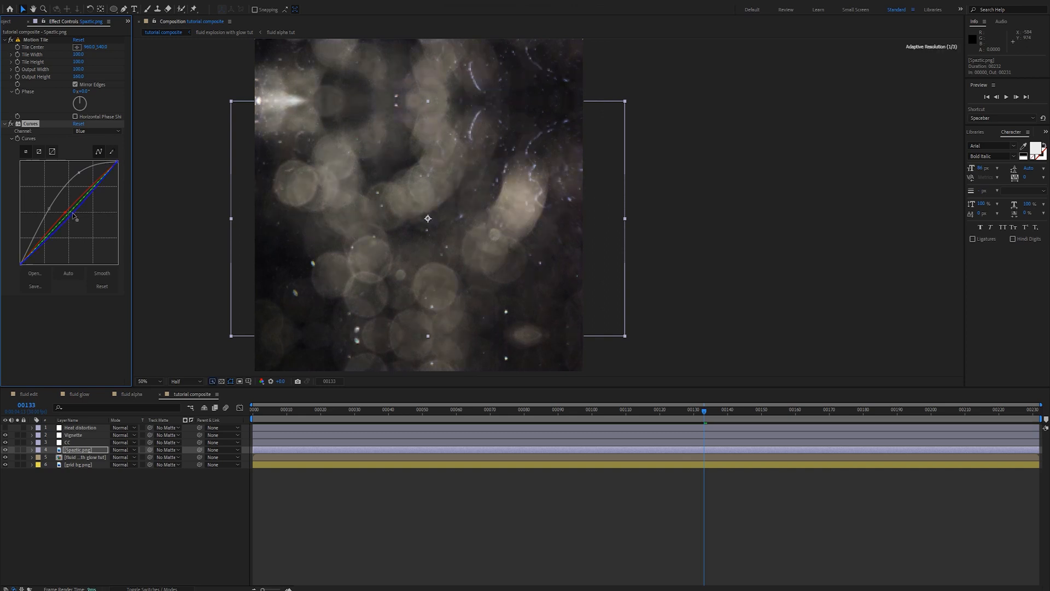
{"action": "left_click", "coordinate": [97, 352]}
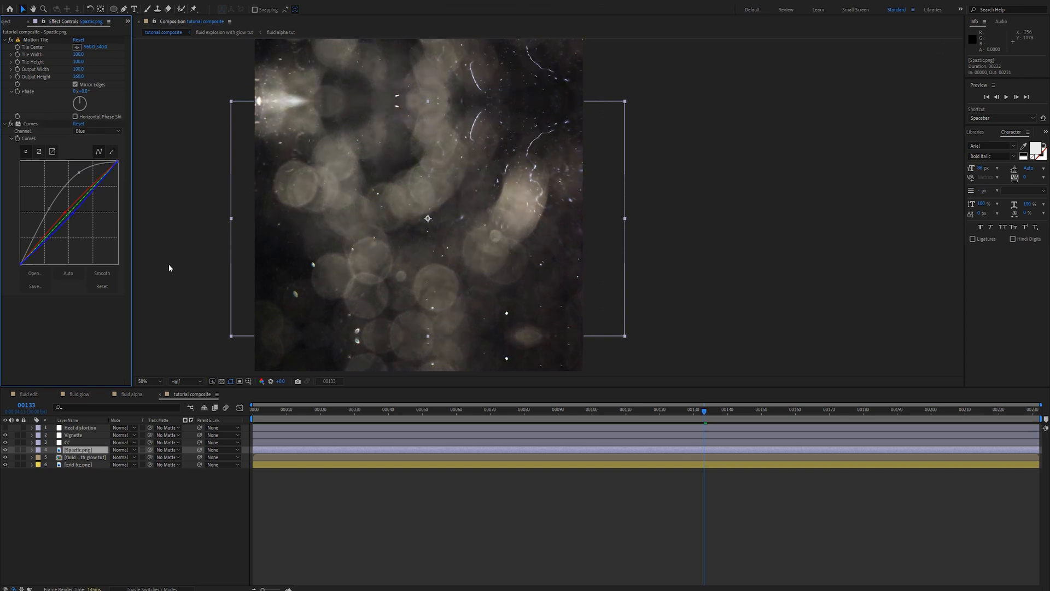
{"action": "left_click", "coordinate": [7, 125]}
{"action": "left_click", "coordinate": [7, 42]}
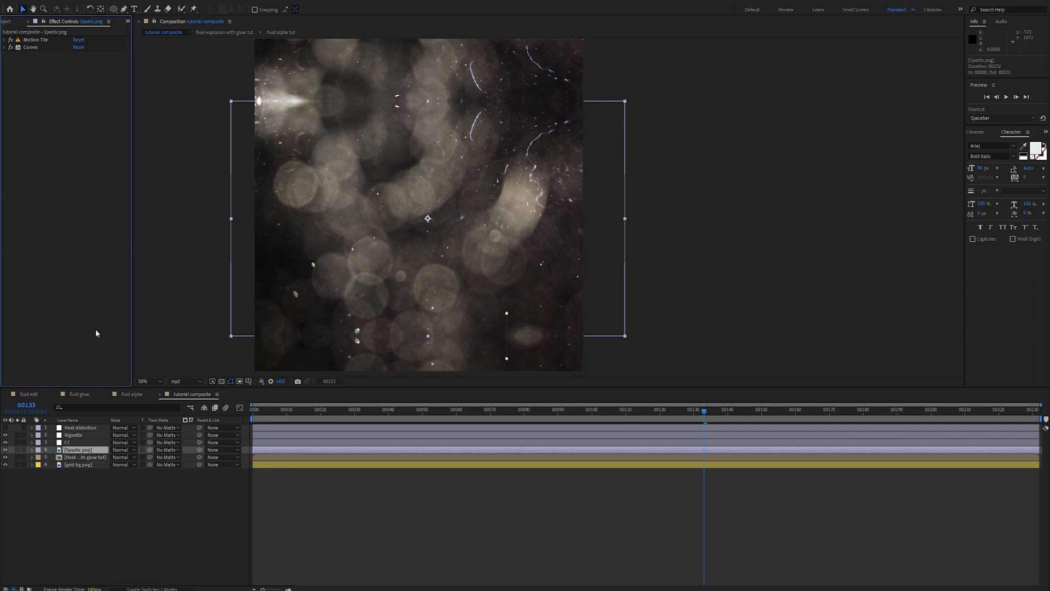
Duplicate the fluid explosion with glow layer and place the duplicate directly above Spastic.png
{"action": "left_click", "coordinate": [77, 455]}
{"action": "key", "text": "ctrl+d"}
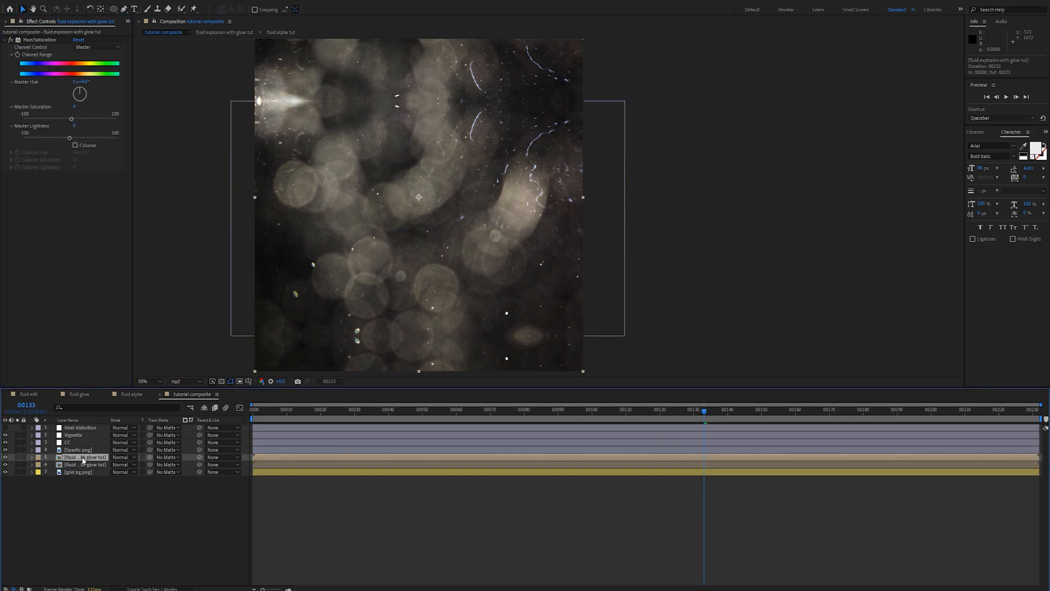
{"action": "mouse_move", "coordinate": [83, 457]}
{"action": "left_mouse_down"}
{"action": "mouse_move", "coordinate": [110, 459]}
{"action": "mouse_move", "coordinate": [102, 450]}
{"action": "left_mouse_up"}
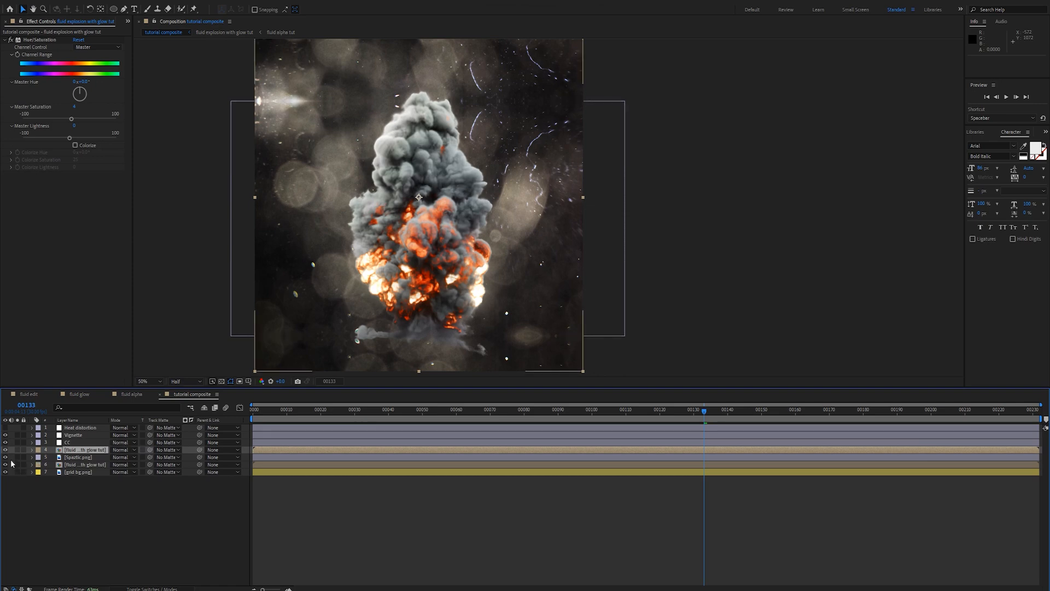
Solo the upper explosion copy and Spastic.png, and assign the copy as the track matte of Spastic.png
{"action": "left_click_drag", "start_coordinate": [18, 450], "coordinate": [18, 457]}
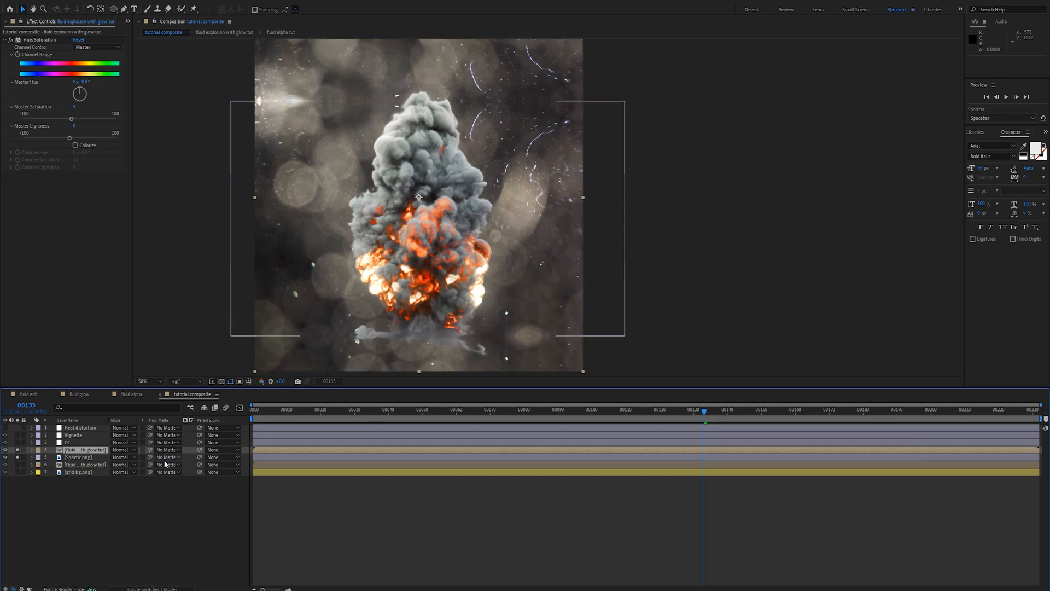
{"action": "left_click", "coordinate": [166, 458]}
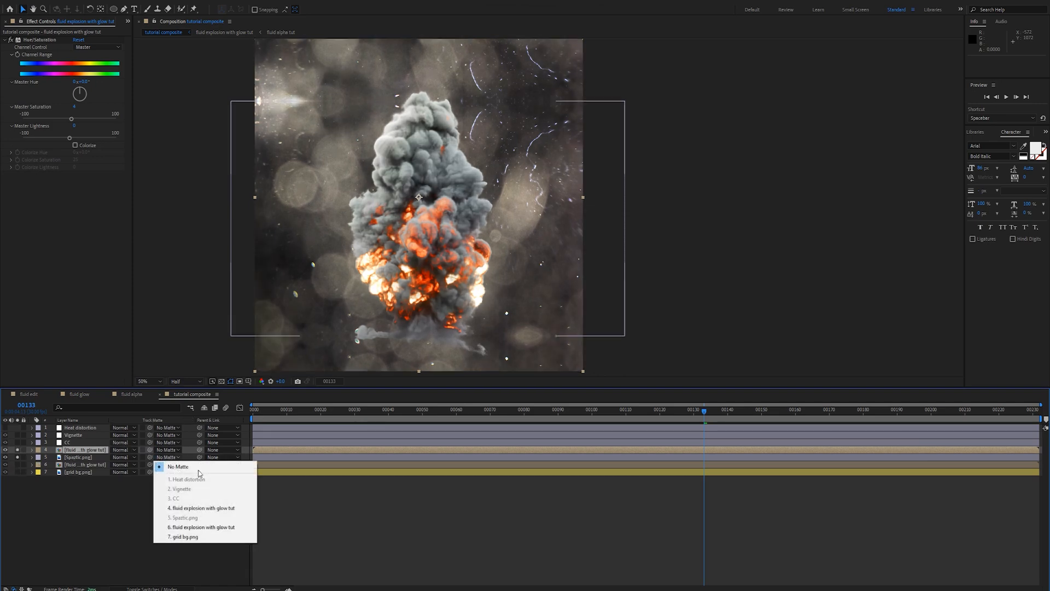
{"action": "left_click", "coordinate": [208, 507]}
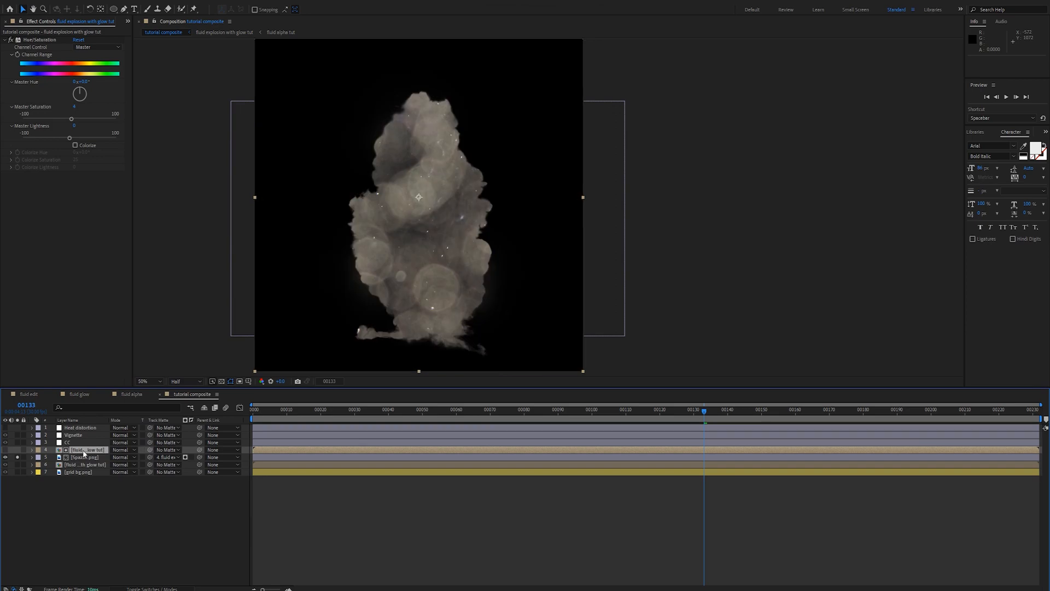
Rename the upper copy of the fluid explosion layer to matte
{"action": "left_click", "coordinate": [83, 449]}
{"action": "type", "text": "matte"}
{"action": "key", "text": "Return"}
{"action": "left_click", "coordinate": [180, 507]}
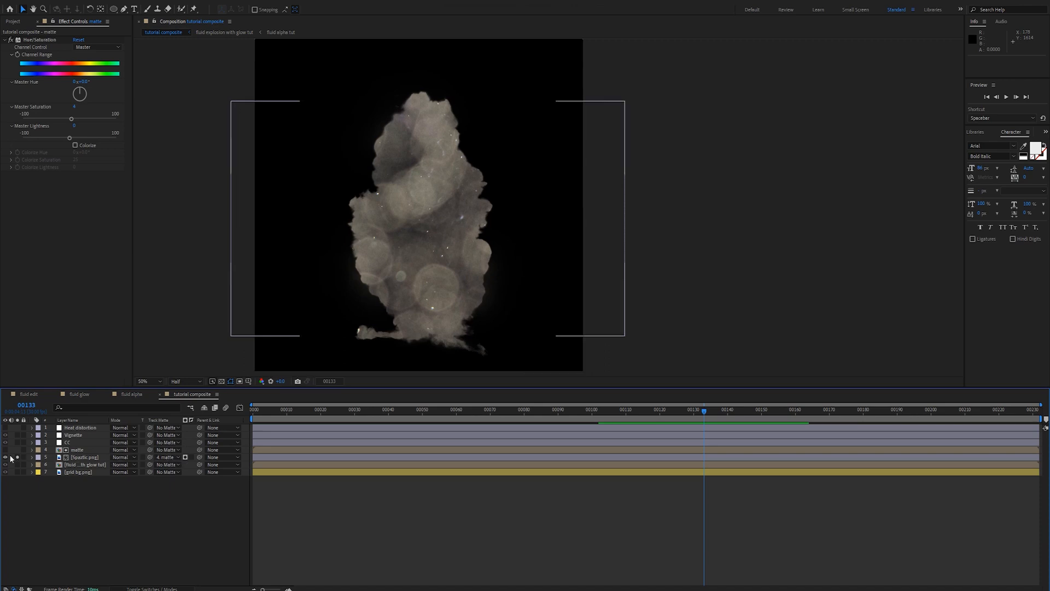
Remove the track matte and solo from Spastic.png, and make the matte layer visible and soloed
{"action": "left_click", "coordinate": [174, 458]}
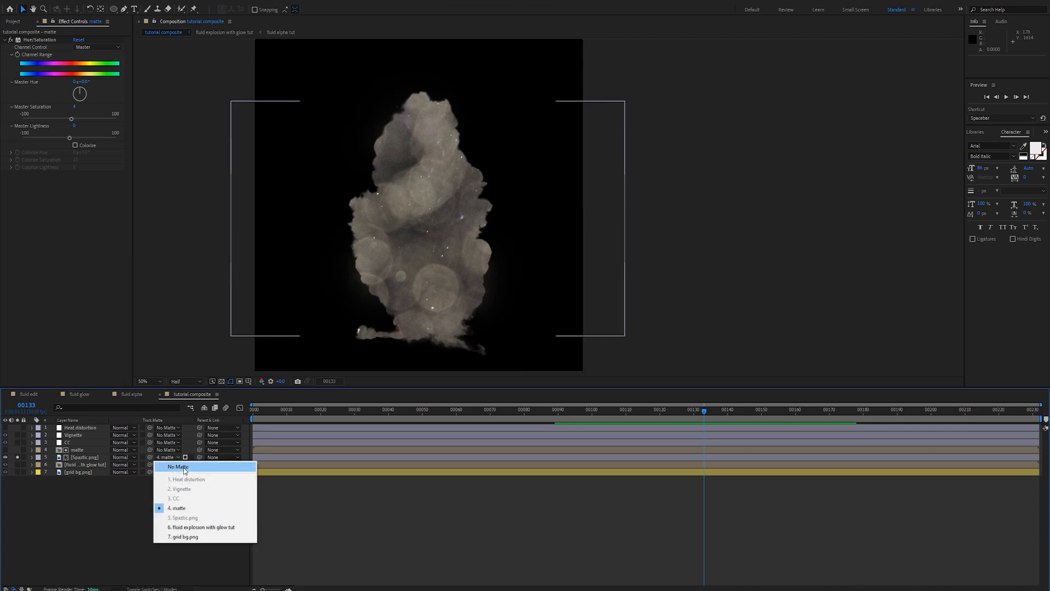
{"action": "left_click", "coordinate": [166, 467]}
{"action": "left_click", "coordinate": [18, 458]}
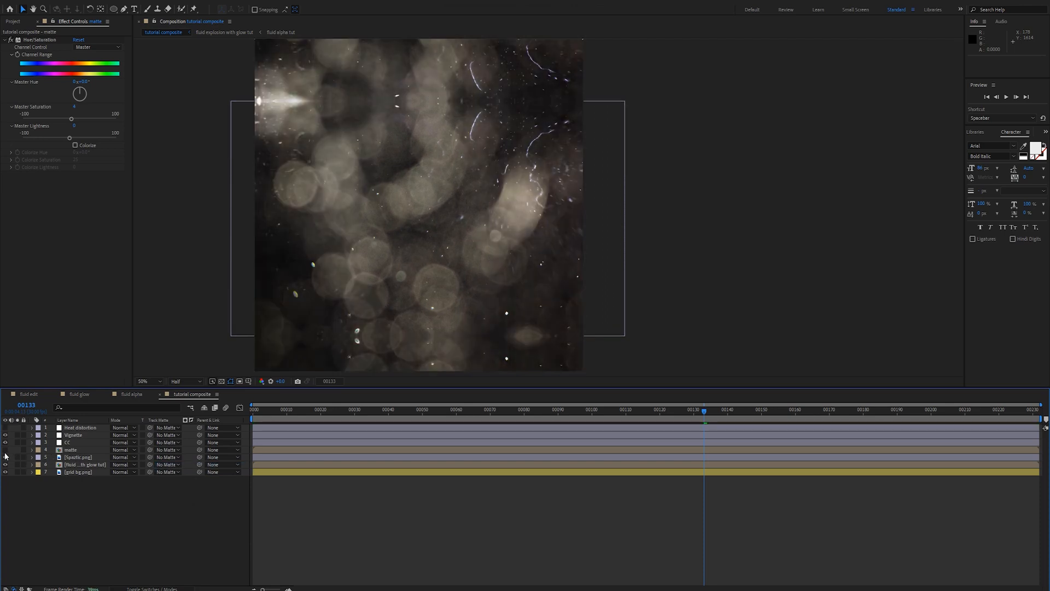
{"action": "left_click", "coordinate": [6, 449]}
{"action": "left_click", "coordinate": [18, 450]}
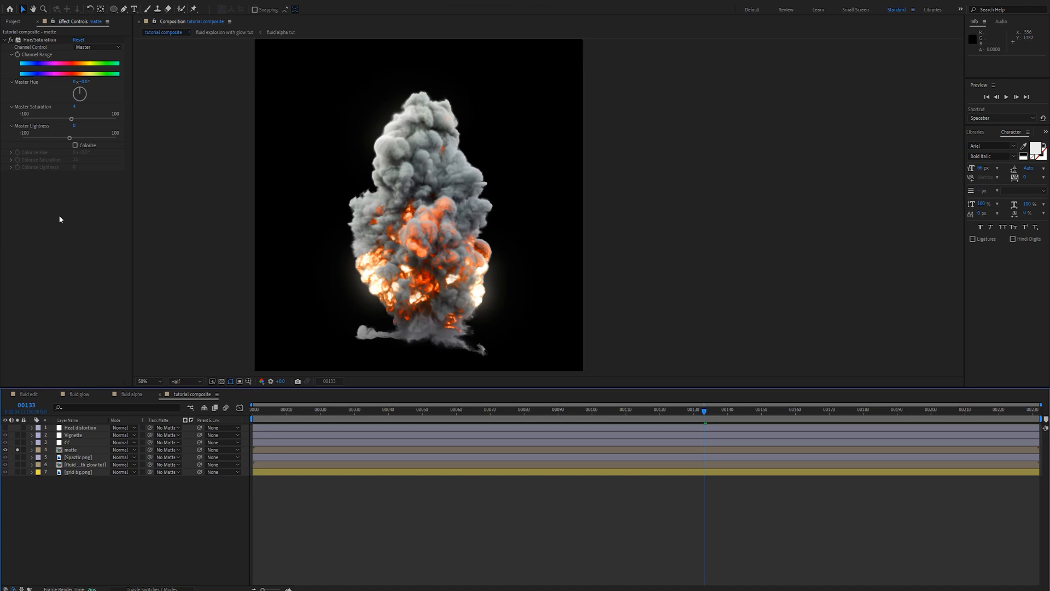
Key the grey, dark and white tones out of the matte layer with four Color Keys, tolerances about 58, 123, 100 and 92, Edge Feather 10
{"action": "left_click", "coordinate": [5, 40]}
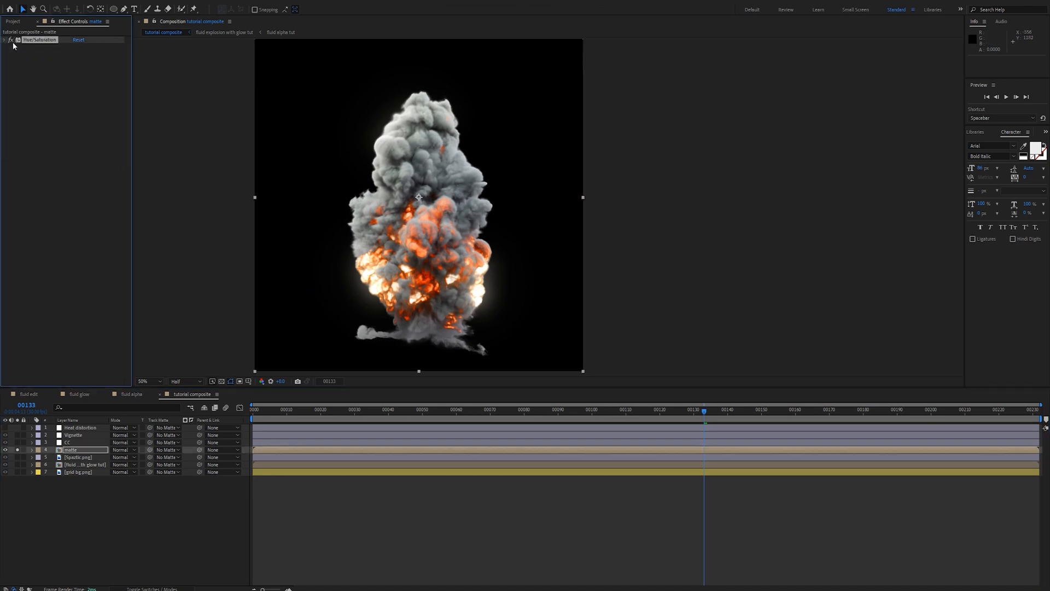
{"action": "left_click", "coordinate": [51, 87]}
{"action": "key", "text": "ctrl+space"}
{"action": "type", "text": "colo"}
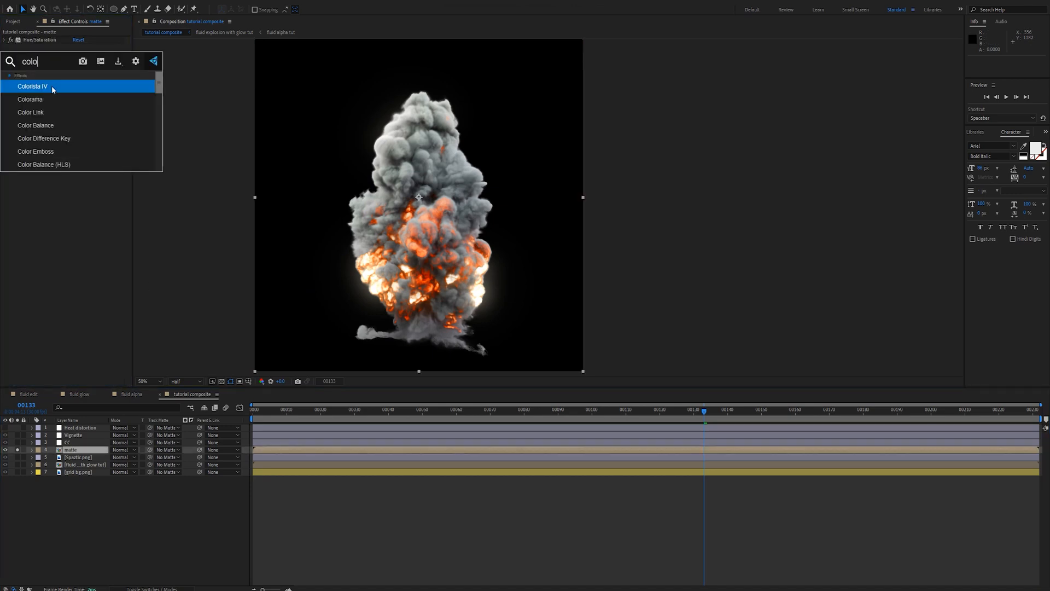
{"action": "type", "text": "r key"}
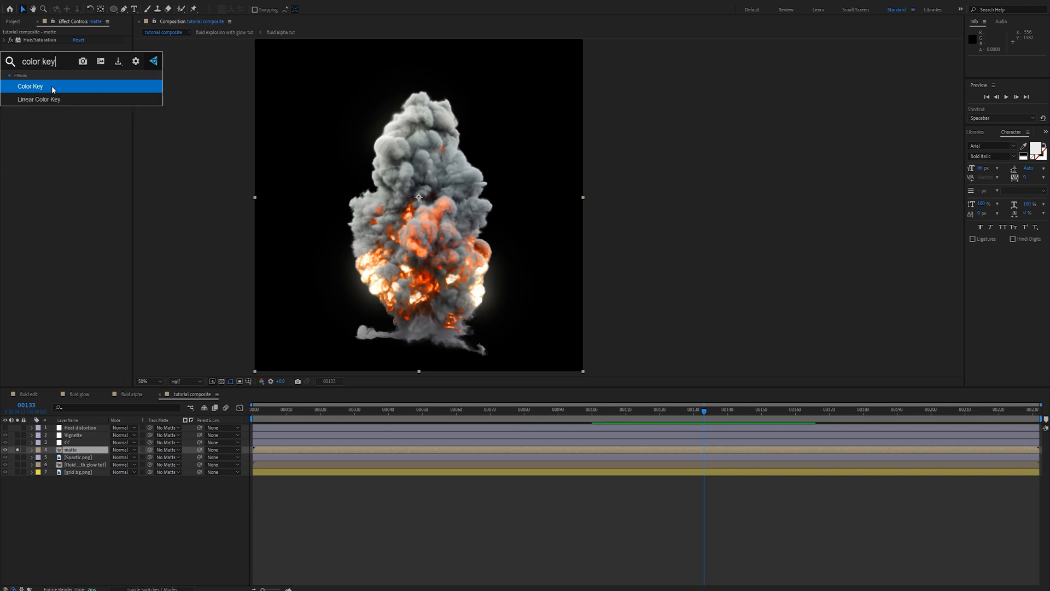
{"action": "key", "text": "Return"}
{"action": "left_click", "coordinate": [87, 55]}
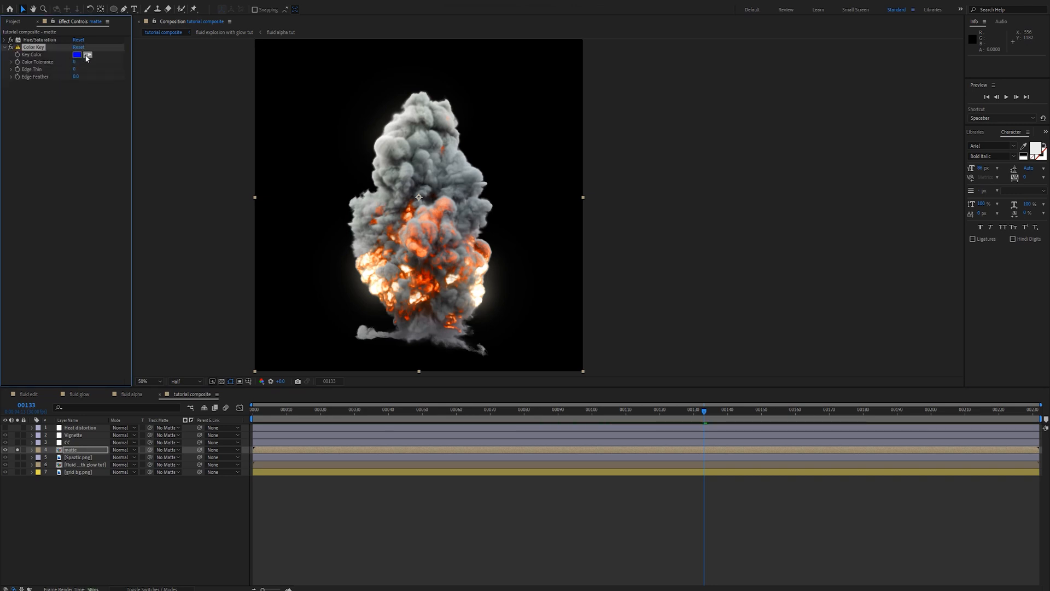
{"action": "left_click", "coordinate": [470, 213]}
{"action": "mouse_move", "coordinate": [84, 62]}
{"action": "left_mouse_down"}
{"action": "mouse_move", "coordinate": [141, 71]}
{"action": "mouse_move", "coordinate": [74, 77]}
{"action": "left_mouse_up"}
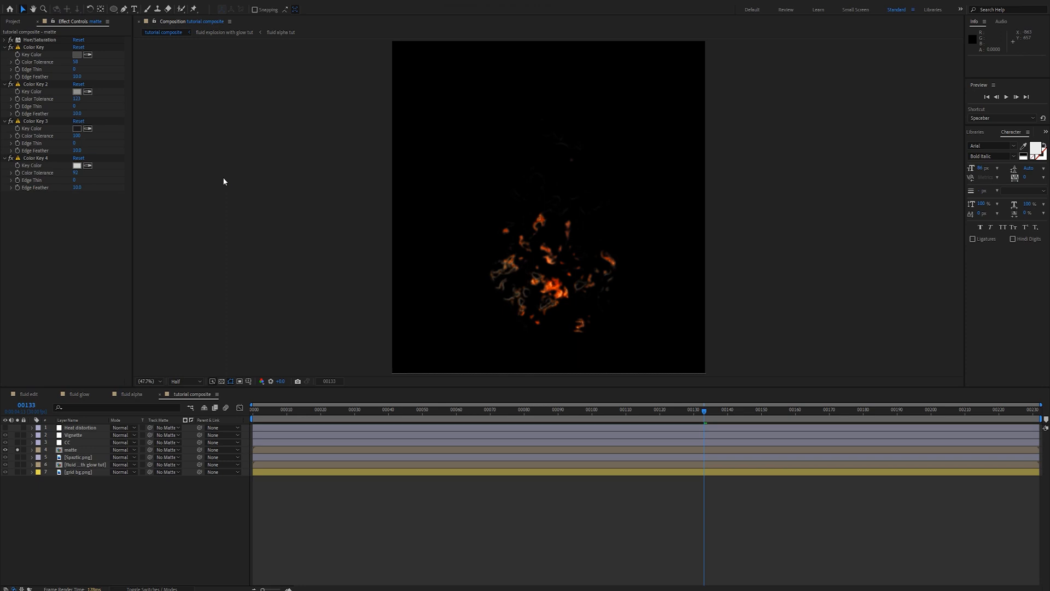
Check the keyed matte across the timeline, stop at frame 86, and add an Exposure effect to the matte layer with Exposure set to 4
{"action": "left_click", "coordinate": [267, 412]}
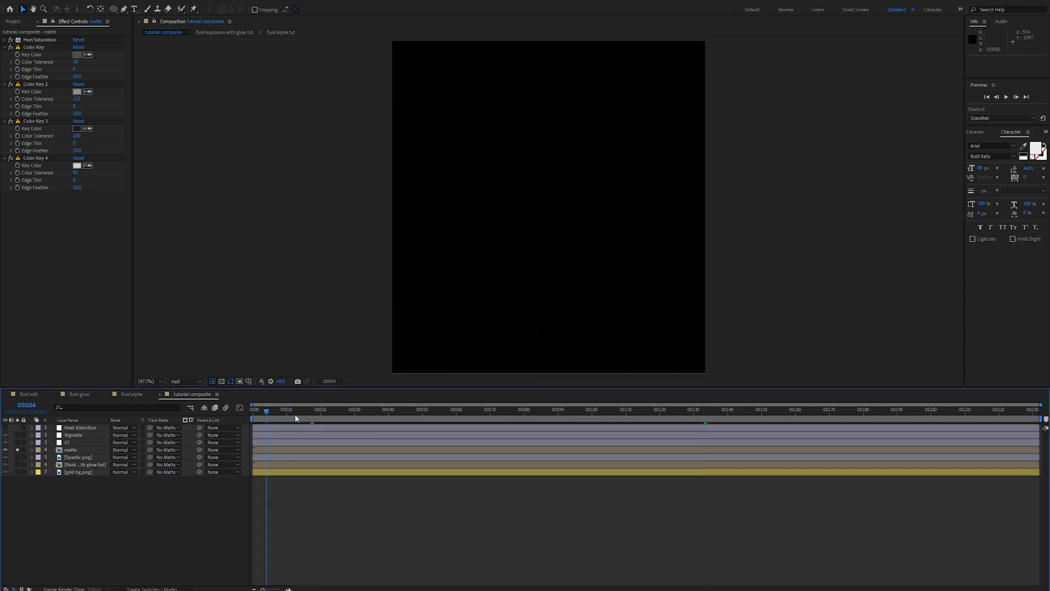
{"action": "left_click_drag", "start_coordinate": [296, 419], "coordinate": [843, 425]}
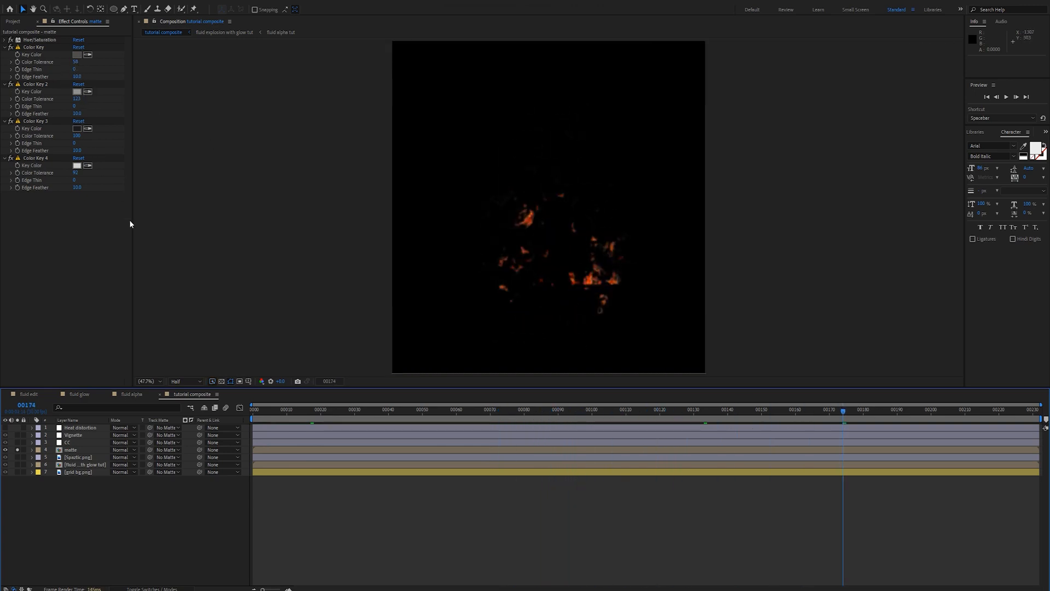
{"action": "left_click_drag", "start_coordinate": [588, 417], "coordinate": [550, 410]}
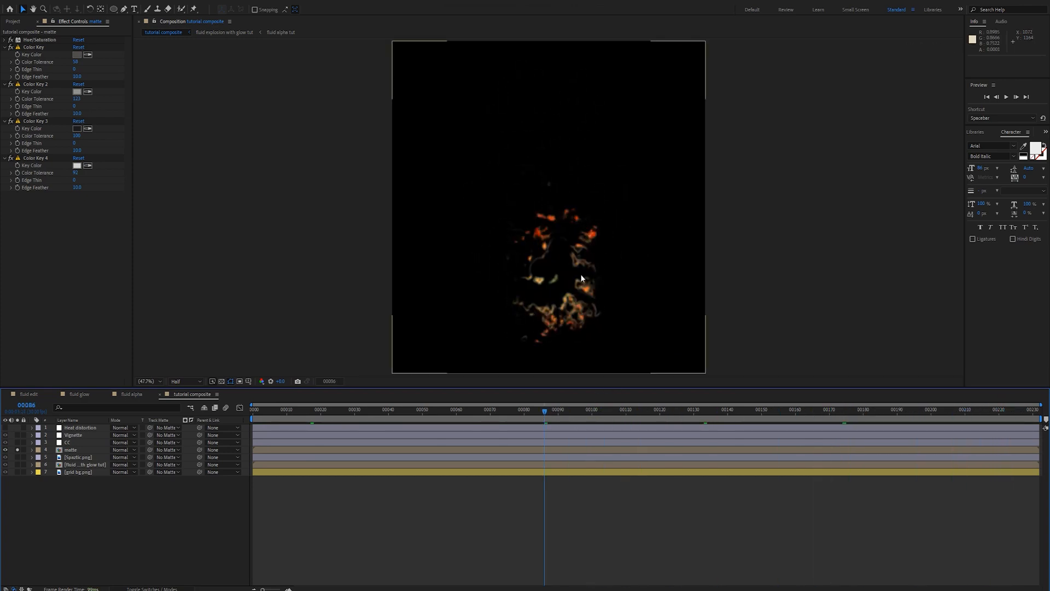
{"action": "left_click", "coordinate": [28, 237]}
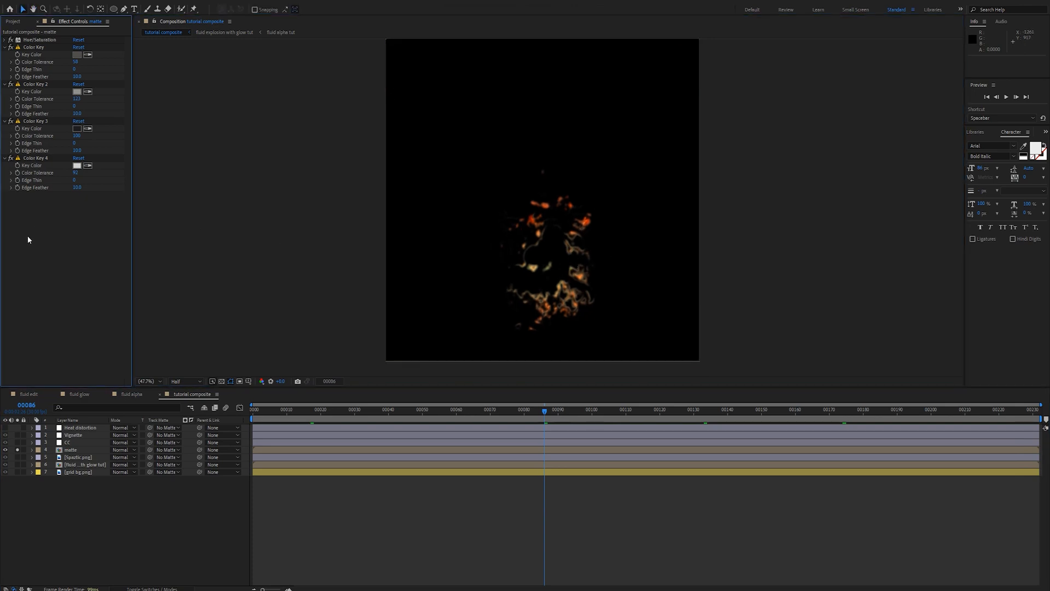
{"action": "key", "text": "ctrl+space"}
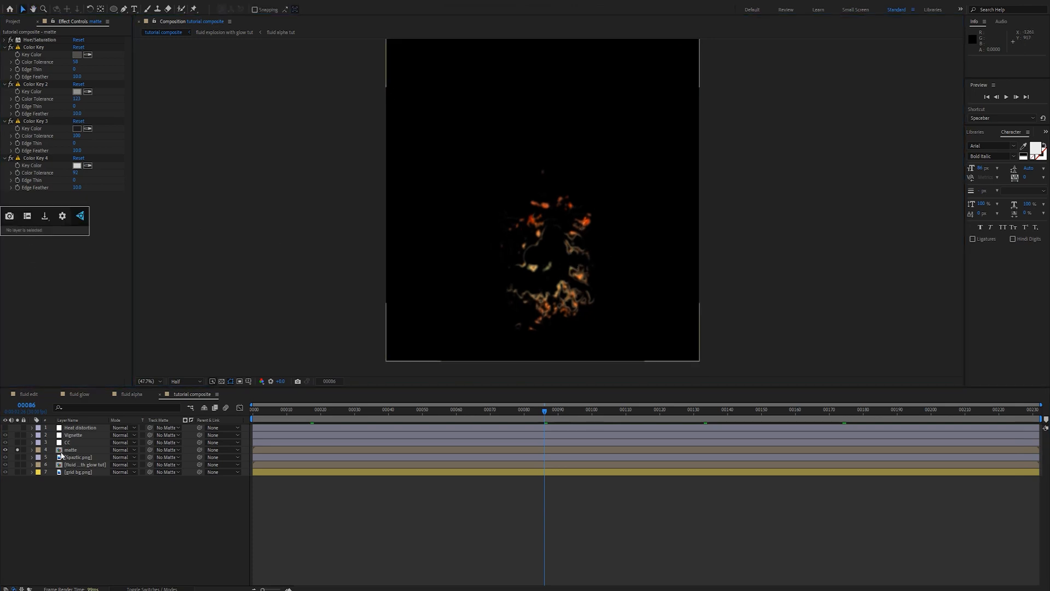
{"action": "left_click", "coordinate": [71, 449]}
{"action": "left_click", "coordinate": [52, 308]}
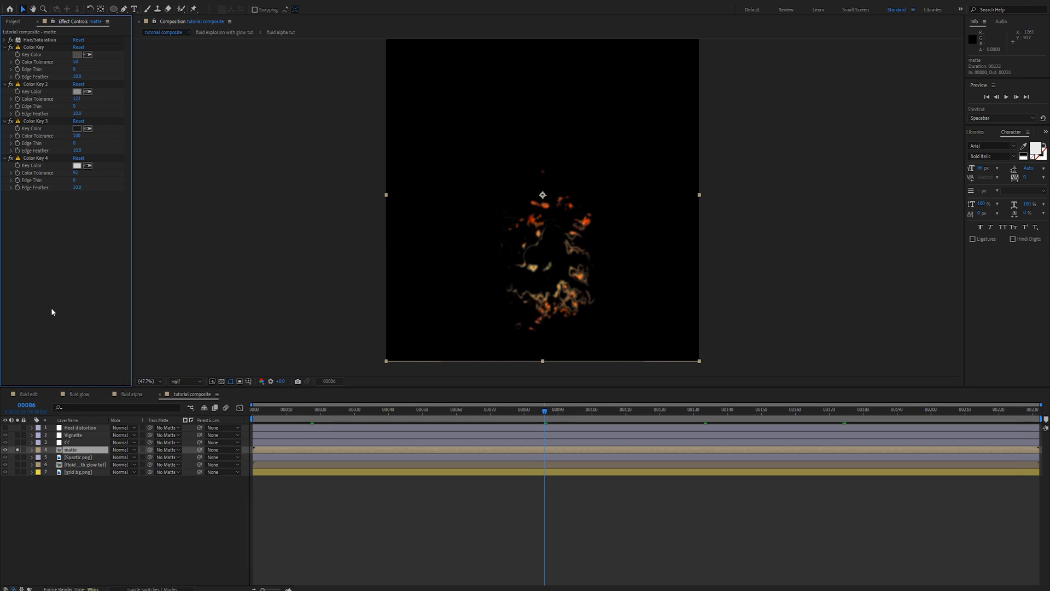
{"action": "key", "text": "ctrl+space"}
{"action": "type", "text": "expo"}
{"action": "key", "text": "Return"}
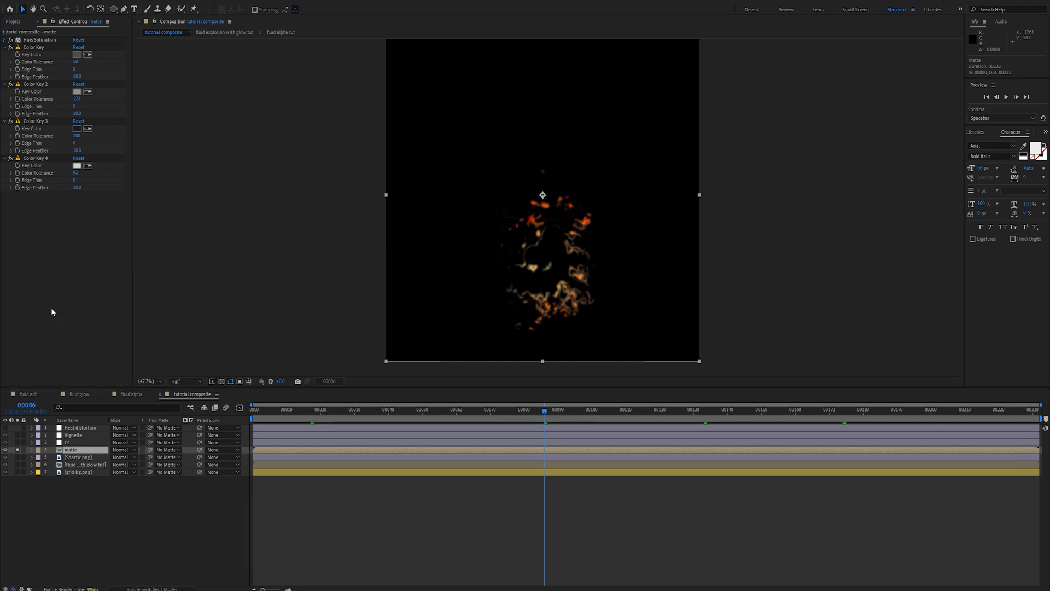
{"action": "left_click", "coordinate": [80, 217]}
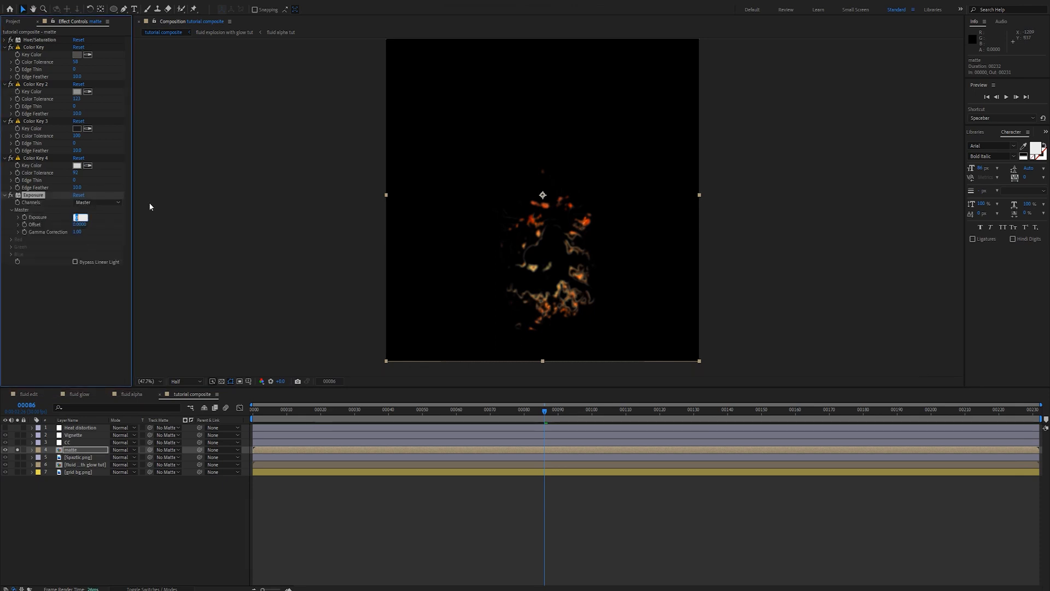
{"action": "type", "text": "4"}
{"action": "key", "text": "Return"}
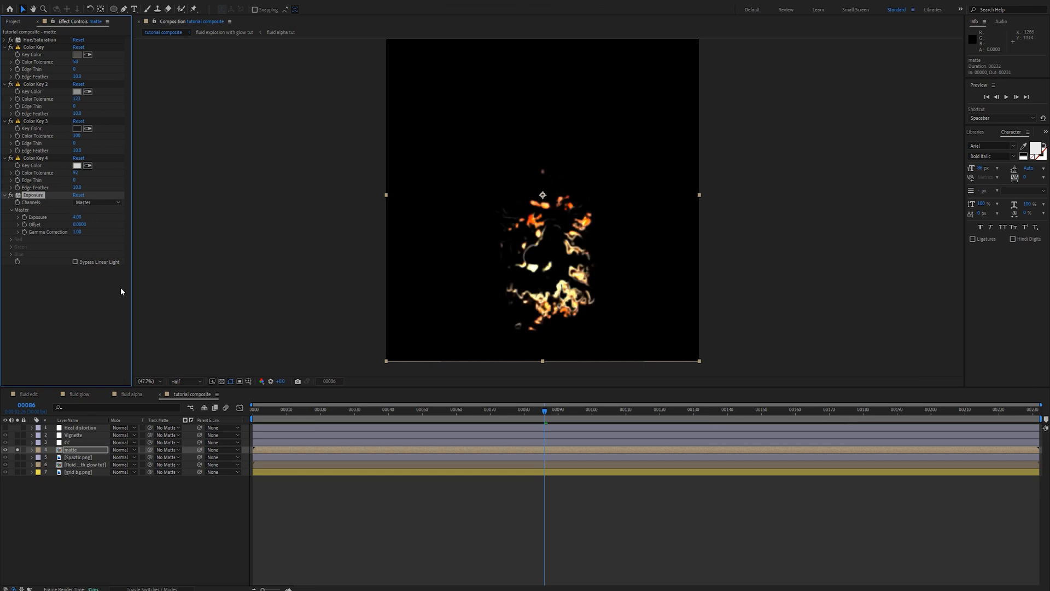
Add a Glow effect to the matte layer with the threshold at about 35.7% and the radius at about 40
{"action": "left_click", "coordinate": [90, 305]}
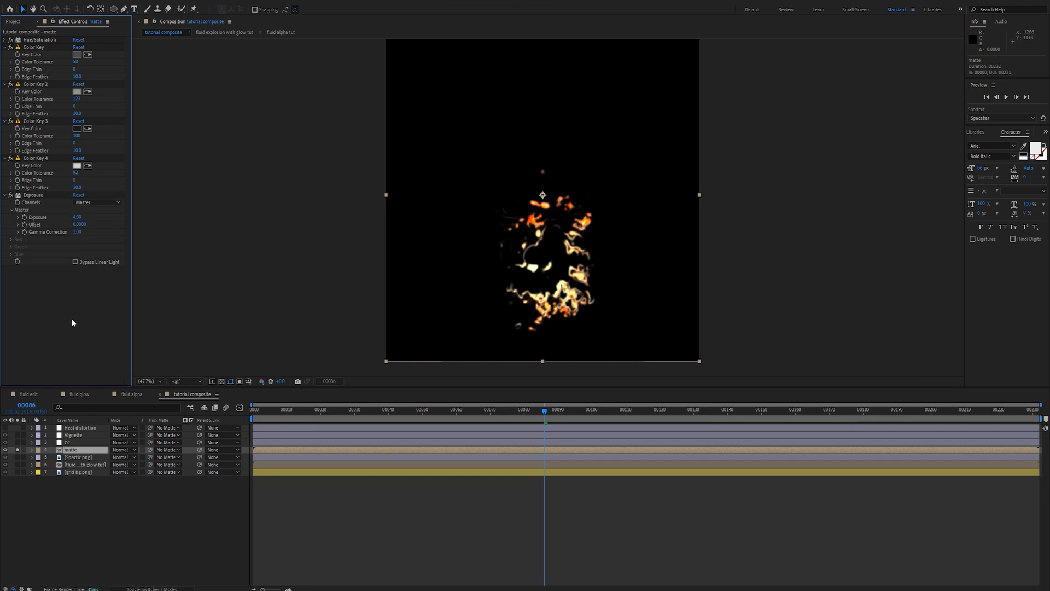
{"action": "key", "text": "ctrl+space"}
{"action": "type", "text": "glow"}
{"action": "key", "text": "Return"}
{"action": "left_click_drag", "start_coordinate": [78, 276], "coordinate": [49, 275]}
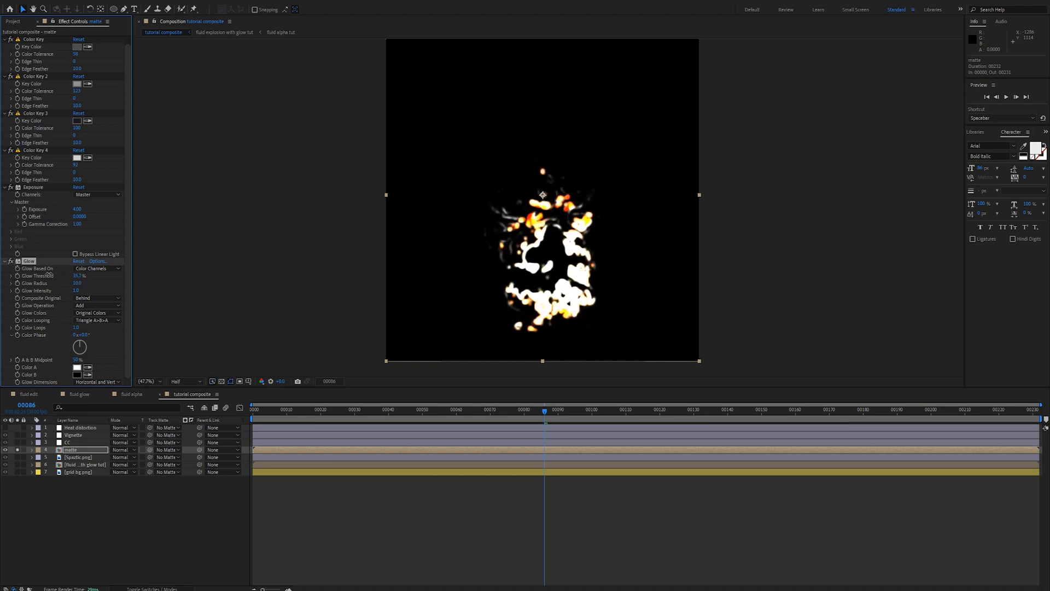
{"action": "mouse_move", "coordinate": [77, 283]}
{"action": "left_mouse_down"}
{"action": "mouse_move", "coordinate": [101, 283]}
{"action": "mouse_move", "coordinate": [64, 293]}
{"action": "left_mouse_up"}
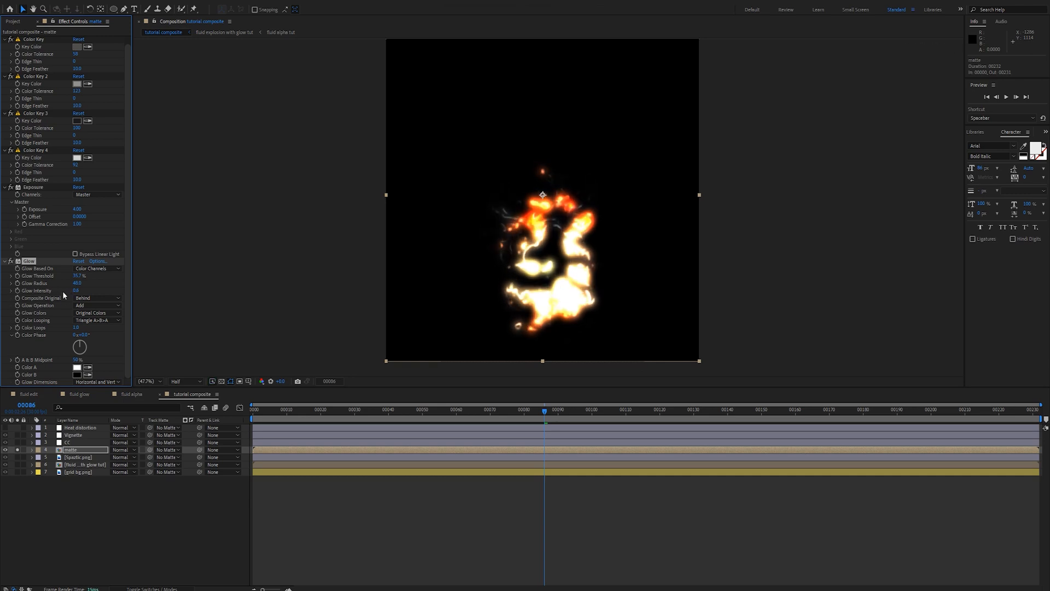
Switch the Glow to A & B Colors and set Color A to orange FF8A00
{"action": "left_click", "coordinate": [87, 312]}
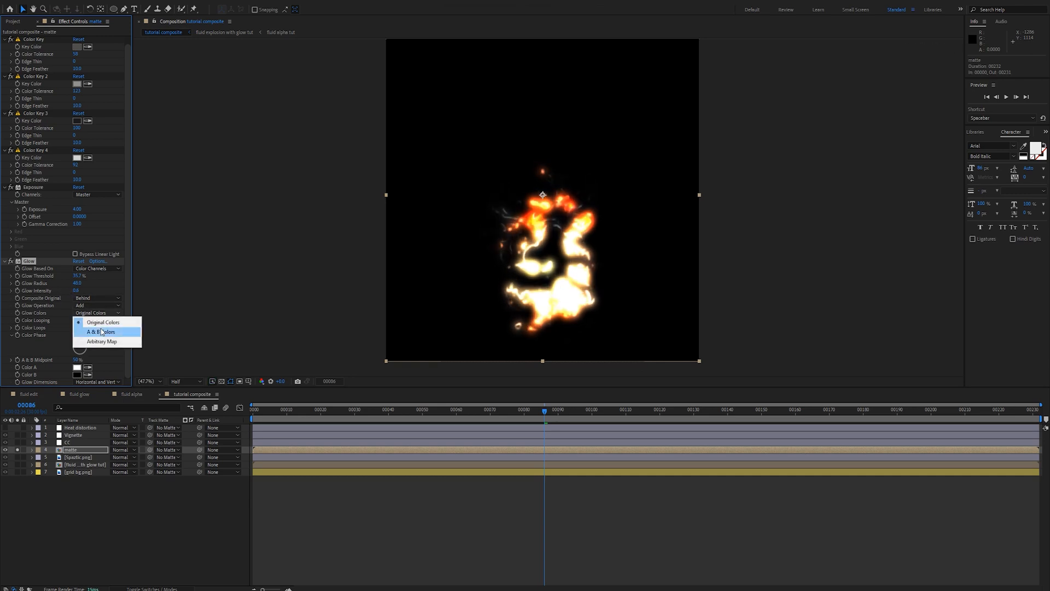
{"action": "left_click", "coordinate": [90, 328]}
{"action": "left_click", "coordinate": [77, 367]}
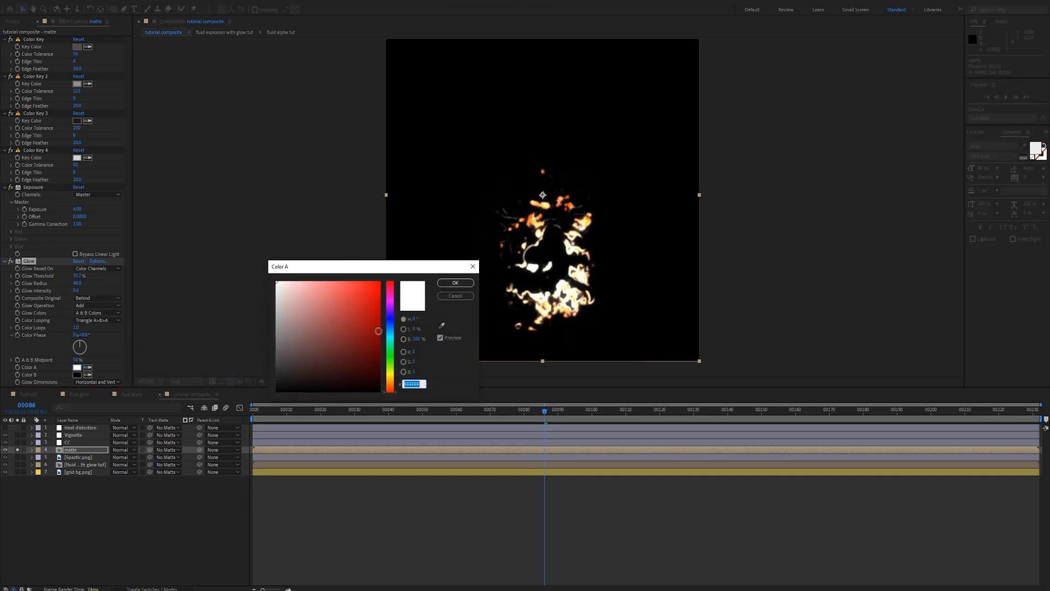
{"action": "left_click_drag", "start_coordinate": [385, 390], "coordinate": [388, 386]}
{"action": "left_click_drag", "start_coordinate": [327, 354], "coordinate": [379, 283]}
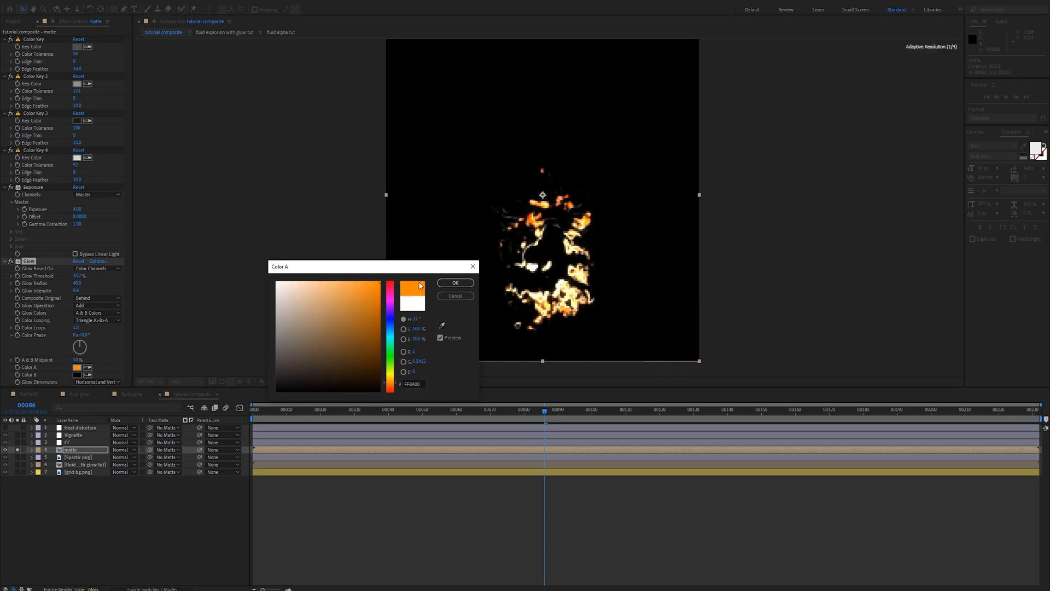
{"action": "left_click", "coordinate": [447, 285]}
Set the Glow's Color B to a warm golden yellow
{"action": "left_click", "coordinate": [78, 374]}
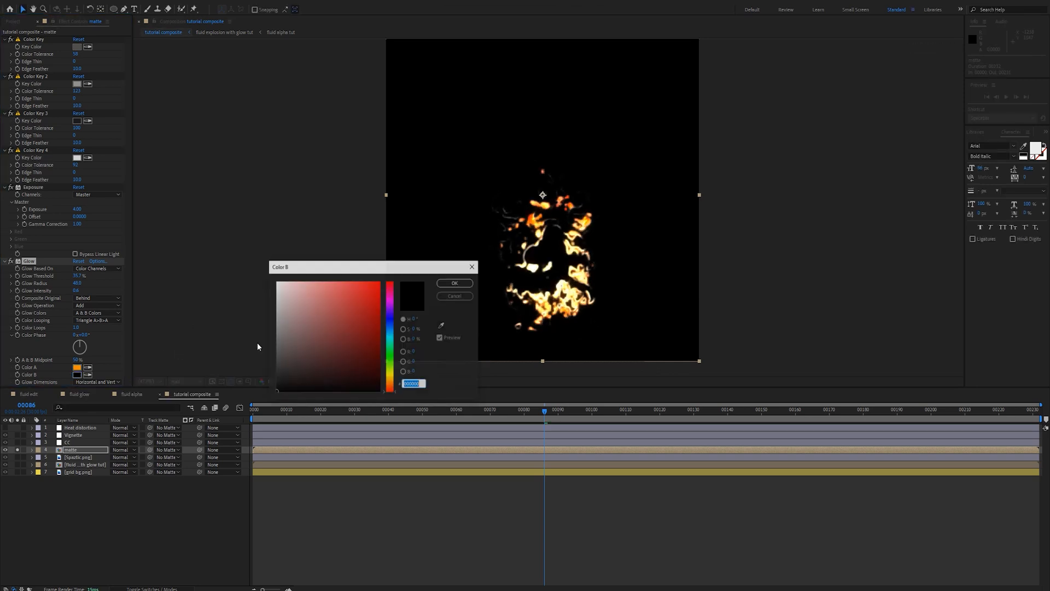
{"action": "left_click_drag", "start_coordinate": [390, 390], "coordinate": [395, 267]}
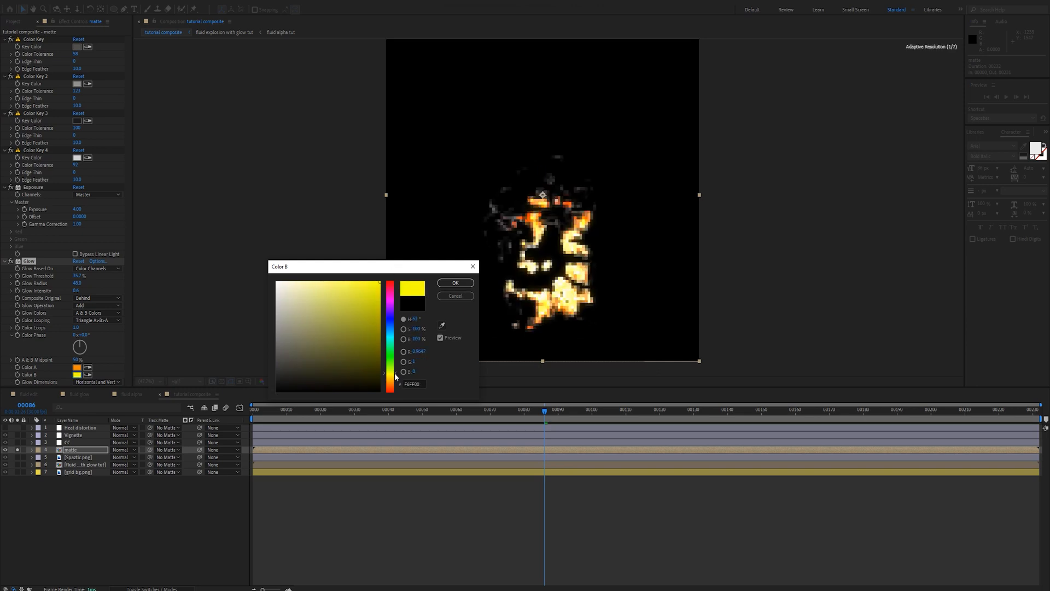
{"action": "left_click_drag", "start_coordinate": [395, 377], "coordinate": [395, 380]}
{"action": "left_click", "coordinate": [454, 285]}
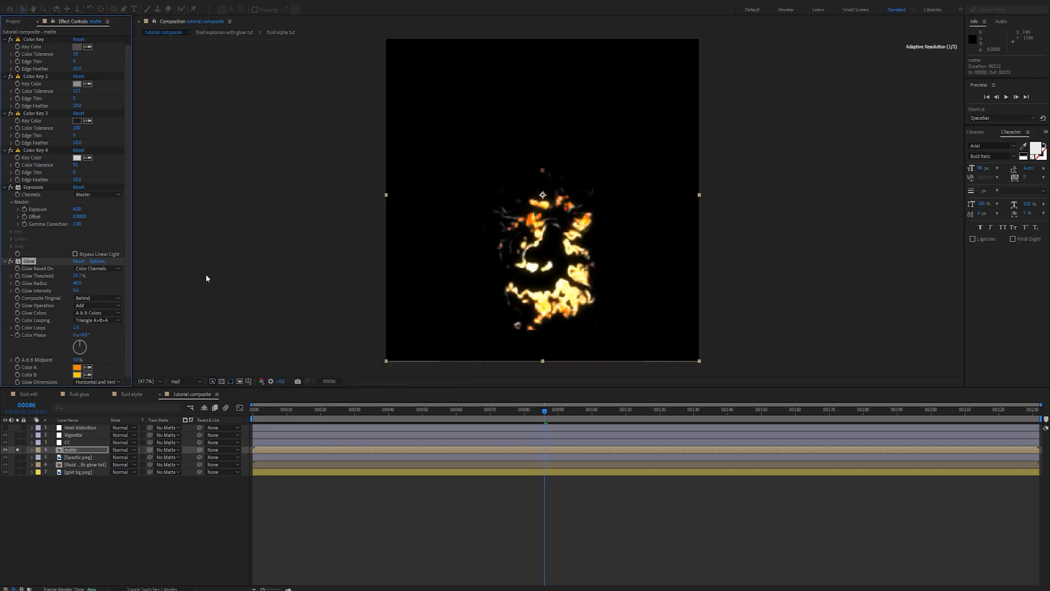
Duplicate the Glow with threshold about 15.7% and radius about 140, and lower the first Glow's threshold to about 17.6%
{"action": "key", "text": "ctrl+d"}
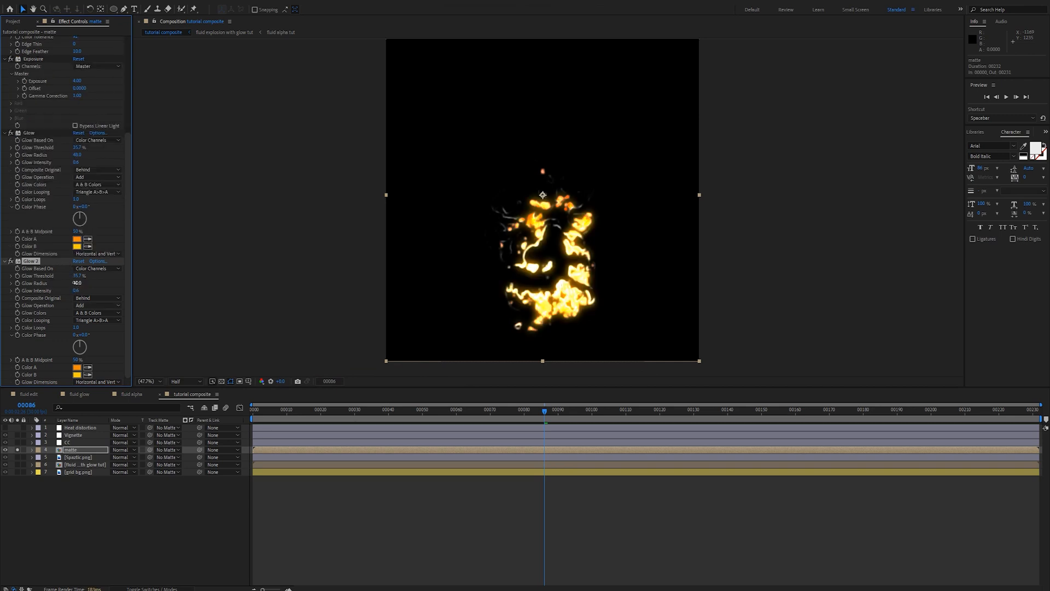
{"action": "left_click_drag", "start_coordinate": [102, 280], "coordinate": [32, 284]}
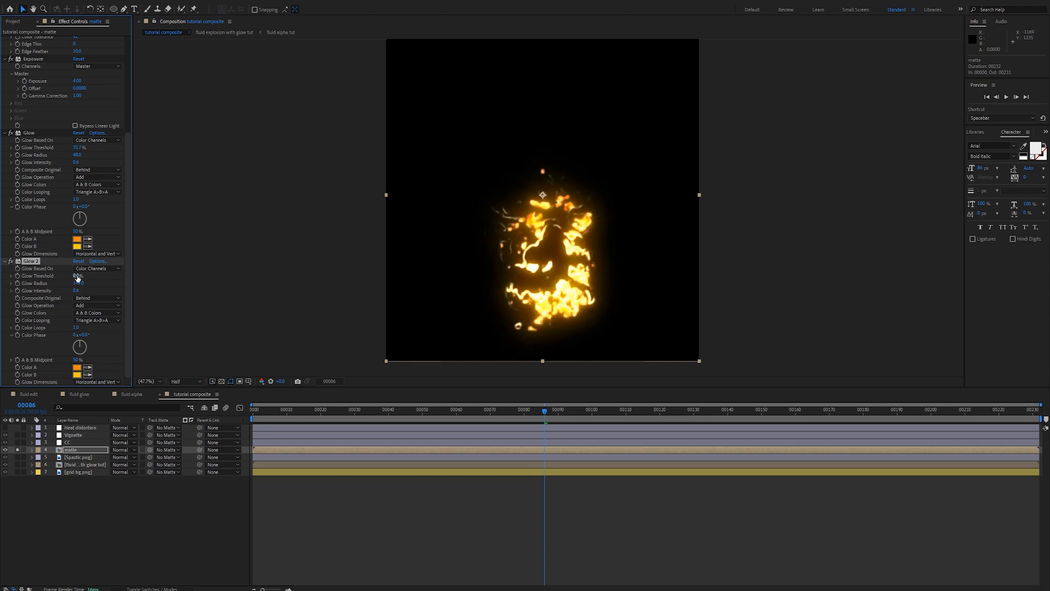
{"action": "left_click_drag", "start_coordinate": [91, 275], "coordinate": [118, 287]}
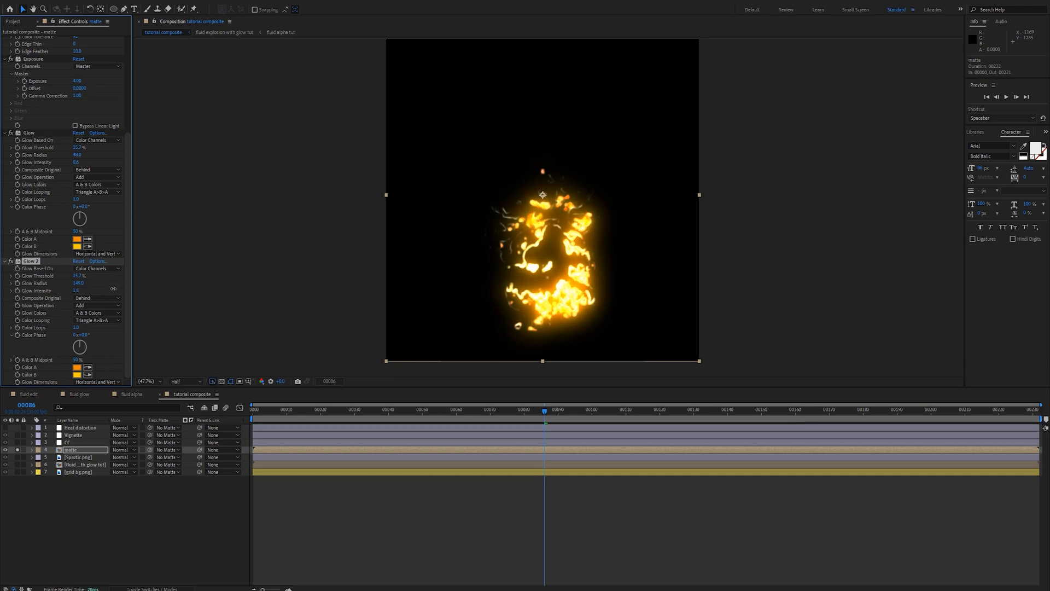
{"action": "left_click_drag", "start_coordinate": [77, 163], "coordinate": [64, 150]}
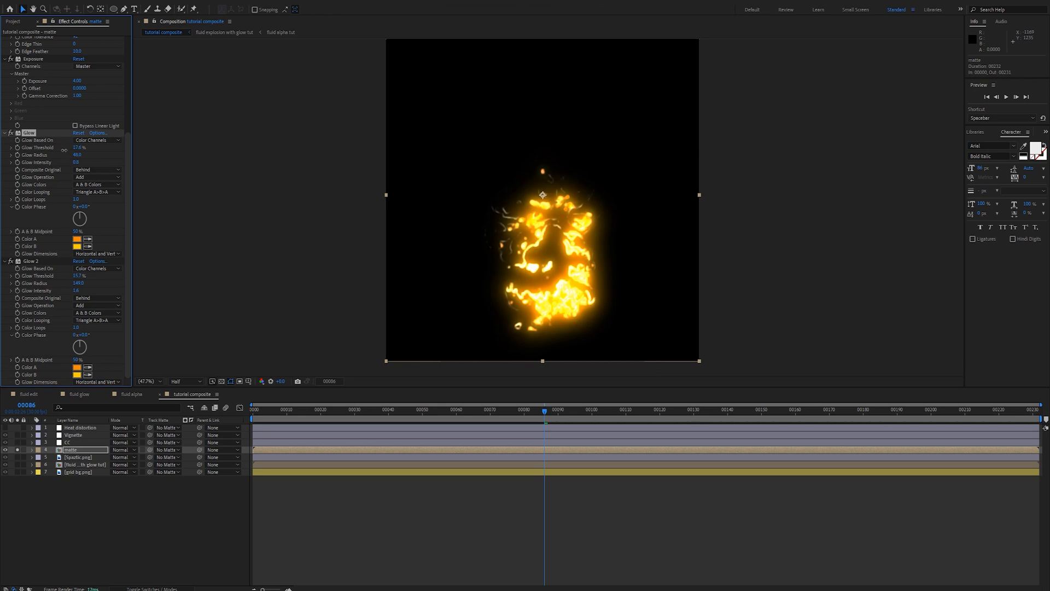
Duplicate Glow 2, raise the copy's threshold and widen its radius to about 583, and scrub the matte to frame 135
{"action": "left_click", "coordinate": [31, 261]}
{"action": "key", "text": "ctrl+d"}
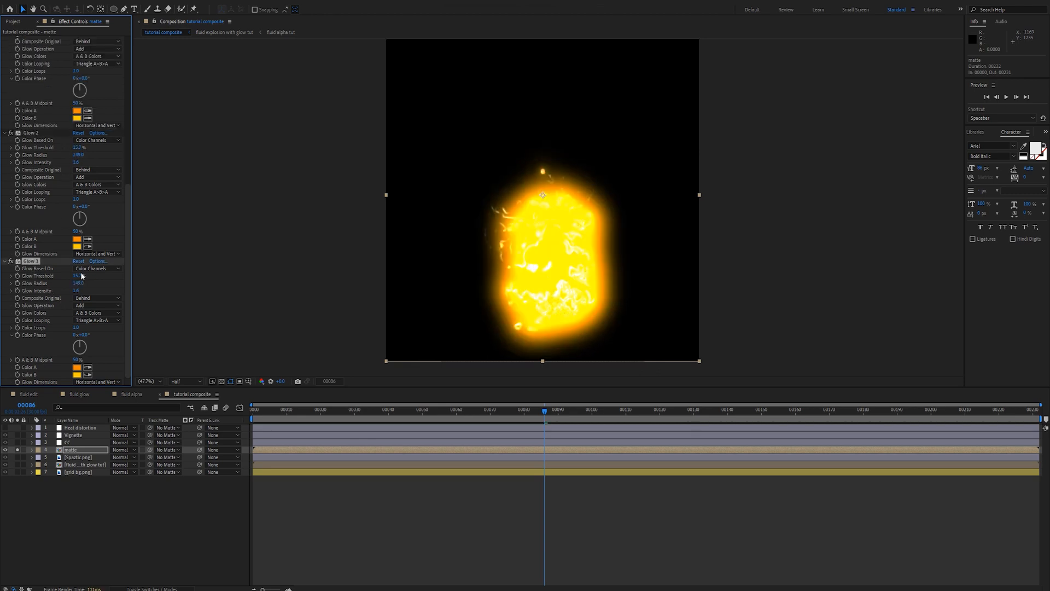
{"action": "left_click_drag", "start_coordinate": [87, 275], "coordinate": [260, 286]}
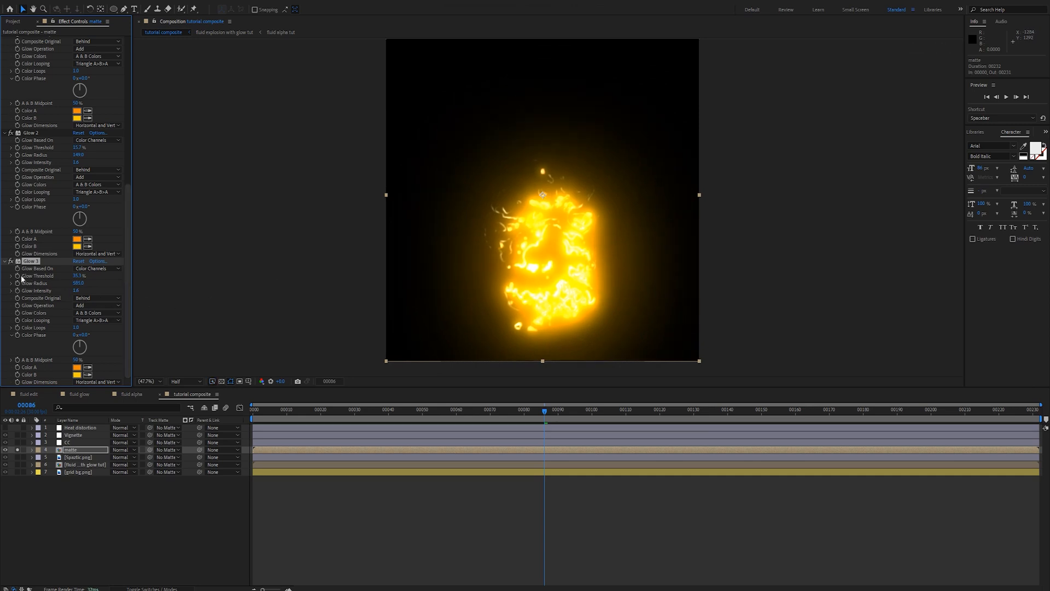
{"action": "scroll", "coordinate": [20, 275], "scroll_direction": "up", "scroll_amount": 10}
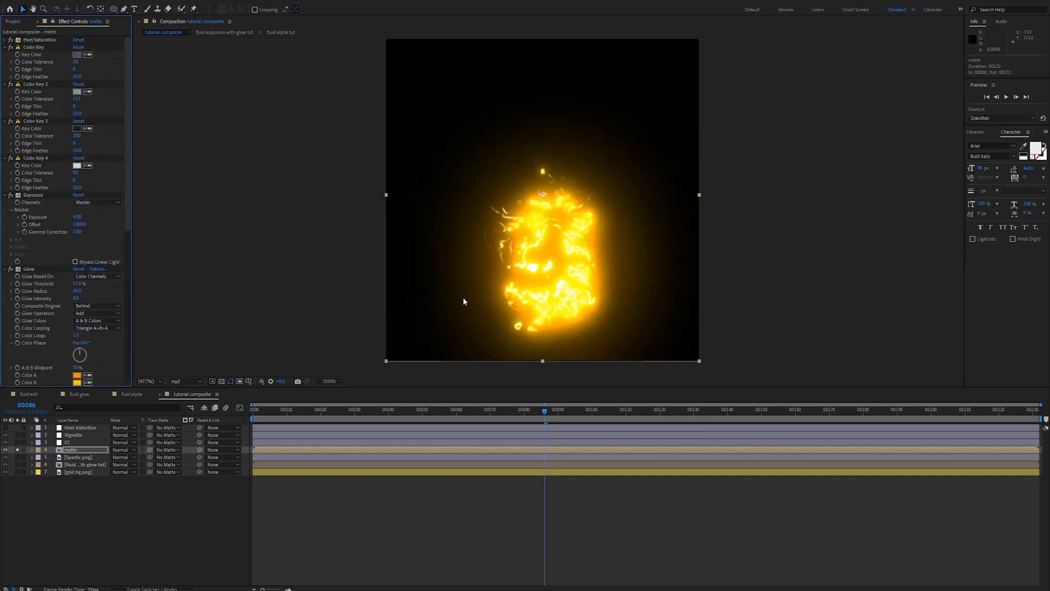
{"action": "left_click_drag", "start_coordinate": [360, 421], "coordinate": [711, 417]}
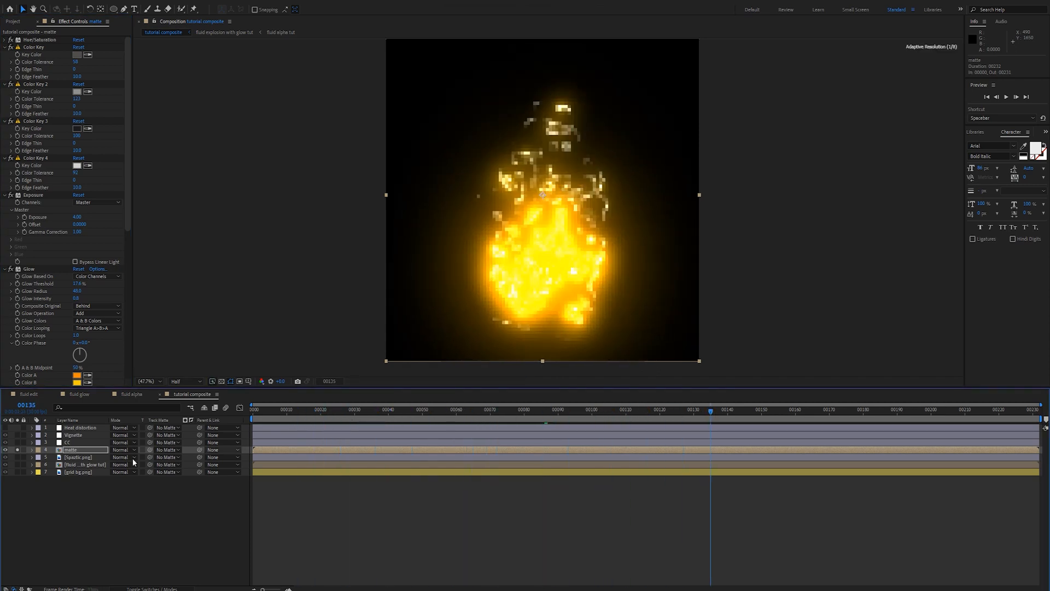
Assign the matte layer as the track matte of Spastic.png, solo Spastic.png and scrub to frame 140
{"action": "left_click", "coordinate": [164, 458]}
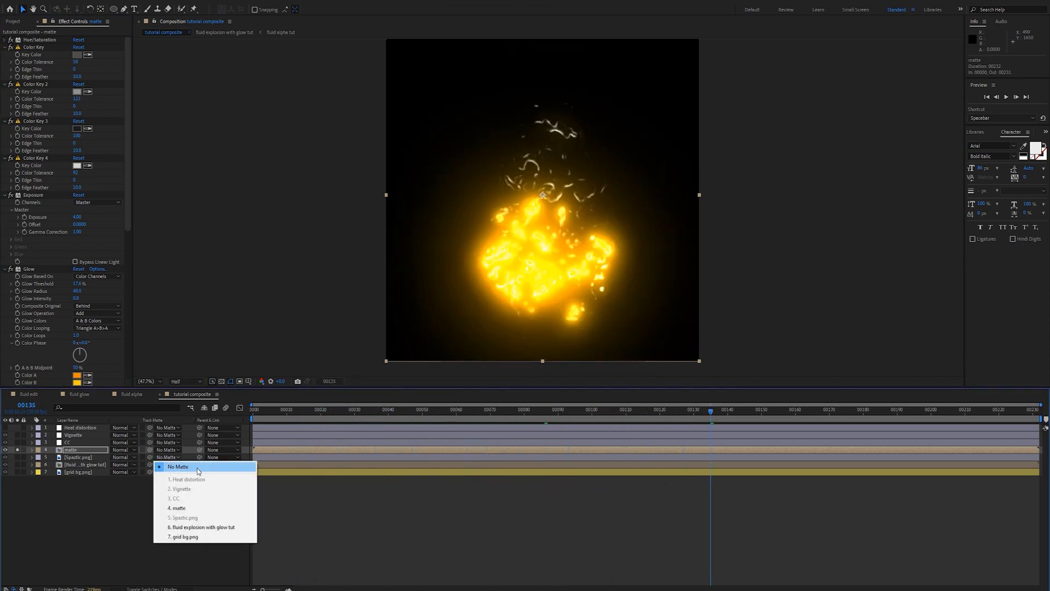
{"action": "left_click", "coordinate": [83, 458]}
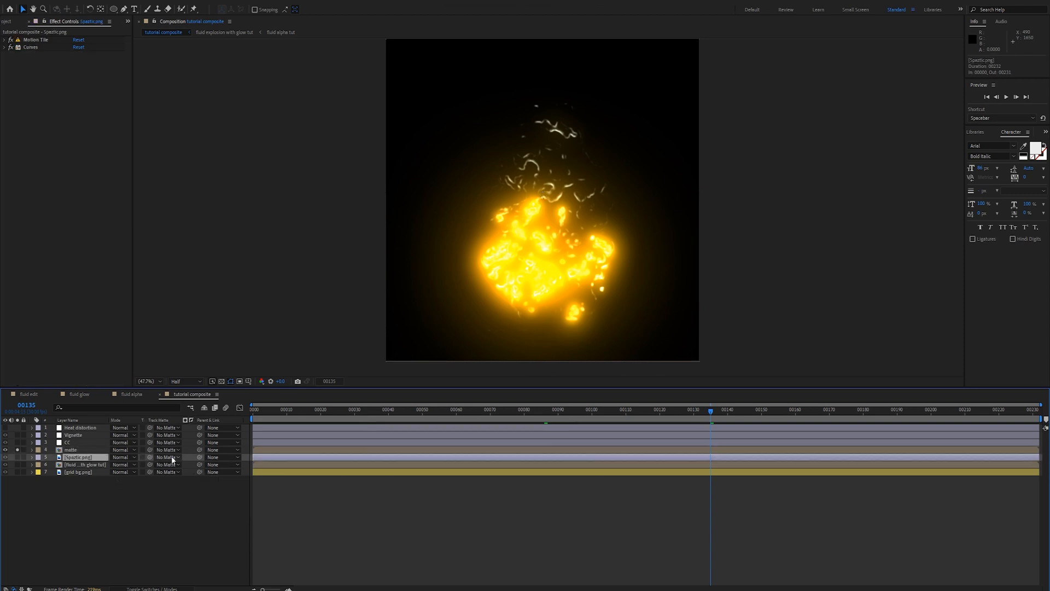
{"action": "left_click", "coordinate": [172, 458]}
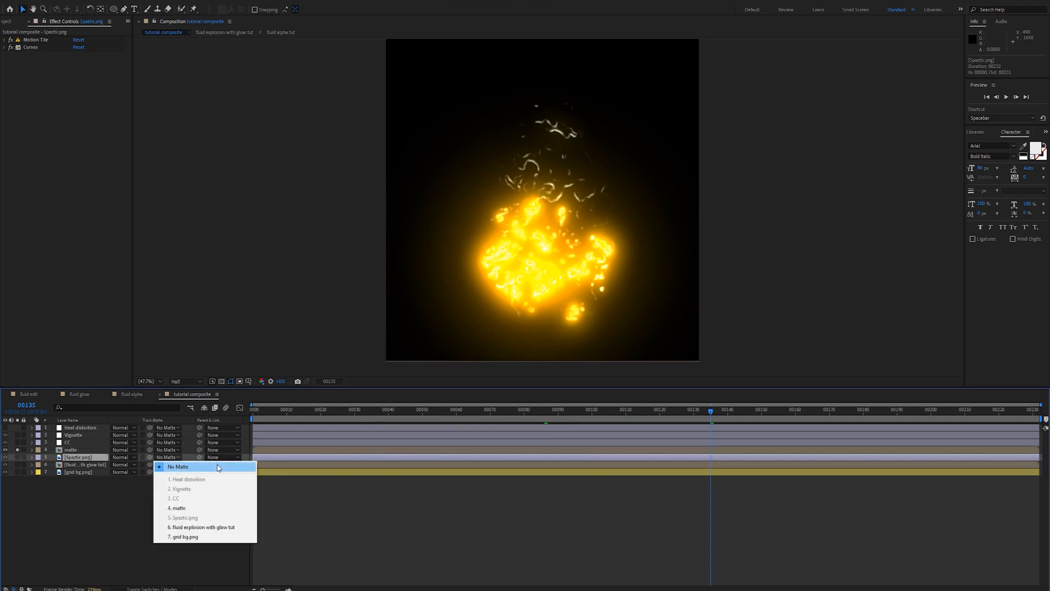
{"action": "left_click", "coordinate": [192, 509]}
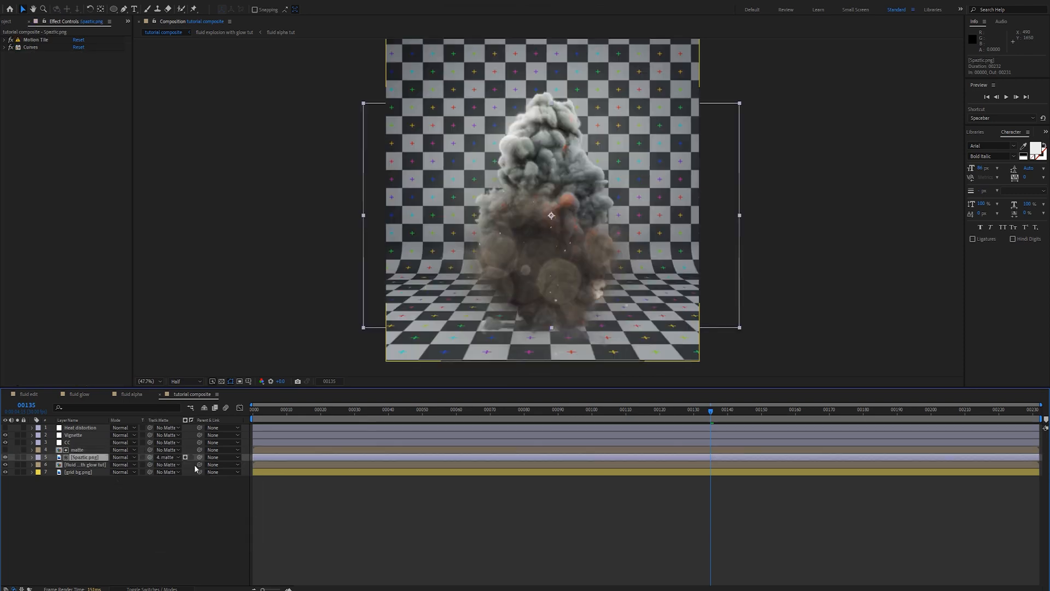
{"action": "left_click", "coordinate": [18, 458]}
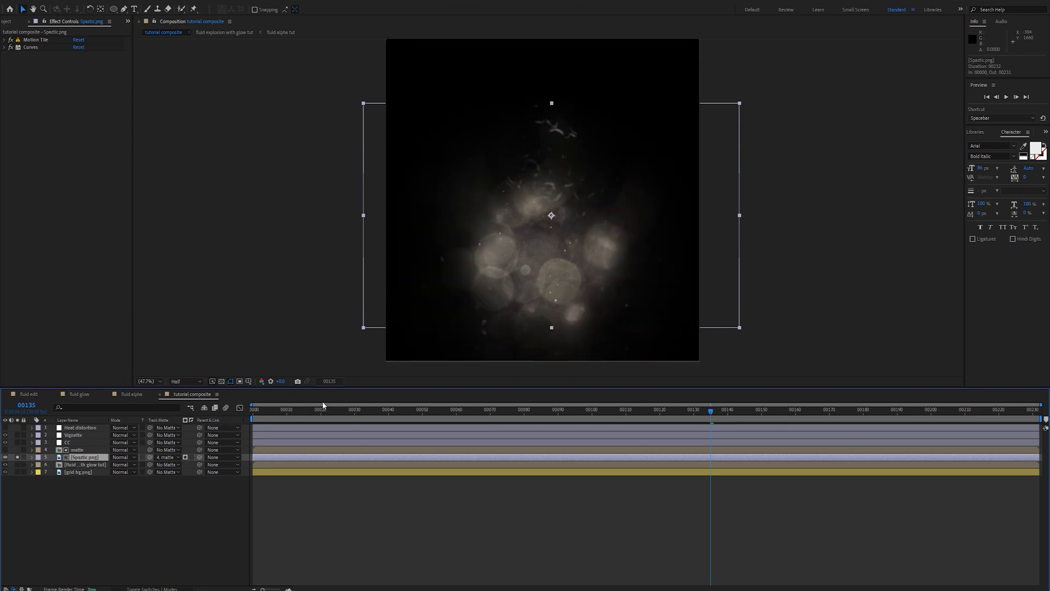
{"action": "left_click_drag", "start_coordinate": [310, 410], "coordinate": [727, 402]}
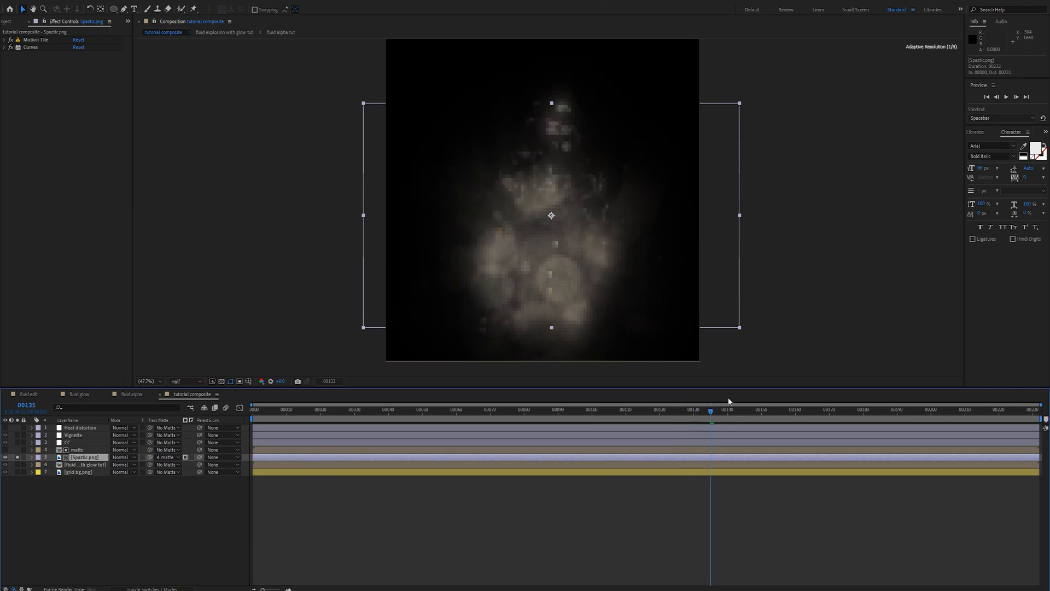
Switch the Spastic.png track matte to Luma, compare it with the inverted matte, and scrub to frame 156
{"action": "left_click", "coordinate": [187, 459]}
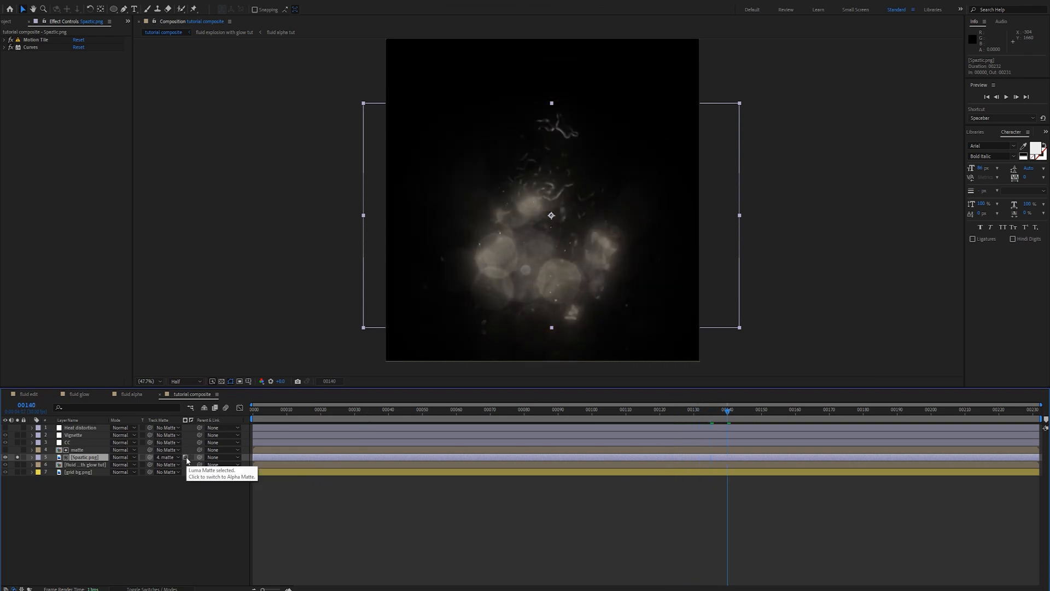
{"action": "left_click", "coordinate": [186, 459]}
{"action": "left_click", "coordinate": [186, 458]}
{"action": "left_click", "coordinate": [190, 460]}
{"action": "left_click", "coordinate": [189, 459]}
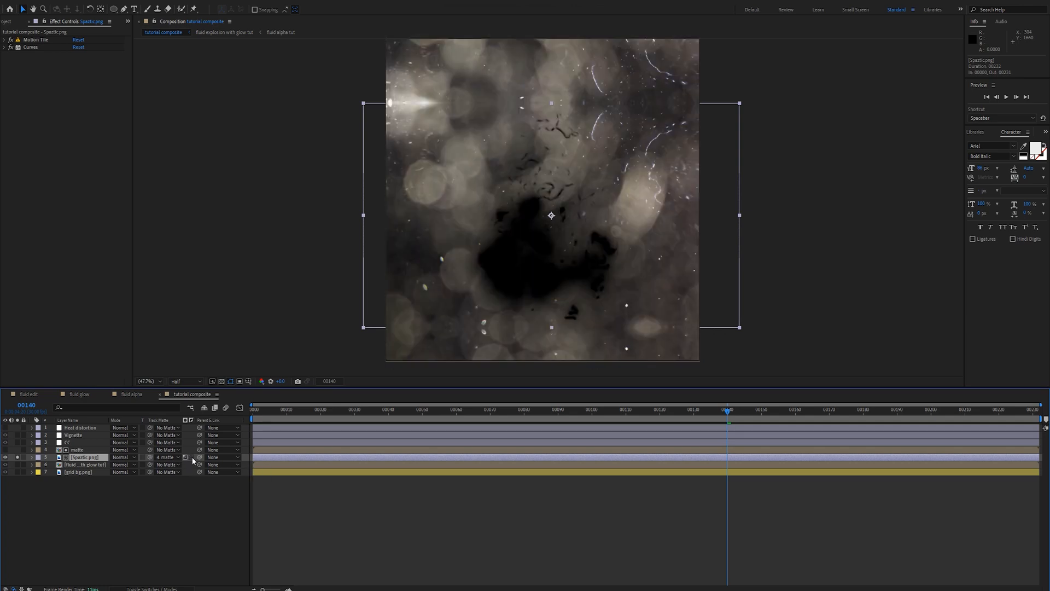
{"action": "left_click_drag", "start_coordinate": [259, 414], "coordinate": [782, 414]}
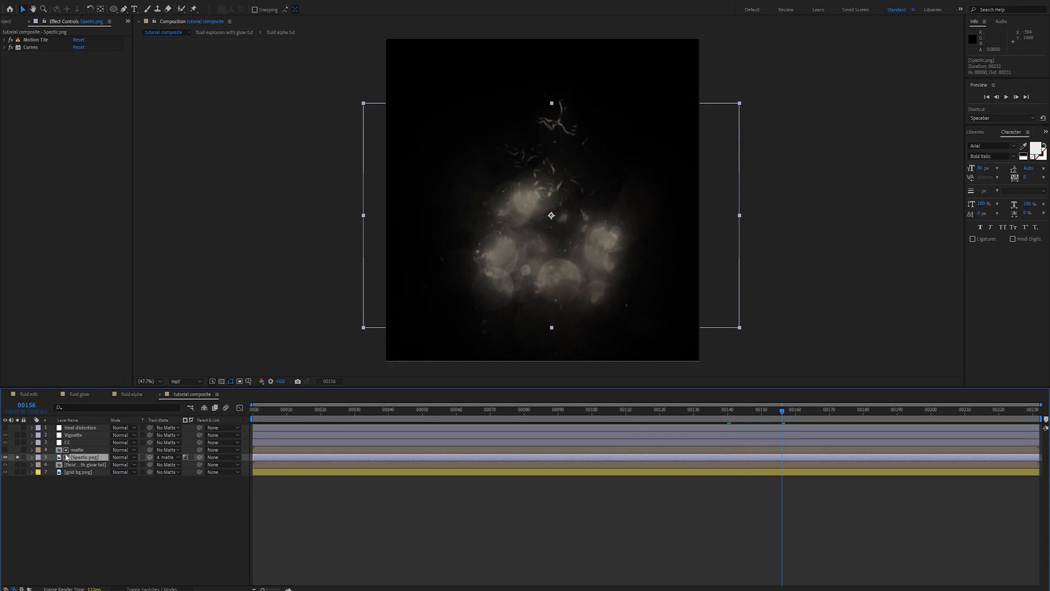
Turn off the solo on Spastic.png, lower its opacity, and scrub the full composite to frame 100
{"action": "left_click", "coordinate": [76, 450]}
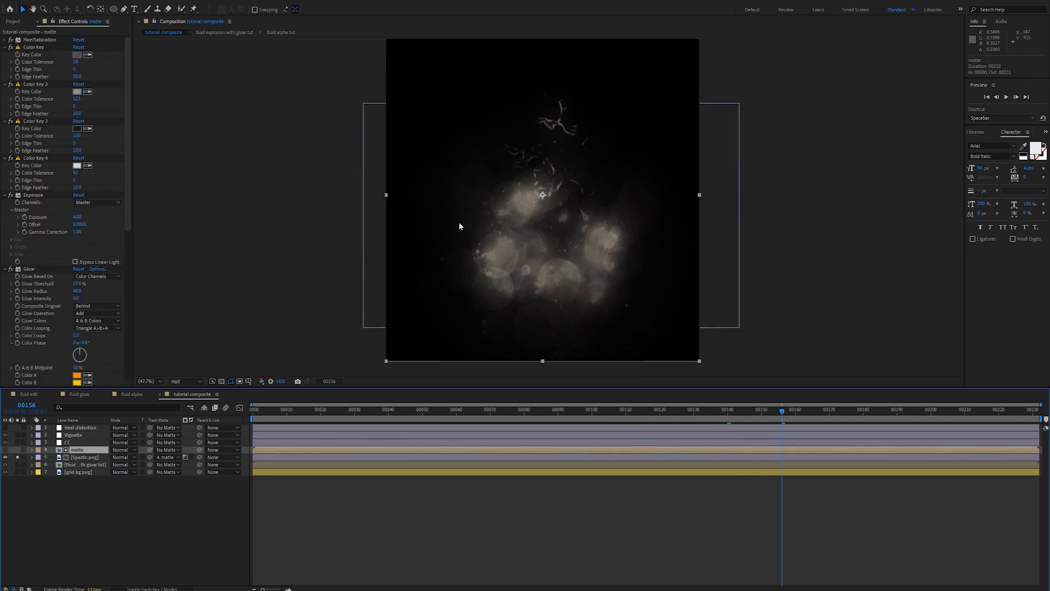
{"action": "left_click", "coordinate": [18, 457]}
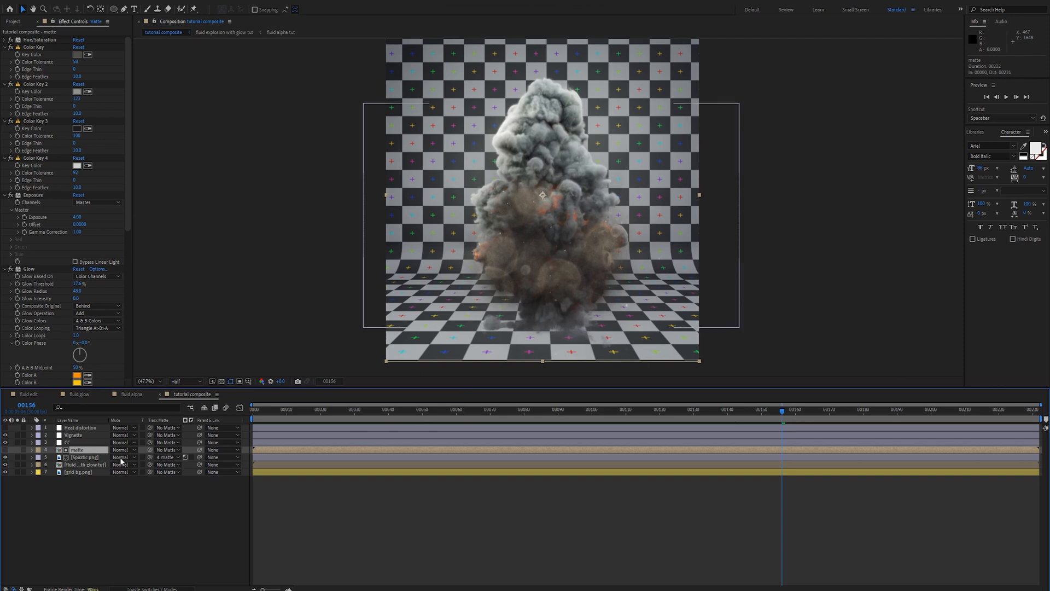
{"action": "left_click", "coordinate": [87, 457]}
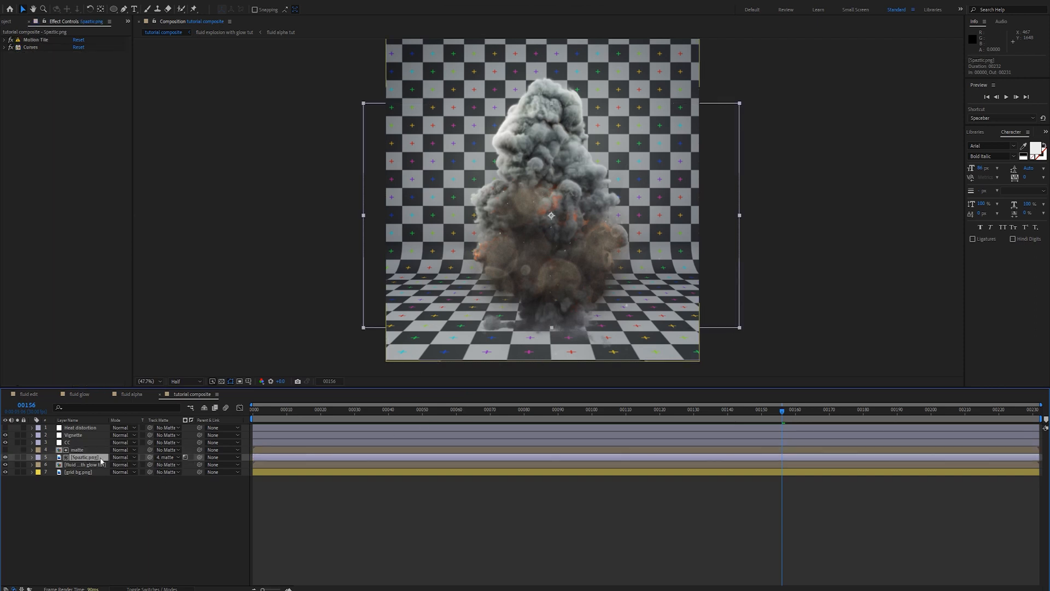
{"action": "key", "text": "t"}
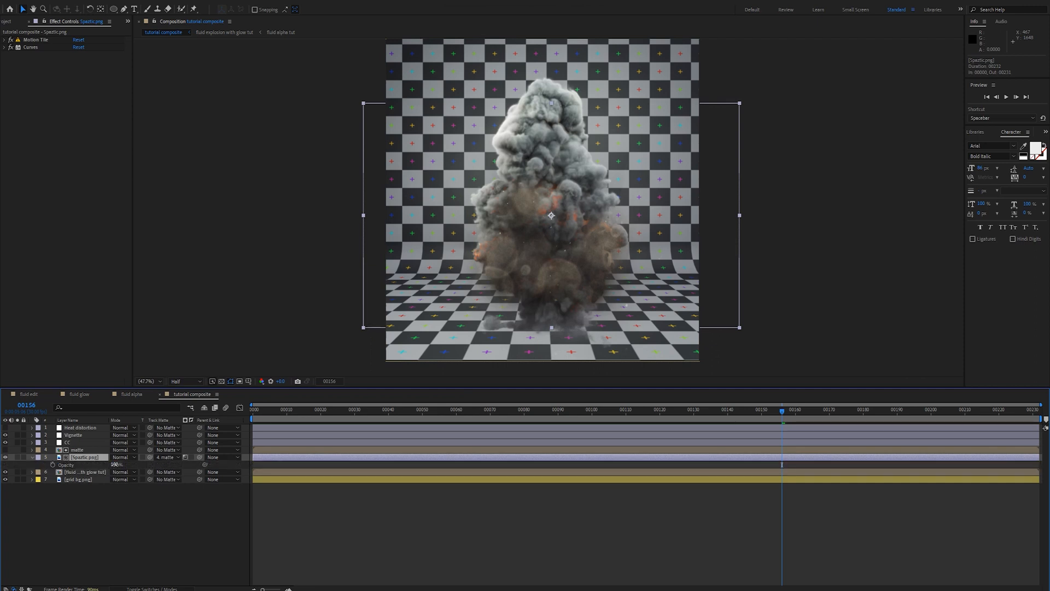
{"action": "left_click", "coordinate": [115, 465]}
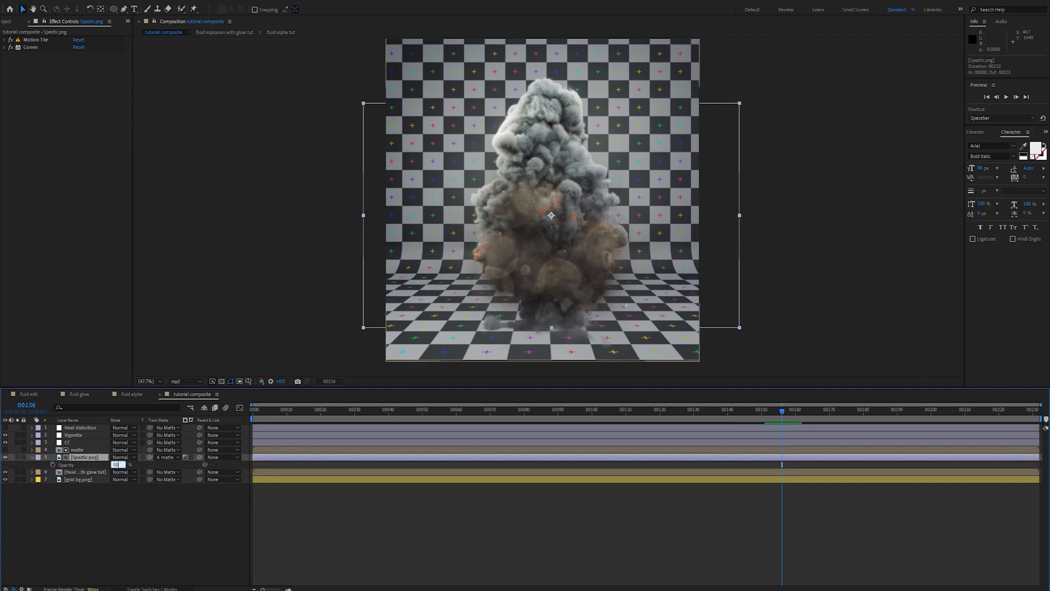
{"action": "key", "text": "Return"}
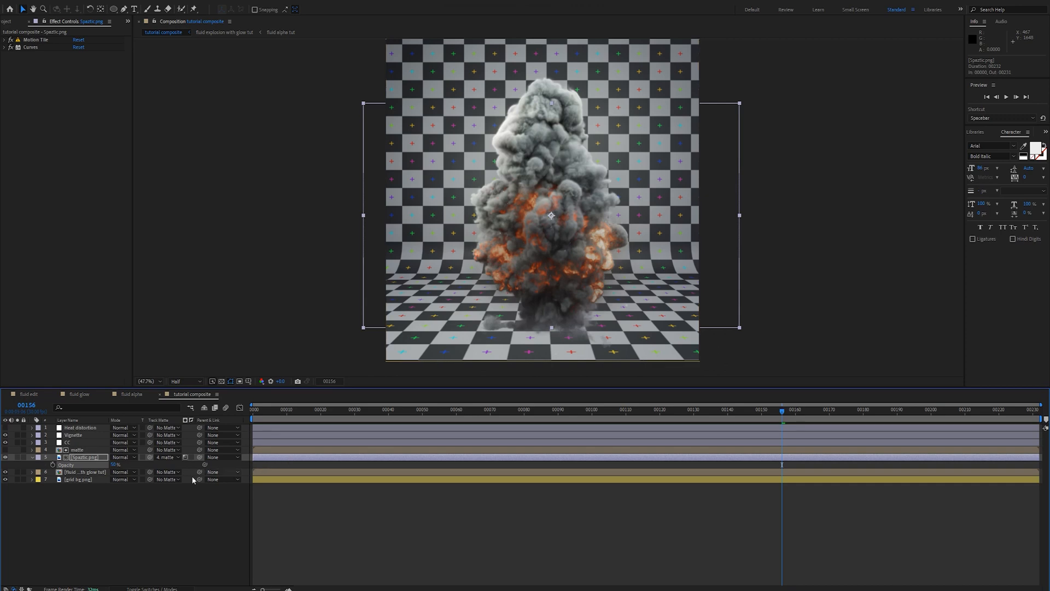
{"action": "left_click_drag", "start_coordinate": [282, 417], "coordinate": [589, 422]}
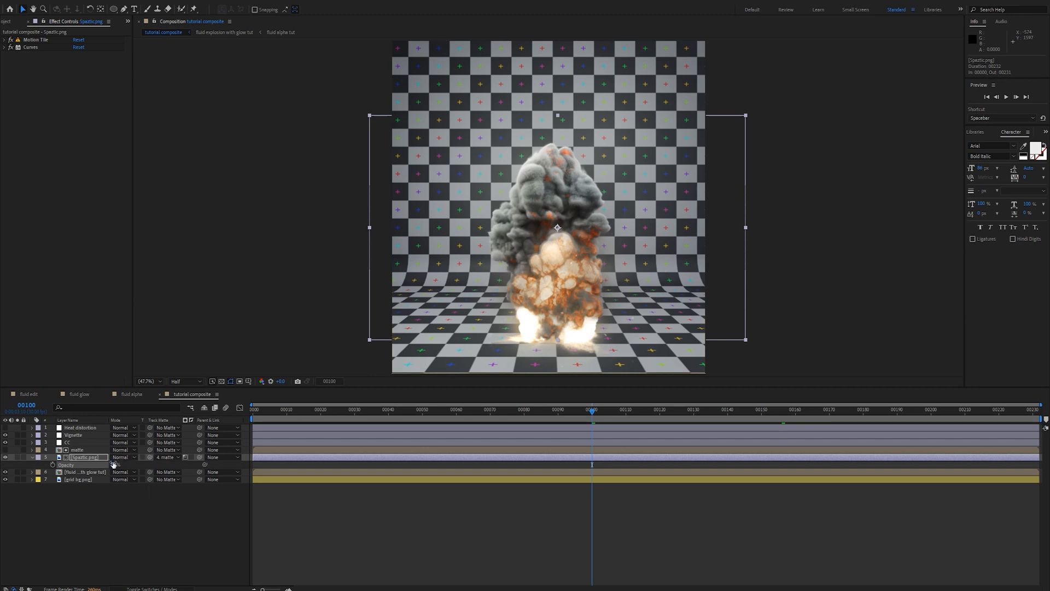
Set the opacity of Spastic.png to 75%
{"action": "left_click", "coordinate": [114, 465]}
{"action": "type", "text": "75"}
{"action": "key", "text": "Return"}
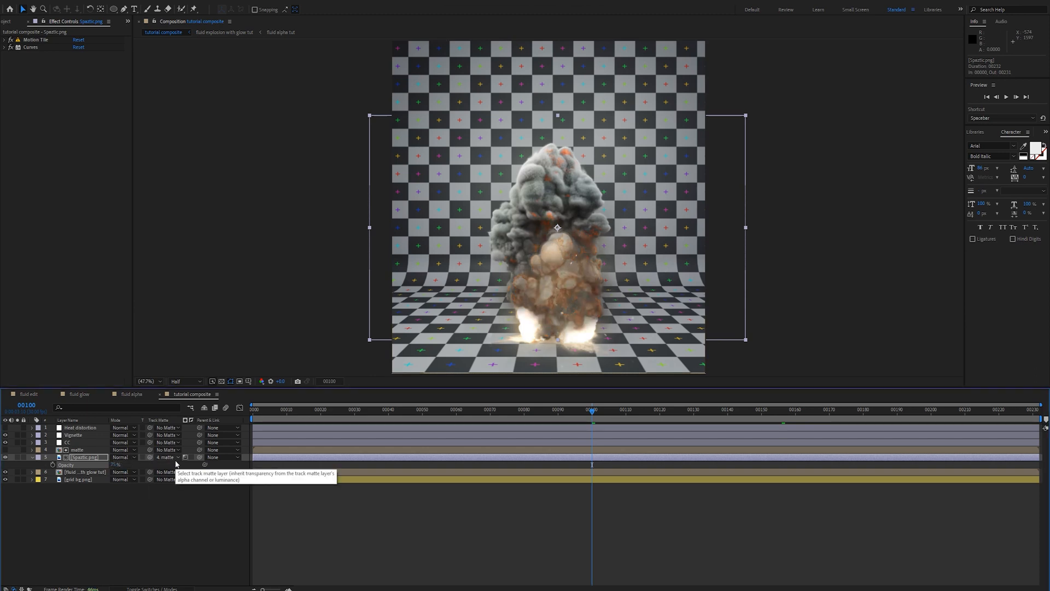
Set the blending mode of the Spastic.png layer to Screen and inspect the flames at closer zoom
{"action": "left_click", "coordinate": [131, 457]}
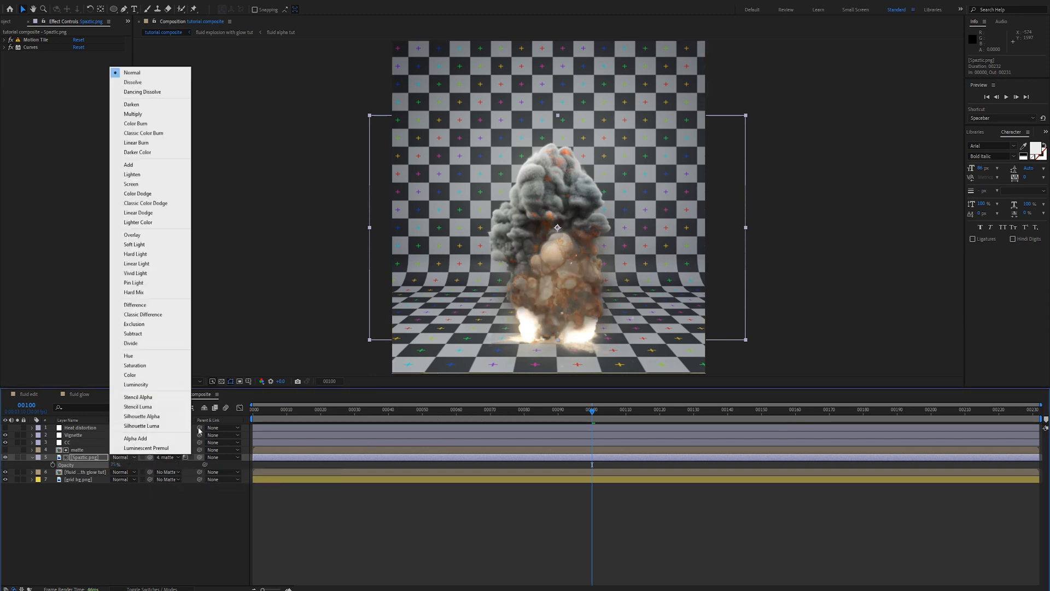
{"action": "left_click", "coordinate": [132, 184]}
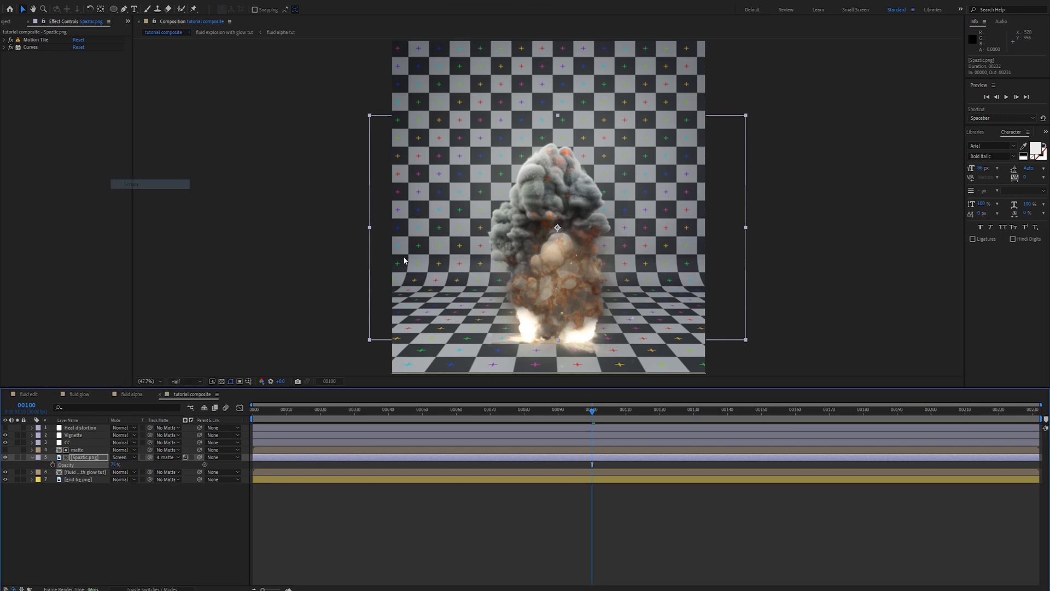
{"action": "scroll", "coordinate": [509, 260], "scroll_direction": "up", "scroll_amount": 1}
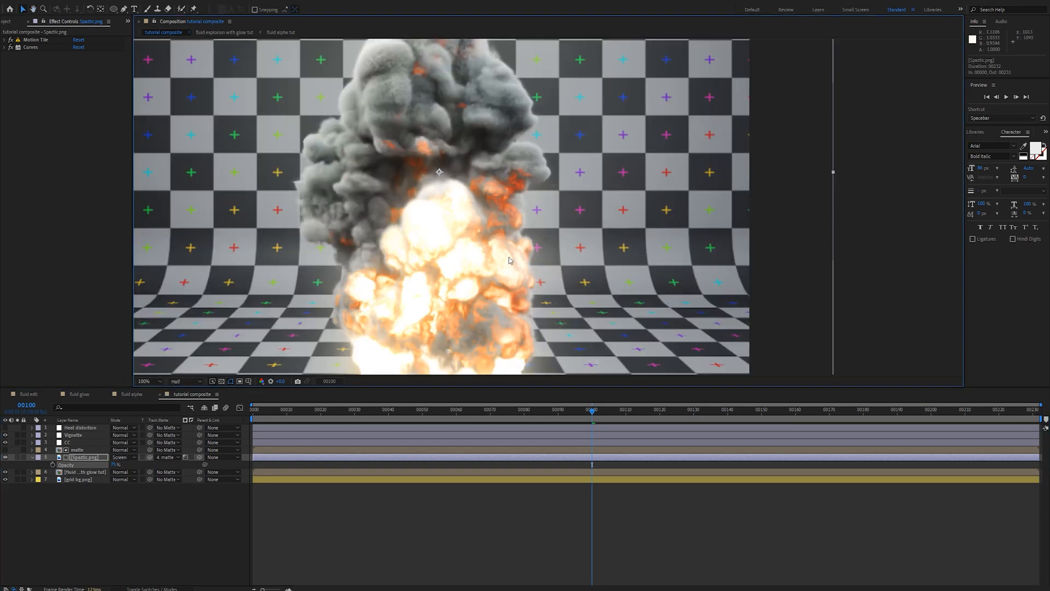
{"action": "key", "text": "comma"}
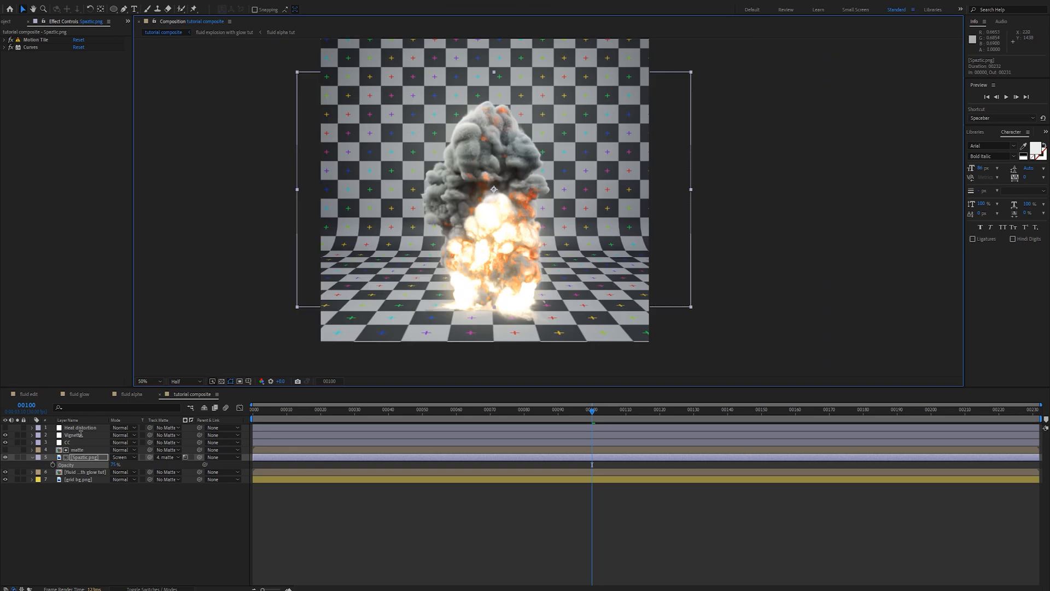
Add a second Curves effect to Spastic.png, solo the layer, darken the RGB shadows and slightly raise the red curve
{"action": "left_click", "coordinate": [83, 249]}
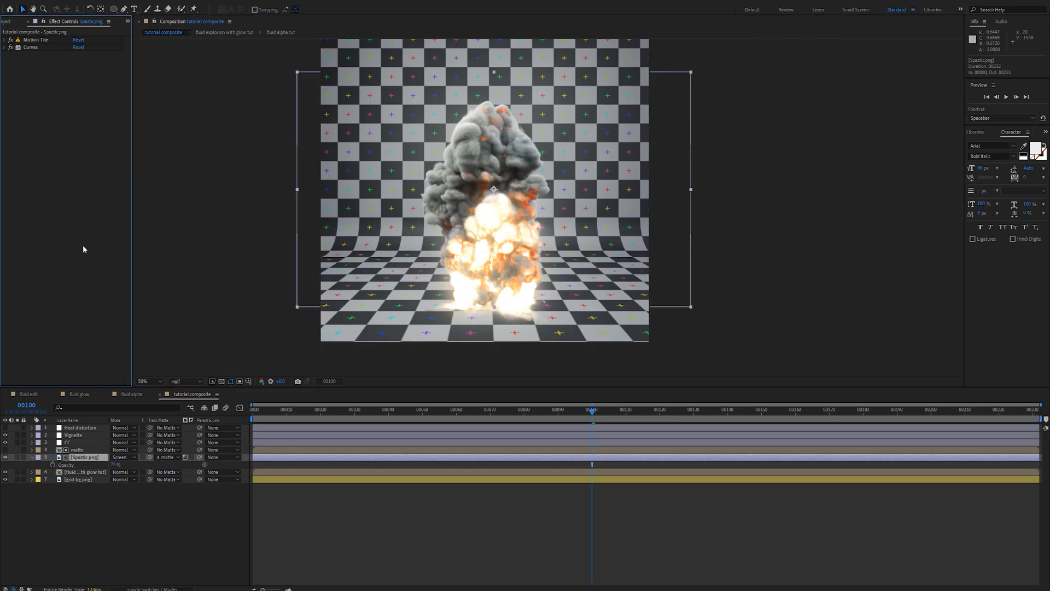
{"action": "key", "text": "ctrl+space"}
{"action": "key", "text": "1"}
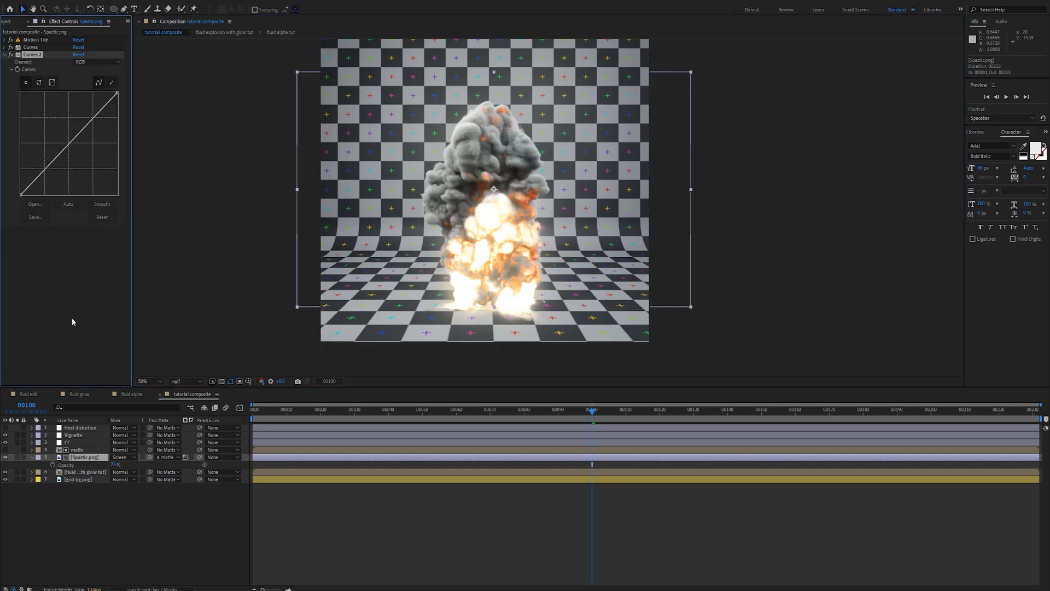
{"action": "left_click", "coordinate": [19, 457]}
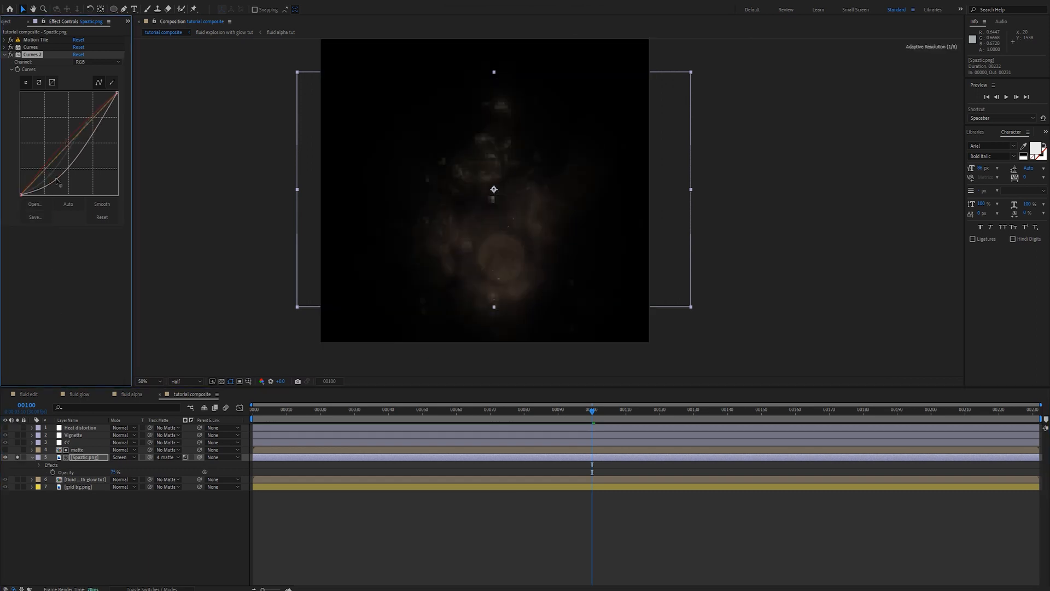
{"action": "left_click_drag", "start_coordinate": [62, 152], "coordinate": [66, 145]}
{"action": "left_click", "coordinate": [68, 267]}
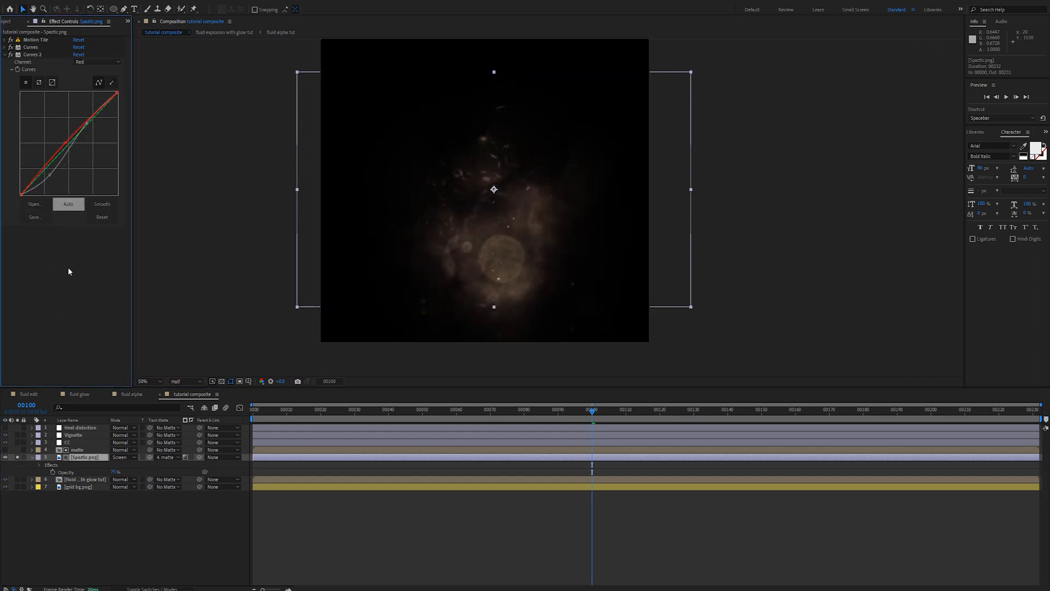
Add an Unsharp Mask effect to Spastic.png, turn off its solo and scrub the full composite to frame 107
{"action": "key", "text": "ctrl+space"}
{"action": "type", "text": "unsha"}
{"action": "key", "text": "Return"}
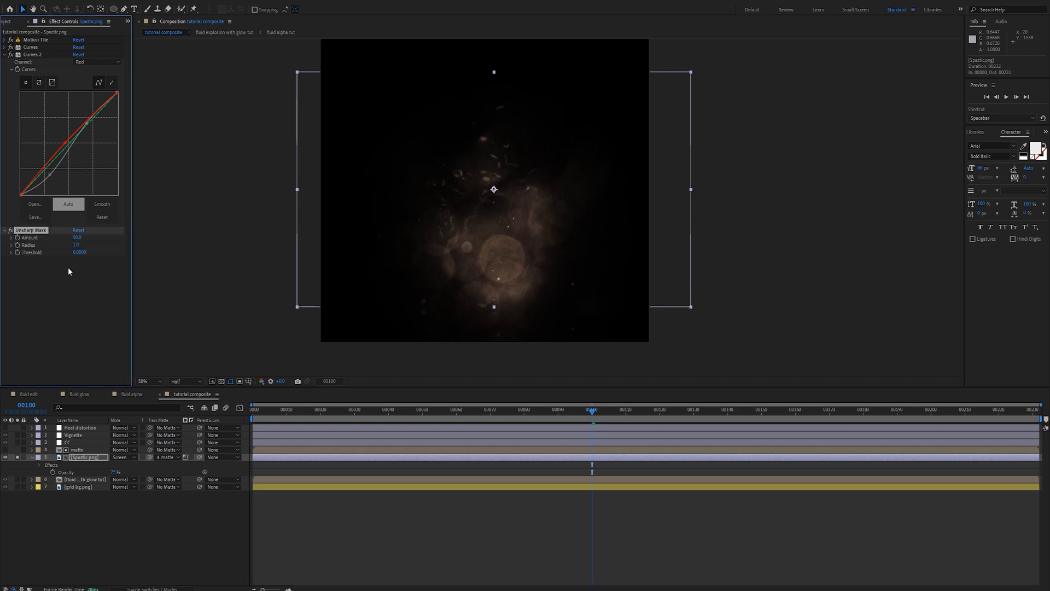
{"action": "left_click", "coordinate": [72, 334]}
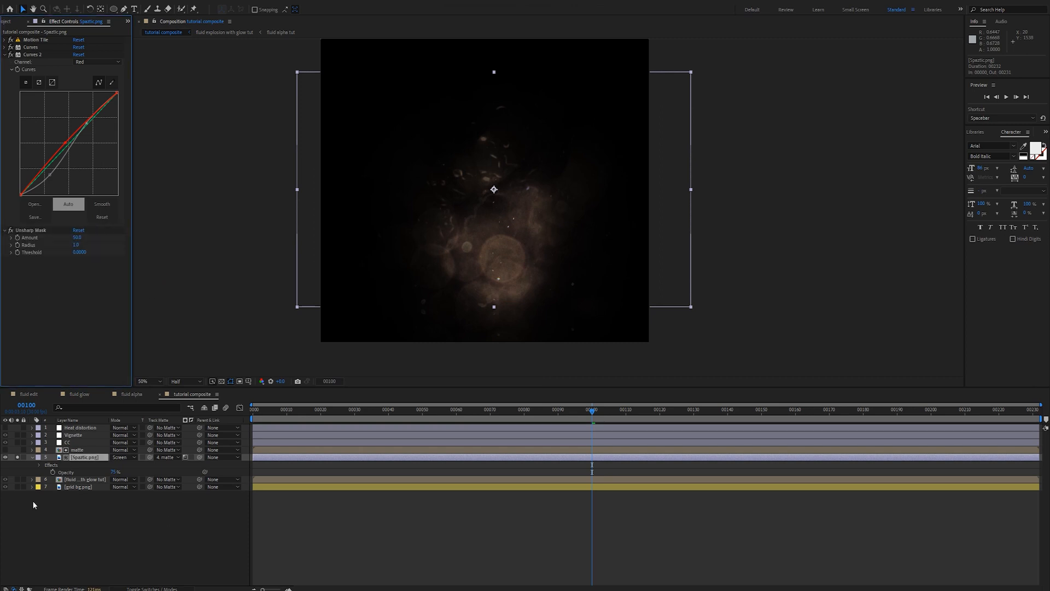
{"action": "left_click", "coordinate": [18, 457]}
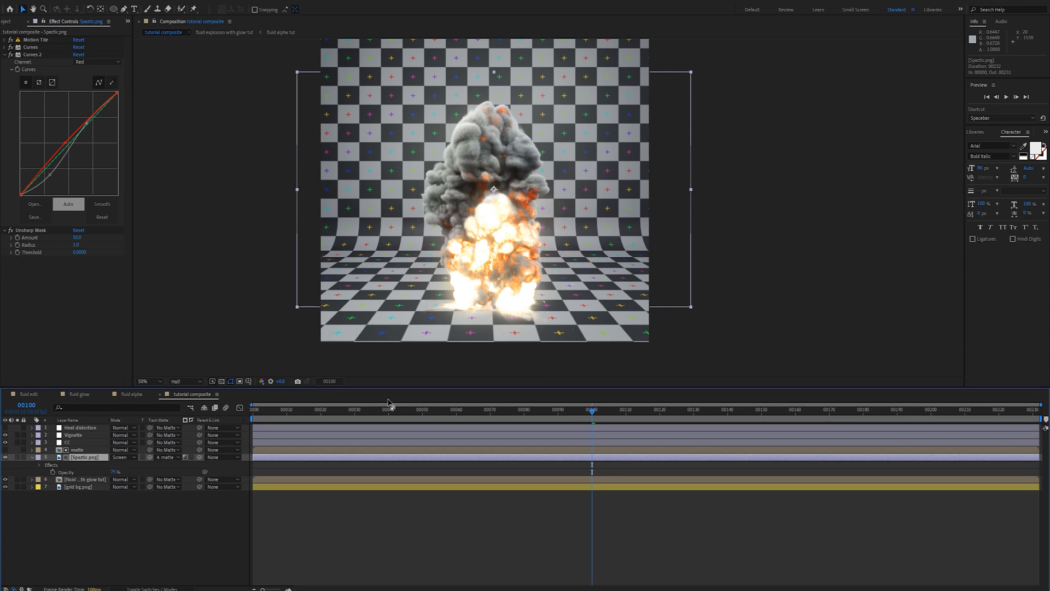
{"action": "left_click_drag", "start_coordinate": [338, 415], "coordinate": [617, 414]}
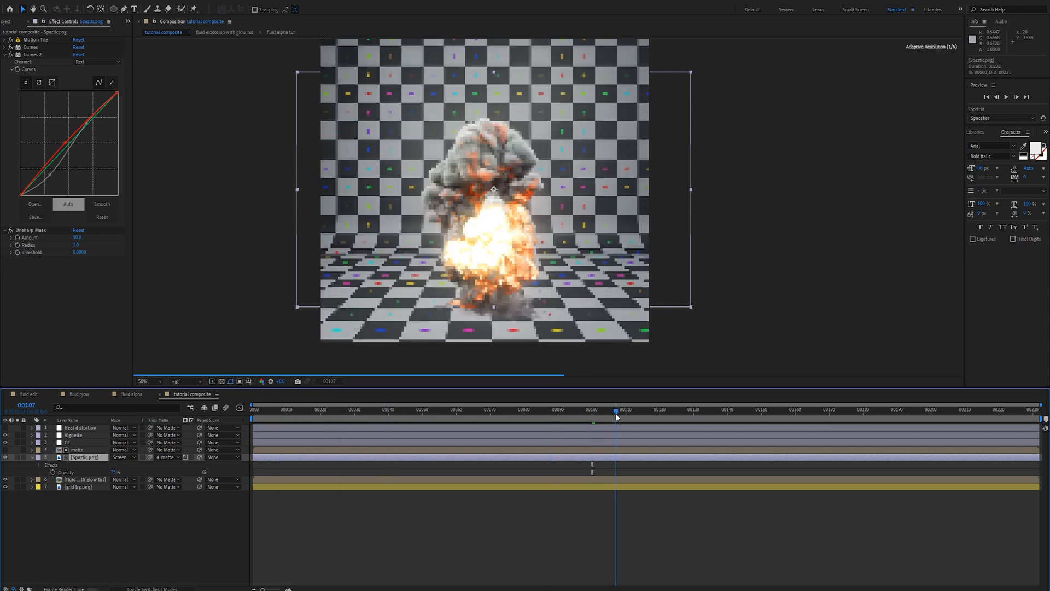
{"action": "left_click", "coordinate": [35, 457]}
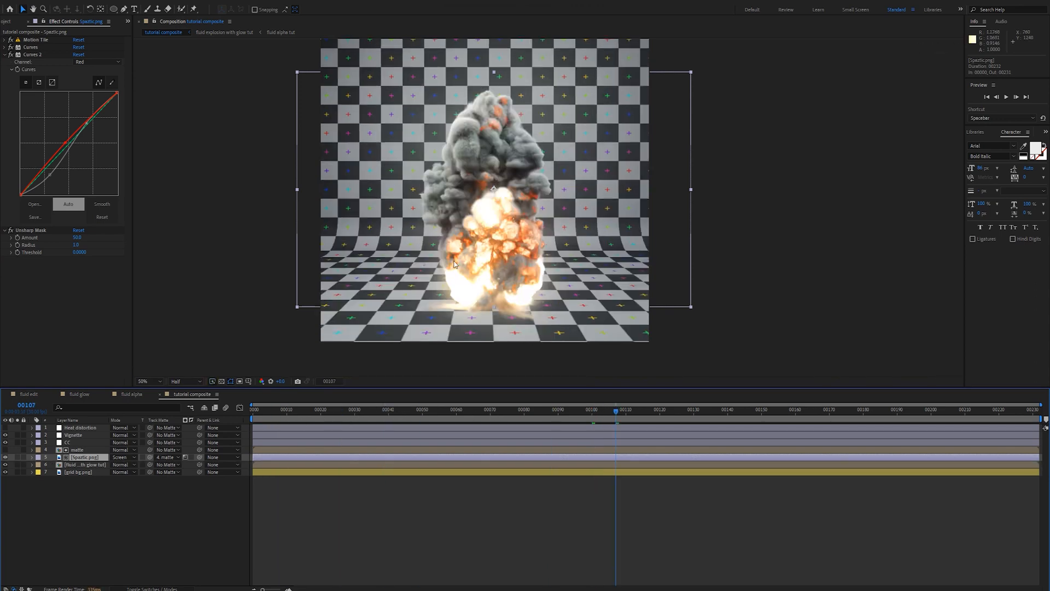
{"action": "left_click", "coordinate": [149, 382]}
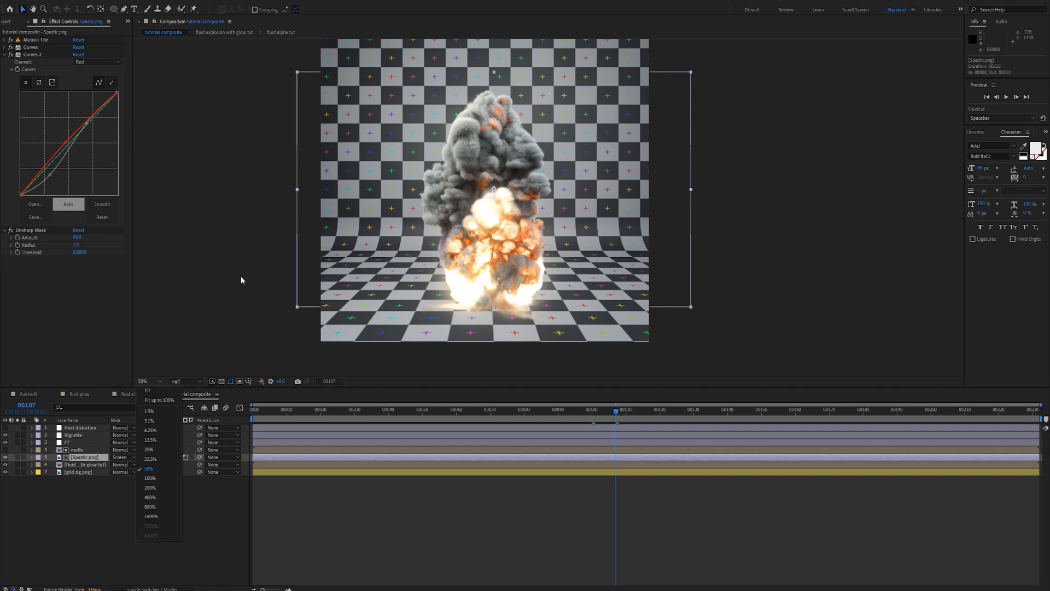
{"action": "left_click", "coordinate": [147, 391]}
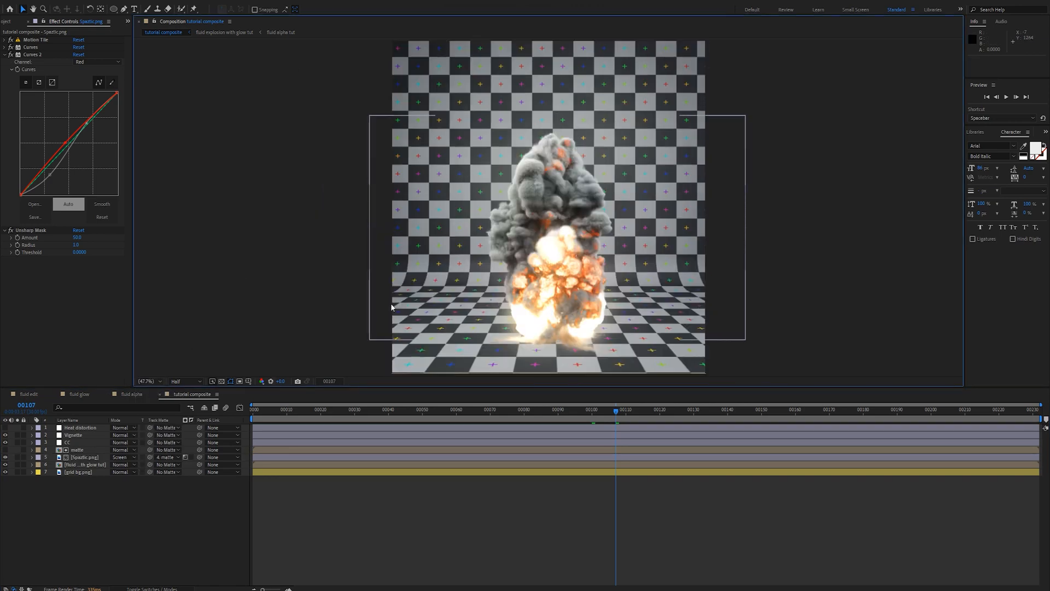
Expand the Sparks footage folder in the project and collapse the Imports folder
{"action": "left_click", "coordinate": [6, 22]}
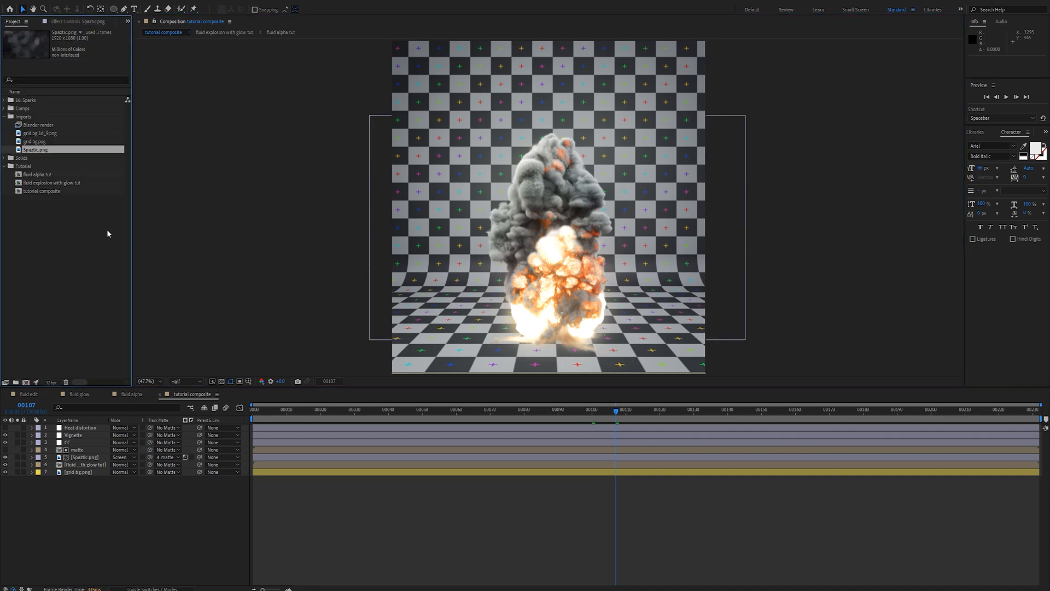
{"action": "left_click", "coordinate": [4, 116]}
{"action": "left_click", "coordinate": [3, 101]}
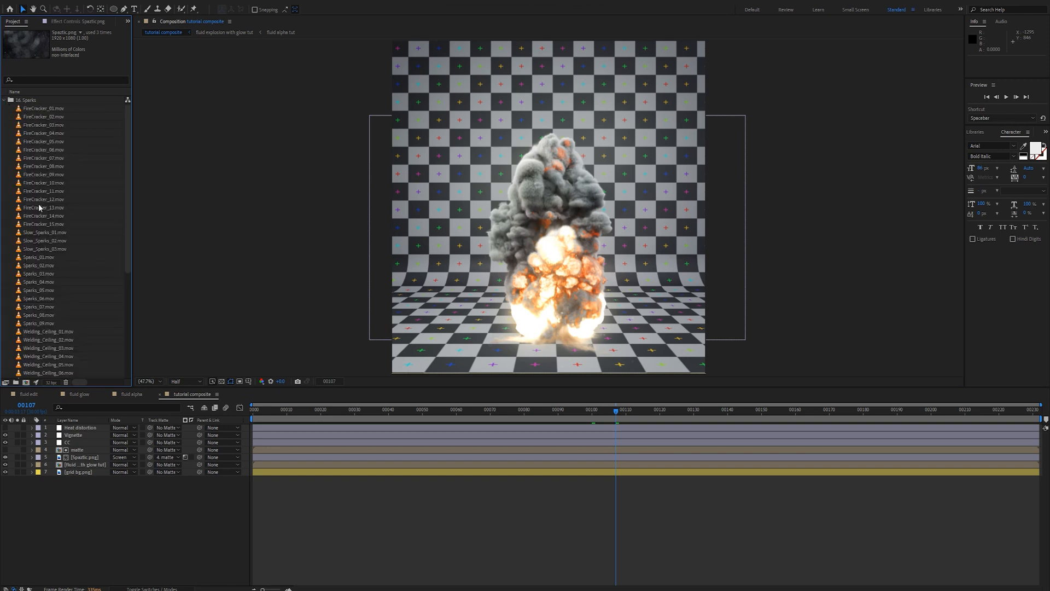
Try Sparks_02.mov as a layer above the matte, solo it, scrub to frame 66 and delete it
{"action": "scroll", "coordinate": [43, 229], "scroll_direction": "down", "scroll_amount": 1}
{"action": "left_click_drag", "start_coordinate": [41, 241], "coordinate": [76, 446]}
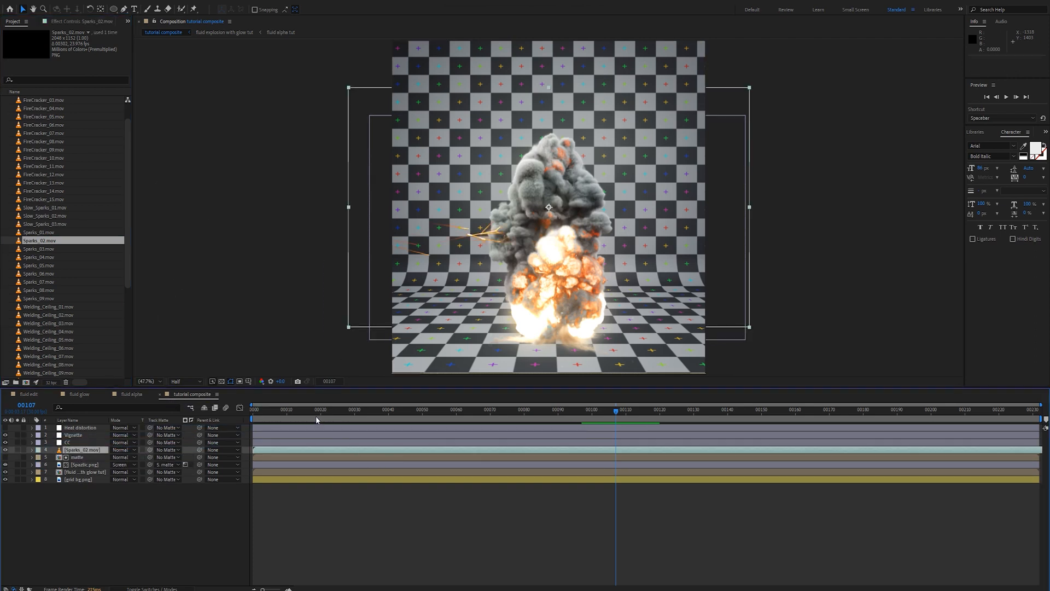
{"action": "left_click", "coordinate": [18, 450]}
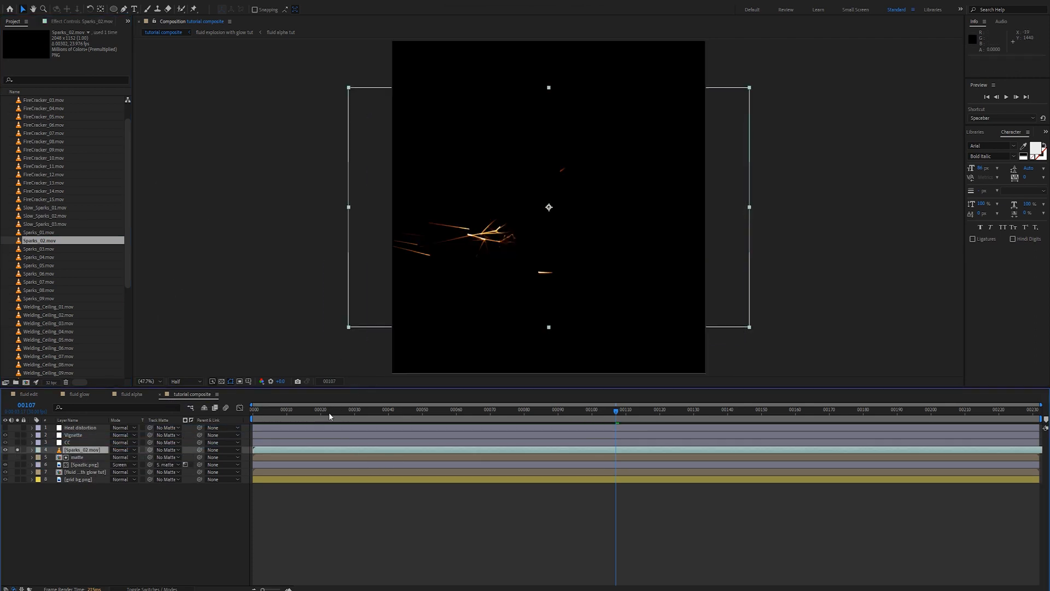
{"action": "left_click_drag", "start_coordinate": [318, 410], "coordinate": [477, 410]}
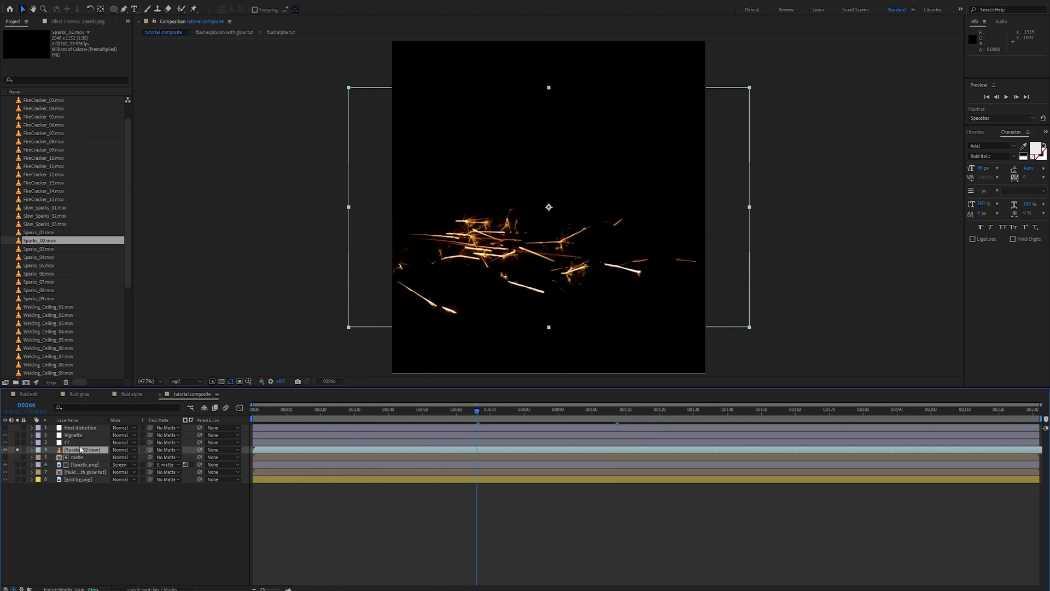
{"action": "key", "text": "Delete"}
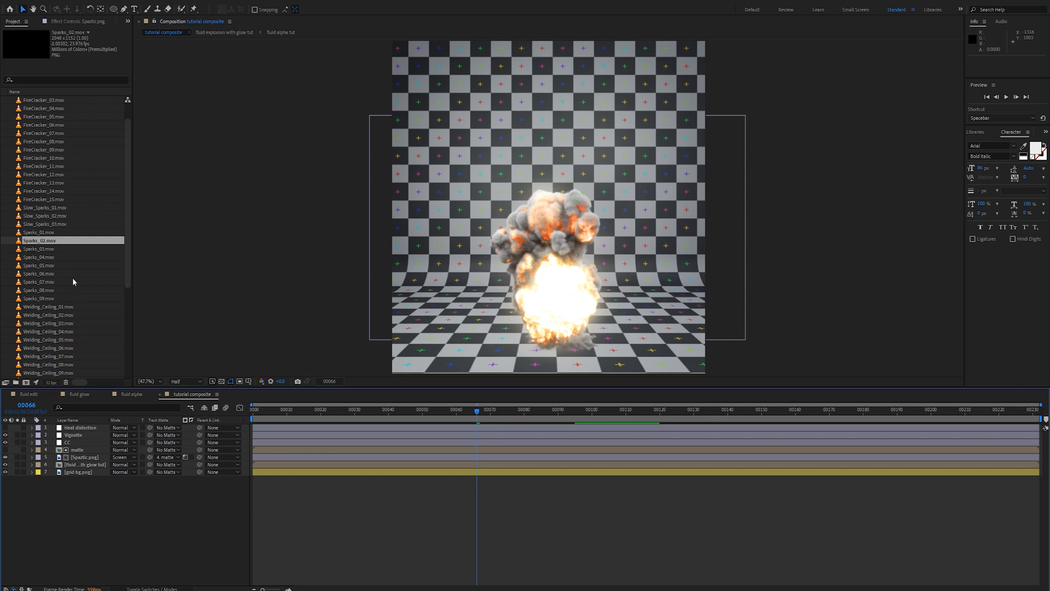
Add Slow_Sparks_02.mov above the matte layer, solo it and shift the sparks right and slightly down at frame 17
{"action": "scroll", "coordinate": [73, 282], "scroll_direction": "up", "scroll_amount": 1}
{"action": "left_click", "coordinate": [50, 240]}
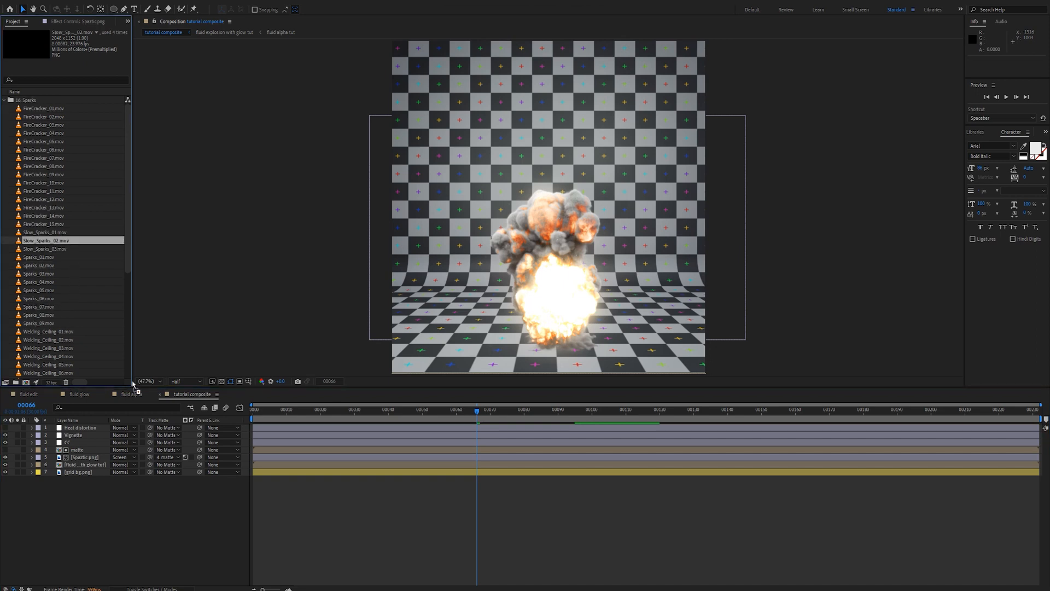
{"action": "left_click_drag", "start_coordinate": [133, 384], "coordinate": [100, 446]}
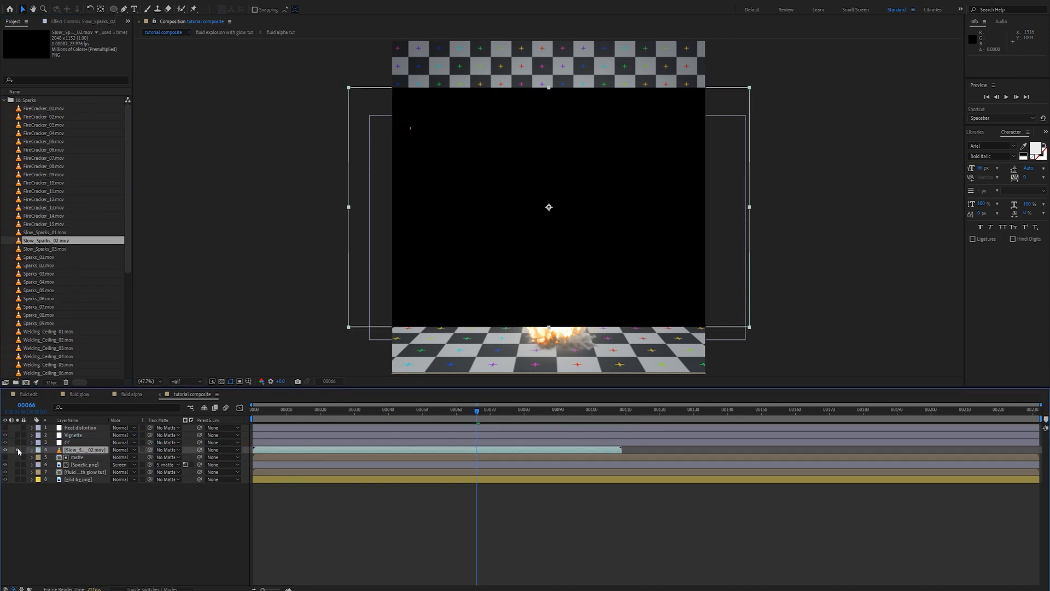
{"action": "left_click", "coordinate": [18, 449]}
{"action": "mouse_move", "coordinate": [312, 410]}
{"action": "left_mouse_down"}
{"action": "mouse_move", "coordinate": [393, 410]}
{"action": "mouse_move", "coordinate": [319, 409]}
{"action": "left_mouse_up"}
{"action": "left_click_drag", "start_coordinate": [502, 253], "coordinate": [559, 261]}
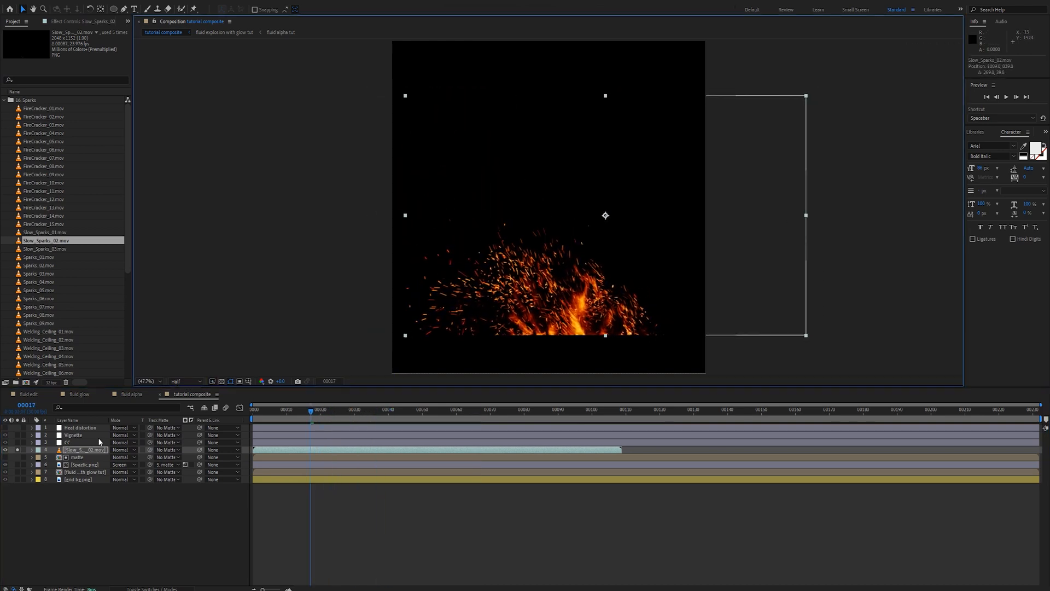
Turn off the sparks layer's solo, set its blending mode to Screen and nudge it slightly up and left around the fireball
{"action": "left_click", "coordinate": [18, 450]}
{"action": "left_click", "coordinate": [131, 450]}
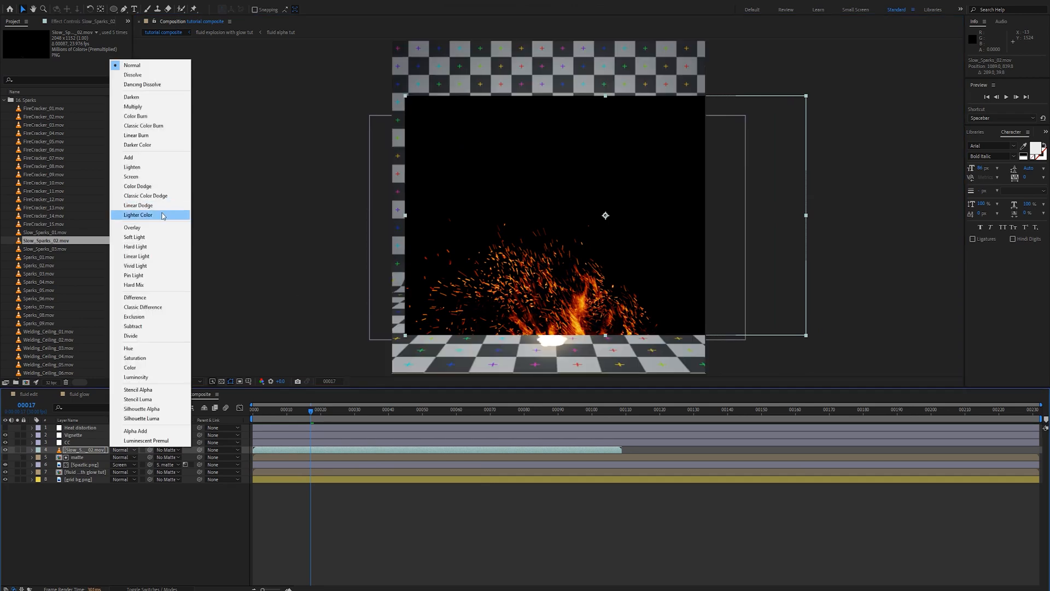
{"action": "left_click", "coordinate": [156, 177]}
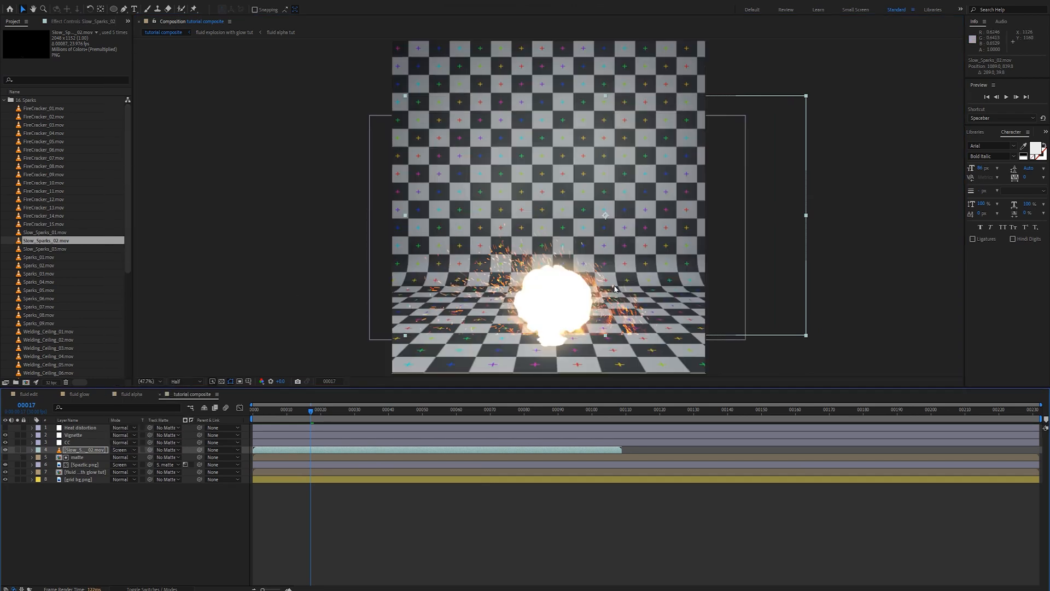
{"action": "left_click_drag", "start_coordinate": [615, 288], "coordinate": [608, 280]}
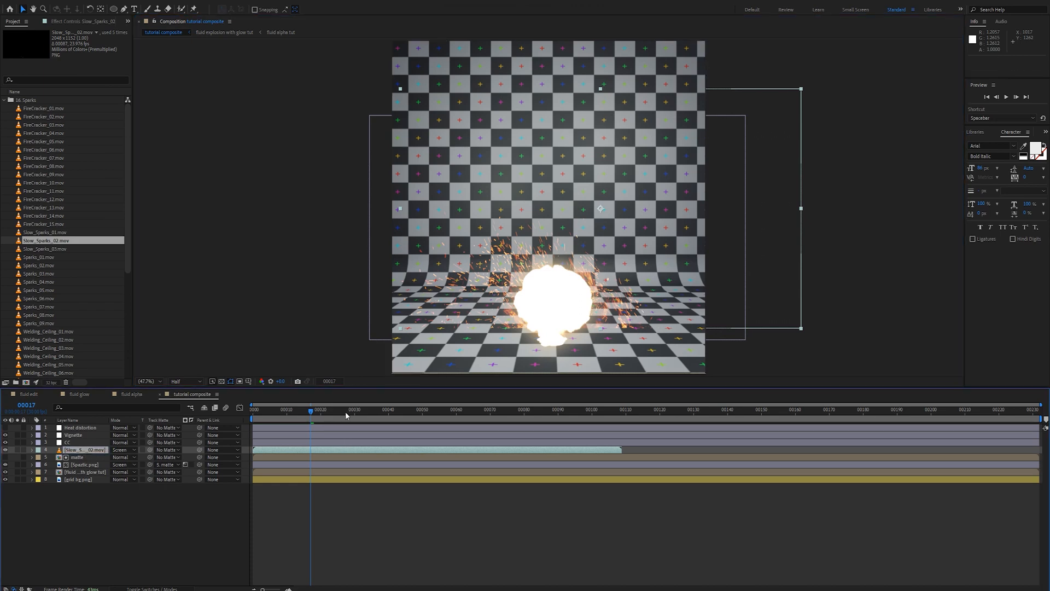
Shift the Slow_Sparks_02.mov layer to start at frame 56, and at frame 72 move the sparks slightly down and right
{"action": "left_click_drag", "start_coordinate": [346, 416], "coordinate": [446, 436]}
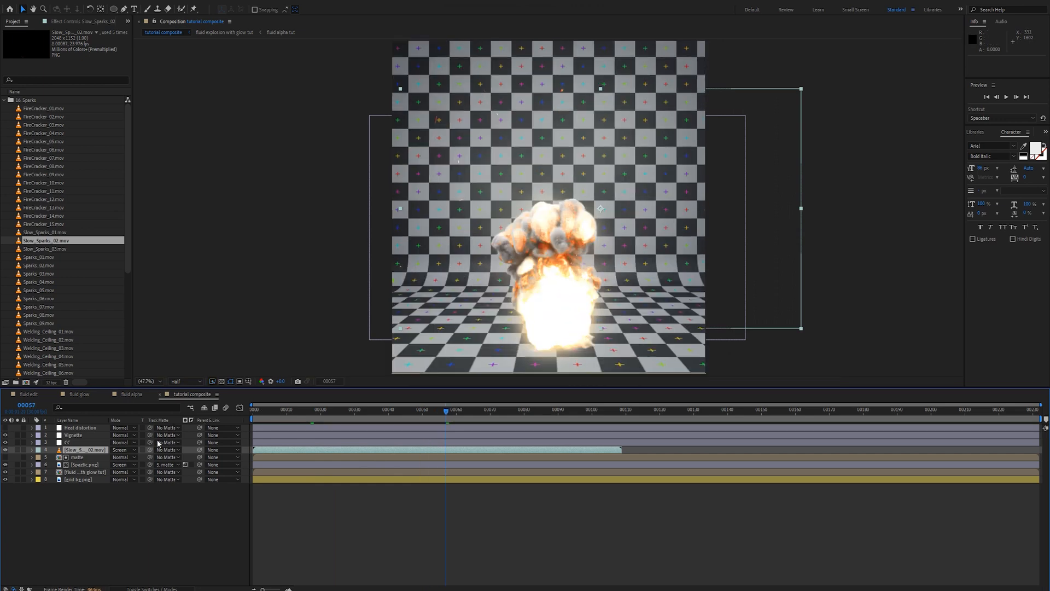
{"action": "left_click_drag", "start_coordinate": [330, 451], "coordinate": [465, 467]}
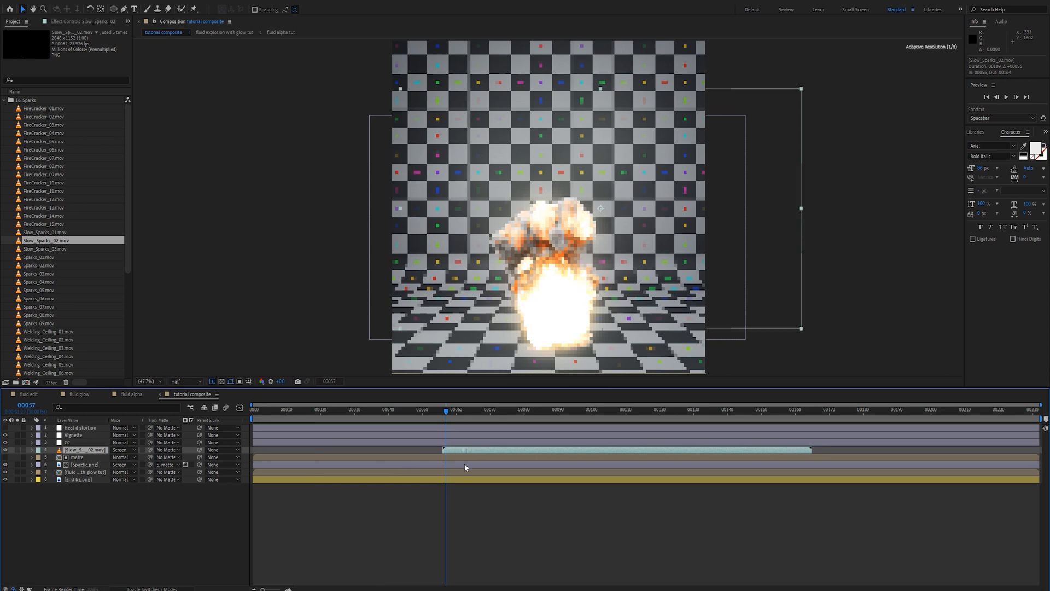
{"action": "left_click_drag", "start_coordinate": [556, 312], "coordinate": [545, 266]}
{"action": "scroll", "coordinate": [569, 246], "scroll_direction": "down", "scroll_amount": 2}
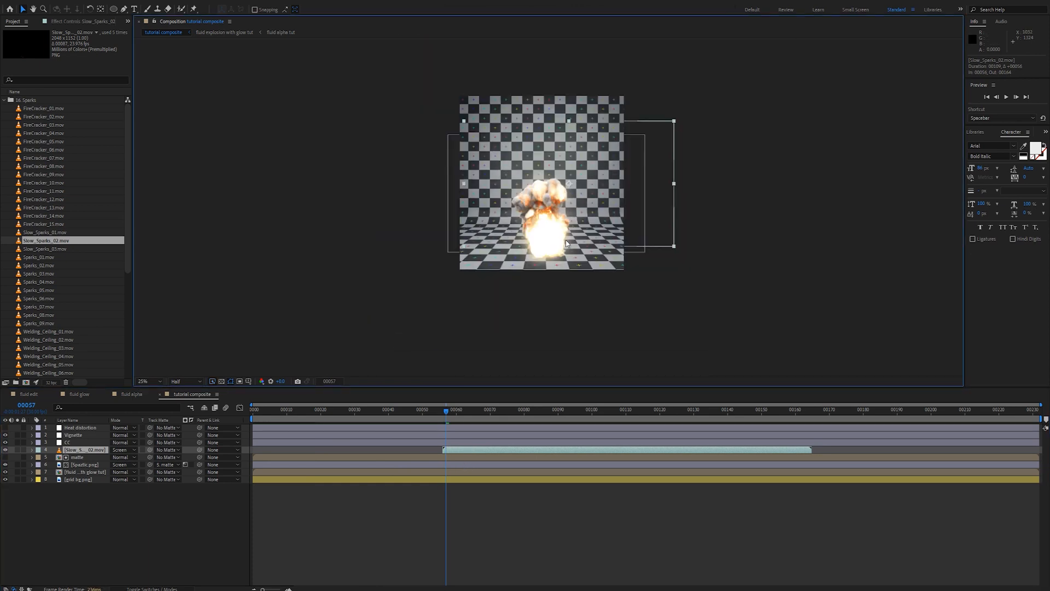
{"action": "scroll", "coordinate": [605, 219], "scroll_direction": "up", "scroll_amount": 2}
{"action": "left_click_drag", "start_coordinate": [445, 413], "coordinate": [496, 405]}
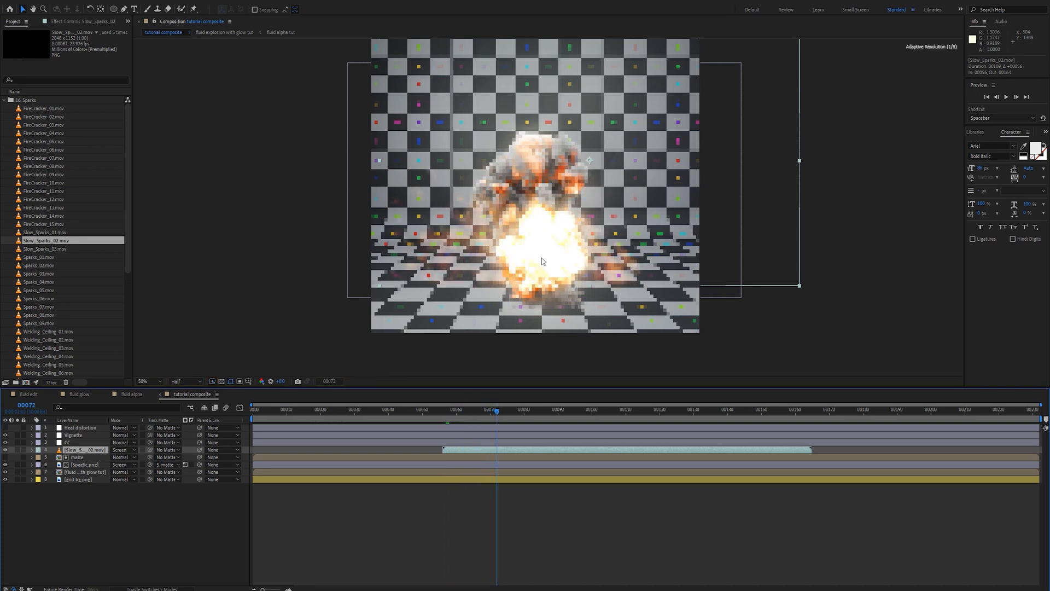
{"action": "left_click_drag", "start_coordinate": [288, 293], "coordinate": [305, 312]}
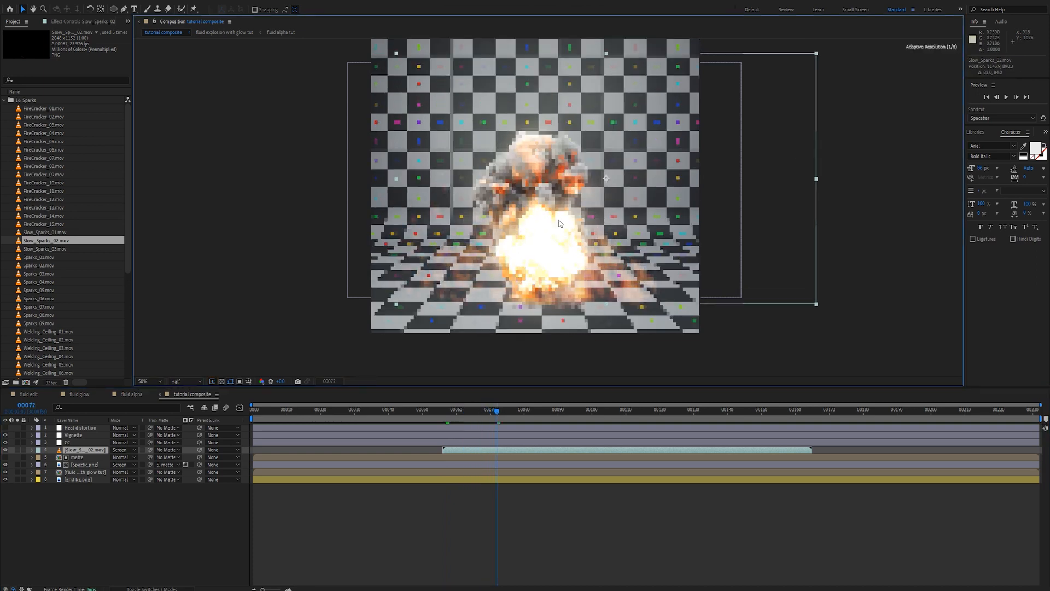
Draw a wide, flat five-point mask on the Slow_Sparks_02.mov layer with the Pen tool, covering the floor from the fireball's base downward
{"action": "left_click", "coordinate": [123, 8]}
{"action": "left_click", "coordinate": [858, 275]}
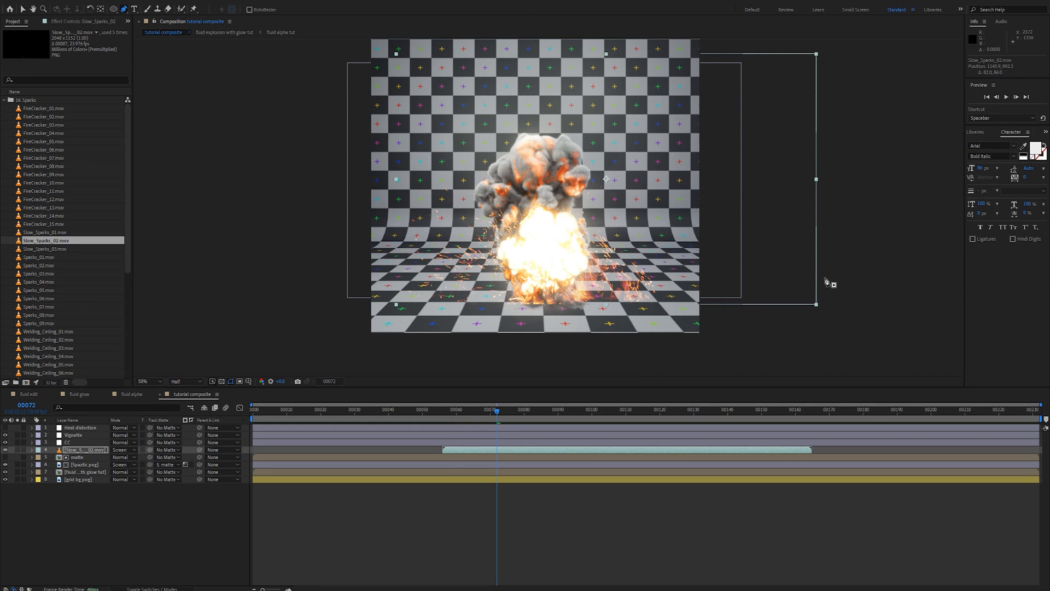
{"action": "left_click", "coordinate": [298, 275]}
{"action": "left_click", "coordinate": [298, 340]}
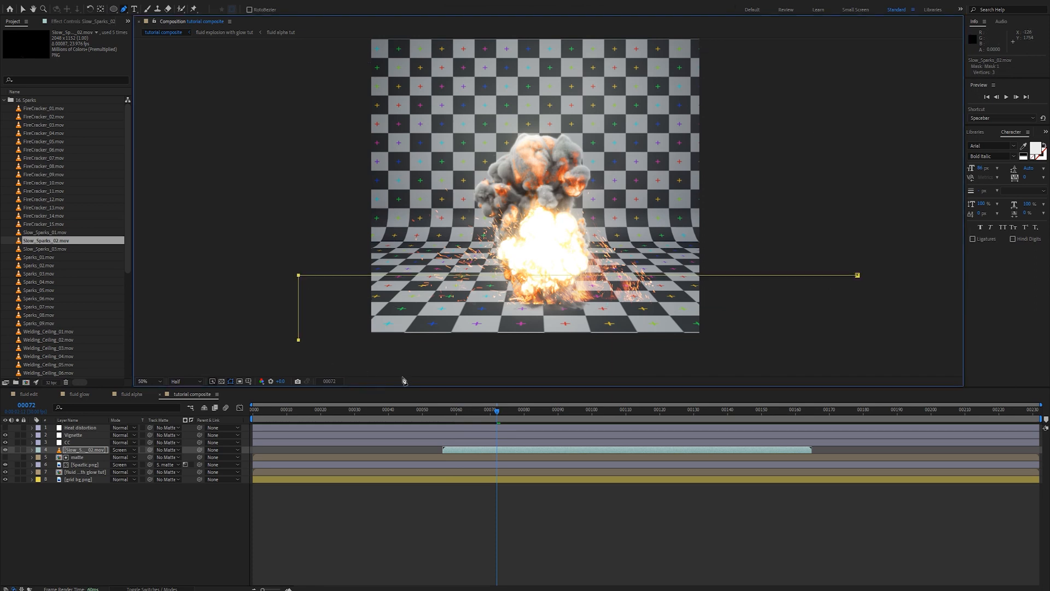
{"action": "left_click", "coordinate": [634, 368], "text": "shift"}
{"action": "left_click", "coordinate": [778, 362], "text": "shift"}
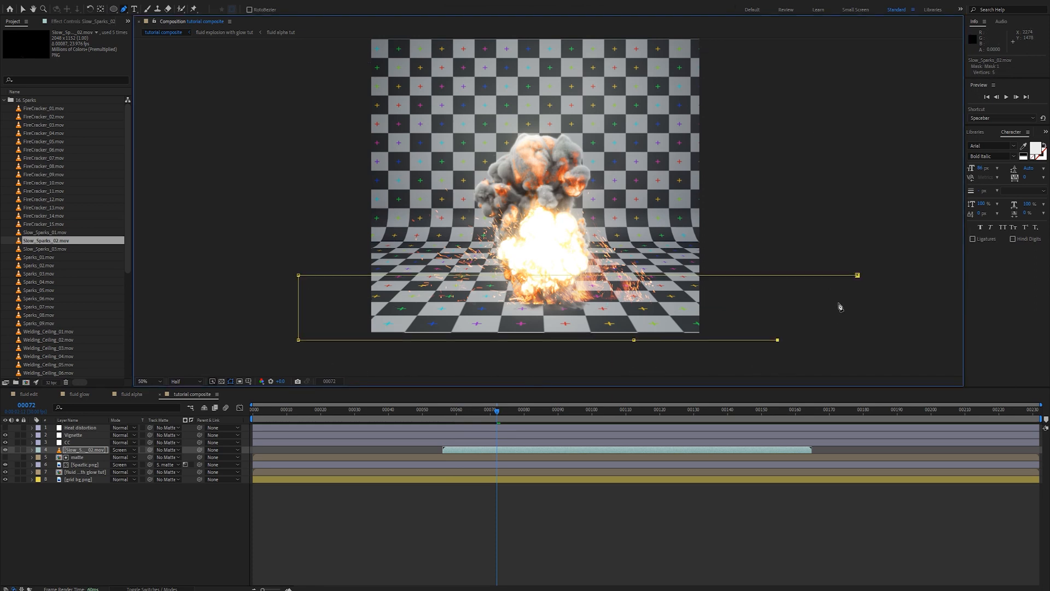
{"action": "left_click", "coordinate": [857, 280]}
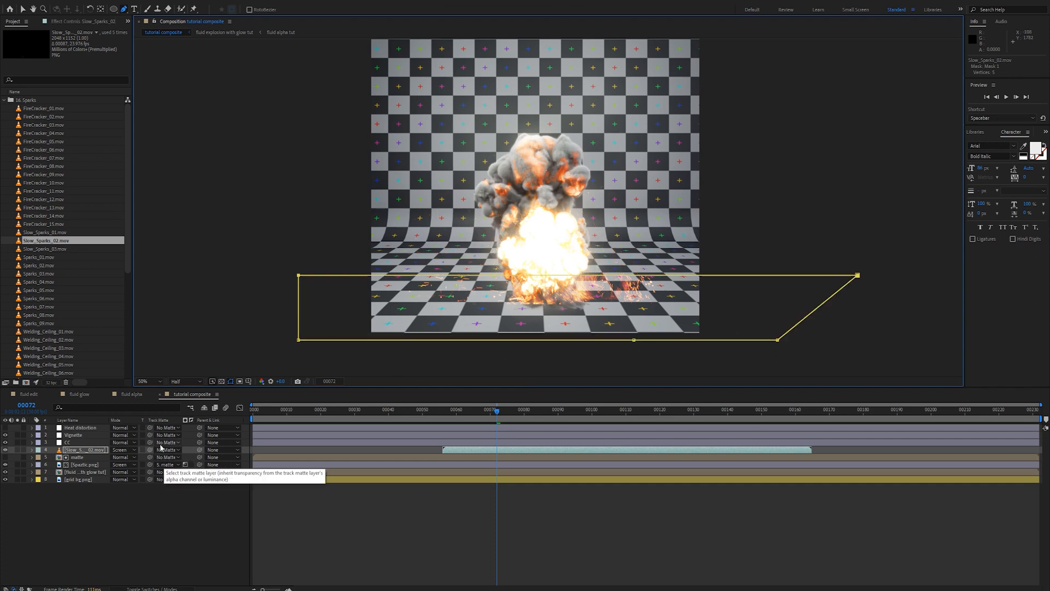
{"action": "key", "text": "v"}
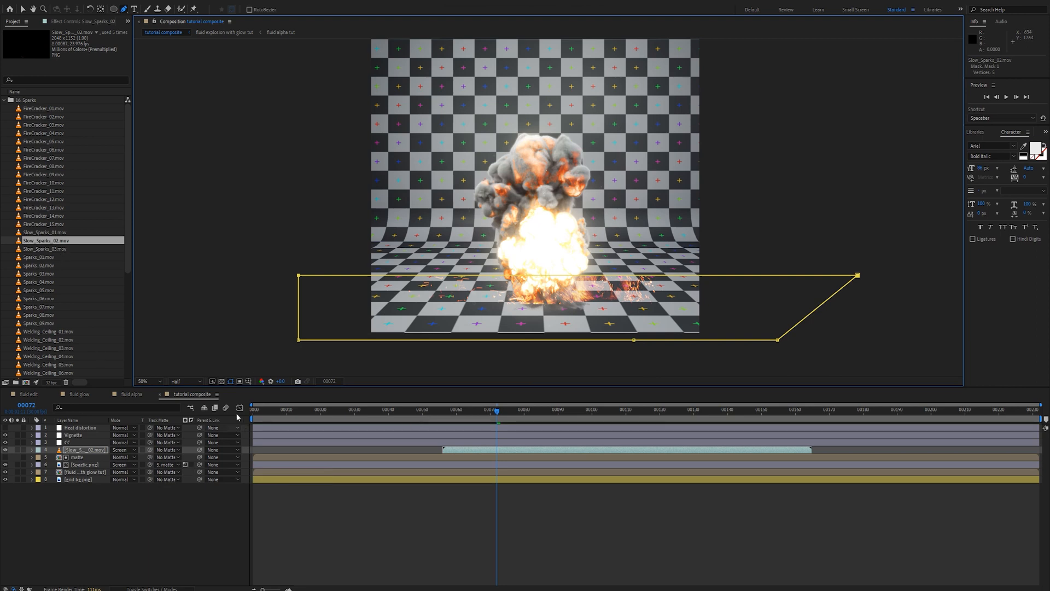
Flatten the sparks mask by lowering its upper edge towards the fireball's base and raising its lower edge
{"action": "double_click", "coordinate": [372, 339]}
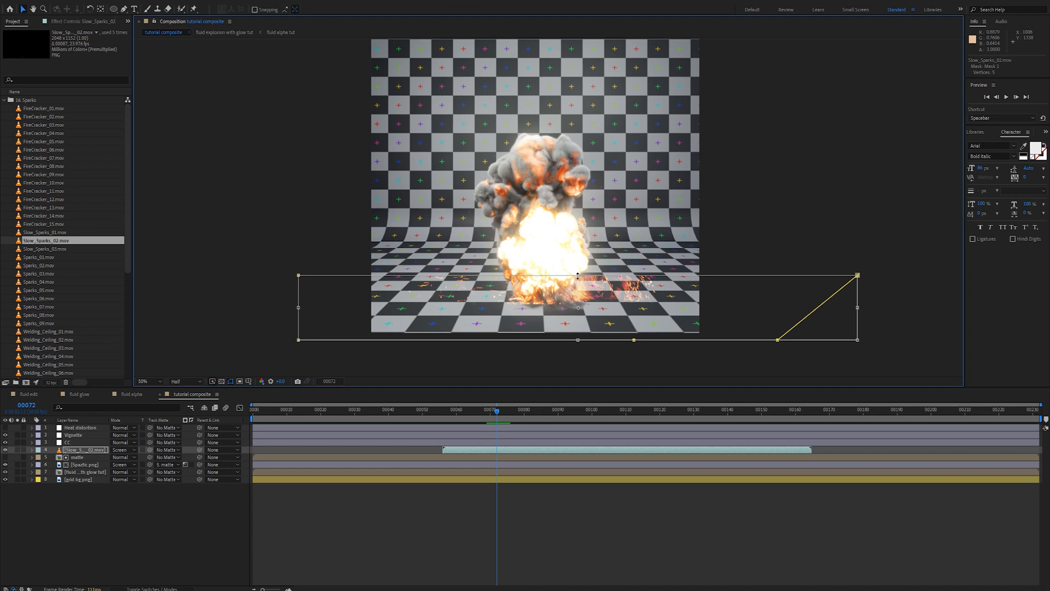
{"action": "left_click_drag", "start_coordinate": [578, 275], "coordinate": [578, 284]}
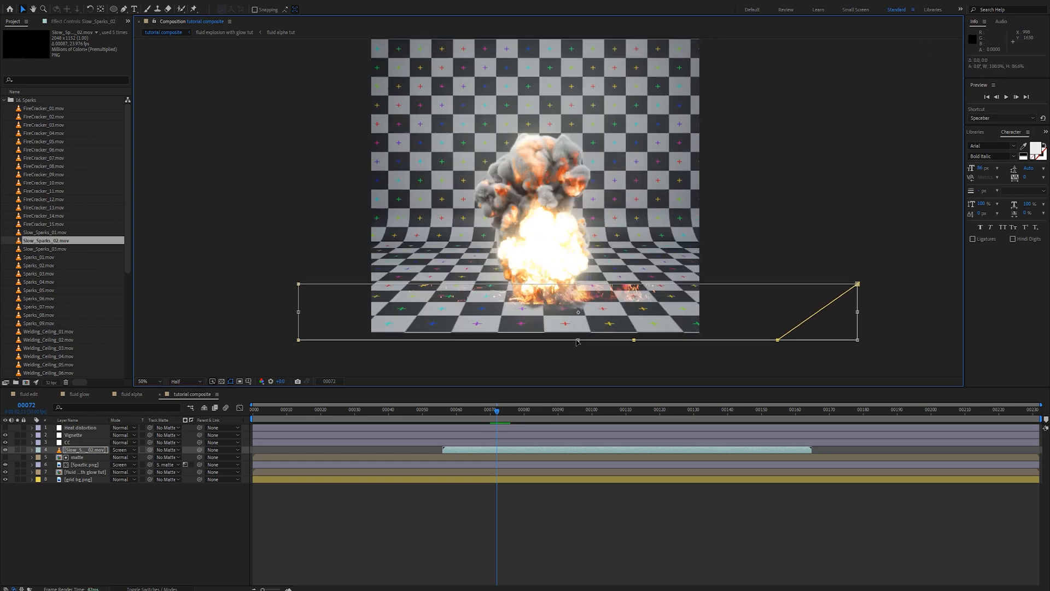
{"action": "left_click_drag", "start_coordinate": [578, 339], "coordinate": [580, 327]}
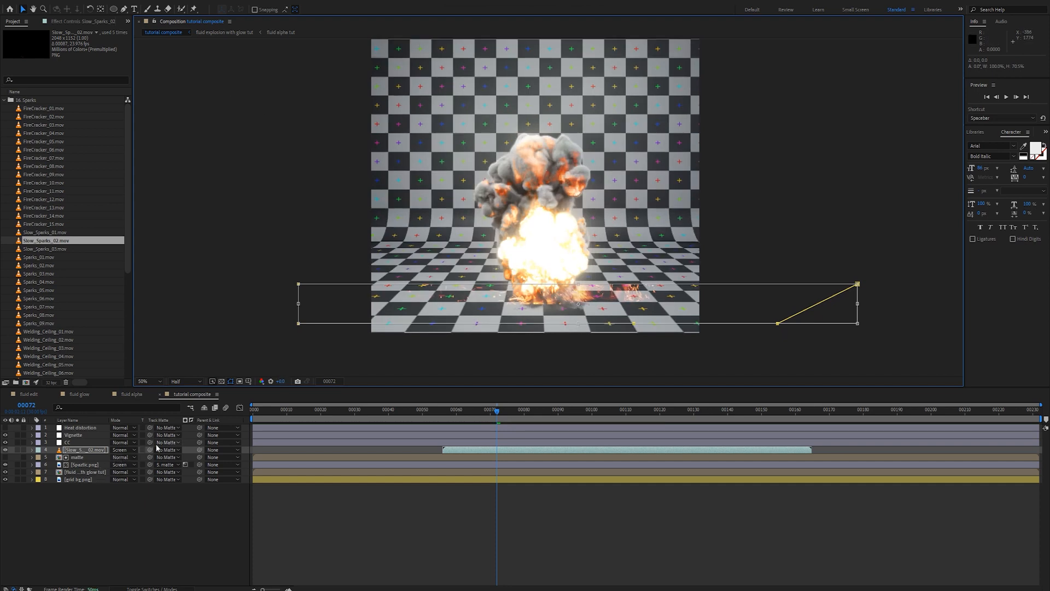
Reveal the sparks layer's mask properties and change Mask 1's mode to Subtract
{"action": "left_click", "coordinate": [149, 588]}
{"action": "left_click", "coordinate": [84, 452]}
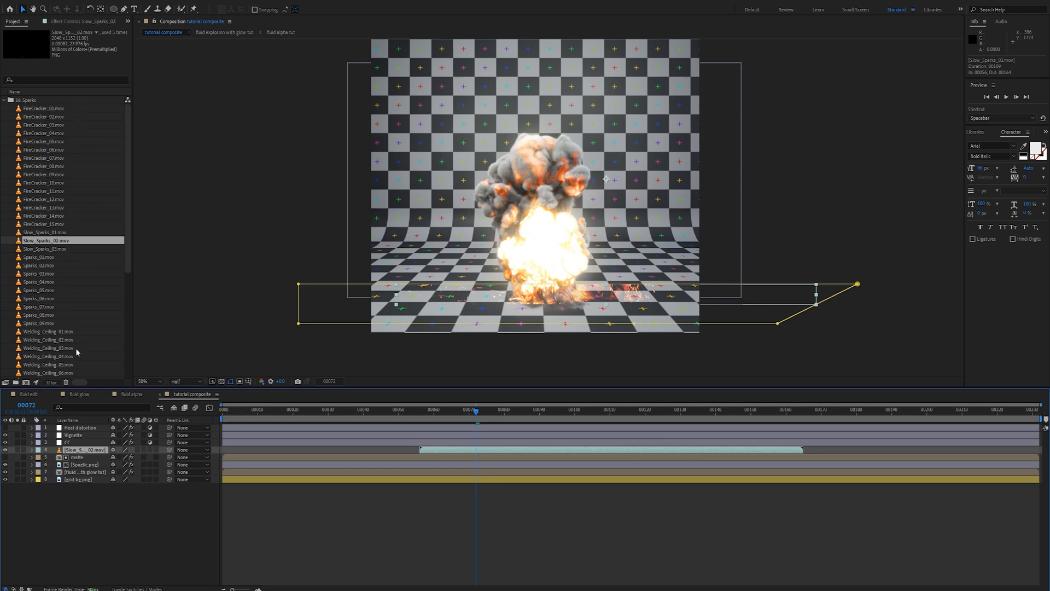
{"action": "key", "text": "f"}
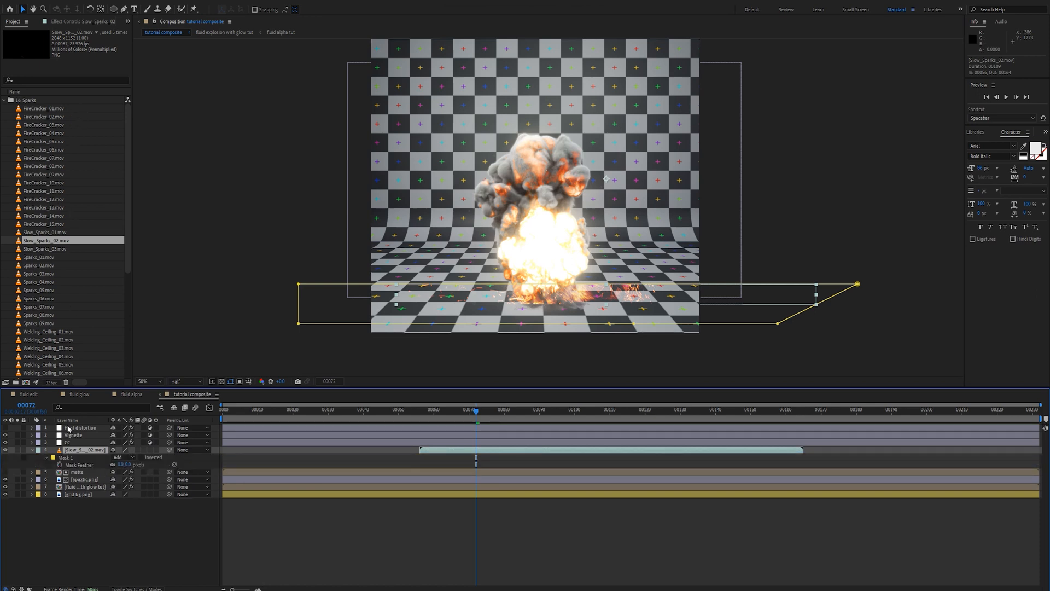
{"action": "left_click", "coordinate": [125, 457]}
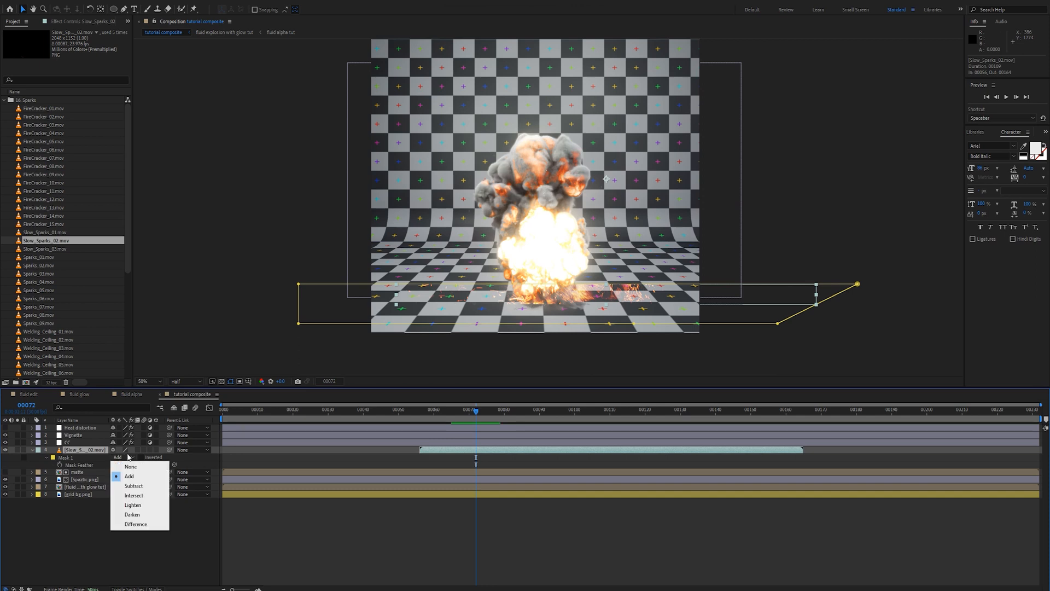
{"action": "left_click", "coordinate": [132, 486]}
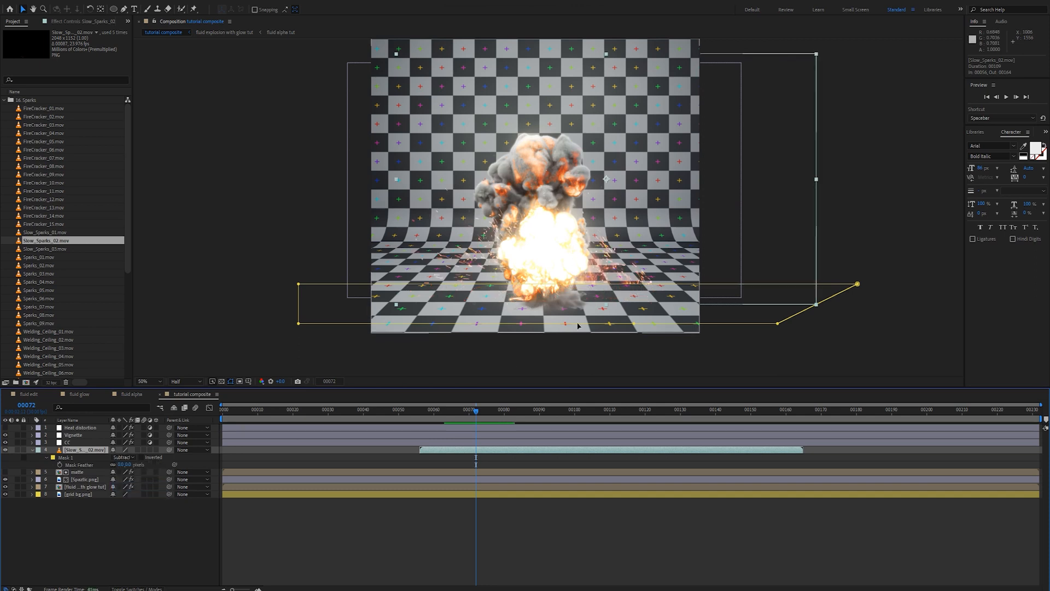
Shift the subtract mask slightly left and down, and increase its Mask Feather to soften the edge
{"action": "double_click", "coordinate": [635, 324]}
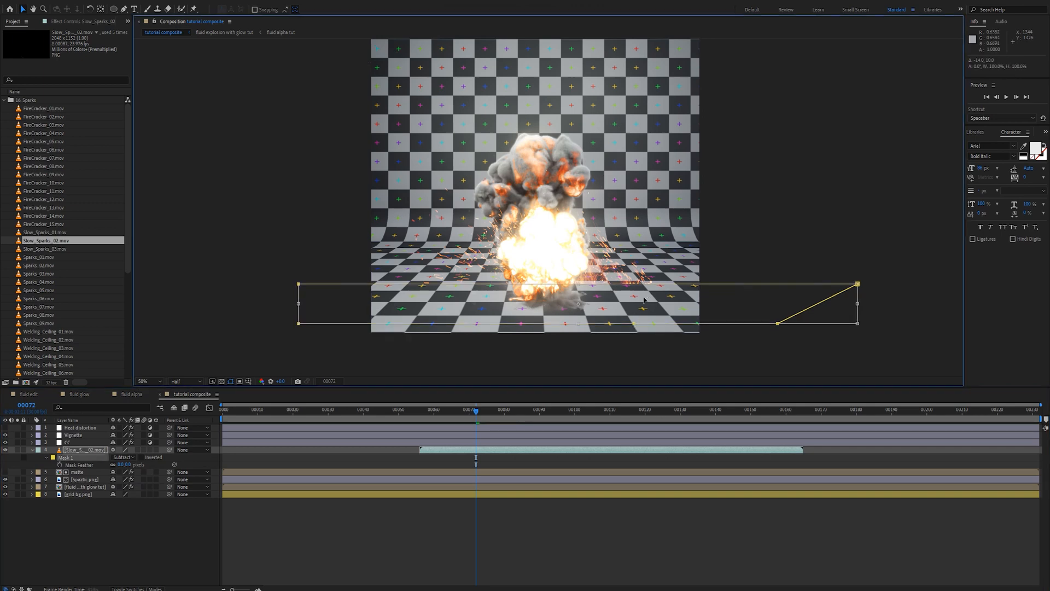
{"action": "left_click_drag", "start_coordinate": [647, 298], "coordinate": [640, 301]}
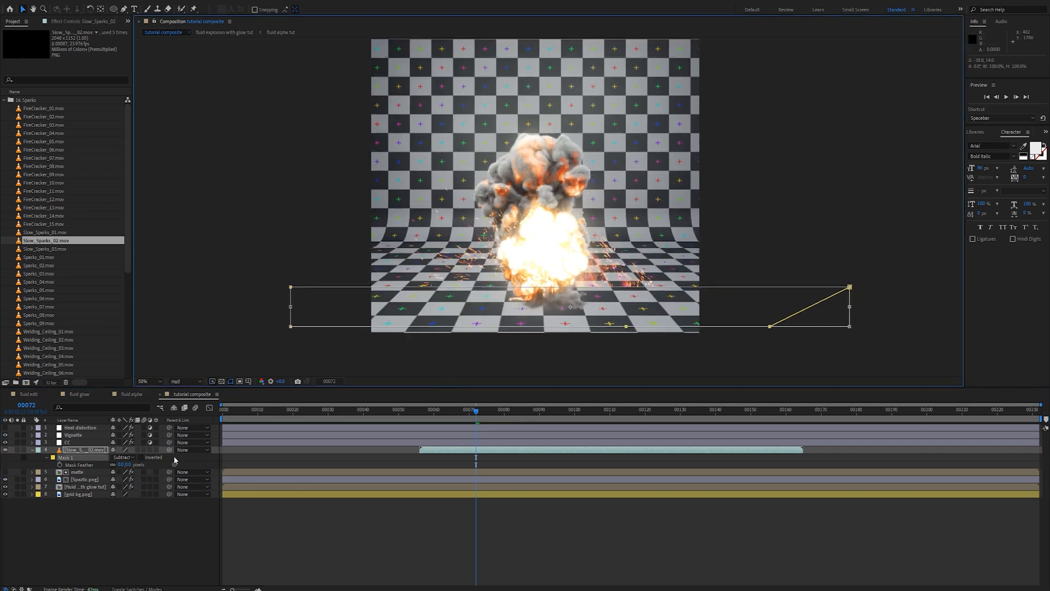
{"action": "key", "text": "f"}
{"action": "key", "text": "f"}
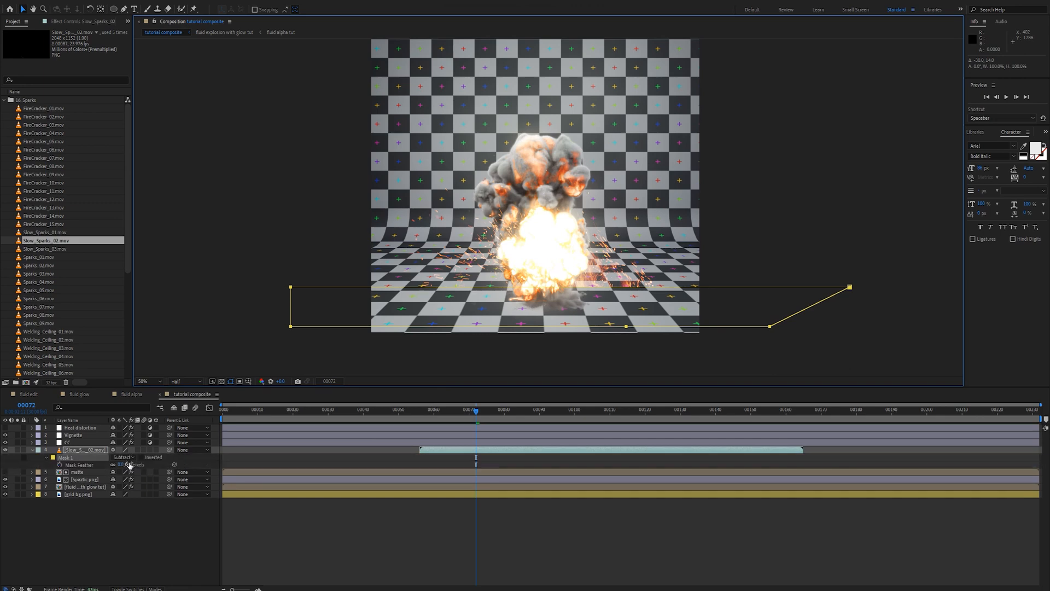
{"action": "left_click_drag", "start_coordinate": [130, 464], "coordinate": [175, 464]}
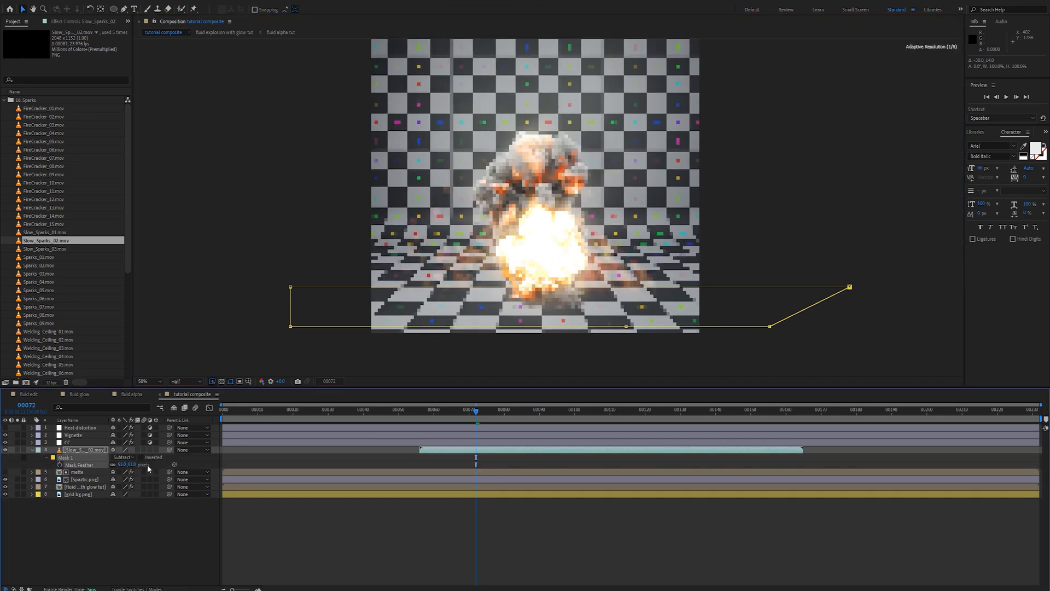
Scale the Slow_Sparks_02.mov layer to 59% and move it down and left onto the fireball's base
{"action": "key", "text": "s"}
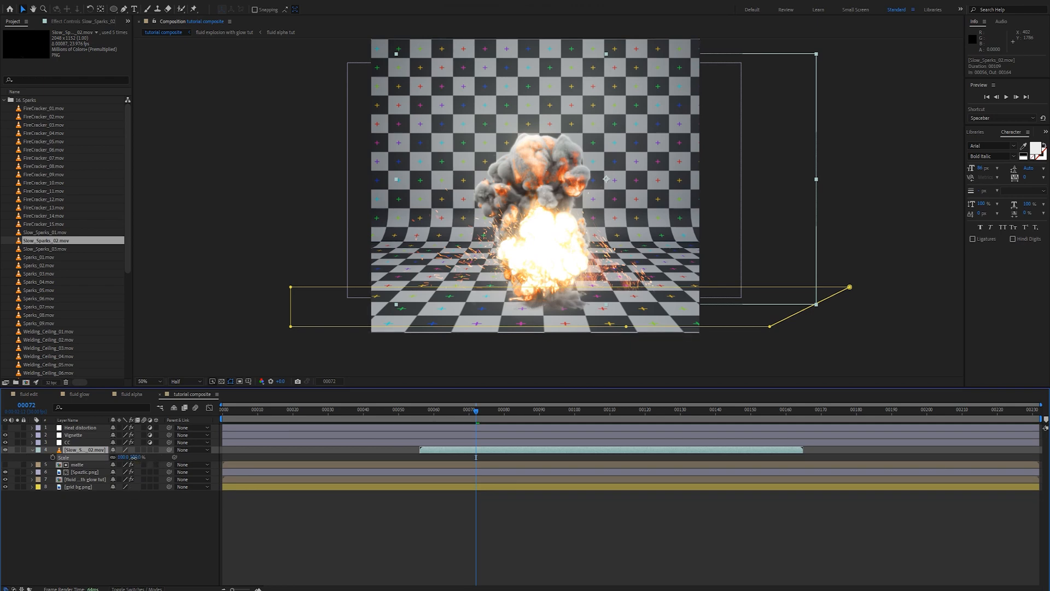
{"action": "left_click_drag", "start_coordinate": [133, 457], "coordinate": [125, 457]}
{"action": "left_click_drag", "start_coordinate": [527, 186], "coordinate": [502, 247]}
Shift the Slow_Sparks_02.mov layer to start at frame 63 and time-stretch it with a stretch factor of 80
{"action": "left_click_drag", "start_coordinate": [476, 416], "coordinate": [454, 458]}
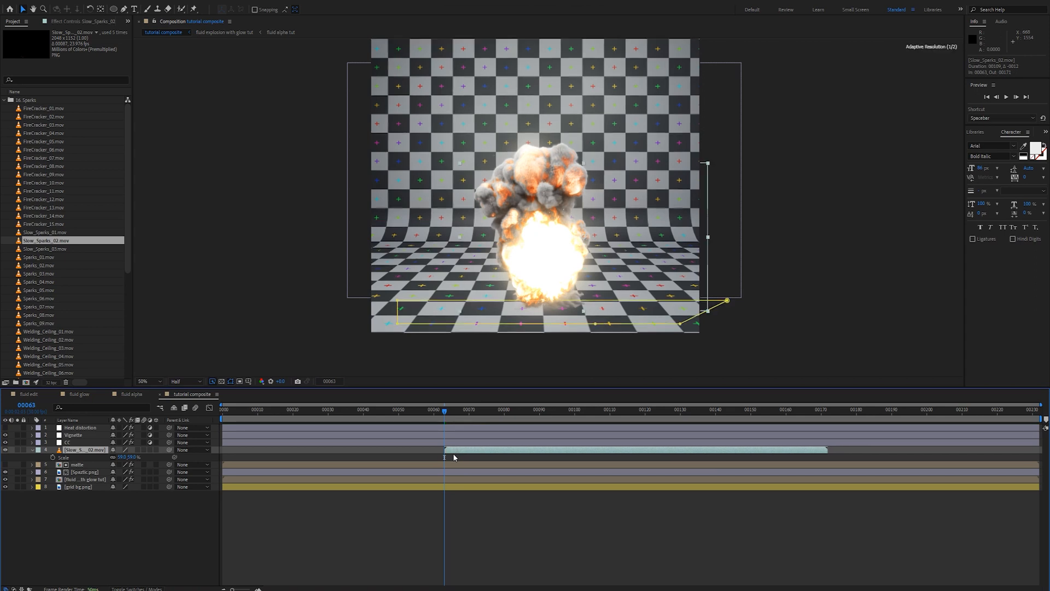
{"action": "left_click_drag", "start_coordinate": [446, 413], "coordinate": [594, 413]}
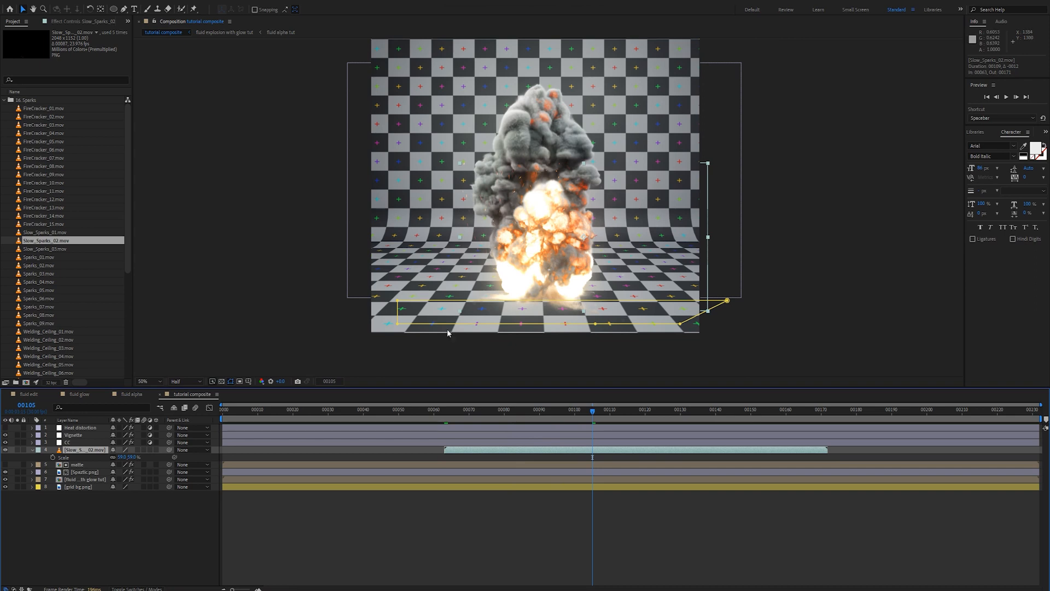
{"action": "right_click", "coordinate": [95, 450]}
{"action": "mouse_move", "coordinate": [146, 239]}
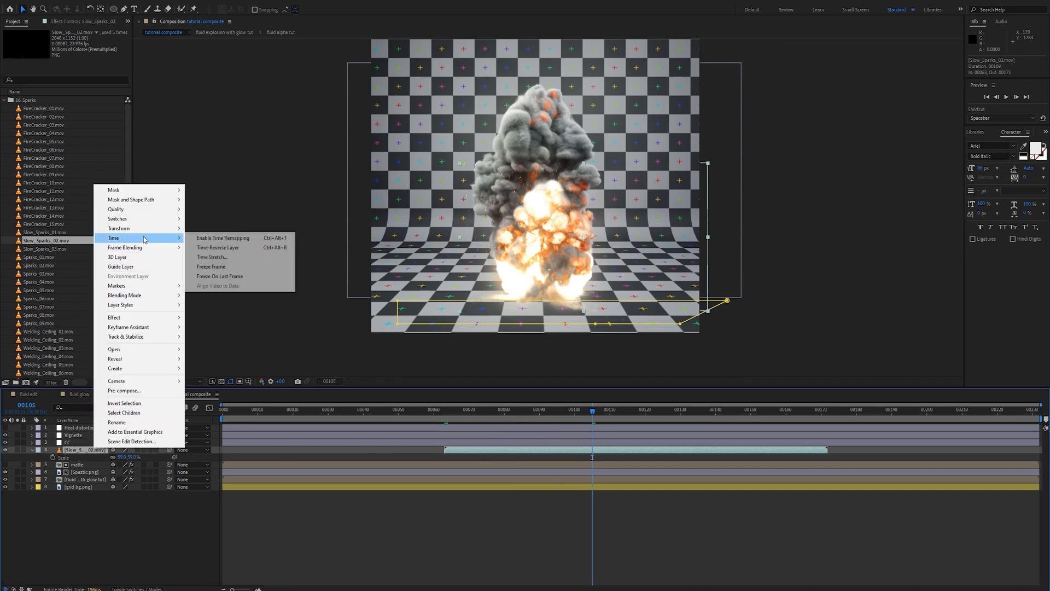
{"action": "left_click", "coordinate": [237, 258]}
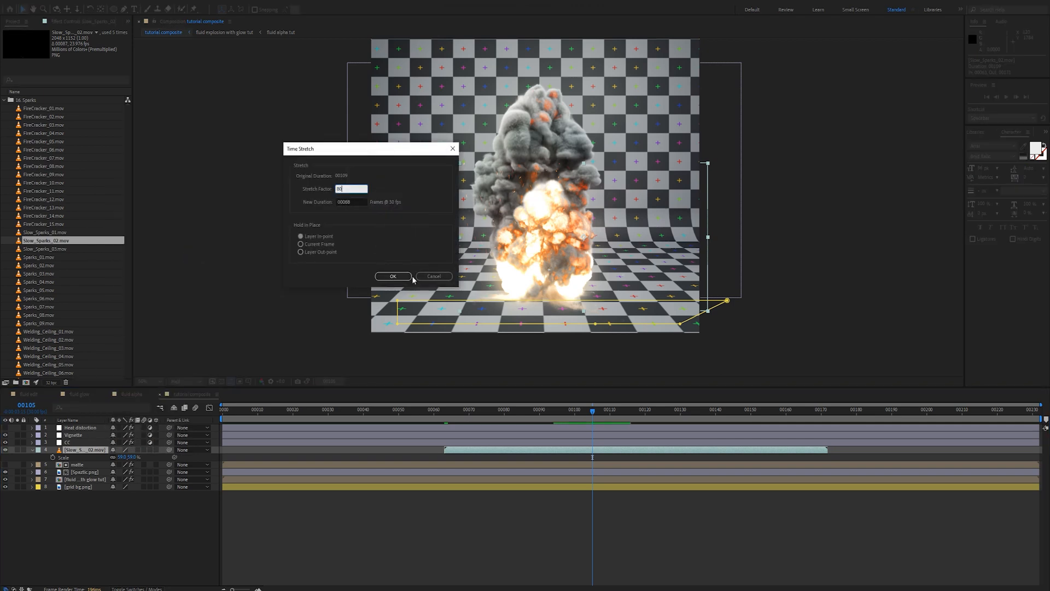
{"action": "type", "text": "80"}
{"action": "left_click", "coordinate": [411, 276]}
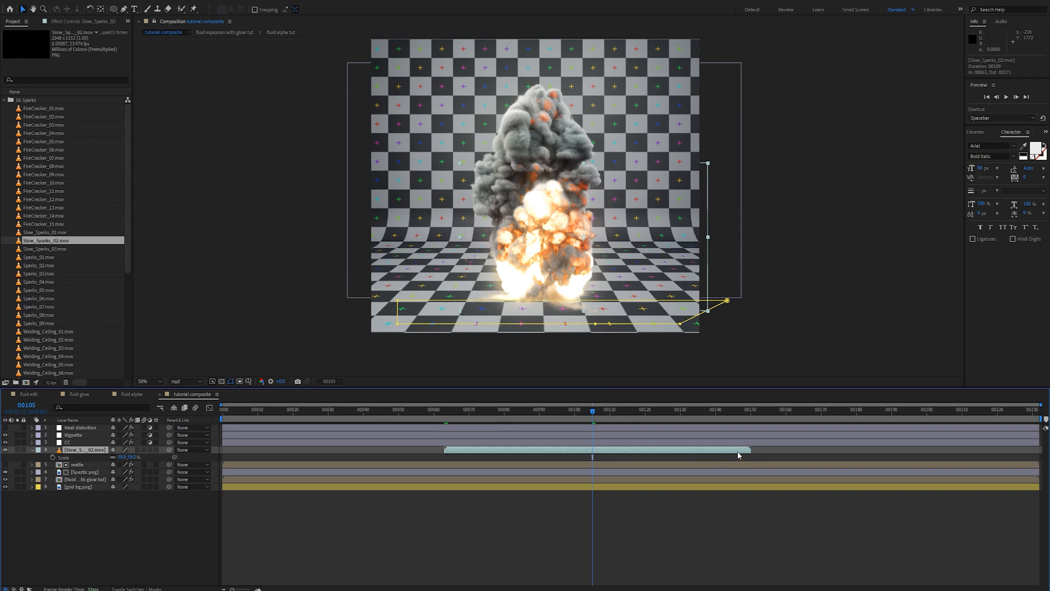
Trim the end of the sparks layer at frame 91 and shift the shortened clip to start at frame 75
{"action": "left_click_drag", "start_coordinate": [593, 411], "coordinate": [542, 463]}
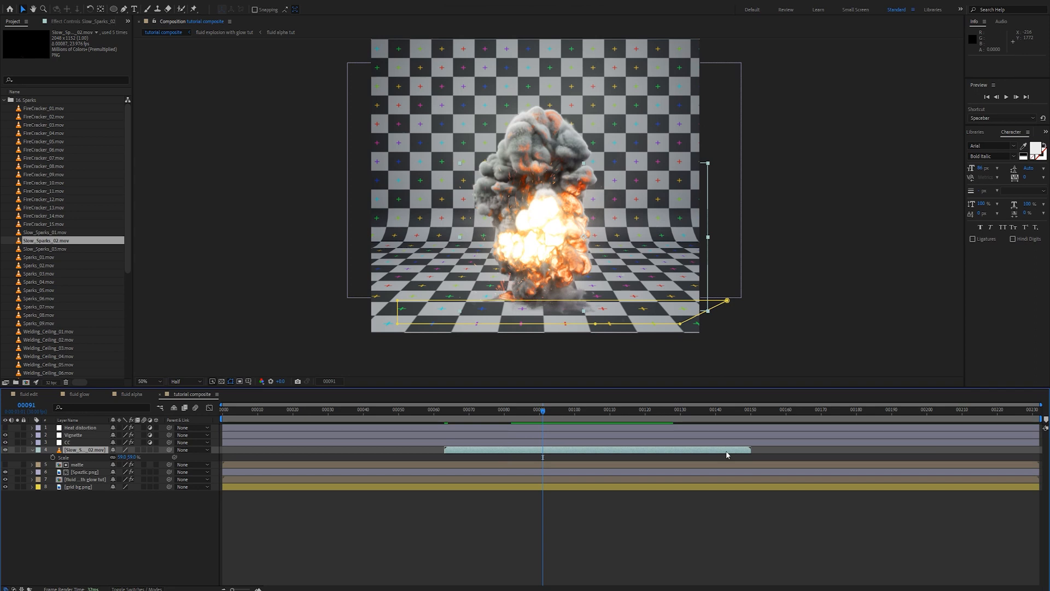
{"action": "key", "text": "alt+bracketright"}
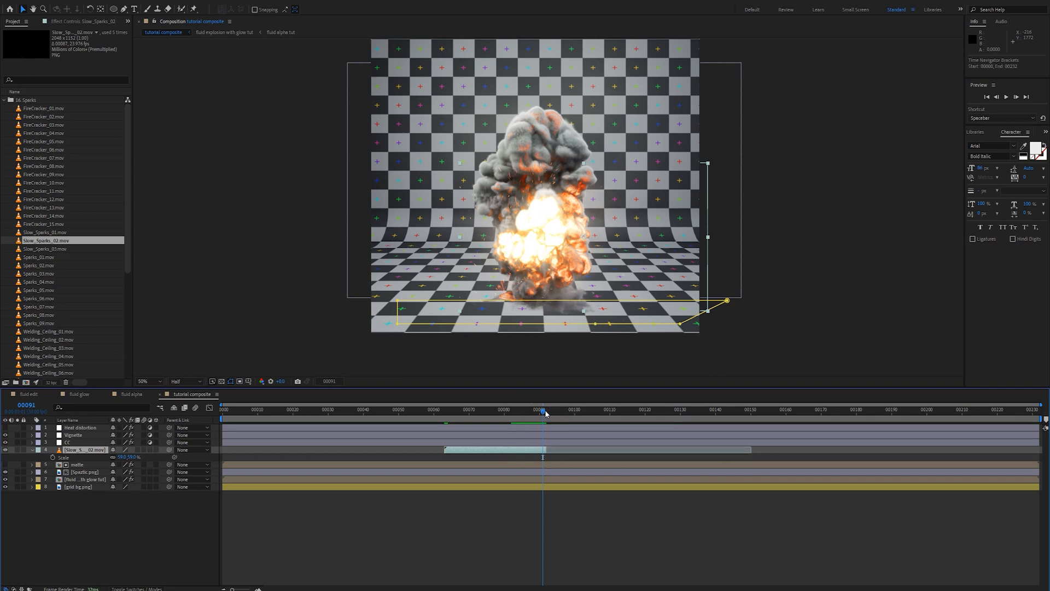
{"action": "left_click_drag", "start_coordinate": [547, 414], "coordinate": [547, 450]}
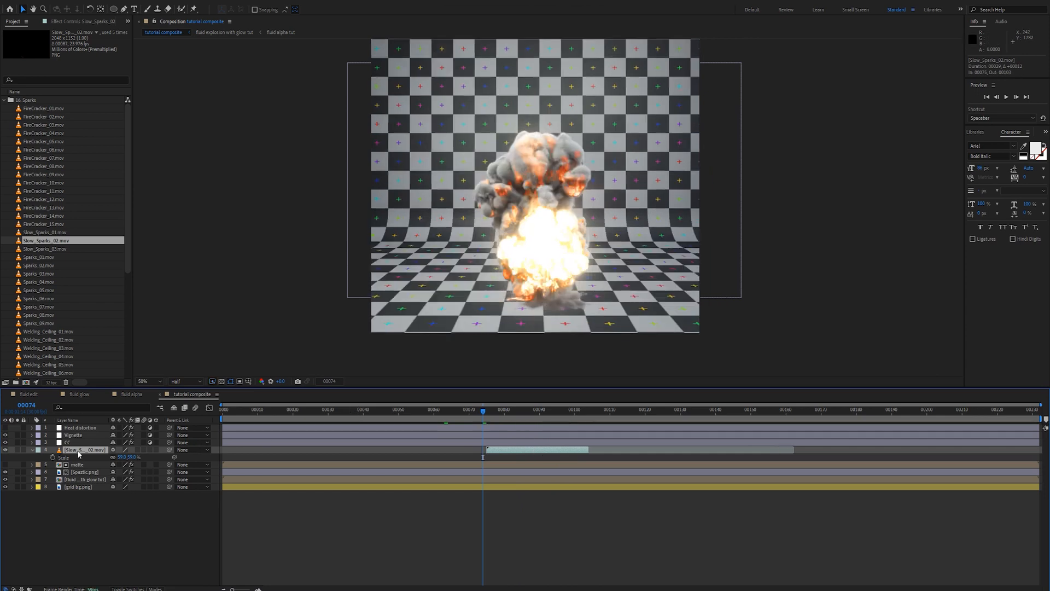
Nudge the Spastic.png texture layer slightly left and down, and set the Slow_Sparks_02.mov layer's scale to 50%
{"action": "left_click", "coordinate": [764, 227]}
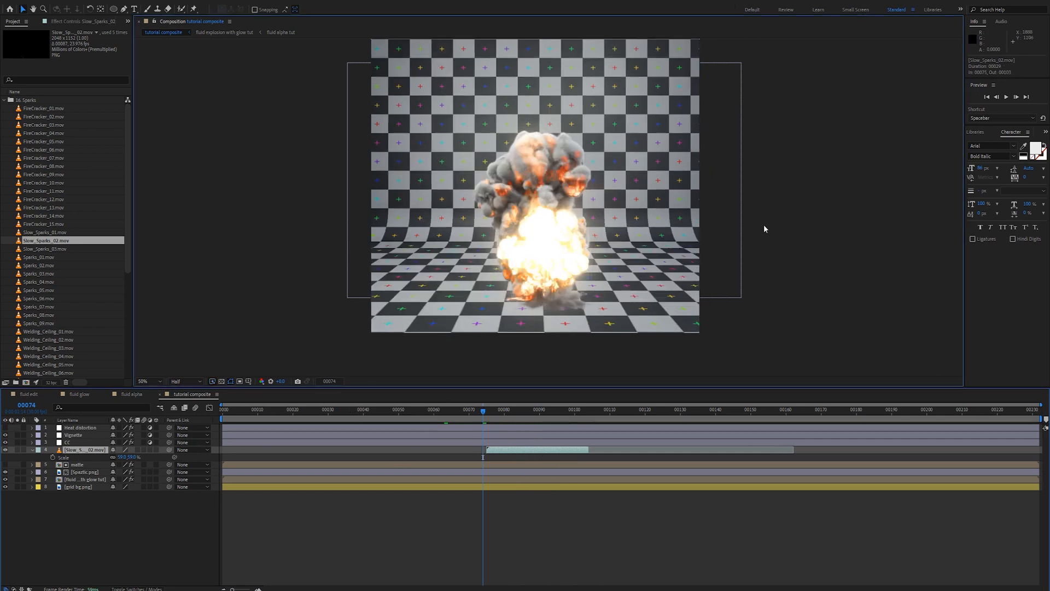
{"action": "left_click_drag", "start_coordinate": [720, 240], "coordinate": [673, 253]}
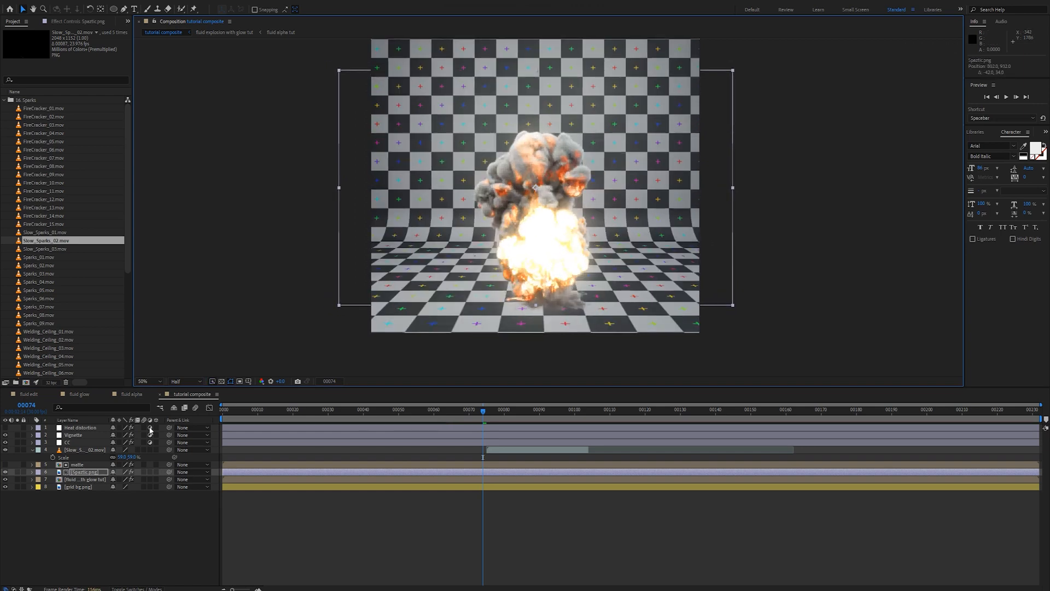
{"action": "left_click", "coordinate": [133, 457]}
{"action": "type", "text": "5"}
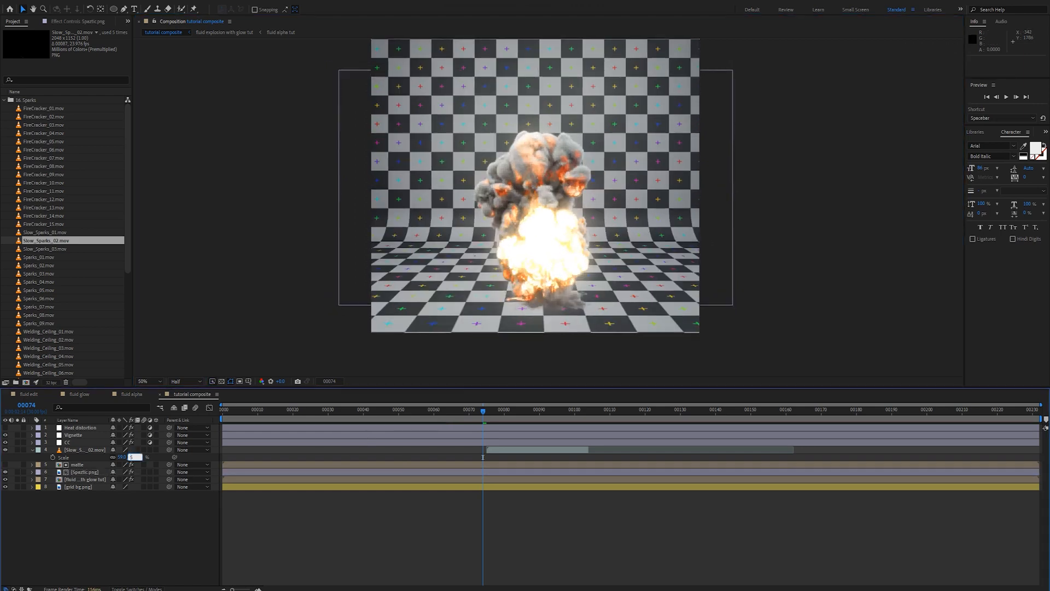
{"action": "type", "text": "0"}
{"action": "key", "text": "Return"}
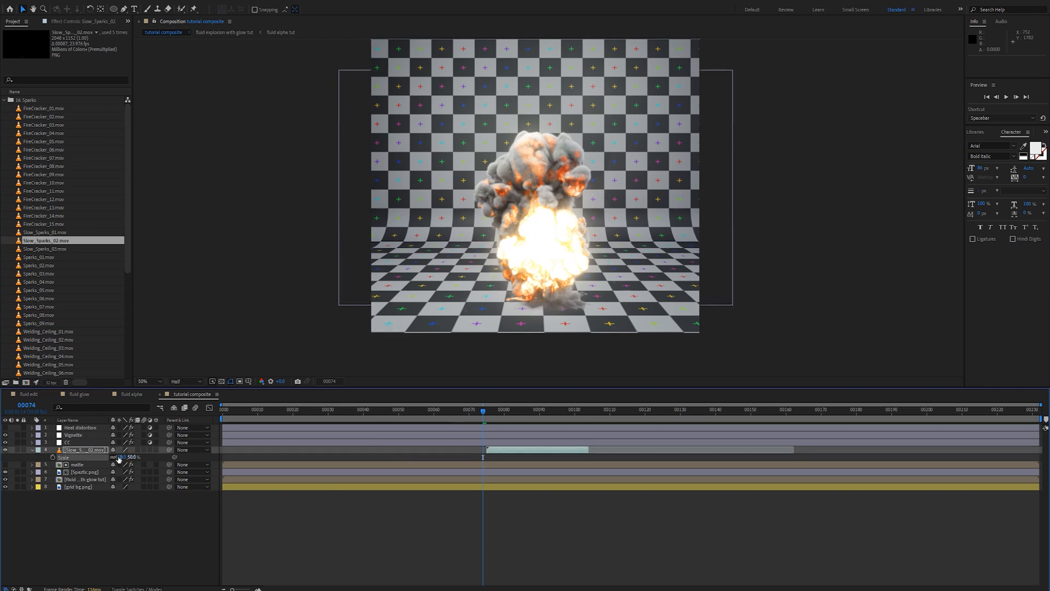
Change the Slow_Sparks_02.mov layer's label colour to Red
{"action": "left_click", "coordinate": [94, 452]}
{"action": "left_click", "coordinate": [528, 239]}
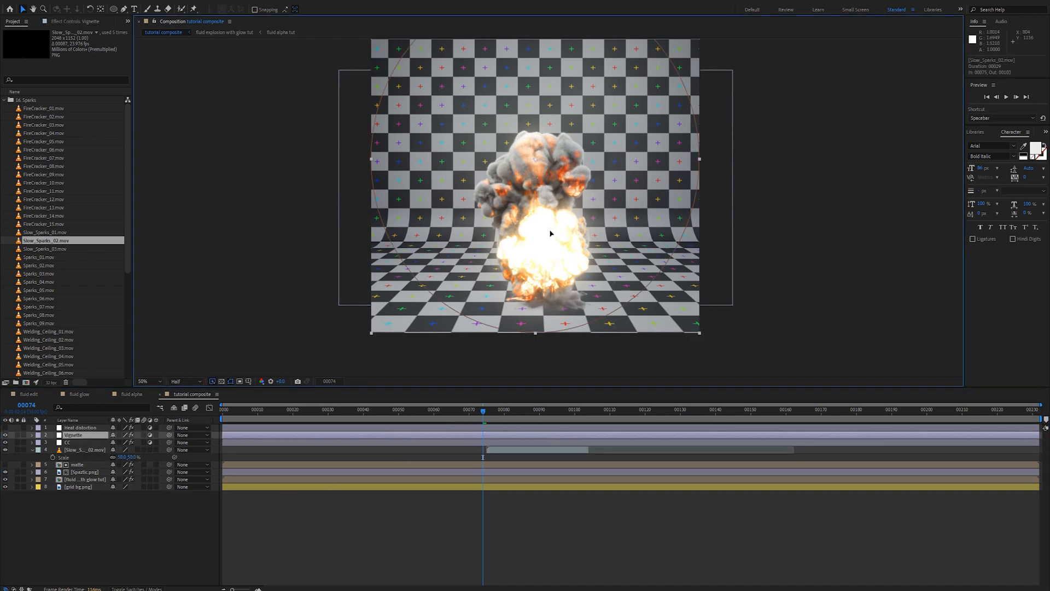
{"action": "left_click", "coordinate": [662, 275]}
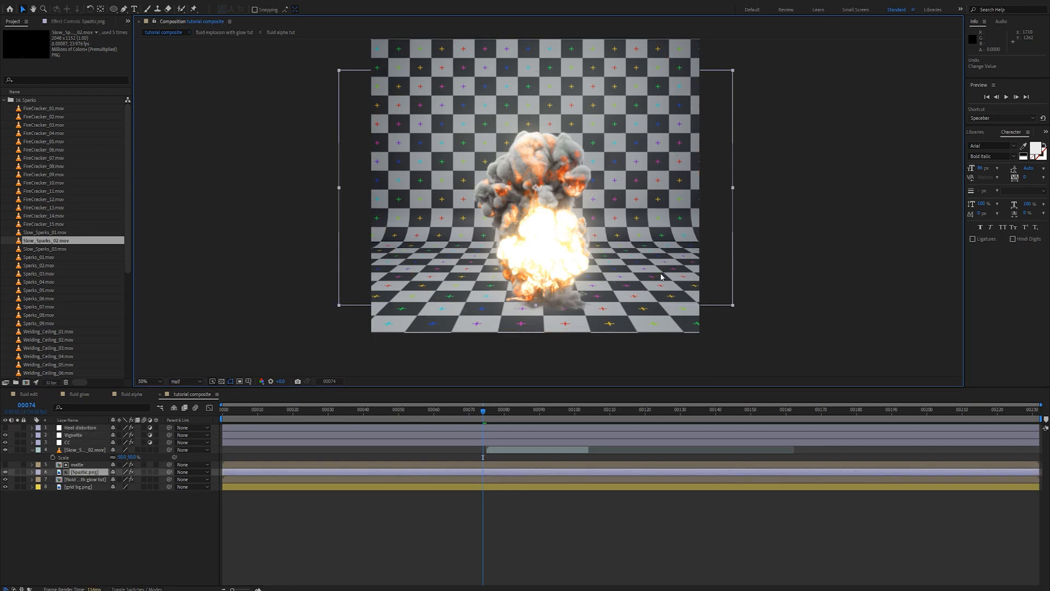
{"action": "left_click", "coordinate": [38, 451]}
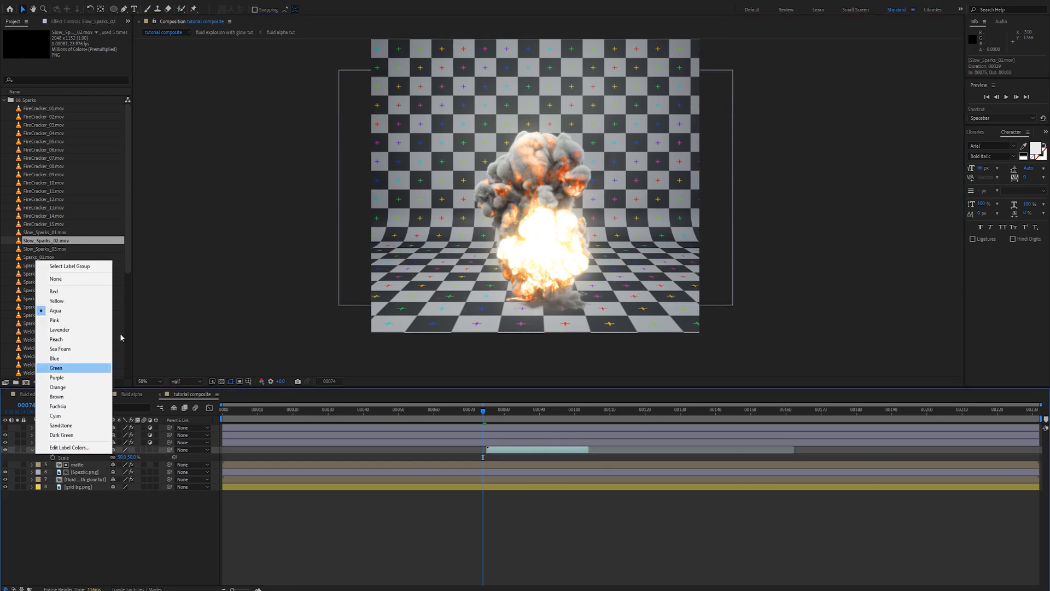
{"action": "left_click", "coordinate": [82, 291]}
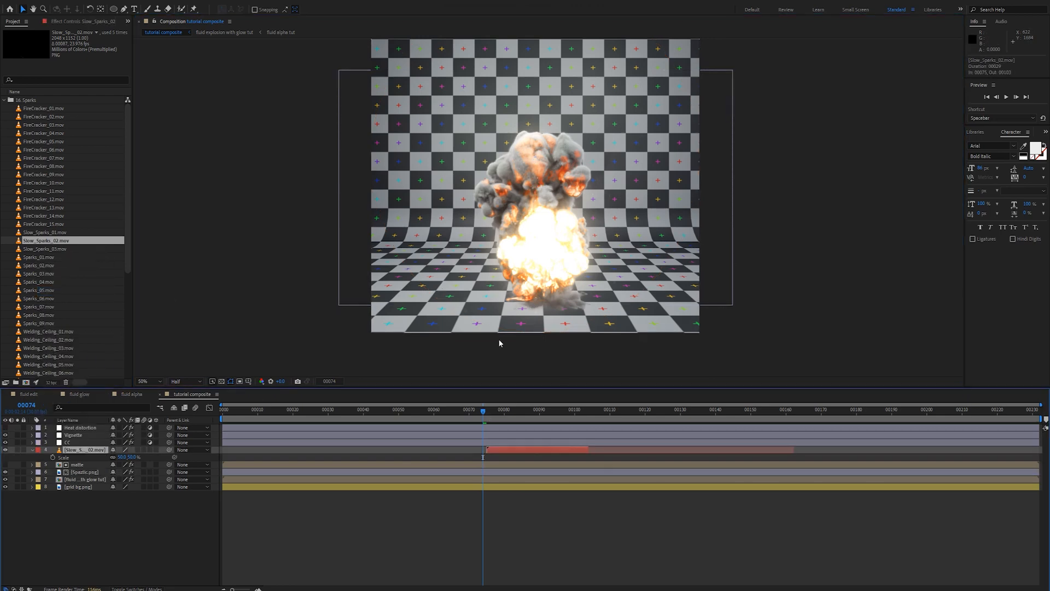
Shift the Slow_Sparks_02.mov layer to start at frame 54, using Quarter preview resolution, and scrub to frame 80
{"action": "scroll", "coordinate": [510, 326], "scroll_direction": "up", "scroll_amount": 2}
{"action": "scroll", "coordinate": [509, 326], "scroll_direction": "down", "scroll_amount": 1}
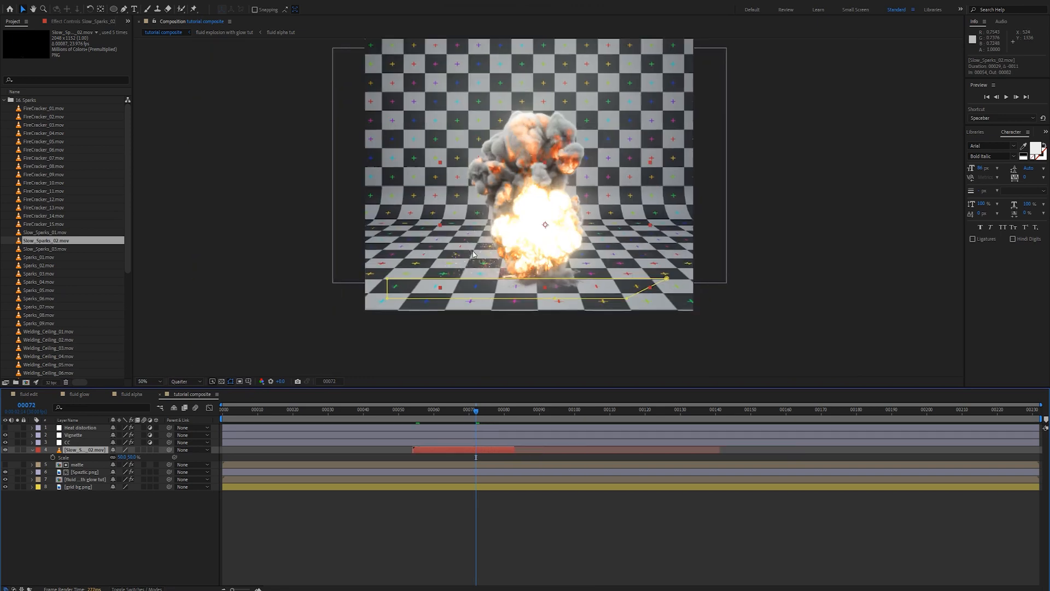
{"action": "left_click", "coordinate": [481, 263]}
{"action": "left_click_drag", "start_coordinate": [483, 420], "coordinate": [505, 418]}
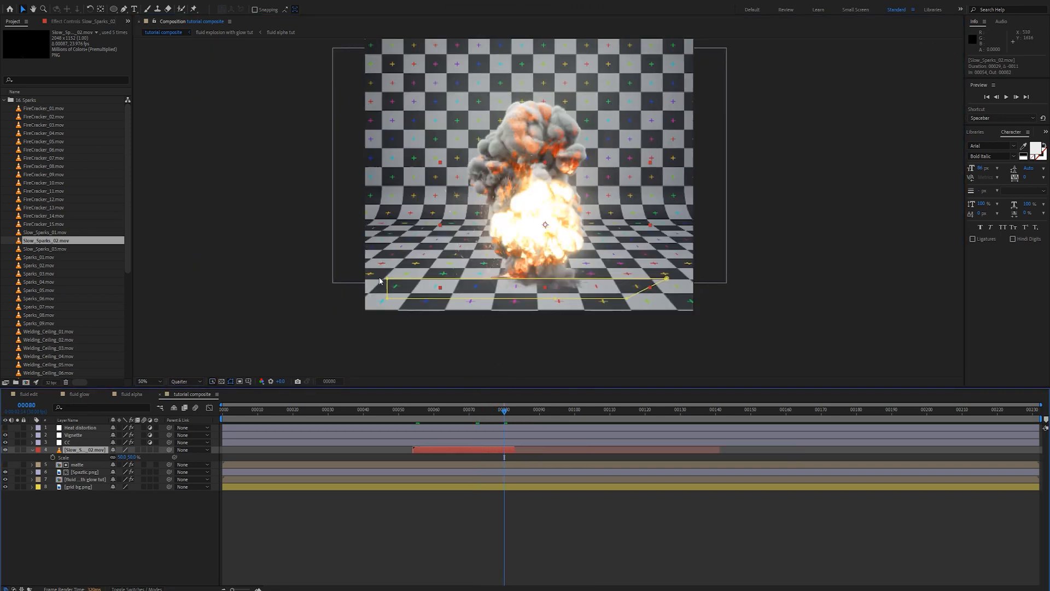
Apply the Mesh Warp effect to the Slow_Sparks_02.mov layer
{"action": "key", "text": "F3"}
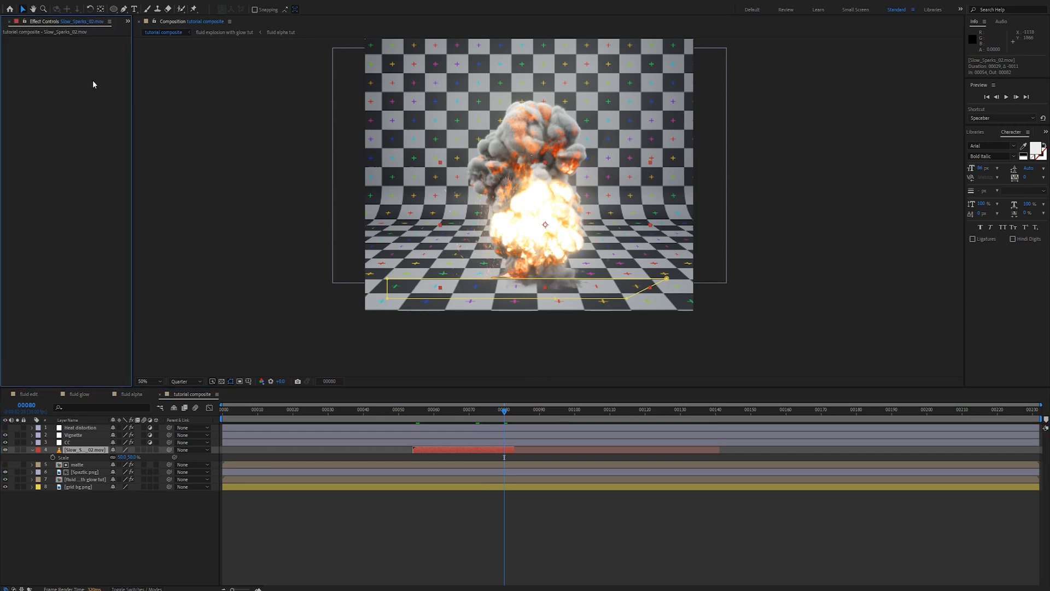
{"action": "key", "text": "ctrl+space"}
{"action": "type", "text": "mesh w"}
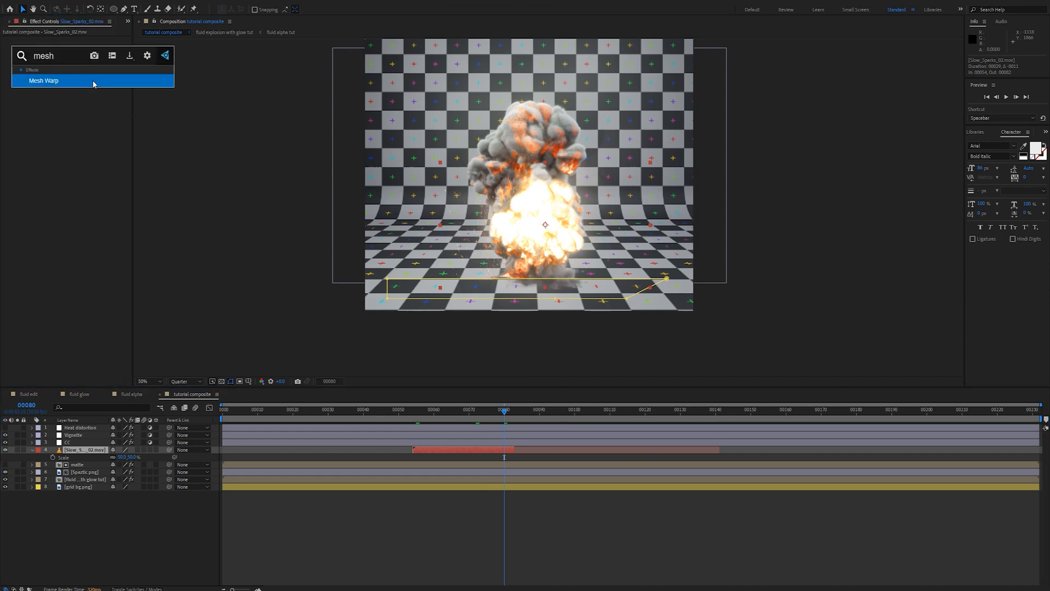
{"action": "key", "text": "Return"}
{"action": "key", "text": "period"}
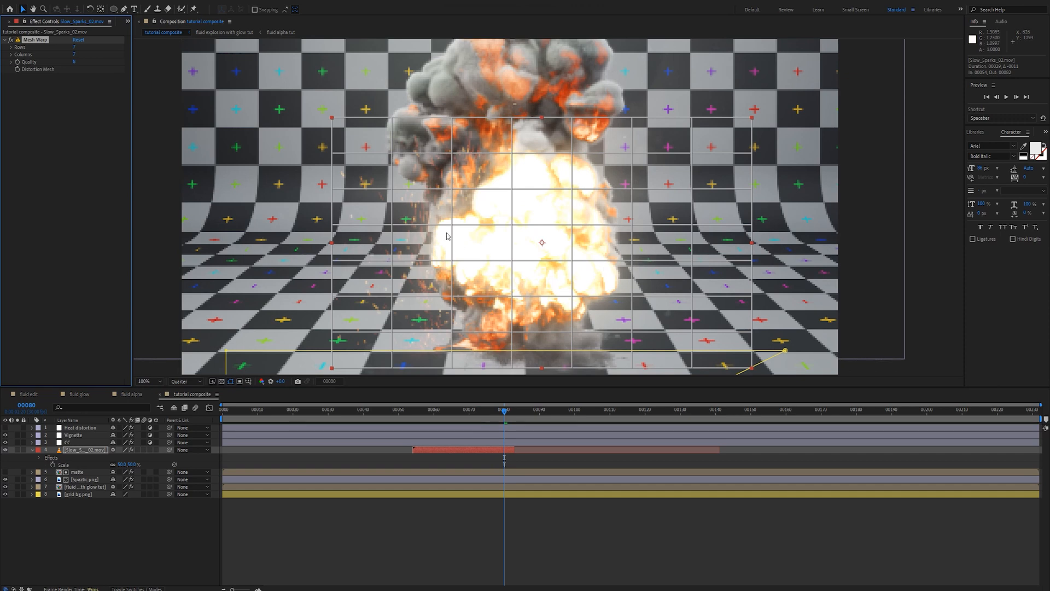
Set the Mesh Warp grid to 3 rows and 3 columns
{"action": "left_click", "coordinate": [79, 53]}
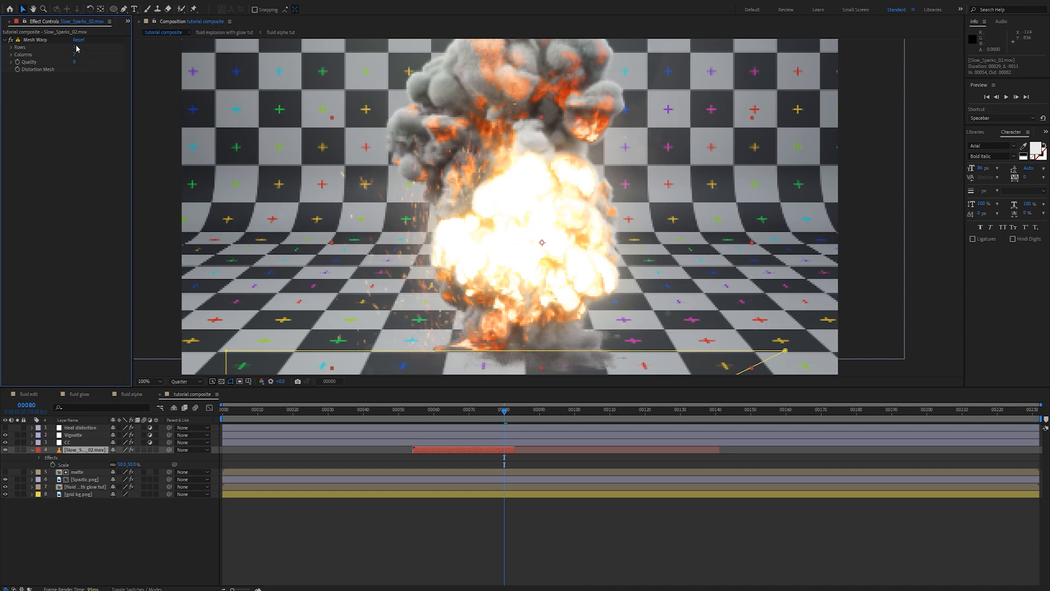
{"action": "left_click", "coordinate": [74, 46]}
{"action": "type", "text": "3"}
{"action": "key", "text": "Tab"}
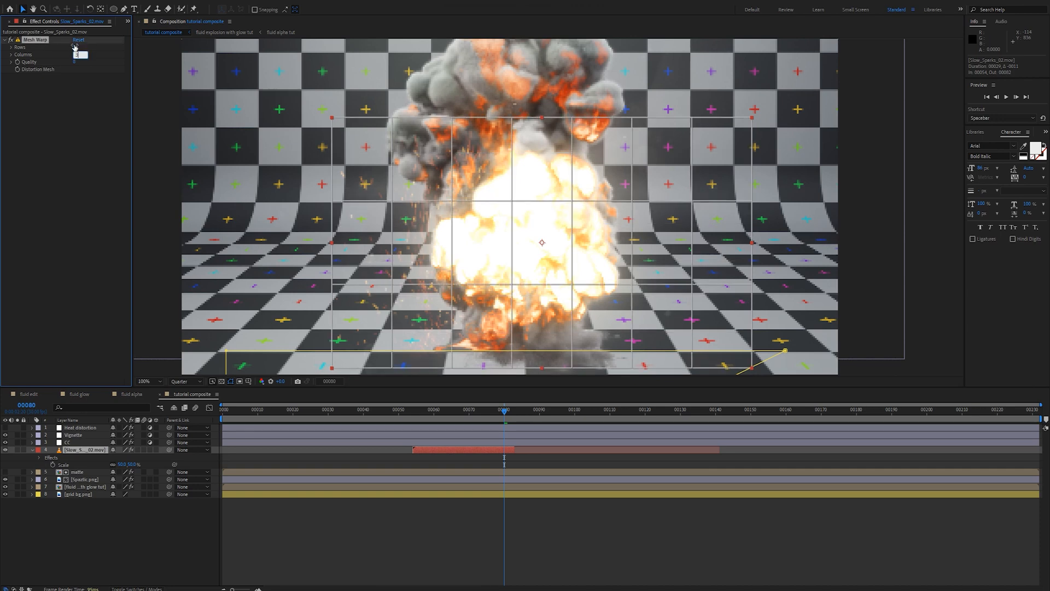
{"action": "type", "text": "3"}
{"action": "key", "text": "Return"}
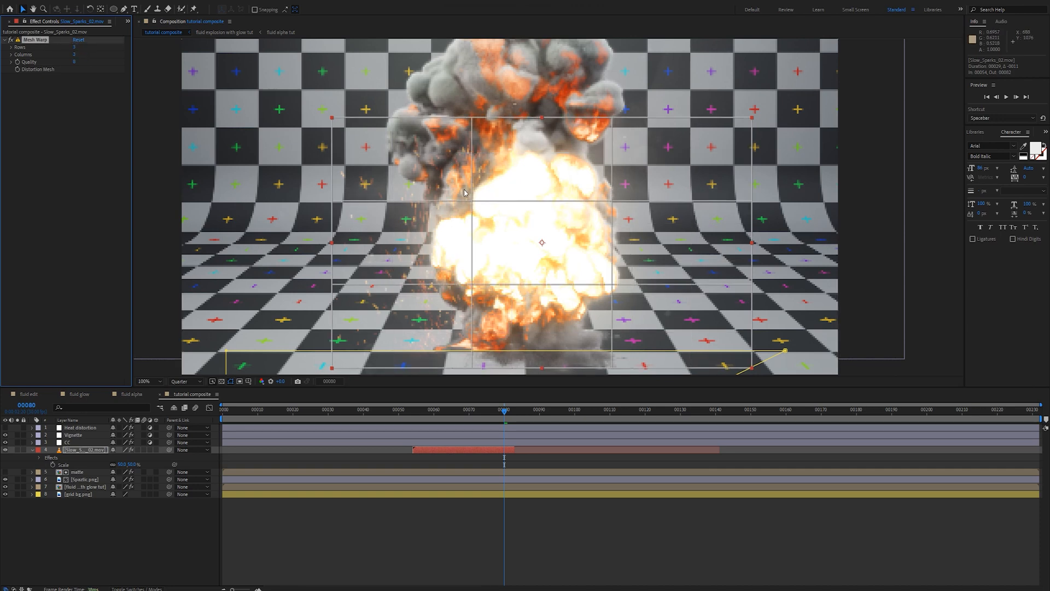
Reposition the Mesh Warp grid points around the fireball to bend the paths along which the sparks fly
{"action": "left_click", "coordinate": [478, 217]}
{"action": "left_click", "coordinate": [473, 202]}
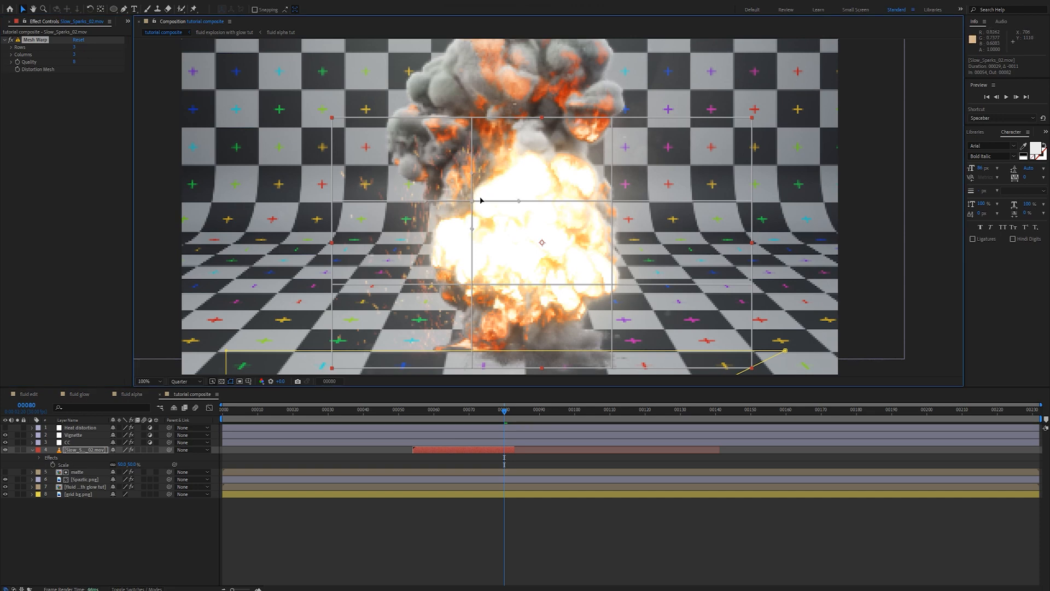
{"action": "left_click_drag", "start_coordinate": [481, 201], "coordinate": [504, 189]}
{"action": "left_click", "coordinate": [472, 120]}
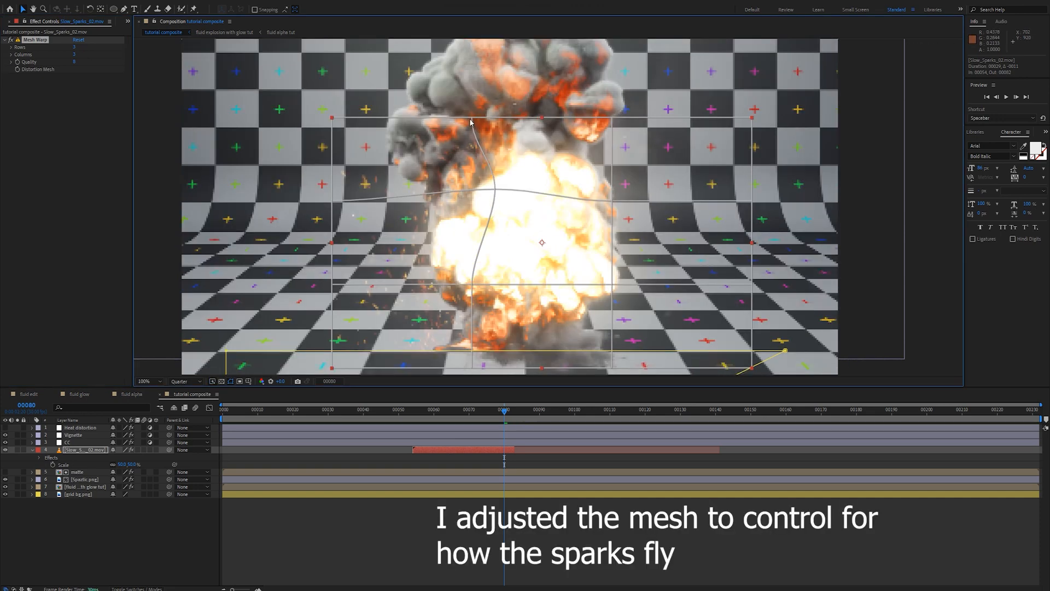
{"action": "left_click", "coordinate": [472, 118]}
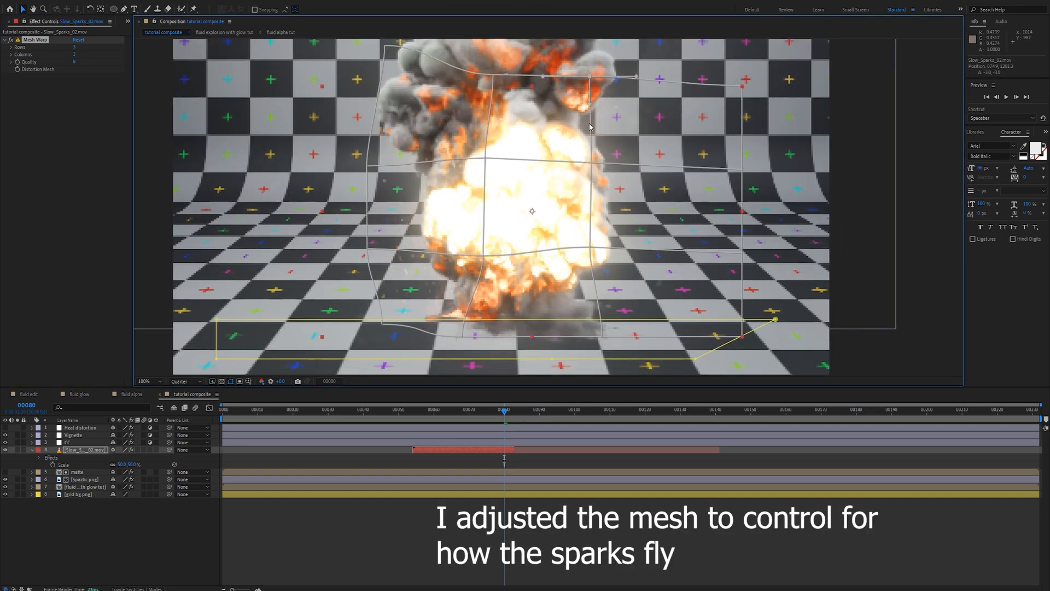
{"action": "scroll", "coordinate": [465, 219], "scroll_direction": "down", "scroll_amount": 1}
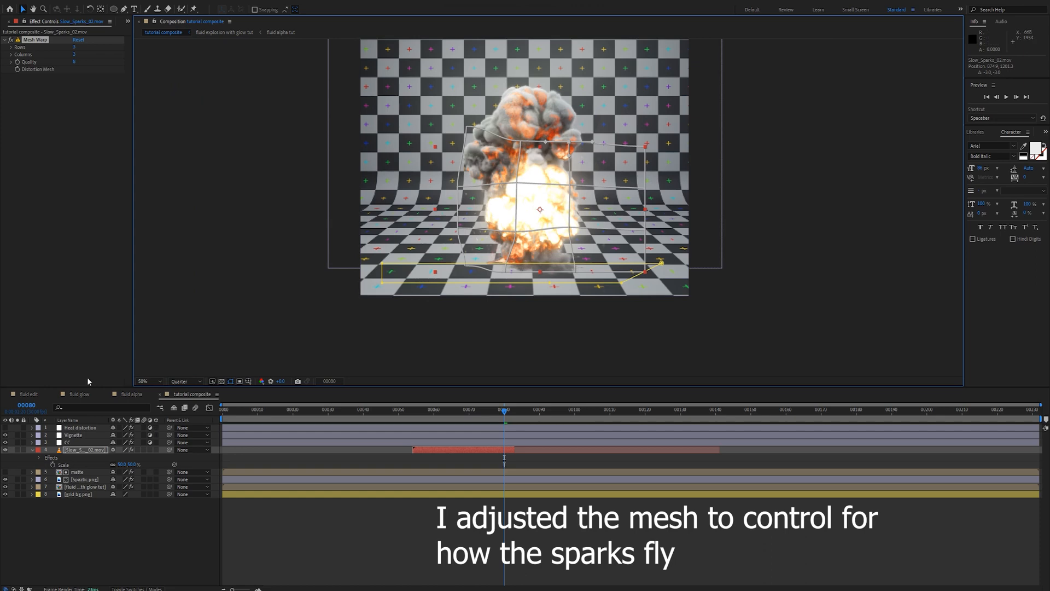
Add a Glow effect to the Slow_Sparks_02.mov layer and set its intensity to 2
{"action": "left_click", "coordinate": [56, 195]}
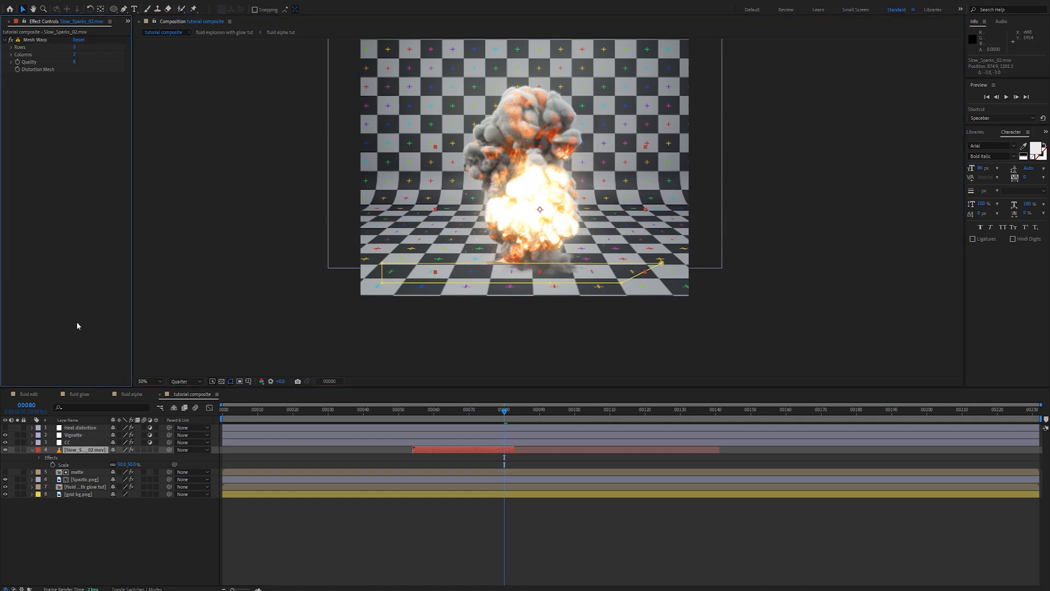
{"action": "key", "text": "ctrl+space"}
{"action": "key", "text": "3"}
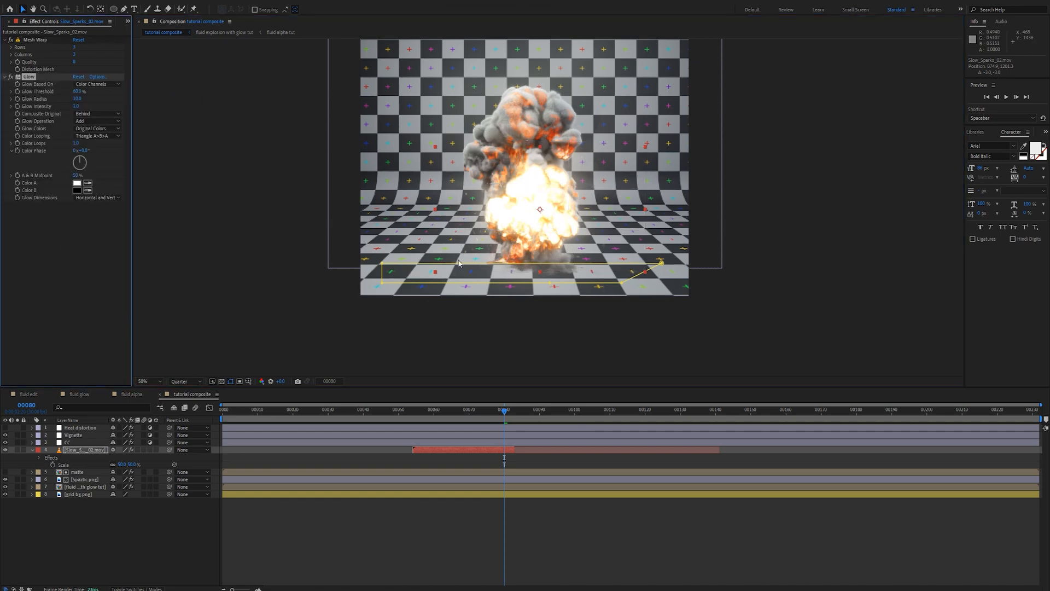
{"action": "scroll", "coordinate": [437, 263], "scroll_direction": "up", "scroll_amount": 1}
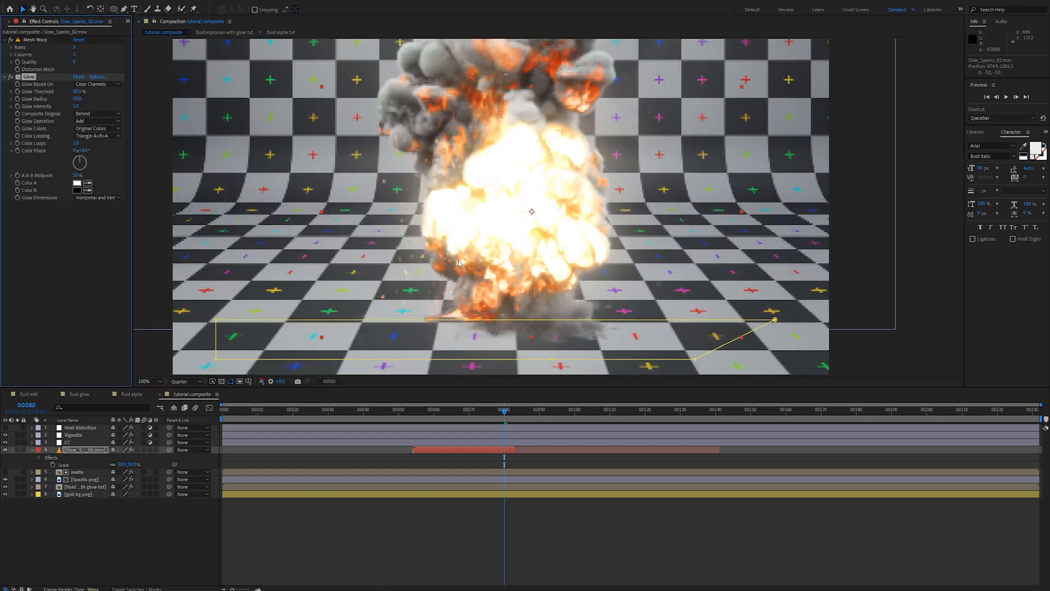
{"action": "left_click", "coordinate": [75, 106]}
{"action": "key", "text": "Return"}
{"action": "left_click", "coordinate": [32, 450]}
Fit the whole composition in the viewer at Full preview resolution and play it back
{"action": "left_click", "coordinate": [339, 411]}
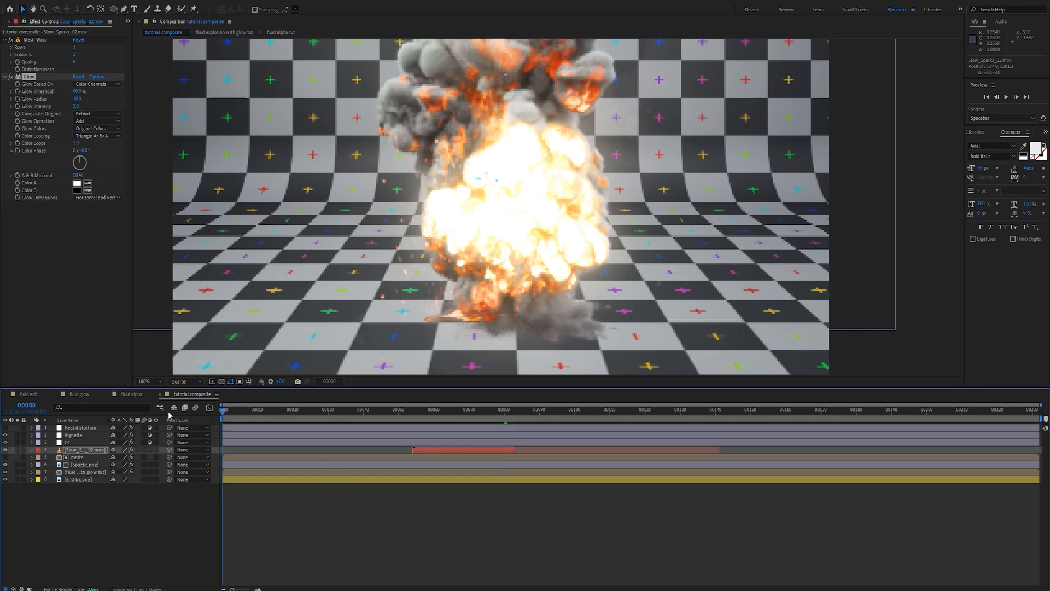
{"action": "key", "text": "Home"}
{"action": "left_click", "coordinate": [186, 381]}
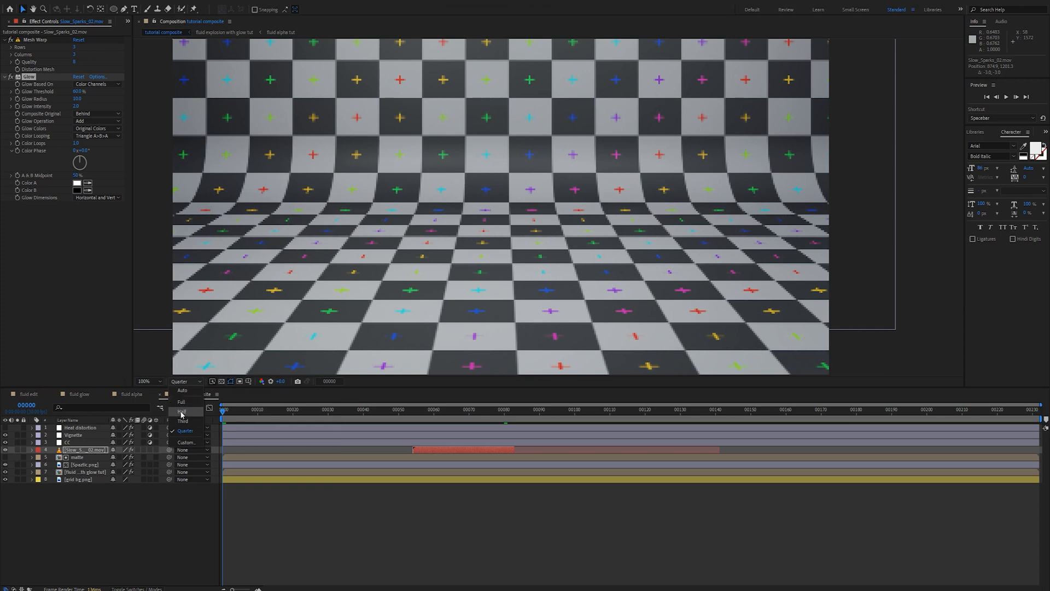
{"action": "left_click", "coordinate": [182, 412]}
{"action": "left_click", "coordinate": [185, 381]}
{"action": "left_click", "coordinate": [183, 402]}
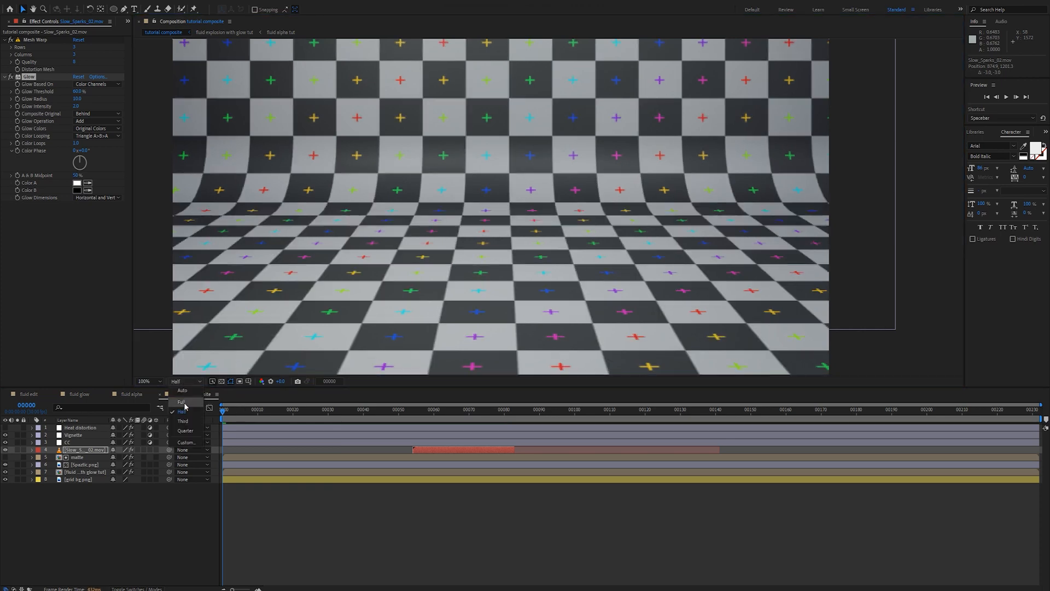
{"action": "key", "text": "shift+slash"}
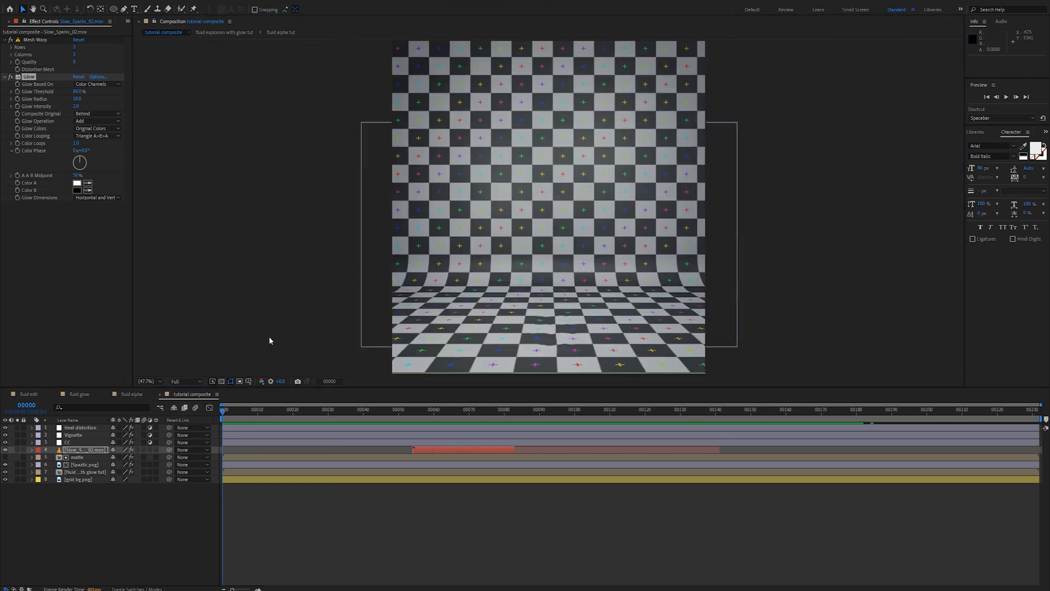
{"action": "left_click", "coordinate": [269, 419]}
{"action": "key", "text": "space"}
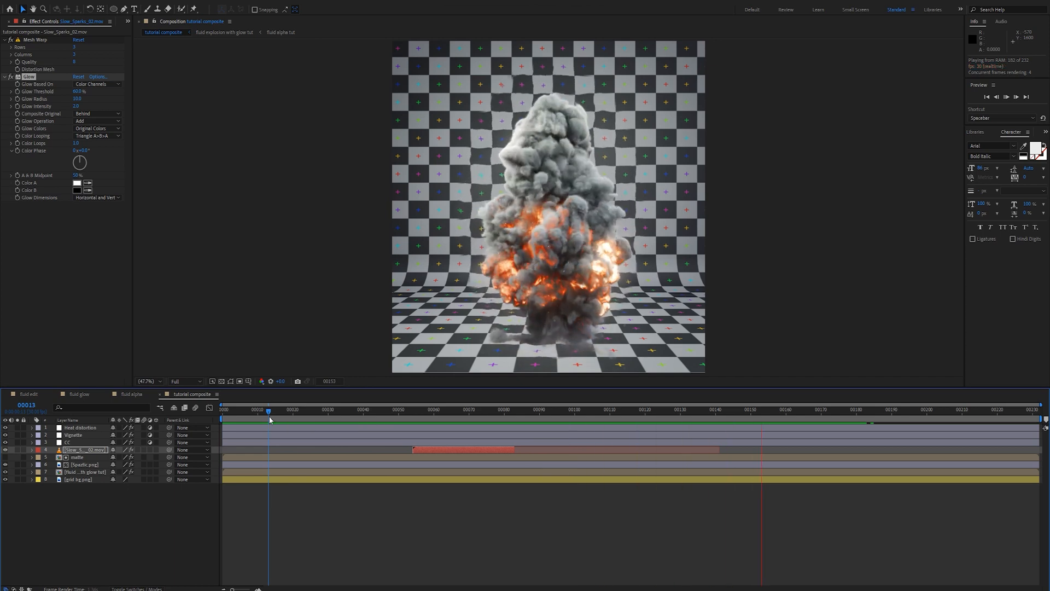
Scrub to frame 108 and set the Heat distortion layer's mask feather to 100 pixels
{"action": "left_click_drag", "start_coordinate": [305, 412], "coordinate": [603, 406]}
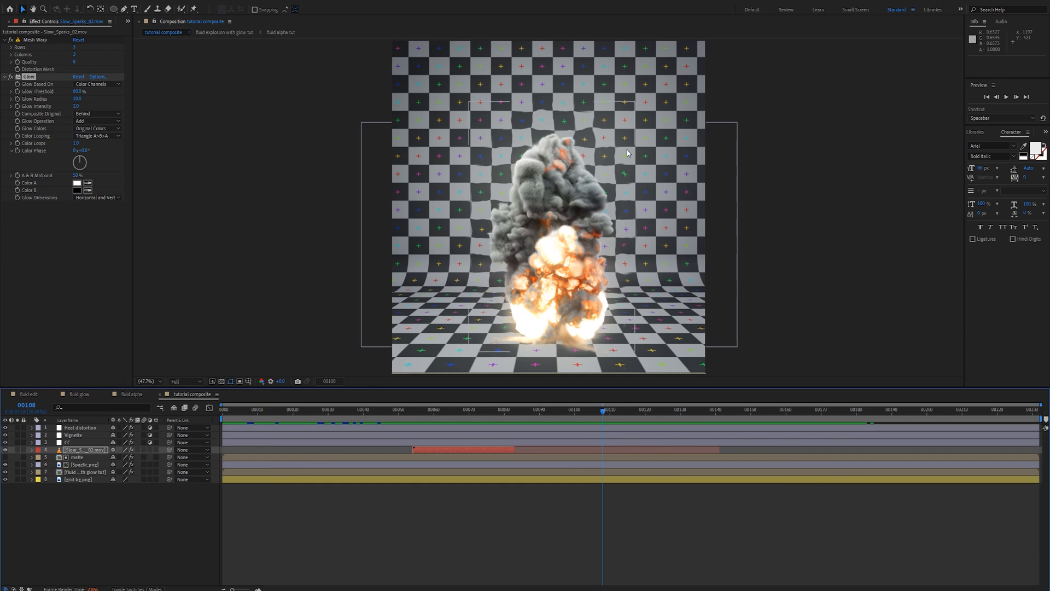
{"action": "left_click", "coordinate": [98, 427]}
{"action": "key", "text": "f"}
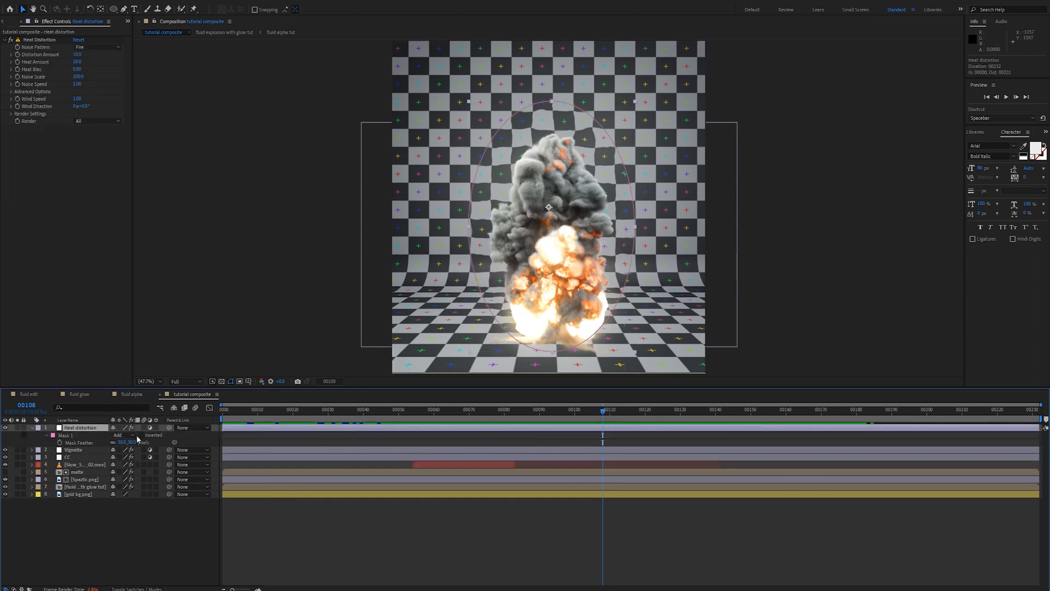
{"action": "left_click", "coordinate": [132, 442]}
{"action": "type", "text": "100"}
{"action": "key", "text": "Return"}
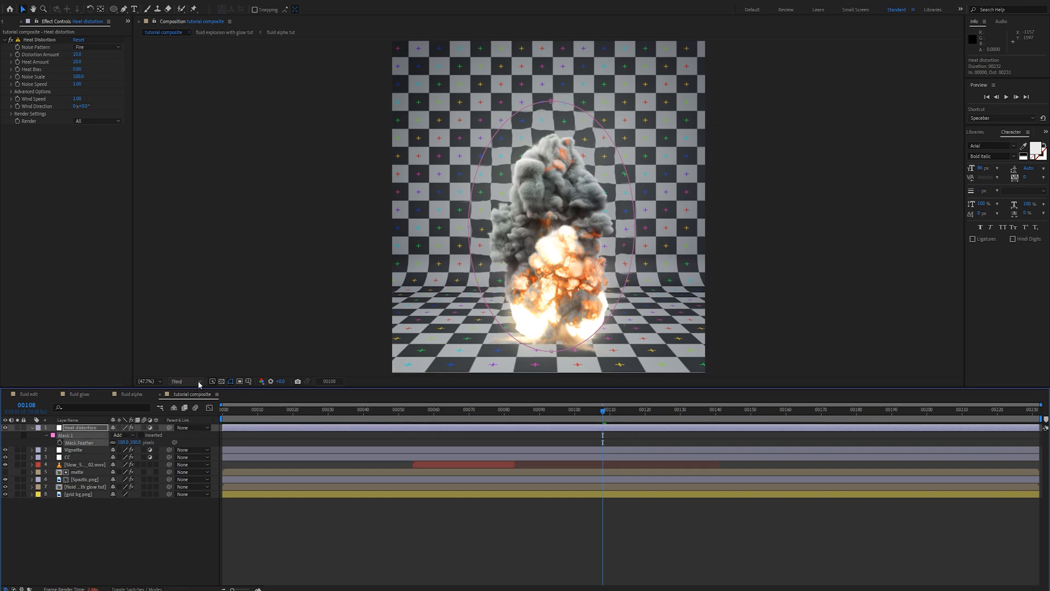
Lower the distortion amount of the Heat Distortion effect while checking the smoke's edges
{"action": "scroll", "coordinate": [525, 184], "scroll_direction": "up", "scroll_amount": 1}
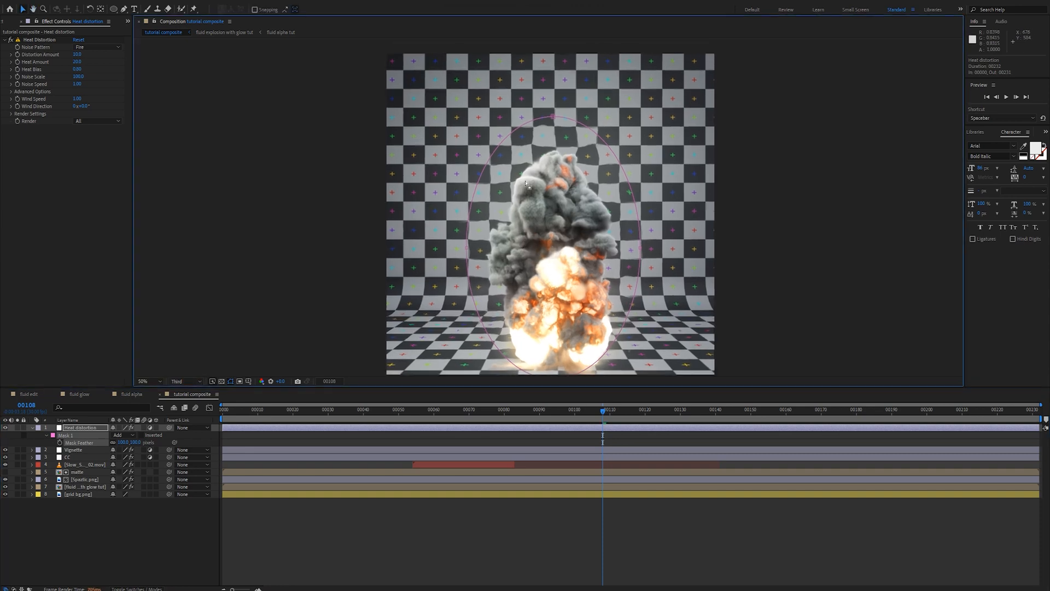
{"action": "key", "text": "."}
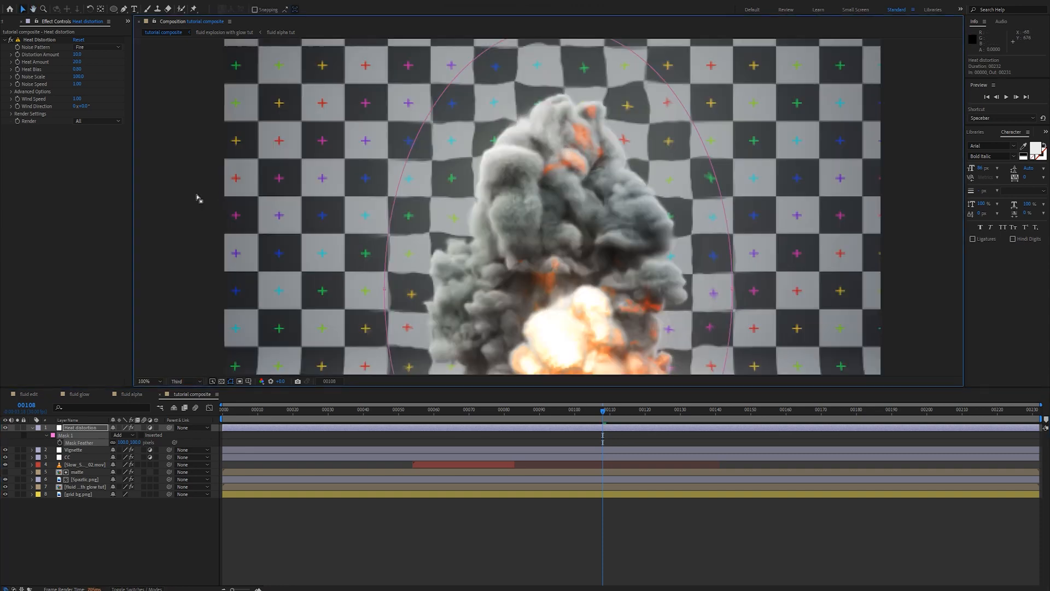
{"action": "left_click", "coordinate": [77, 55]}
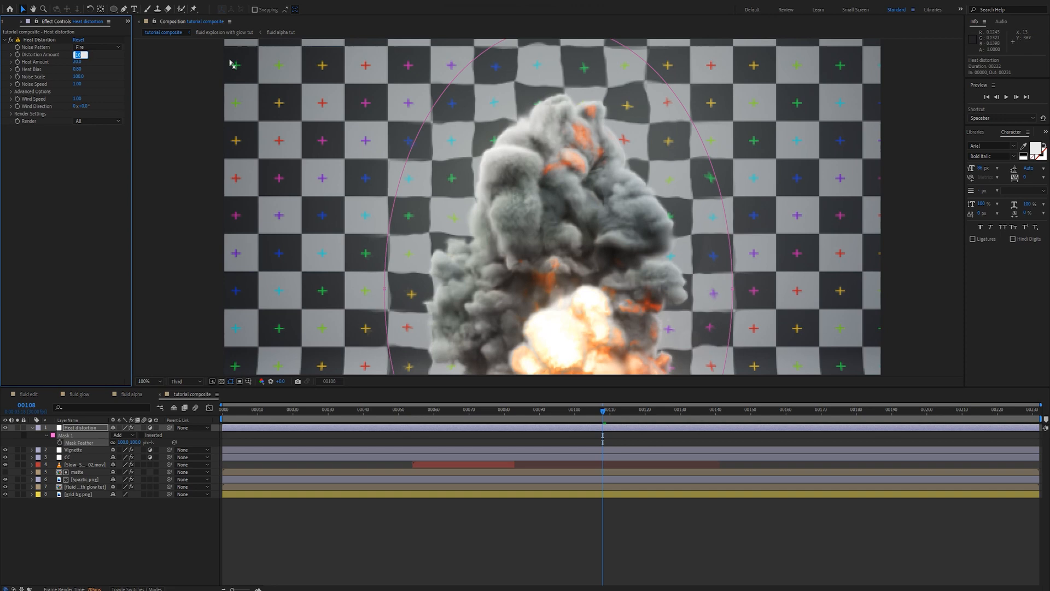
{"action": "key", "text": "Return"}
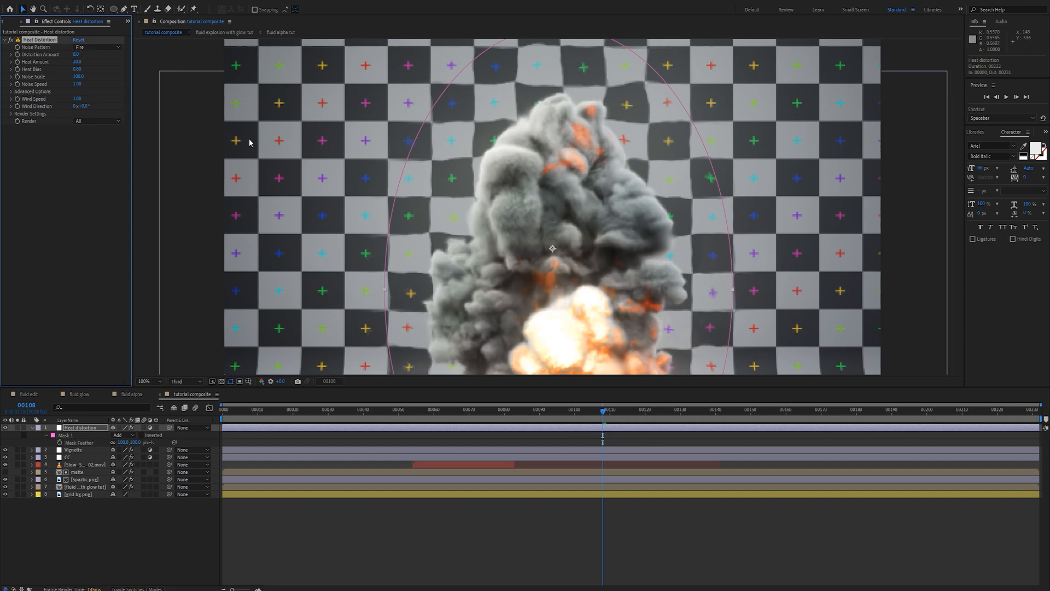
Try noise scales of 50 and 150 for the Heat Distortion effect
{"action": "left_click", "coordinate": [75, 78]}
{"action": "type", "text": "50"}
{"action": "key", "text": "Return"}
{"action": "left_click_drag", "start_coordinate": [576, 136], "coordinate": [551, 123]}
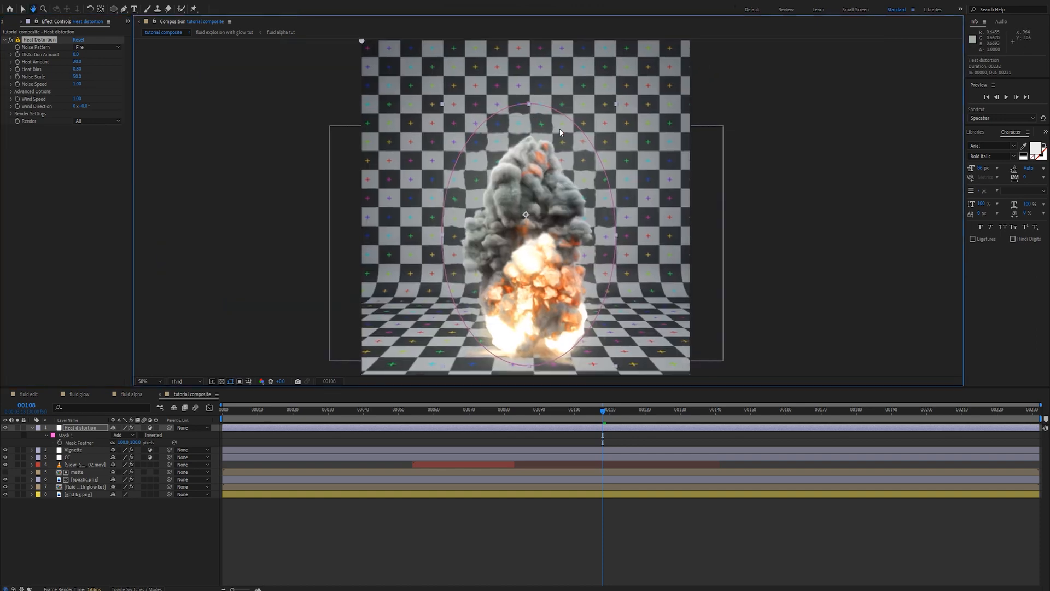
{"action": "left_click", "coordinate": [76, 77]}
{"action": "type", "text": "150"}
{"action": "key", "text": "Return"}
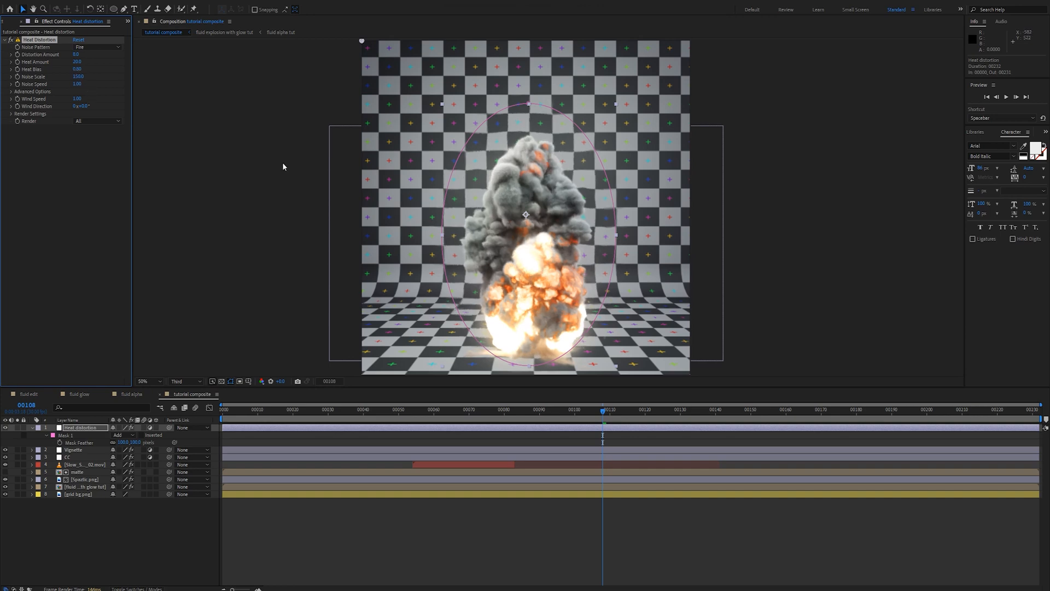
Set the Heat Distortion effect's noise scale to 120 and collapse the layer's properties
{"action": "left_click", "coordinate": [78, 76]}
{"action": "type", "text": "120"}
{"action": "key", "text": "Tab"}
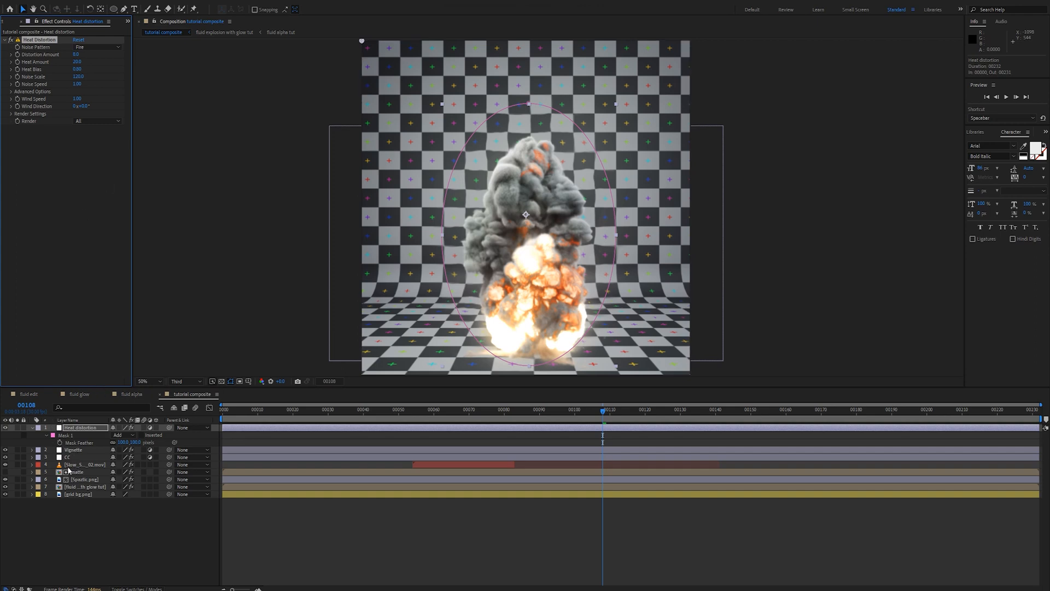
{"action": "left_click", "coordinate": [33, 428]}
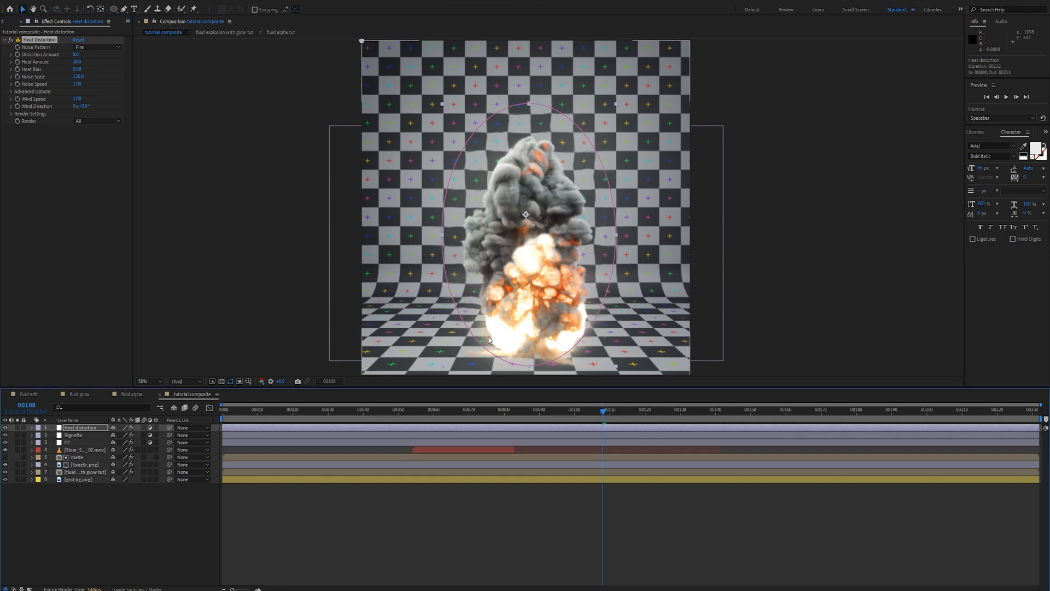
{"action": "left_click_drag", "start_coordinate": [542, 334], "coordinate": [505, 315]}
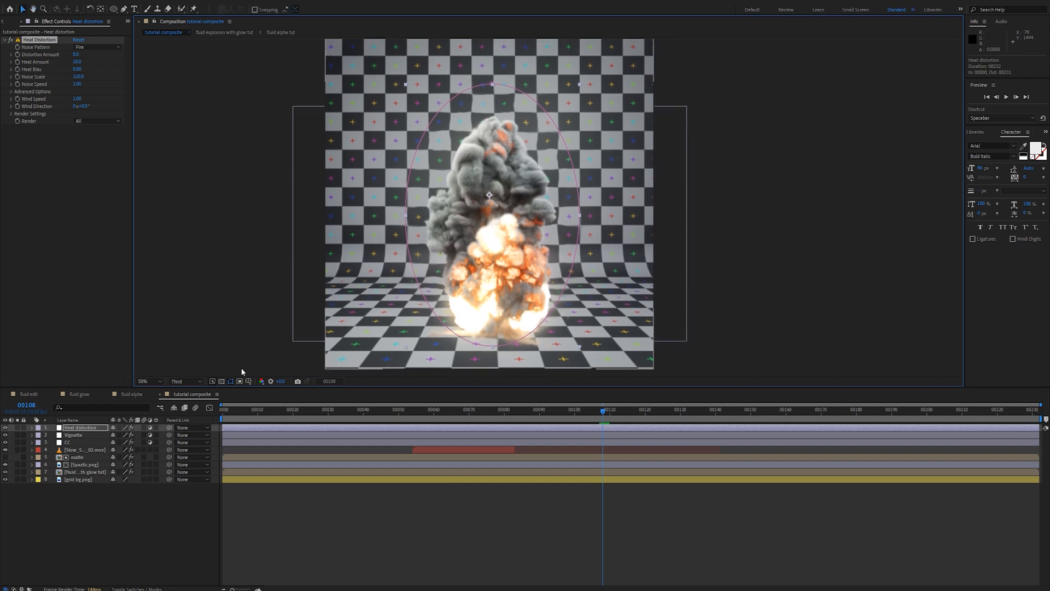
Set the Glow intensity on the Slow_Sparks_02.mov layer to 1.5
{"action": "left_click", "coordinate": [82, 450]}
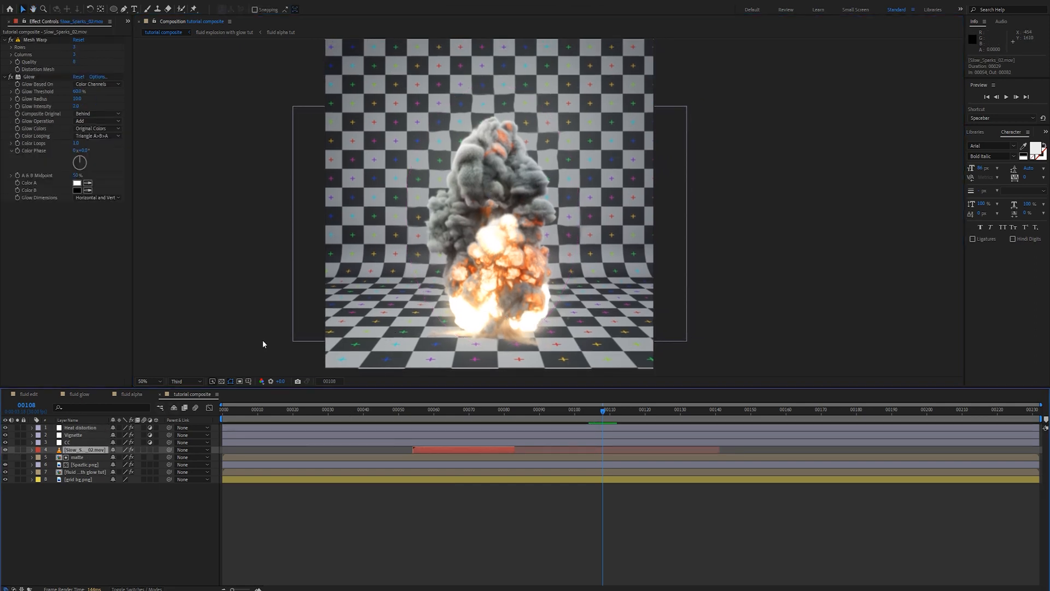
{"action": "left_click", "coordinate": [76, 107]}
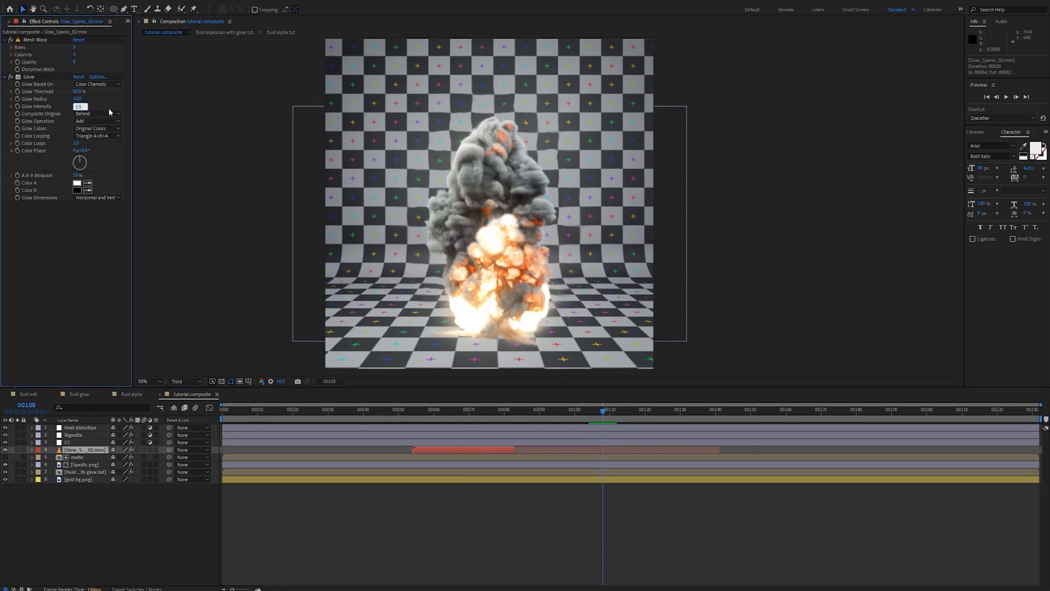
{"action": "type", "text": "1.5"}
{"action": "key", "text": "Return"}
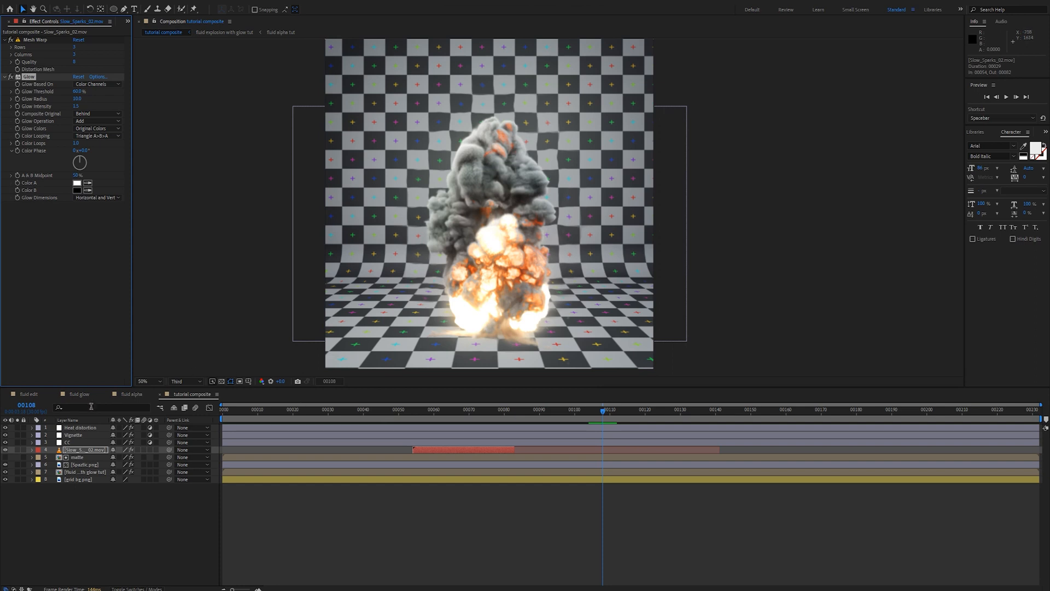
Show the matte layer's effect settings and scrub to frame 129 to check the flames
{"action": "left_click", "coordinate": [74, 466]}
{"action": "left_click", "coordinate": [78, 456]}
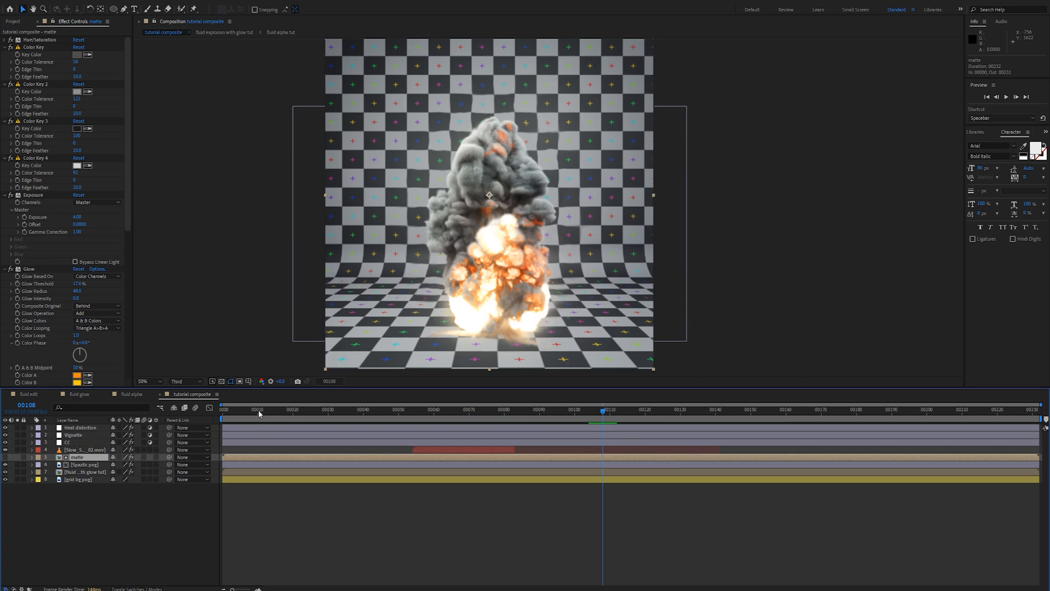
{"action": "left_click_drag", "start_coordinate": [302, 409], "coordinate": [678, 396]}
{"action": "left_click", "coordinate": [658, 228]}
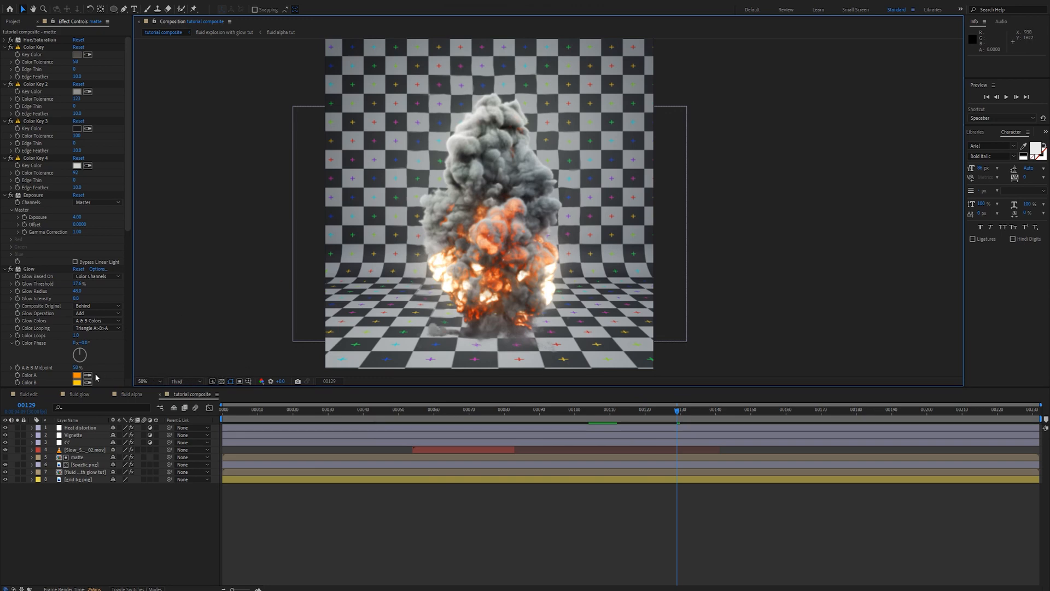
Copy the flare layer from the fluid edit composition into tutorial composite, place it directly beneath the CC layer and hide it
{"action": "left_click", "coordinate": [32, 394]}
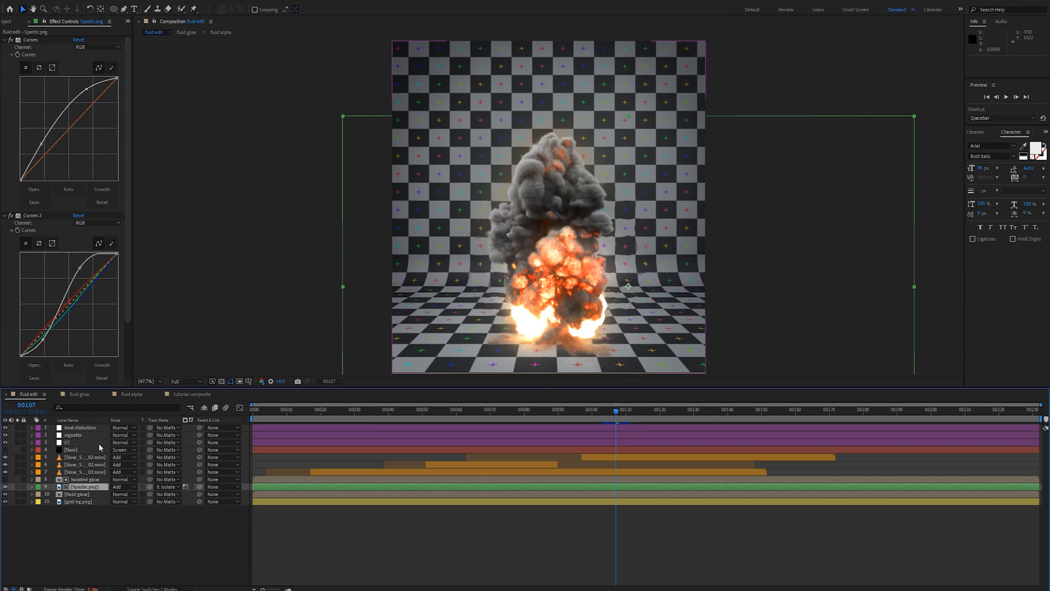
{"action": "left_click", "coordinate": [100, 450]}
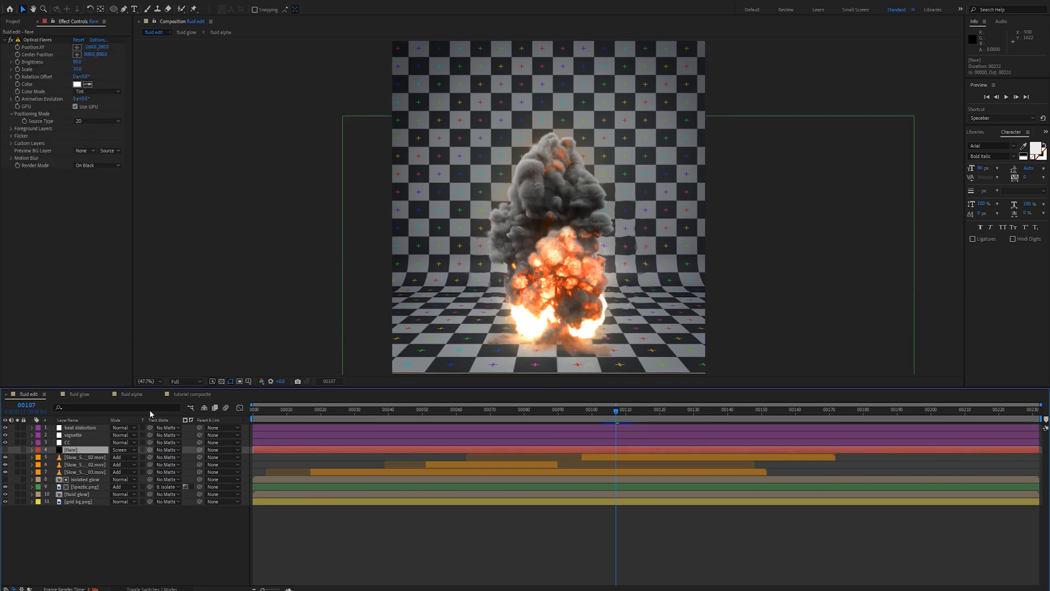
{"action": "left_click", "coordinate": [189, 395]}
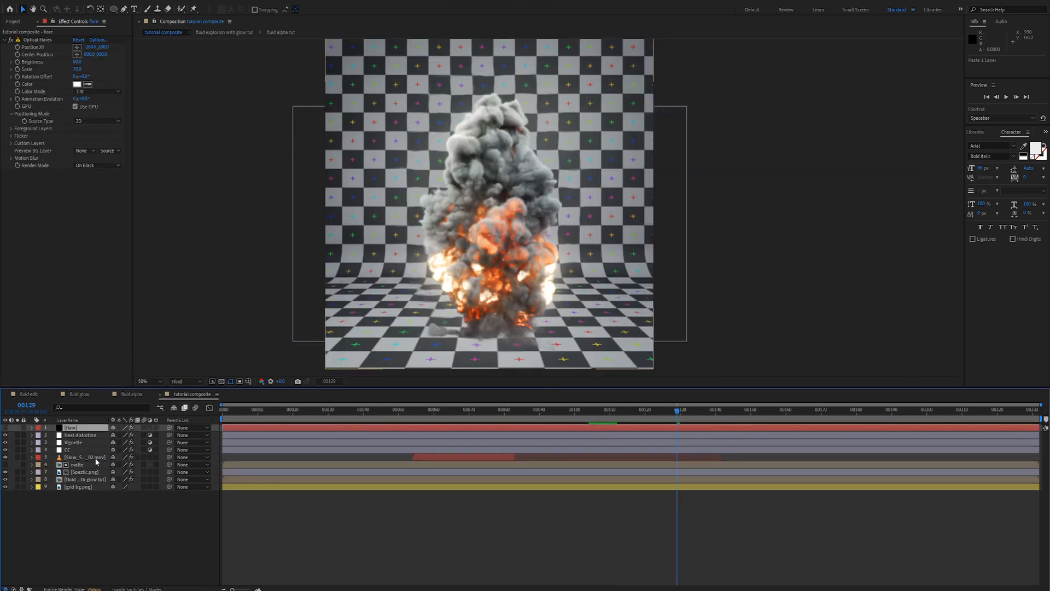
{"action": "left_click_drag", "start_coordinate": [86, 430], "coordinate": [93, 455]}
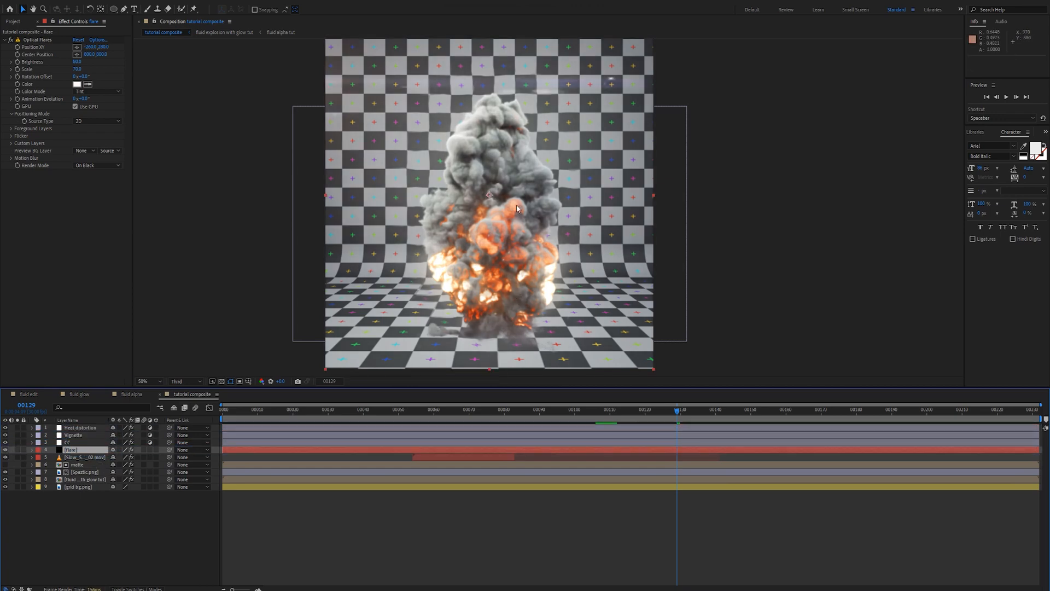
{"action": "left_click", "coordinate": [87, 442]}
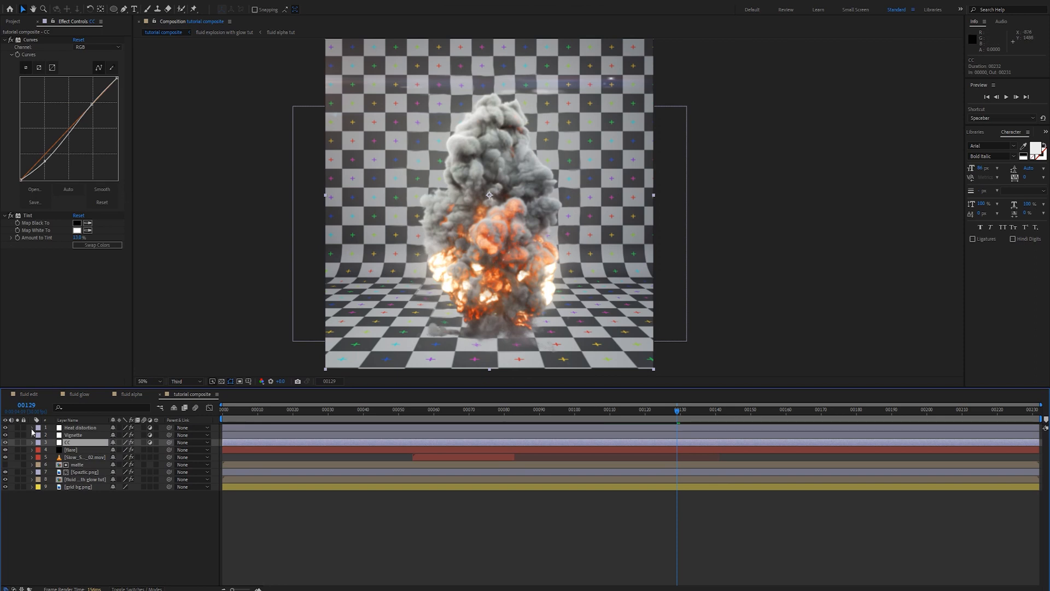
{"action": "left_click", "coordinate": [5, 450]}
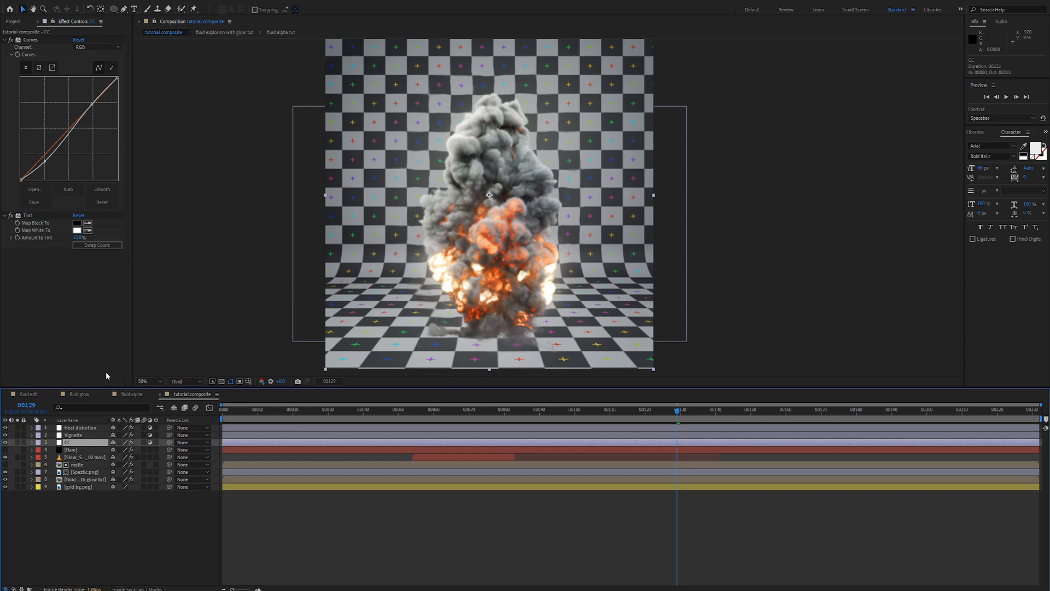
Slightly lower the highlights point of the CC layer's RGB curve and check the composite at frame 69
{"action": "mouse_move", "coordinate": [91, 102]}
{"action": "left_mouse_down"}
{"action": "mouse_move", "coordinate": [98, 114]}
{"action": "mouse_move", "coordinate": [89, 101]}
{"action": "left_mouse_up"}
{"action": "left_click", "coordinate": [752, 217]}
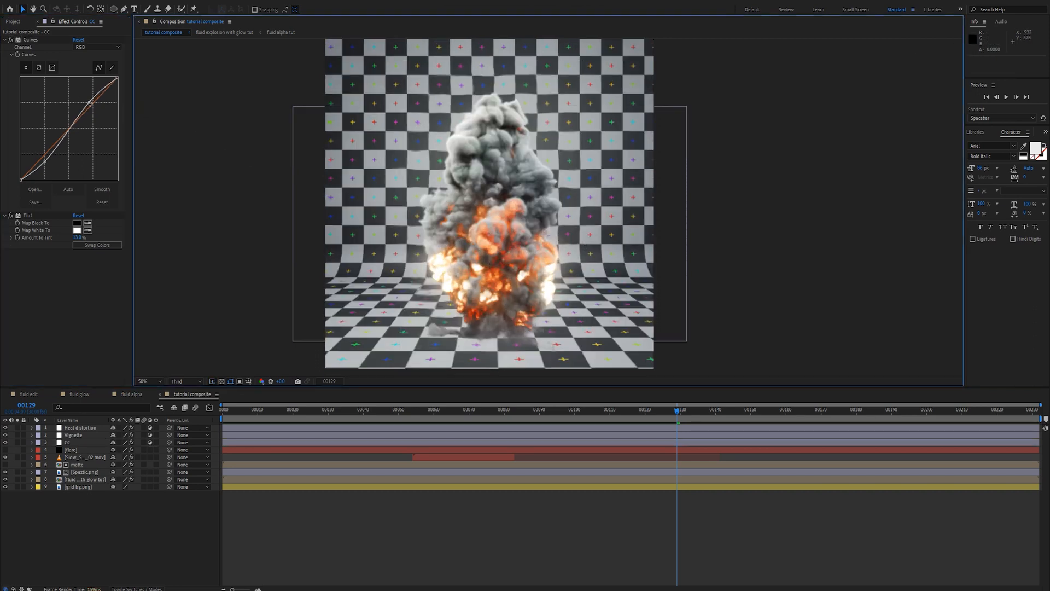
{"action": "left_click_drag", "start_coordinate": [89, 102], "coordinate": [91, 106]}
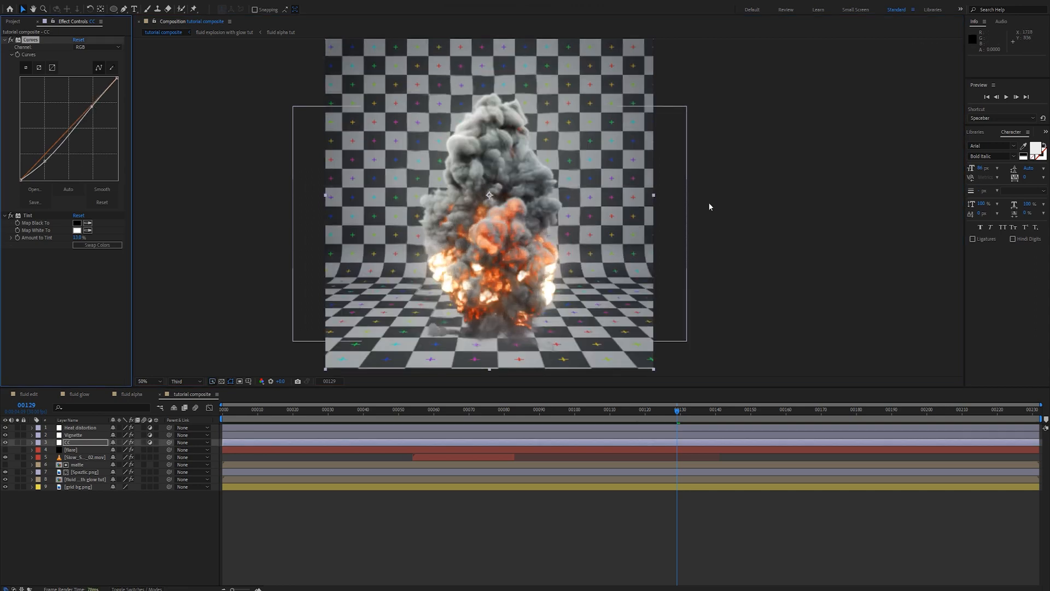
{"action": "left_click", "coordinate": [745, 215]}
{"action": "left_click_drag", "start_coordinate": [270, 411], "coordinate": [464, 415]}
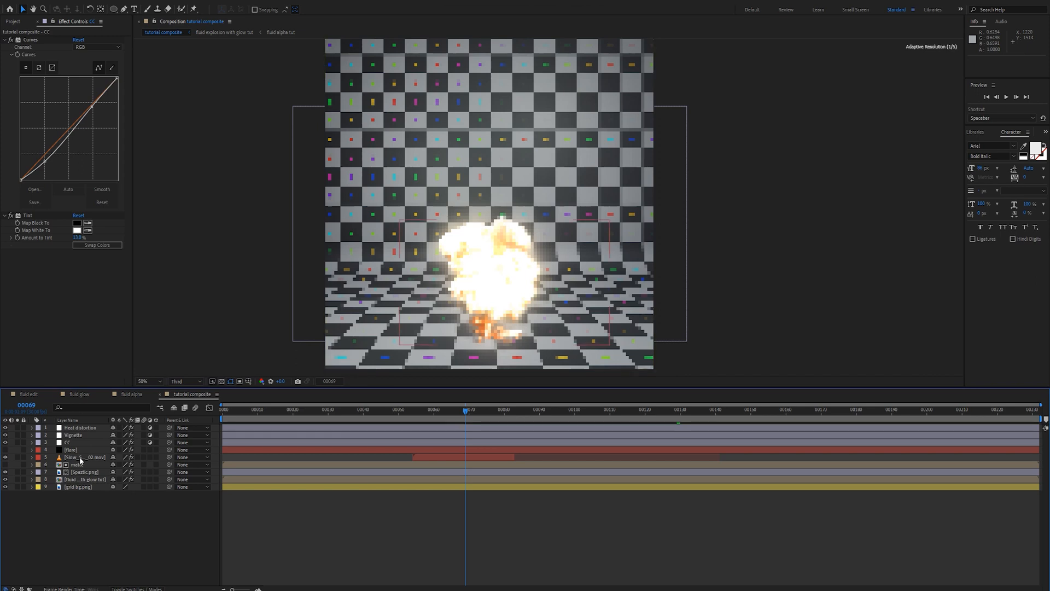
Change the label colour of the Slow_Sparks_02.mov layer to purple
{"action": "left_click", "coordinate": [39, 457]}
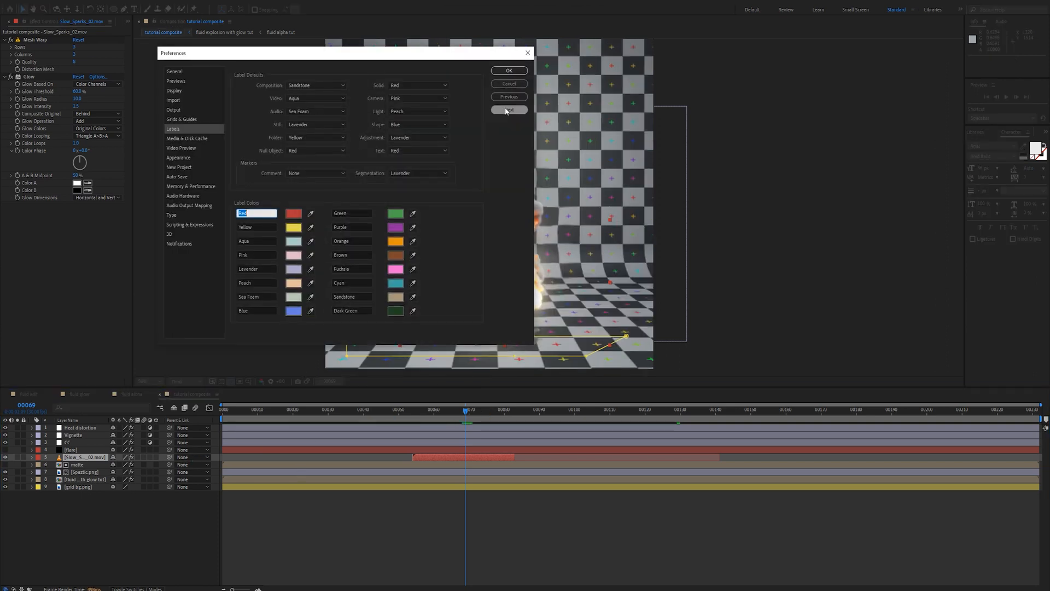
{"action": "left_click", "coordinate": [509, 84]}
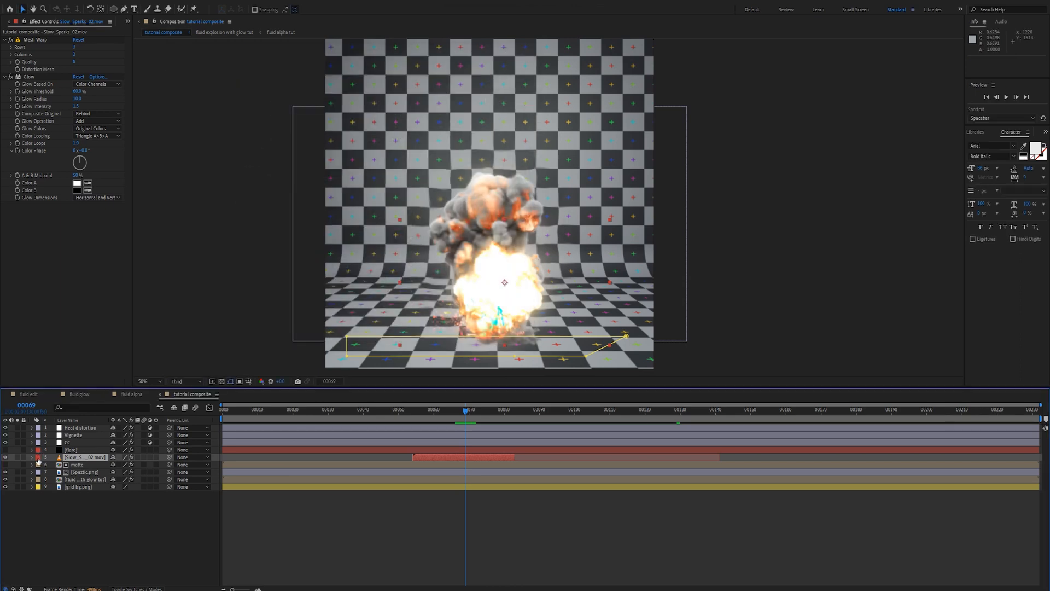
{"action": "left_click", "coordinate": [38, 457]}
{"action": "left_click", "coordinate": [71, 318]}
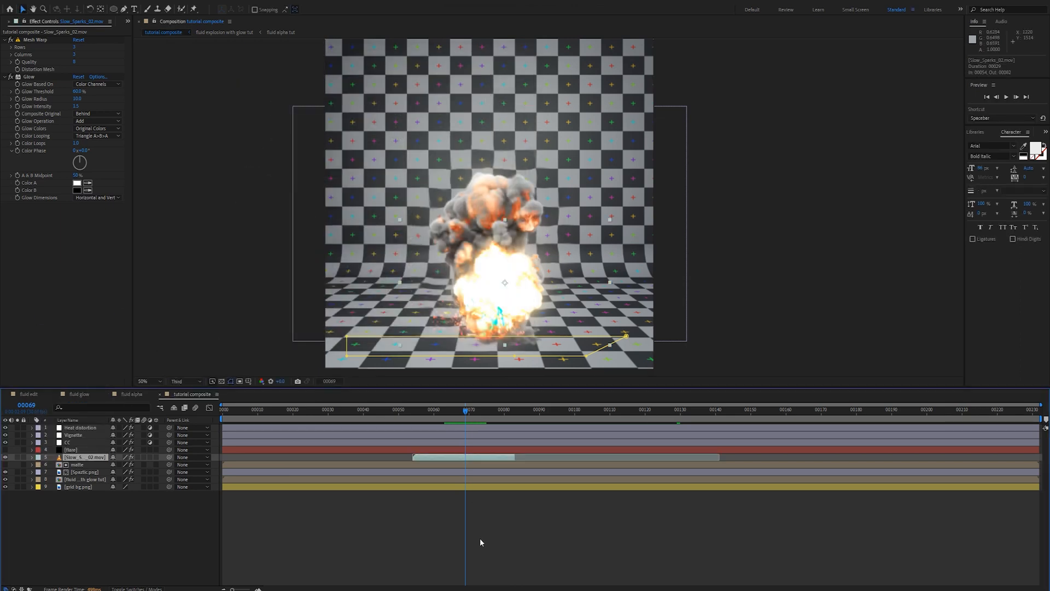
{"action": "left_click", "coordinate": [37, 455]}
{"action": "left_click", "coordinate": [78, 385]}
{"action": "left_click", "coordinate": [401, 514]}
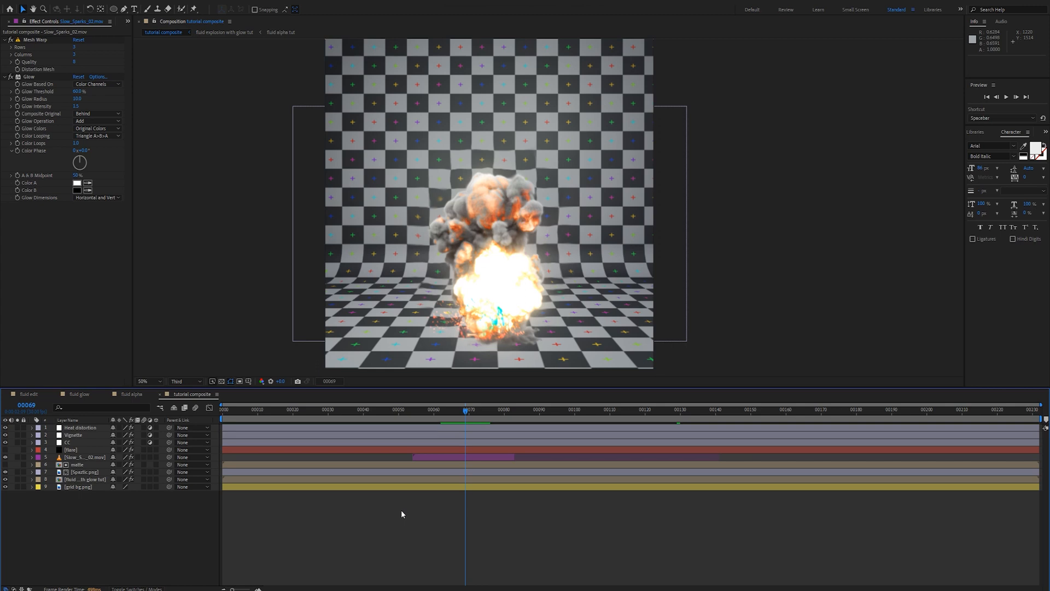
Set the Slow_Sparks_02.mov layer's Glow intensity to 1 and raise its glow threshold to about 73%
{"action": "left_click", "coordinate": [76, 106]}
{"action": "type", "text": "1"}
{"action": "key", "text": "Return"}
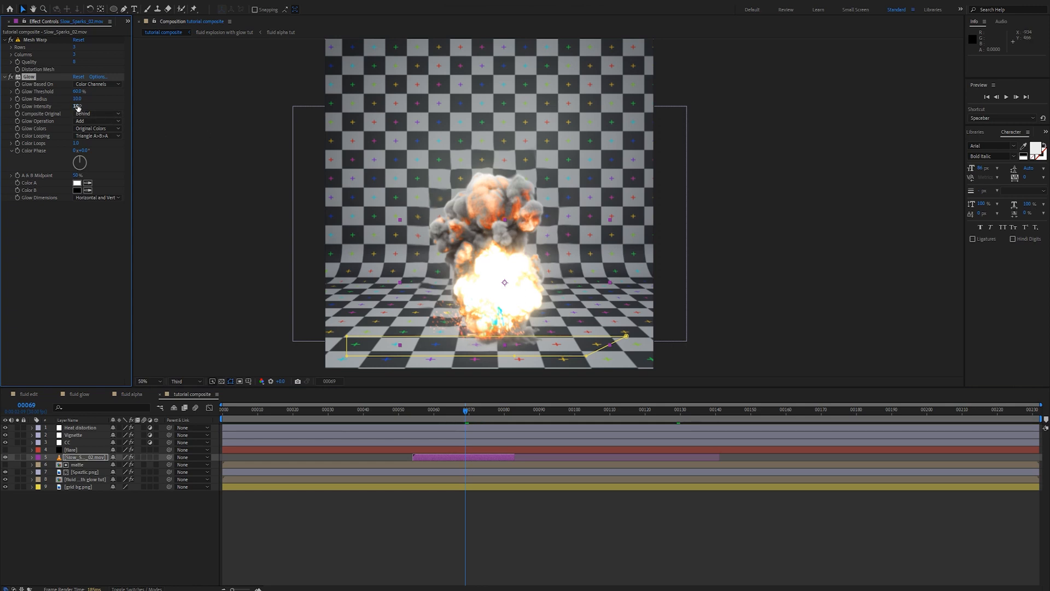
{"action": "left_click_drag", "start_coordinate": [77, 95], "coordinate": [89, 92]}
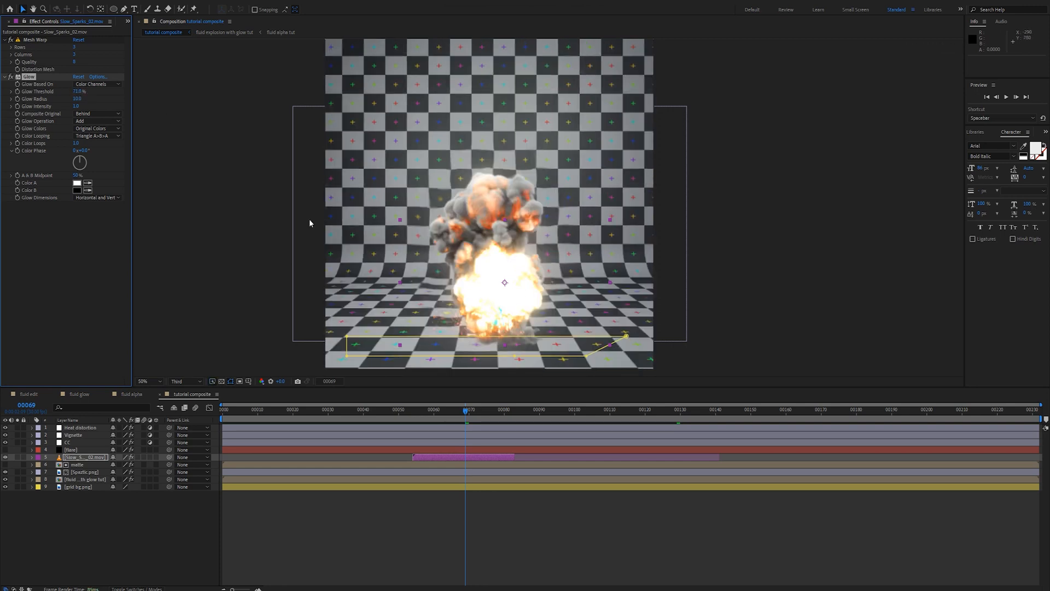